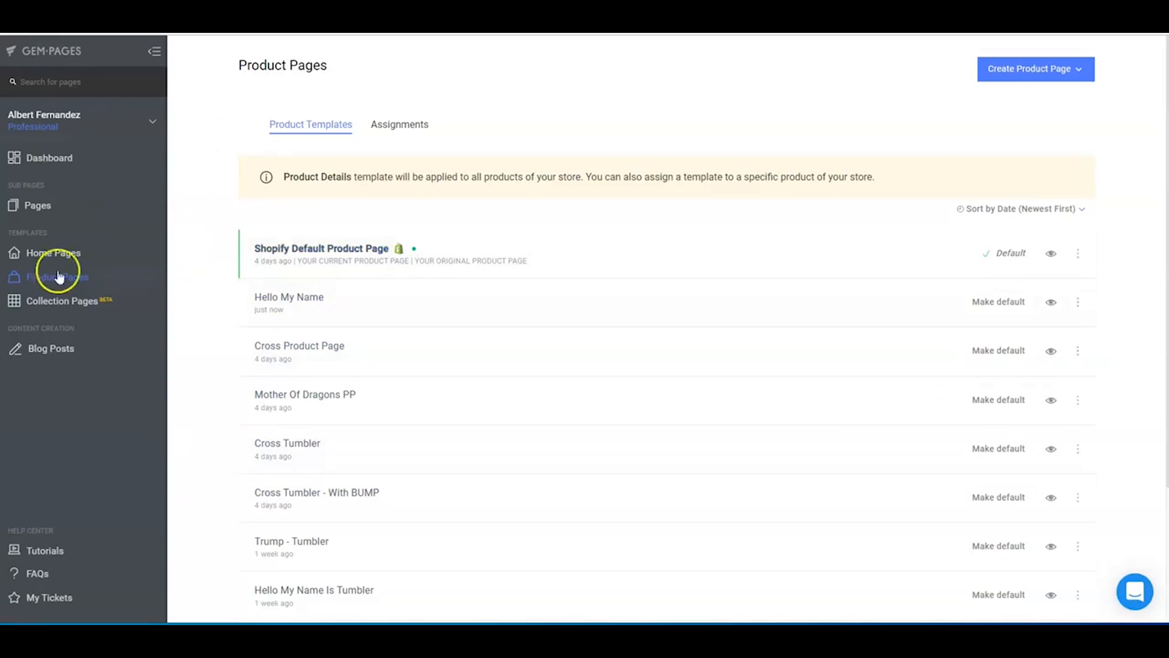
- Visit the dashboard, collapse its promotional notice, and start creating a new product page from the template gallery
click(70, 160)
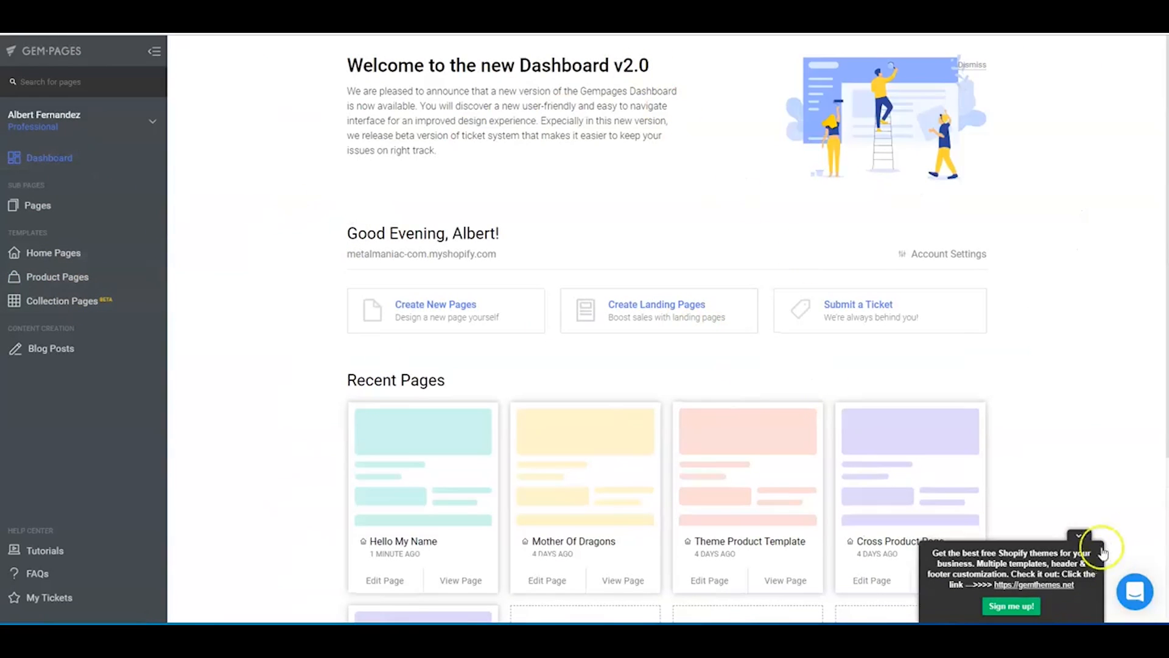
click(1083, 539)
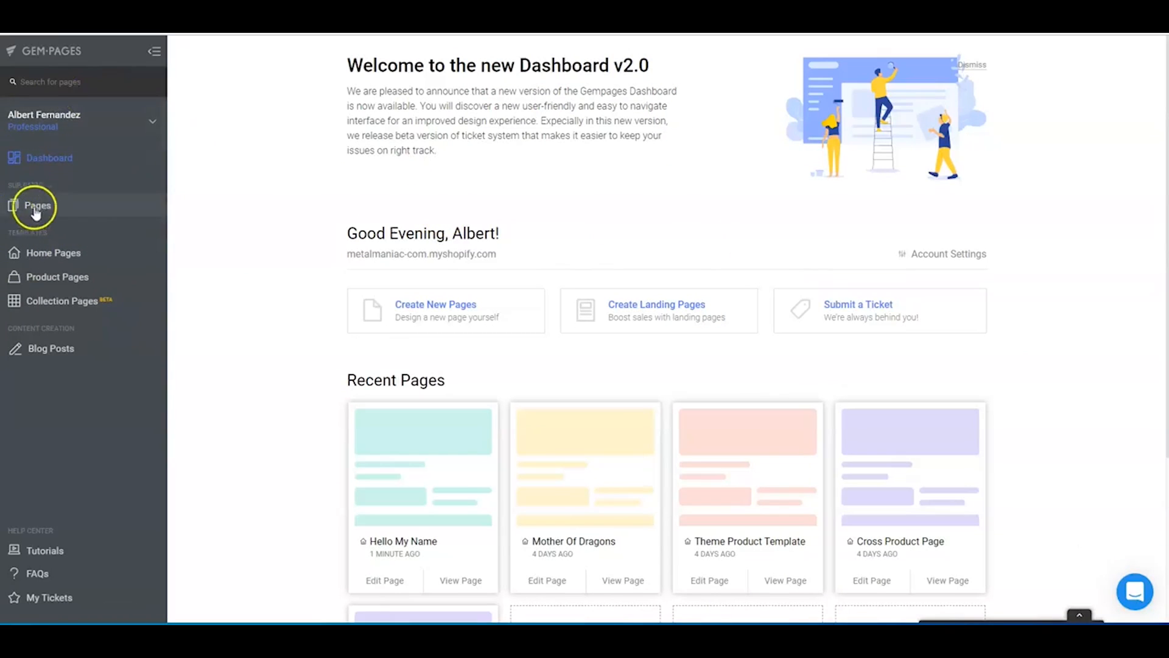
click(47, 279)
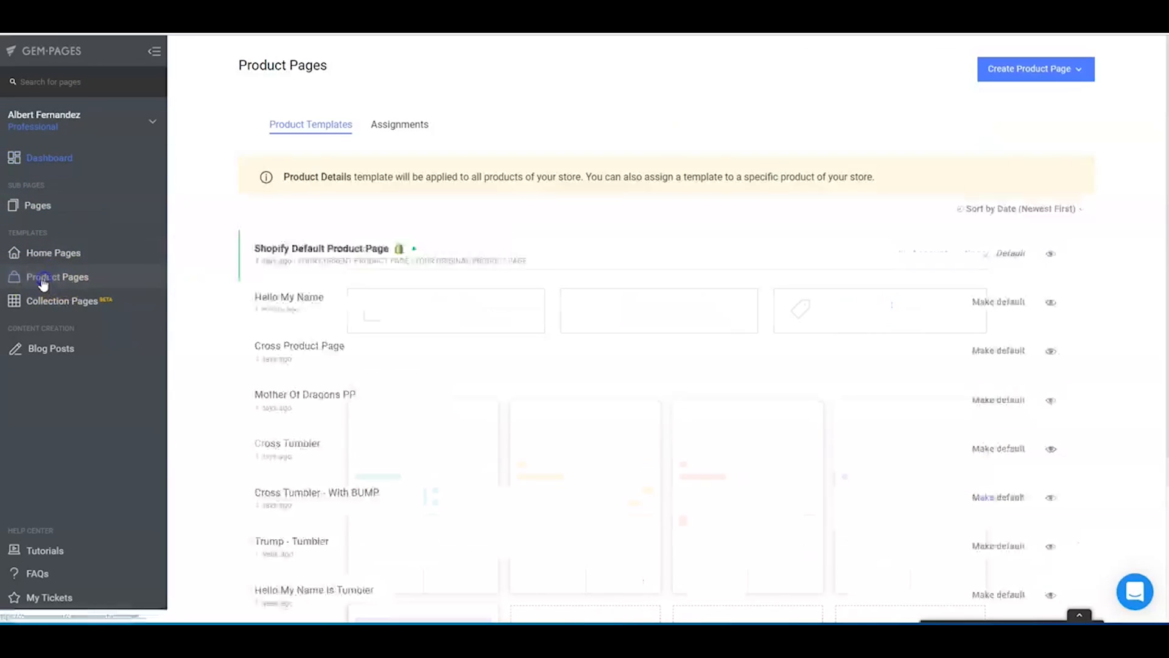
click(1039, 73)
click(986, 114)
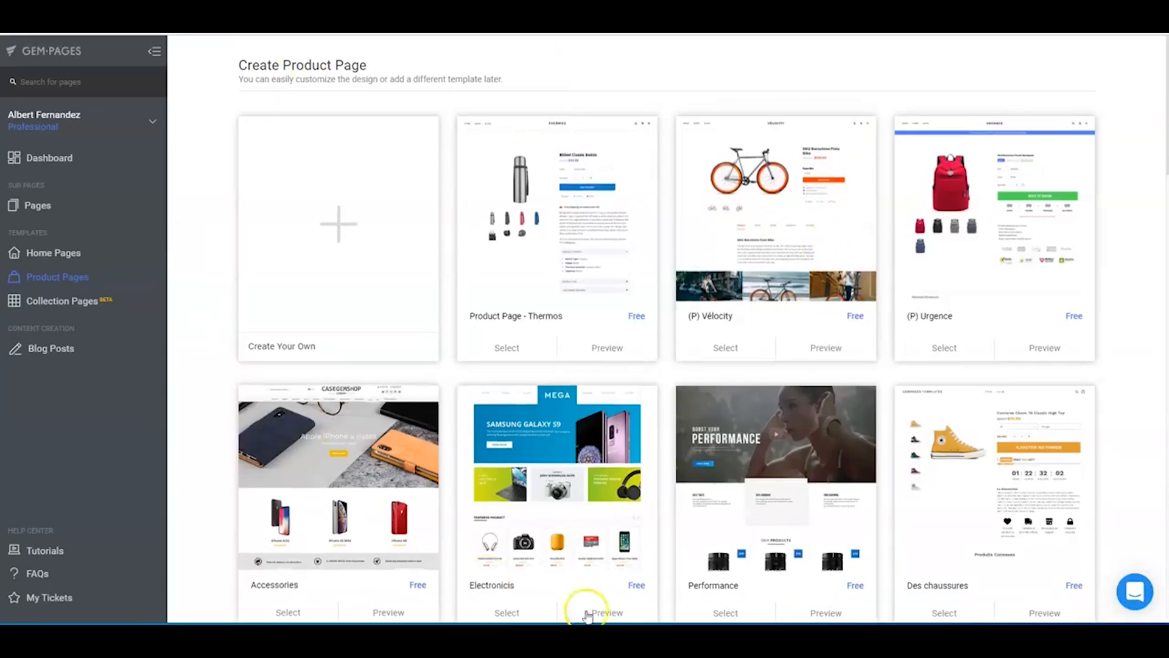
- Browse the product page template gallery to see which designs are available as a starting point
scroll(211, 275, down, 2)
scroll(212, 275, down, 2)
scroll(255, 279, down, 5)
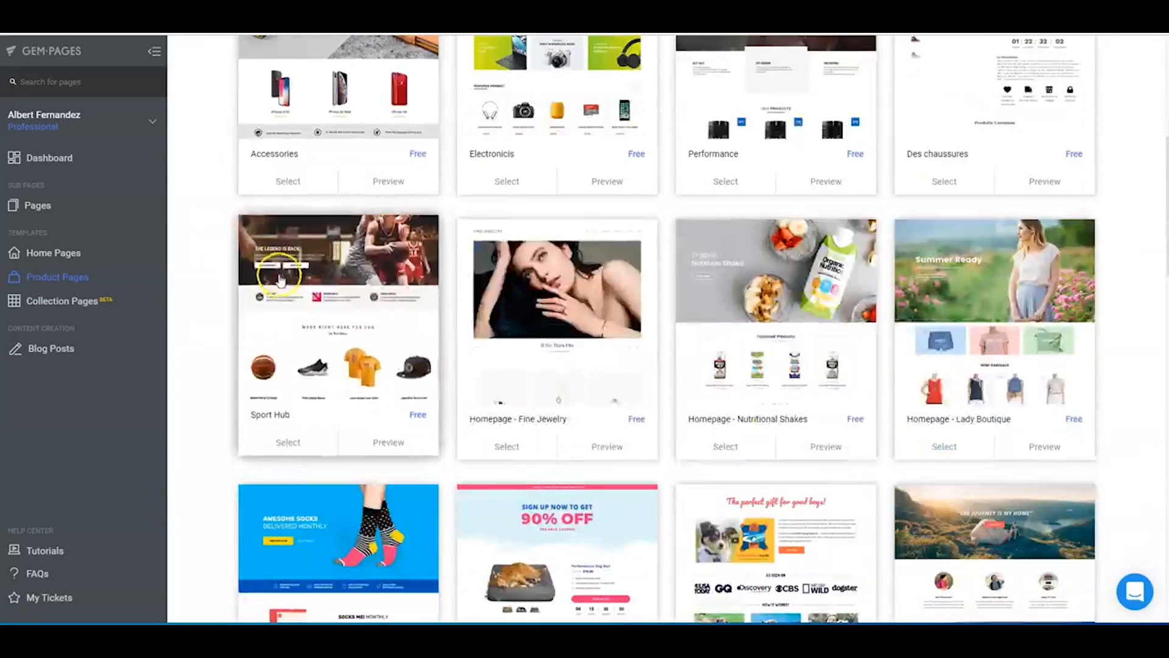
scroll(281, 280, down, 5)
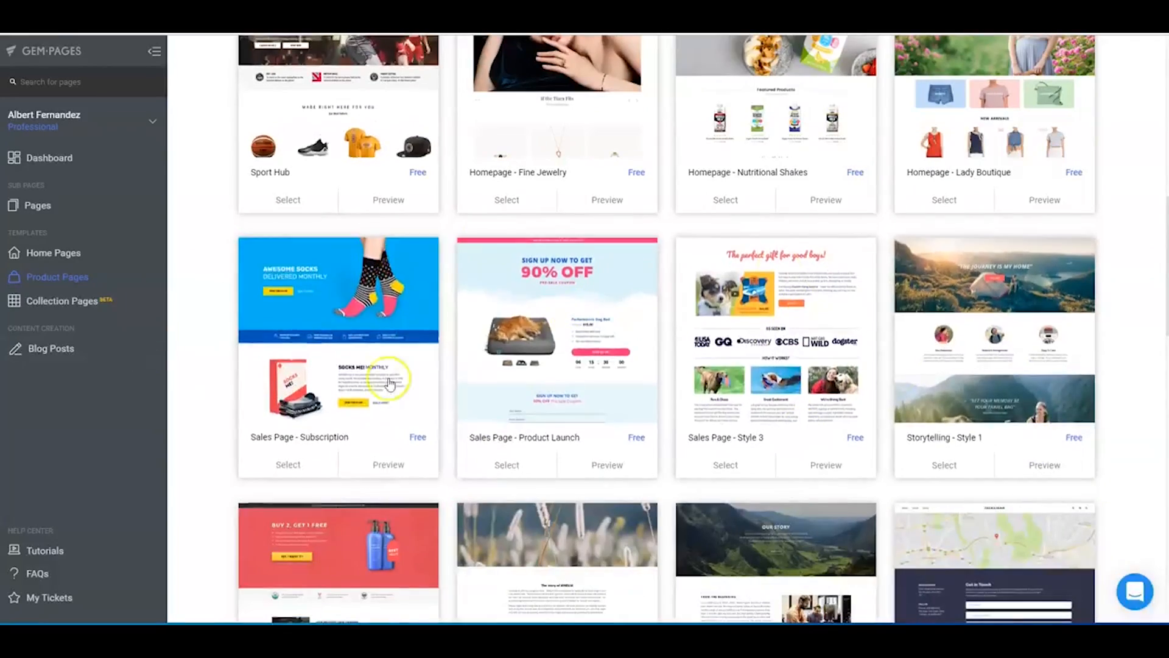
scroll(389, 383, down, 11)
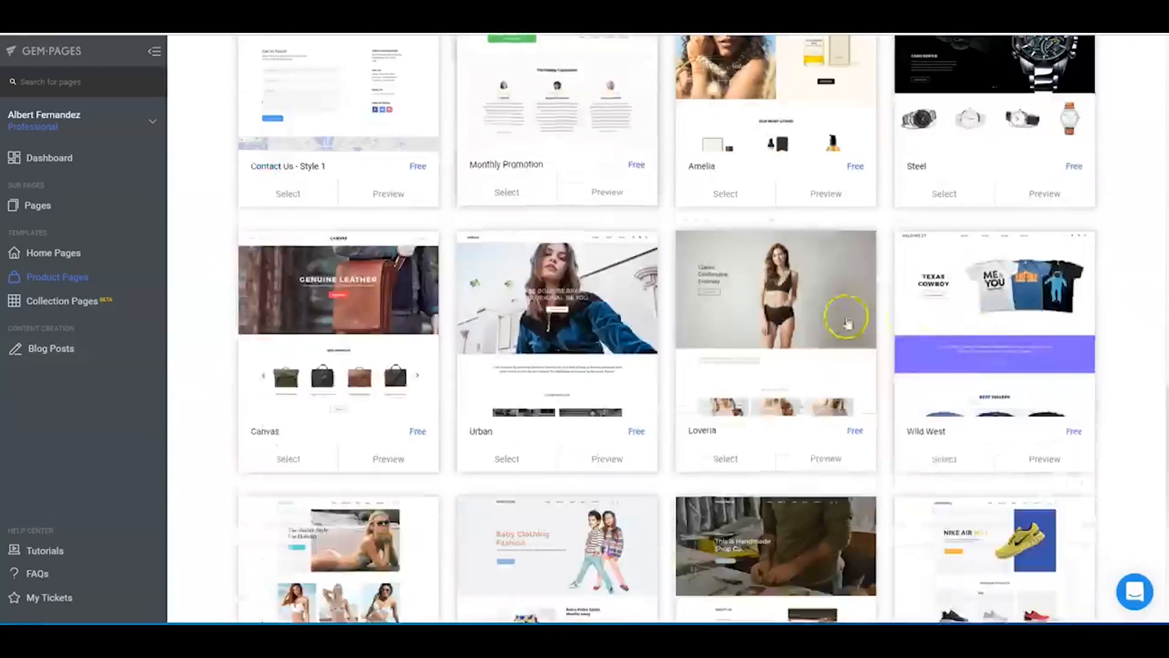
scroll(999, 353, down, 7)
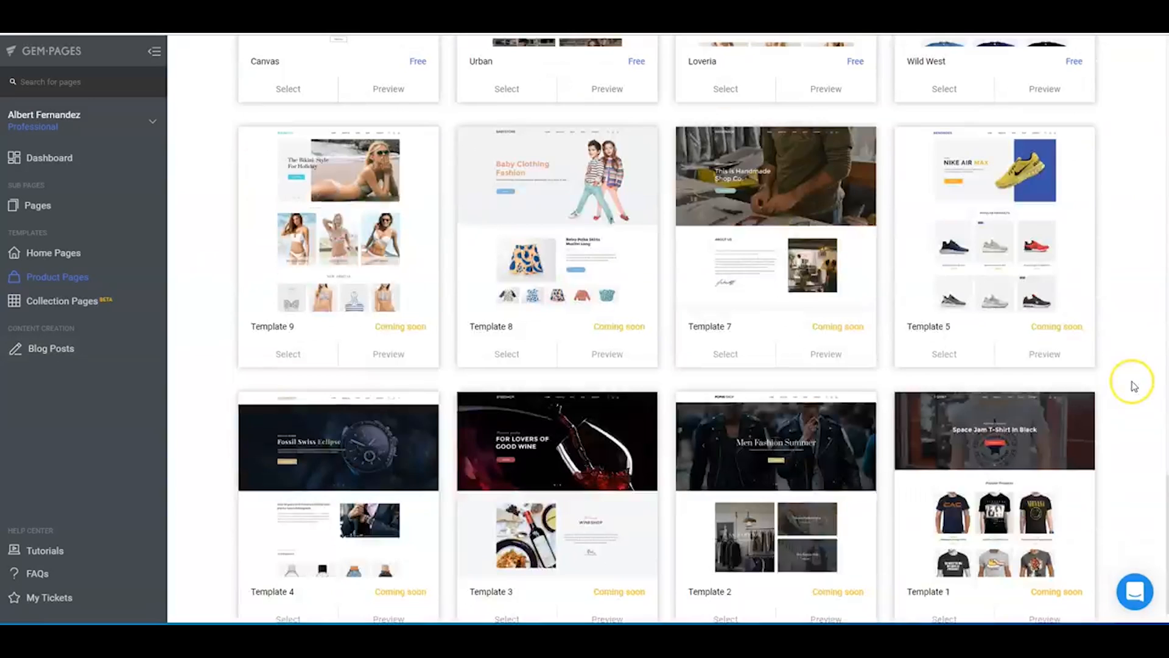
scroll(1131, 383, down, 1)
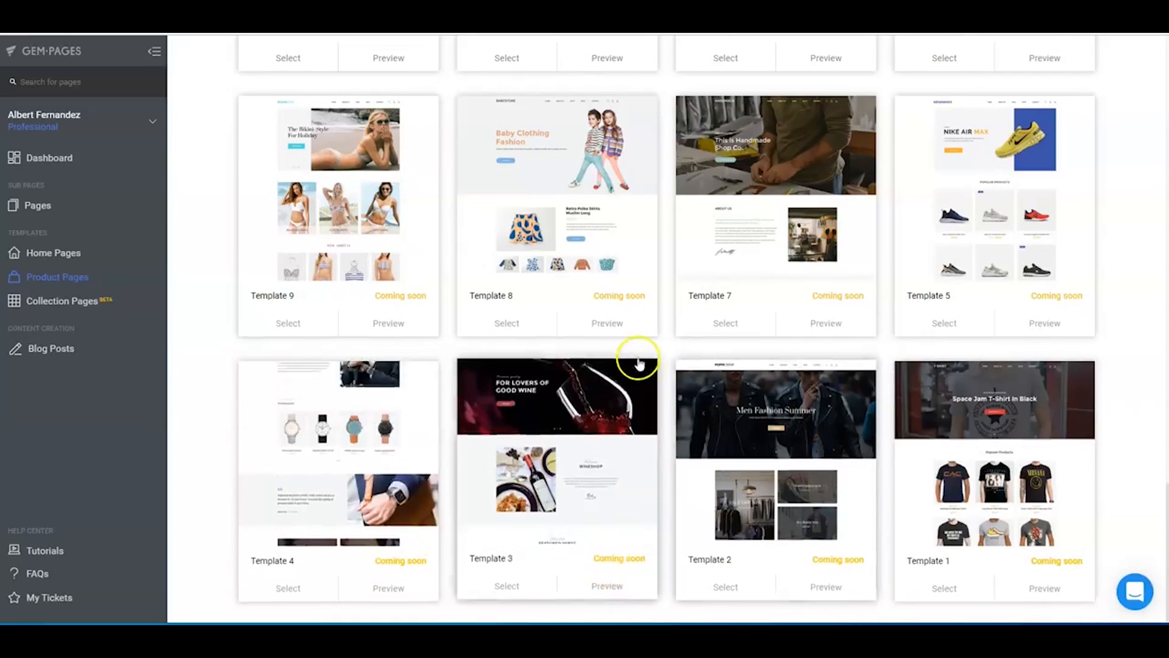
scroll(638, 363, up, 5)
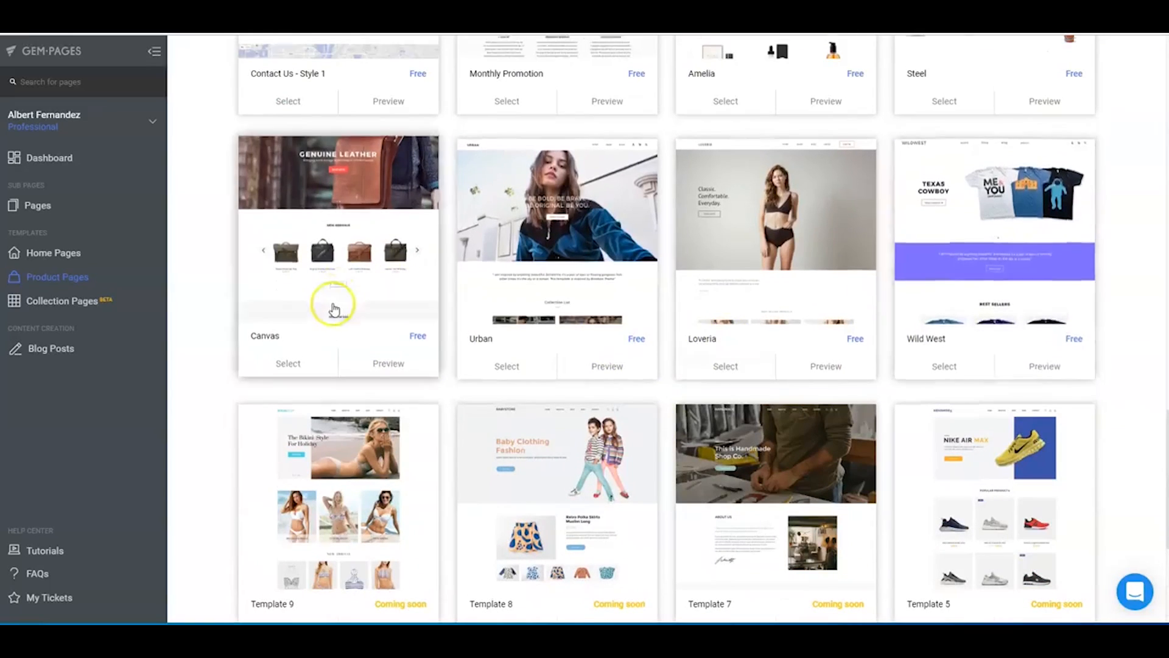
scroll(334, 310, up, 4)
scroll(274, 308, up, 4)
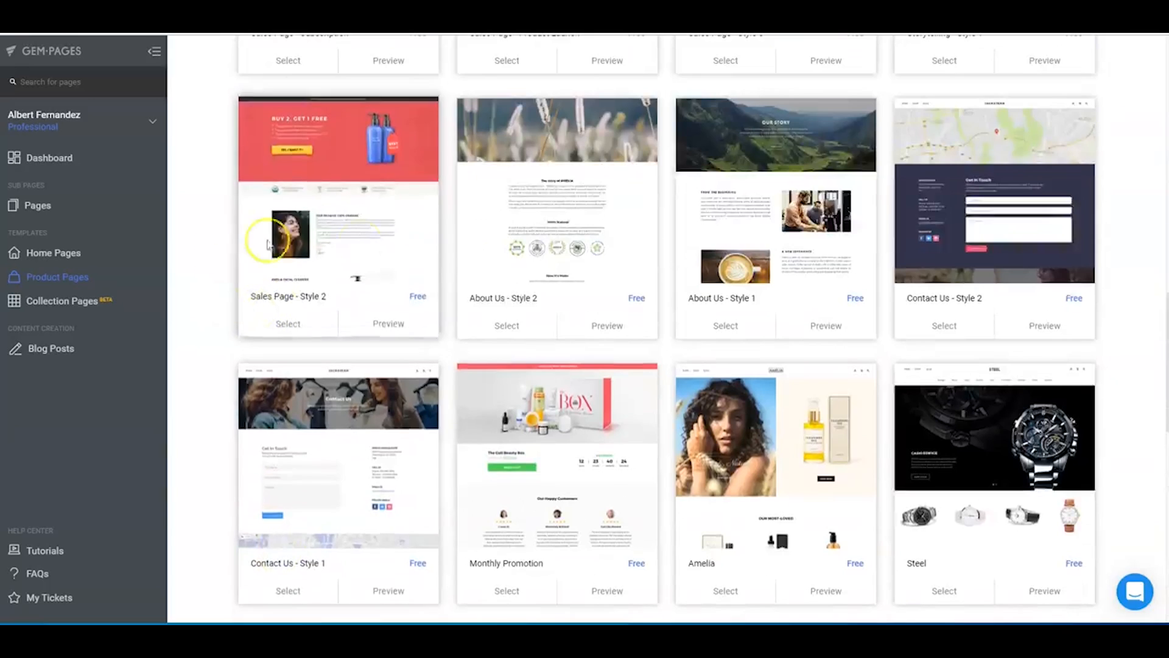
scroll(267, 244, up, 5)
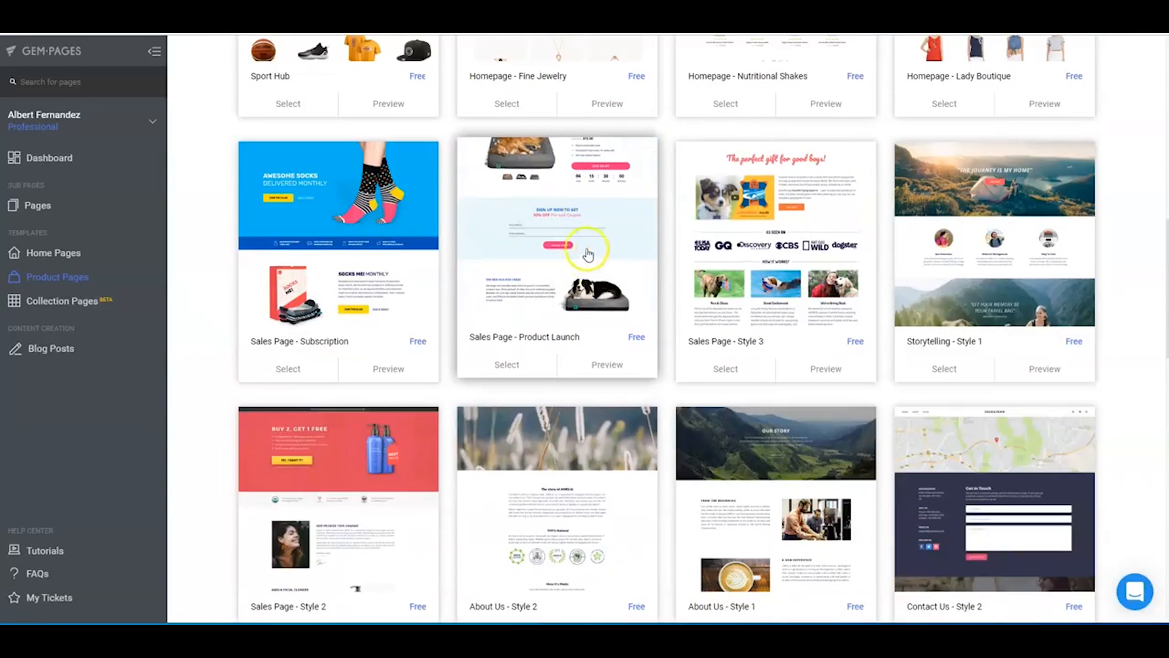
scroll(598, 256, up, 3)
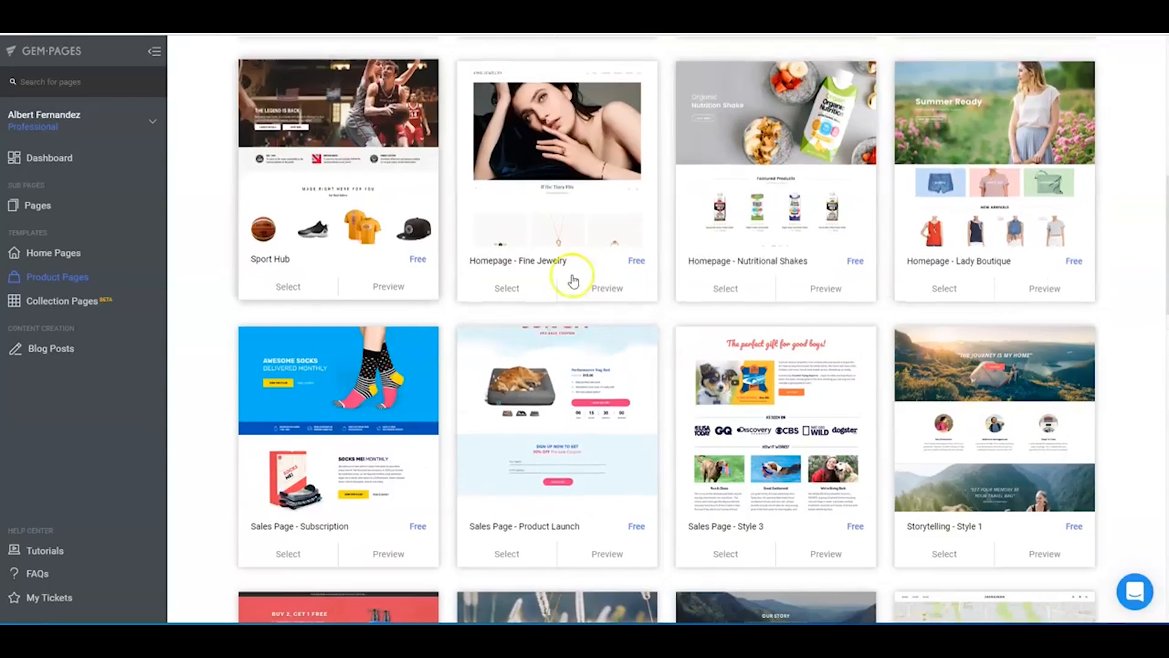
scroll(666, 379, up, 2)
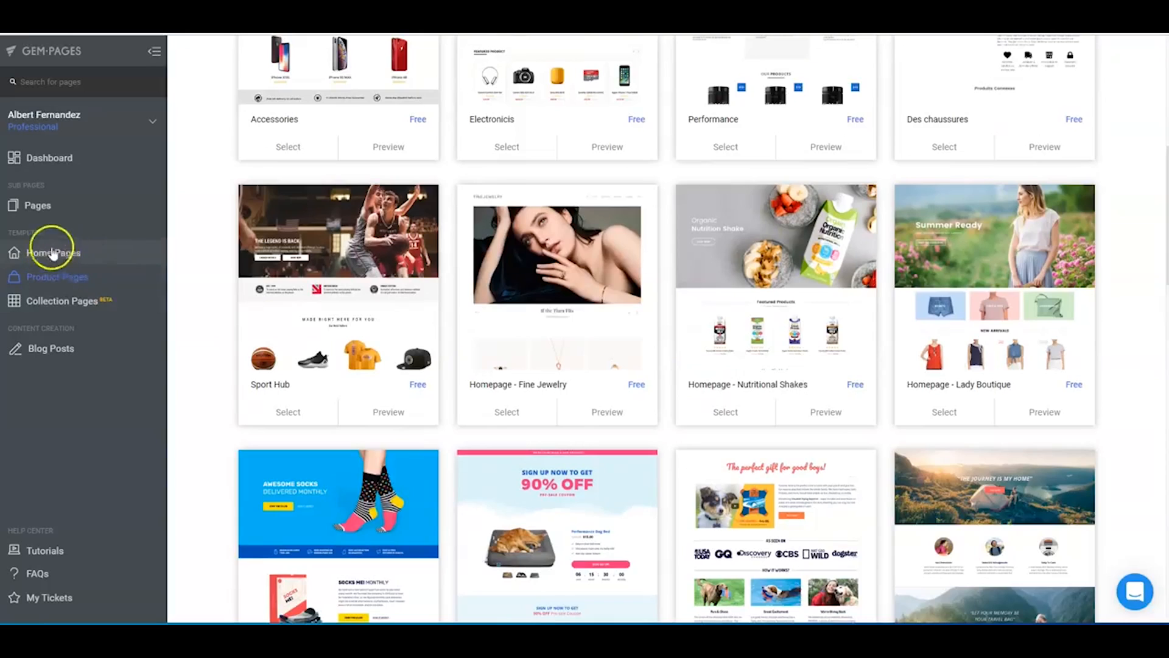
scroll(840, 157, up, 4)
- Create a product page named "Loophole Millionaire Course Video" from the Sales Page - Product Launch template
scroll(514, 292, down, 8)
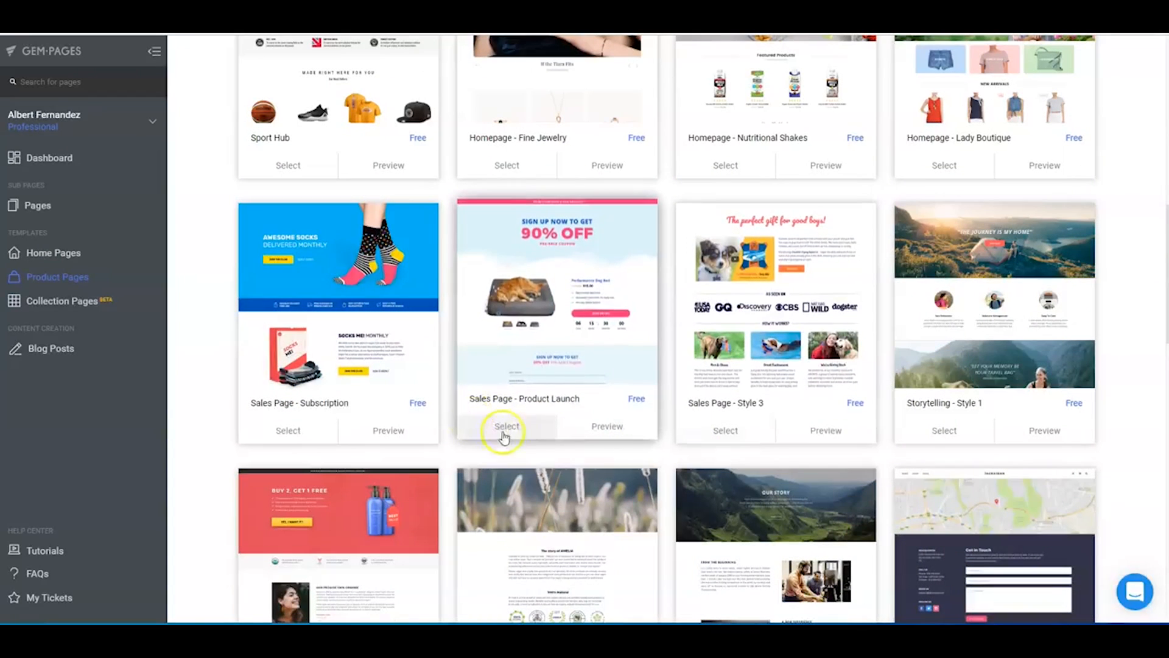
click(512, 428)
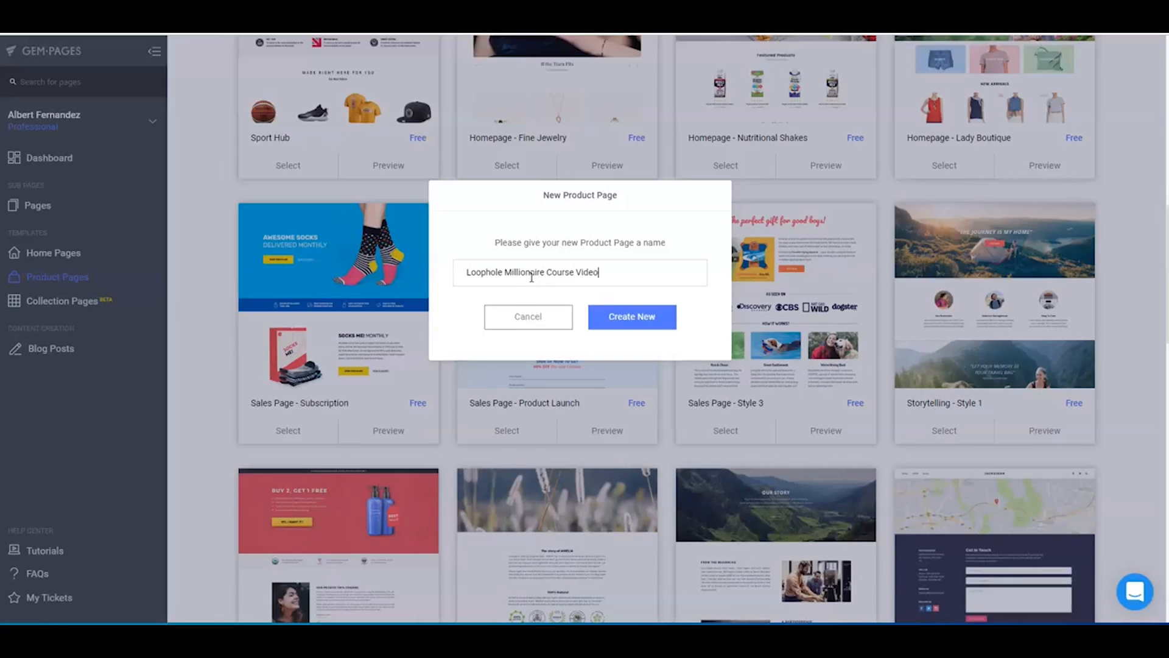
click(621, 316)
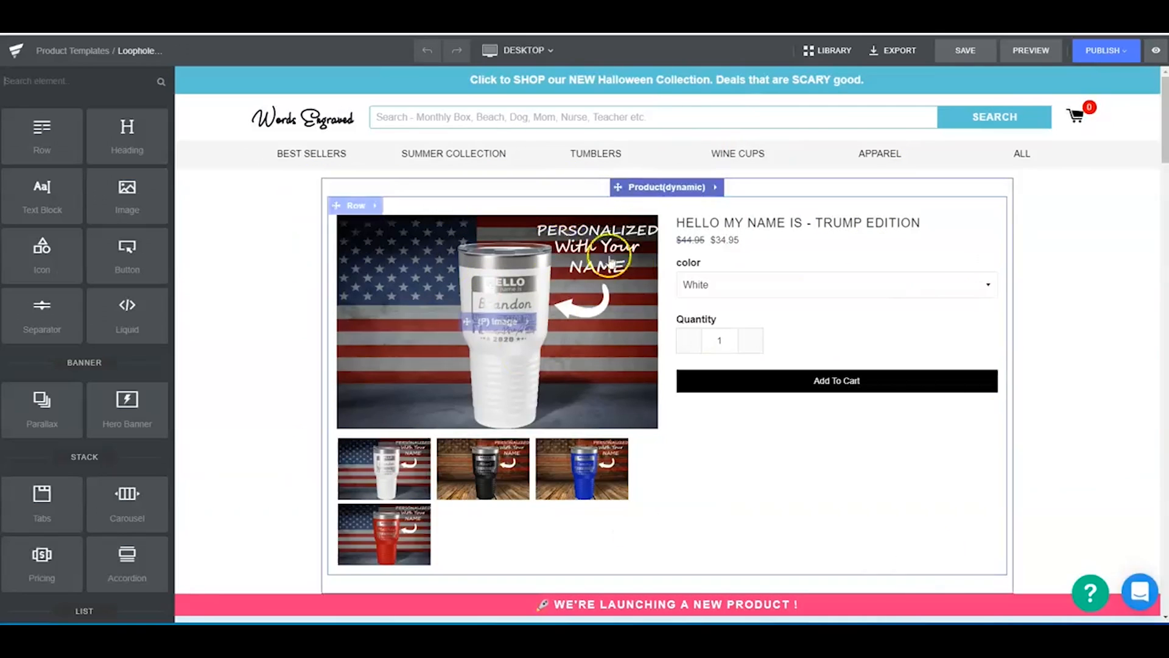
- Move the dynamic product block from above the launch banner to a place further down the page
scroll(725, 378, down, 5)
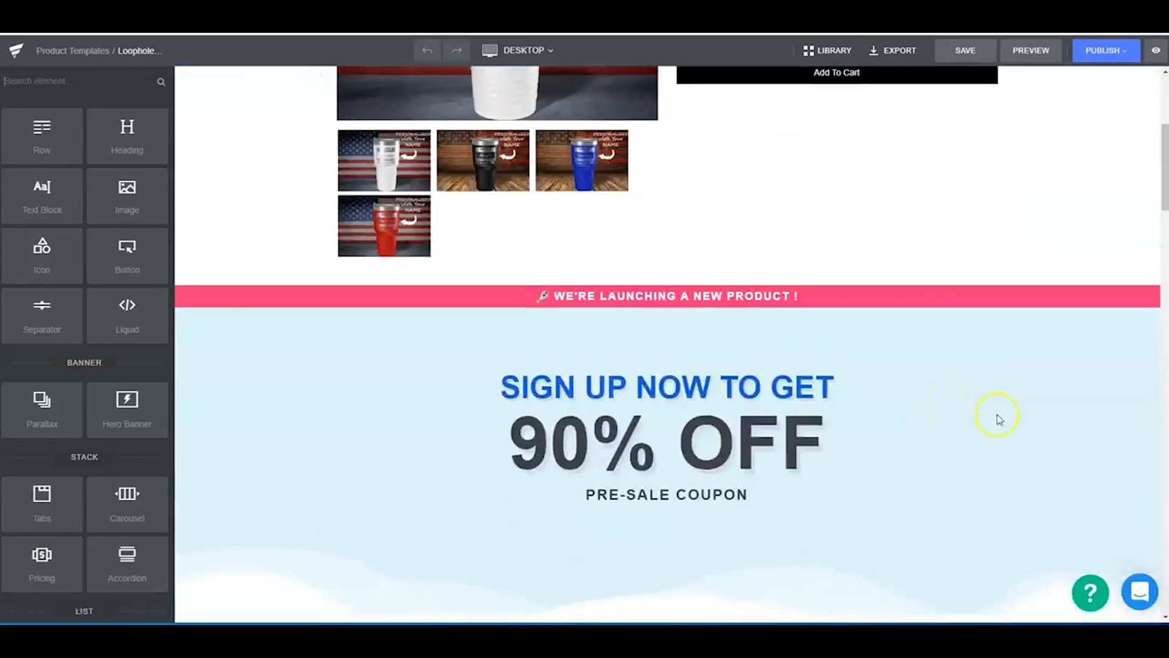
scroll(953, 409, up, 5)
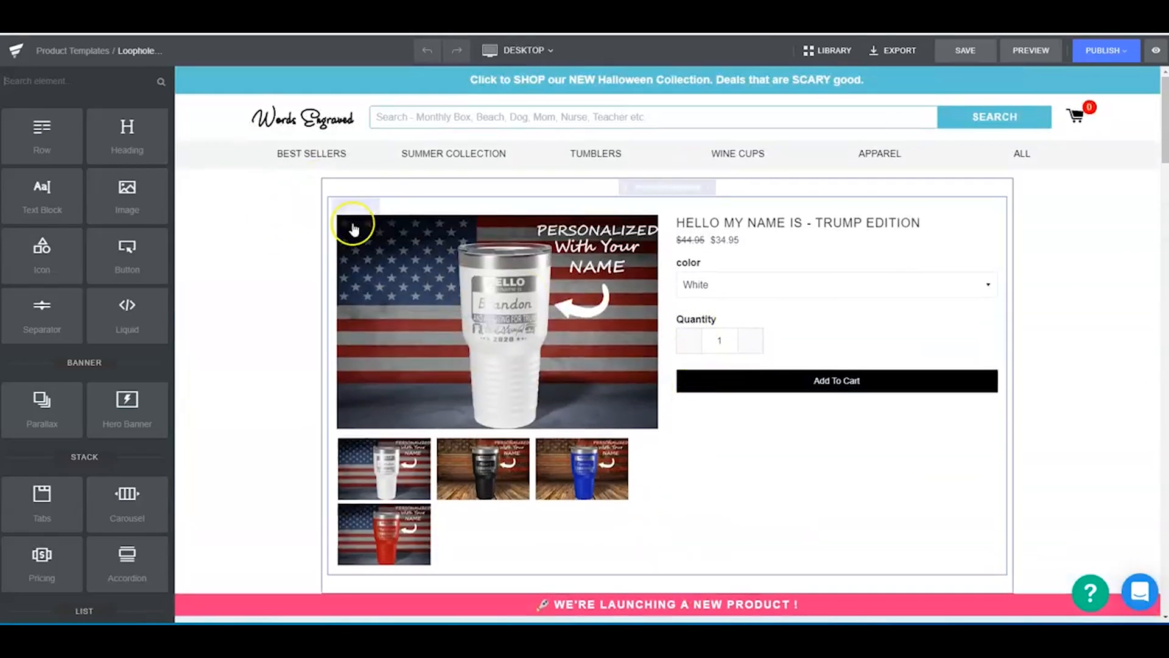
drag(626, 184, 636, 393)
scroll(665, 430, down, 20)
scroll(663, 427, down, 12)
scroll(657, 456, up, 5)
scroll(657, 442, up, 3)
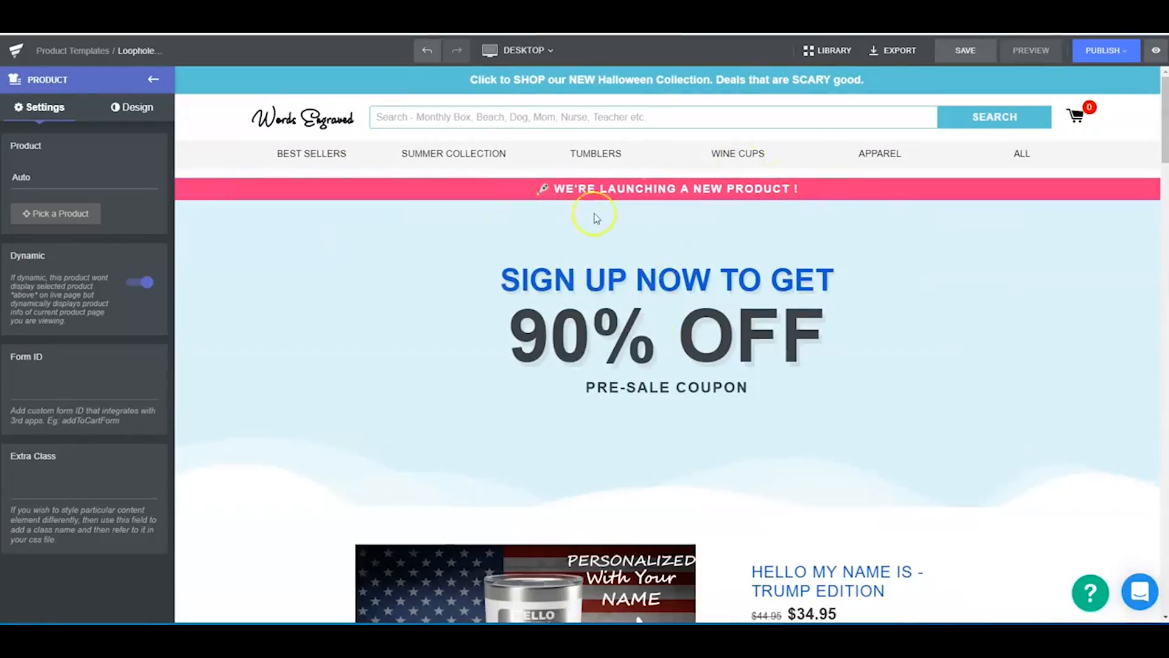
- Switch the editor to the mobile view and review how the product page is laid out on a phone
click(525, 51)
click(517, 149)
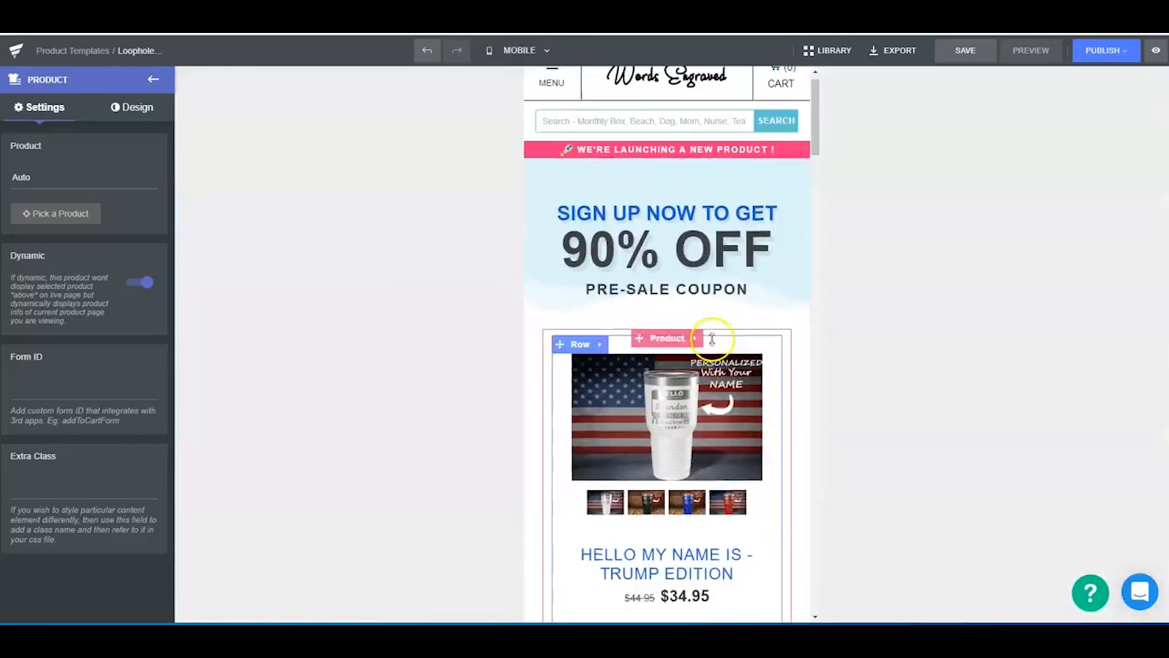
scroll(691, 378, down, 8)
scroll(696, 393, up, 5)
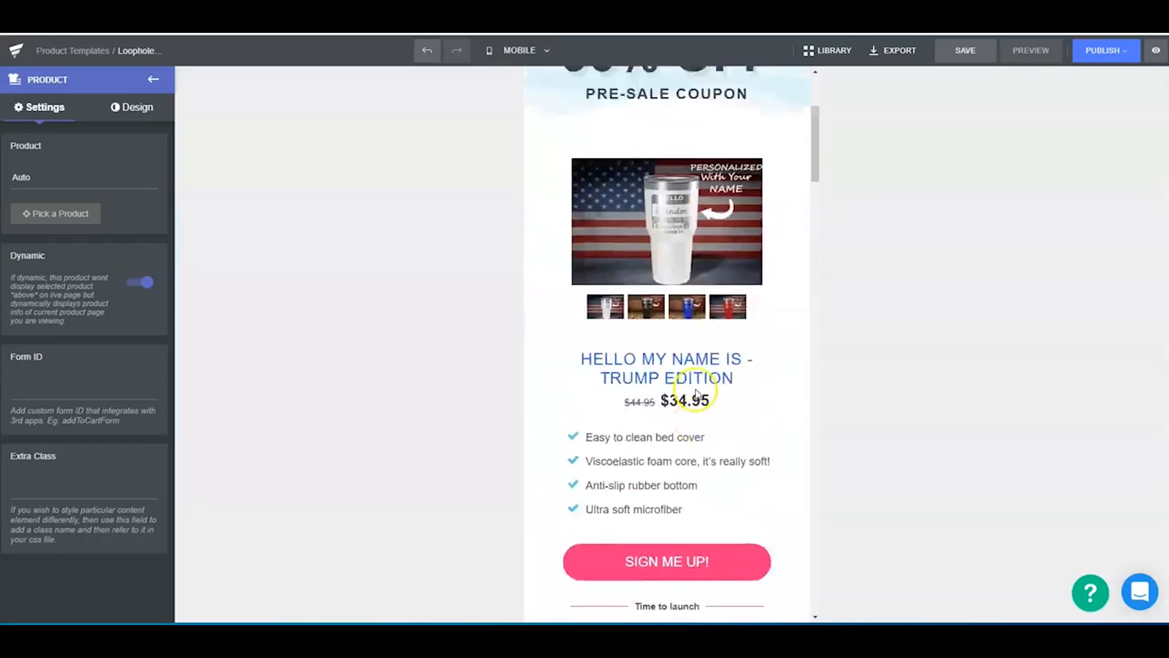
scroll(696, 392, up, 4)
click(514, 50)
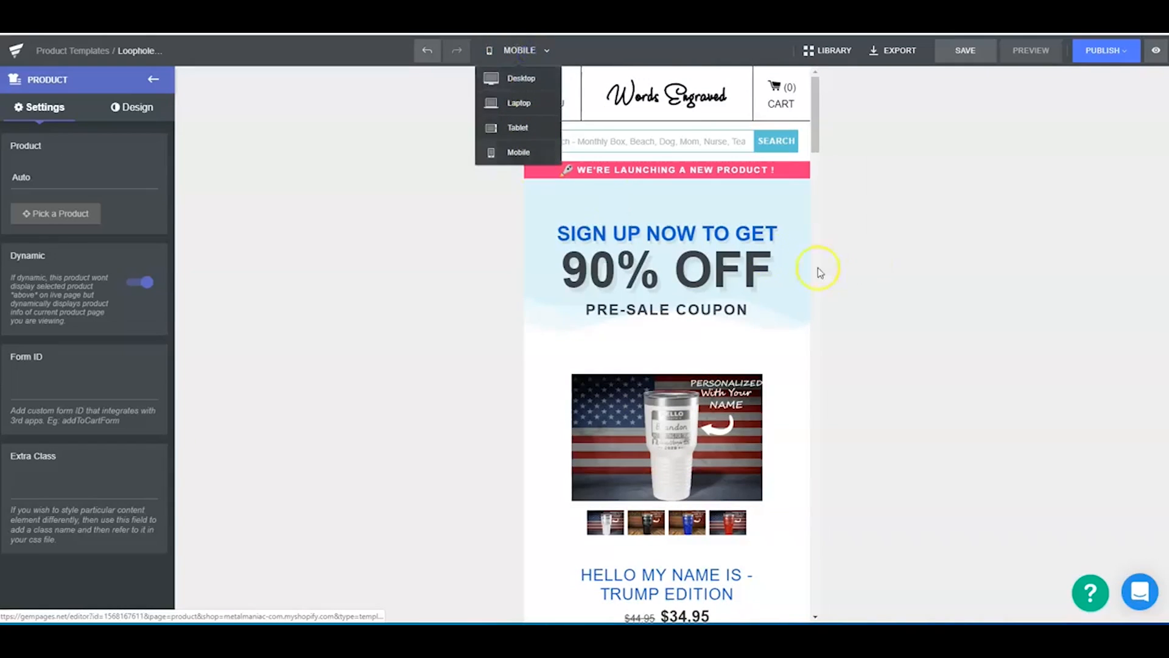
click(900, 214)
- Tighten the coupon headline row in the mobile view to 4 px top padding and 0 px bottom padding
click(673, 190)
drag(674, 189, 670, 169)
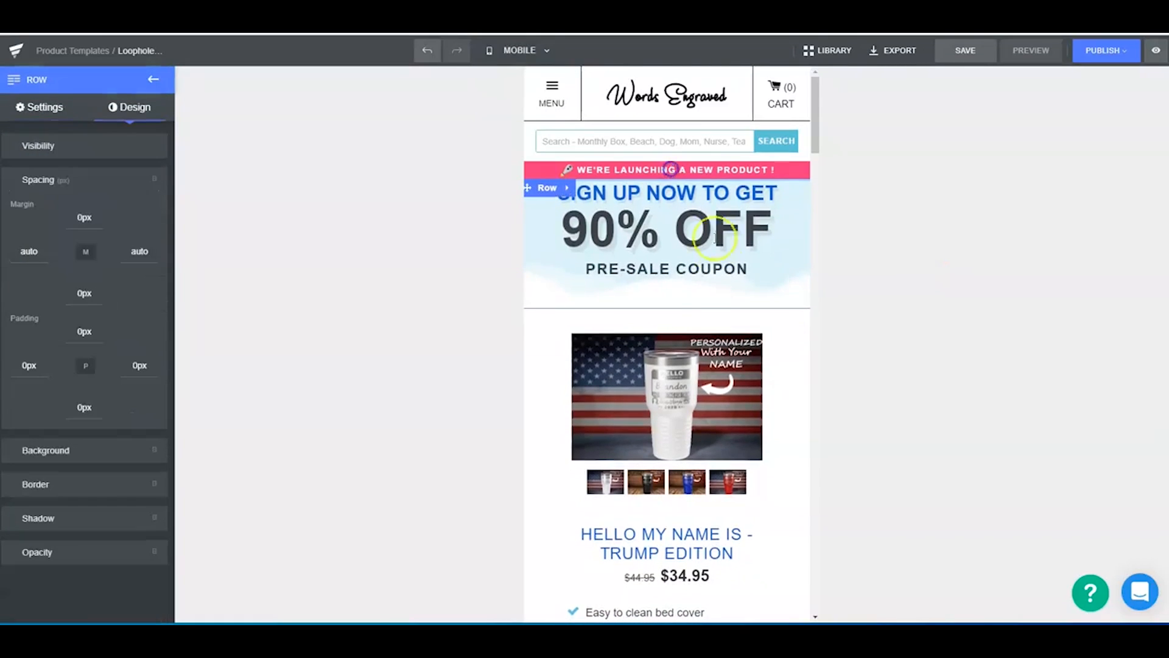
drag(674, 292, 668, 269)
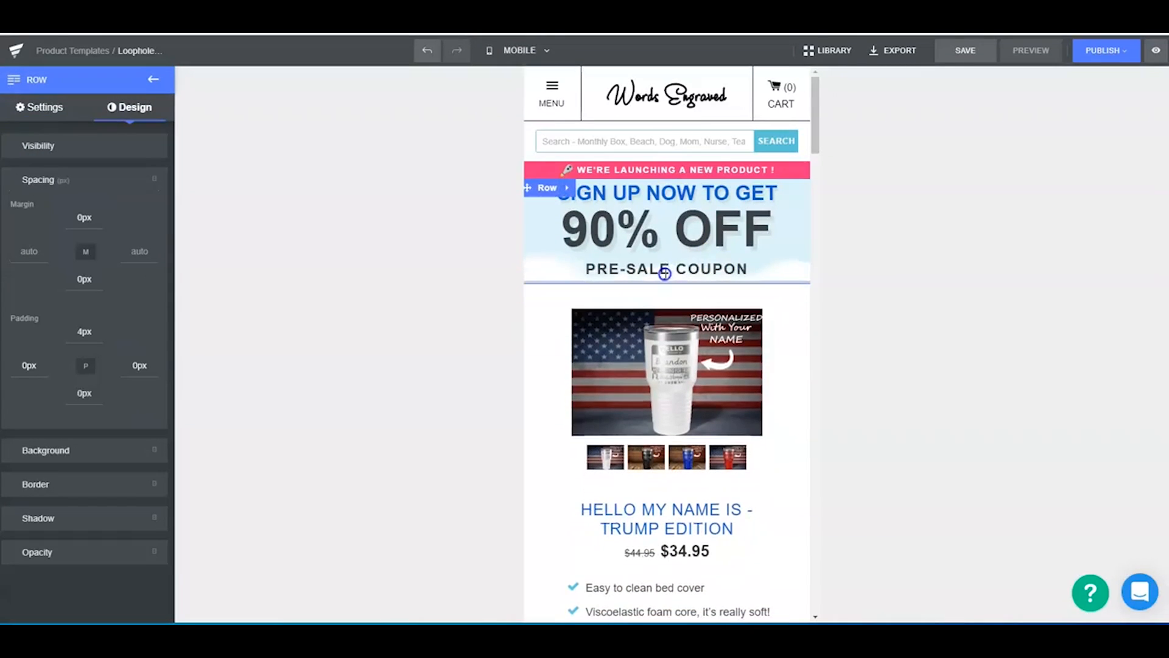
- Copy the launch banner's text and open the "SIGN UP NOW TO GET" headline for text editing
click(744, 169)
drag(778, 170, 581, 170)
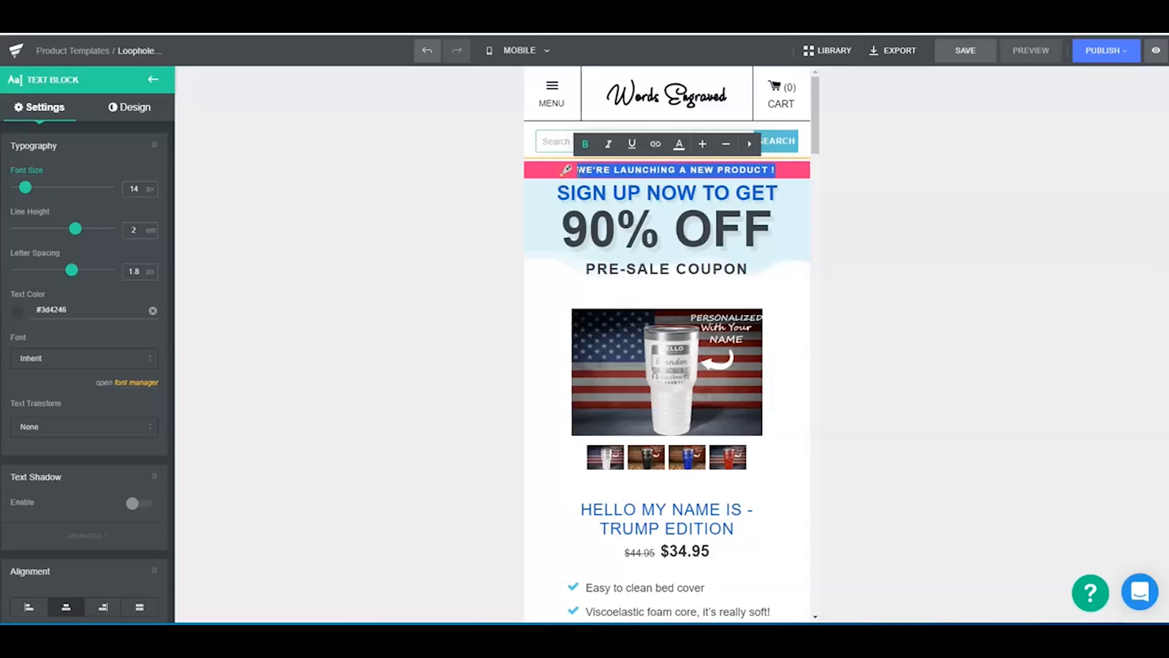
key(ctrl+c)
click(785, 196)
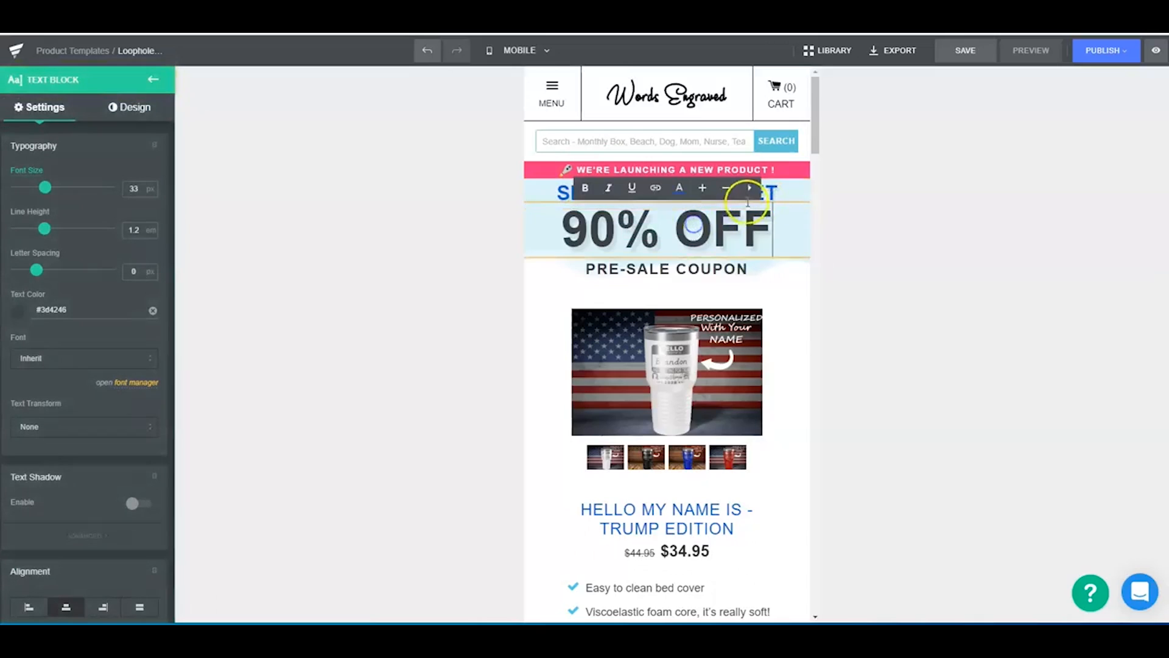
click(774, 196)
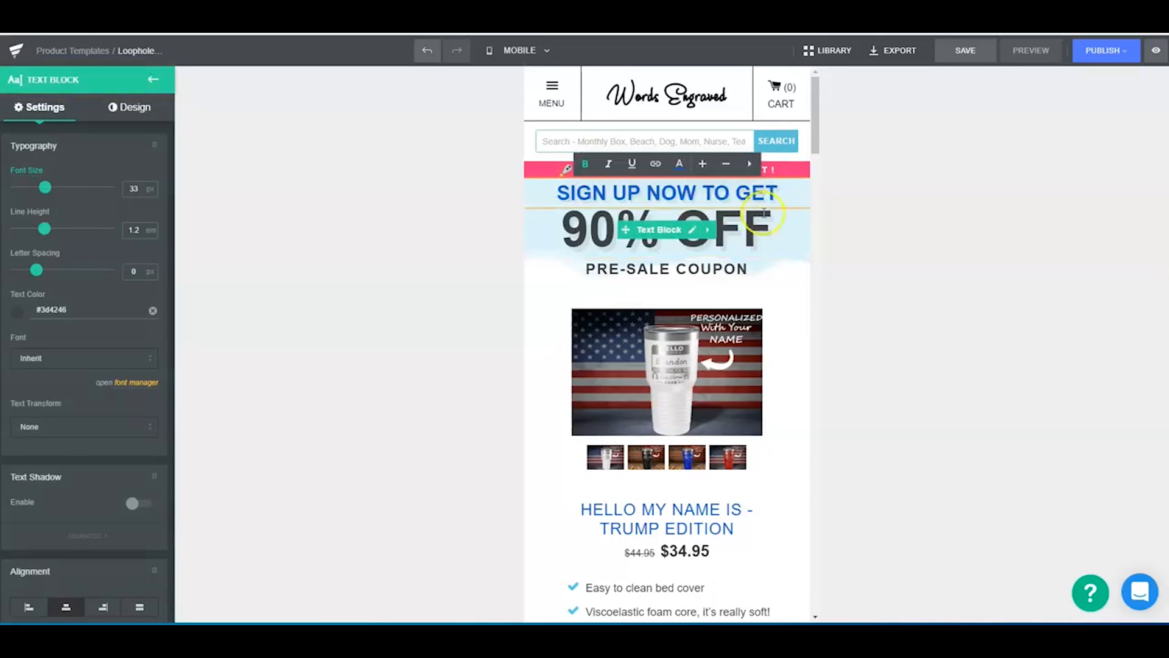
- Widen the product block below the coupon headline by setting its left padding to 0 px and reducing its right padding to match
scroll(718, 341, down, 2)
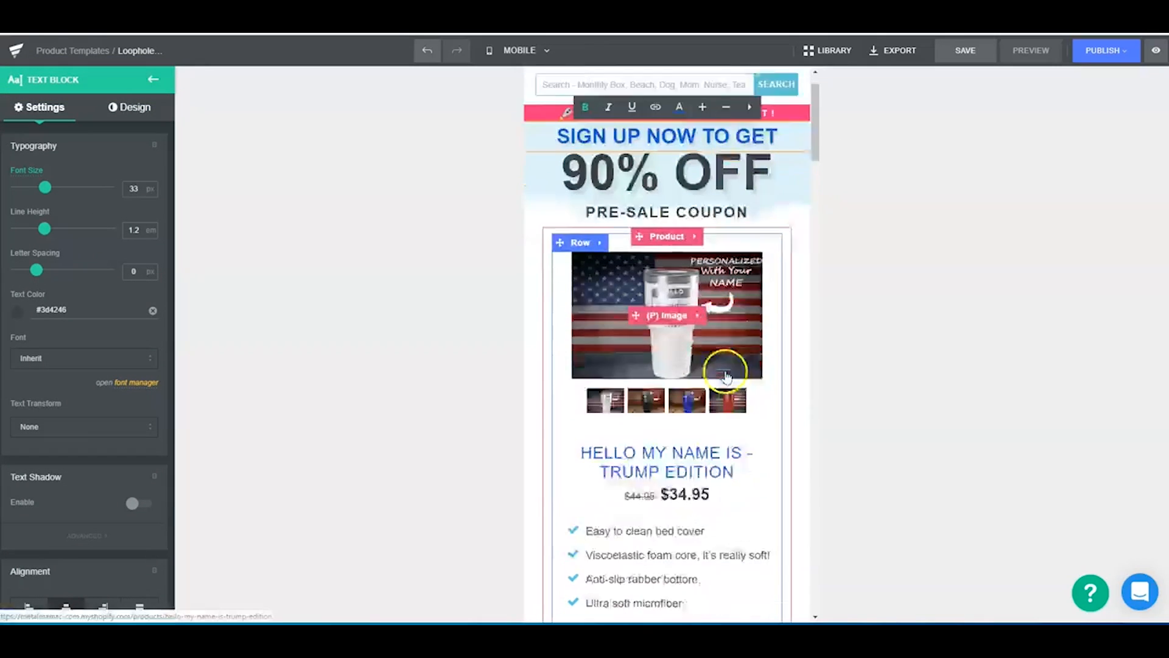
click(792, 282)
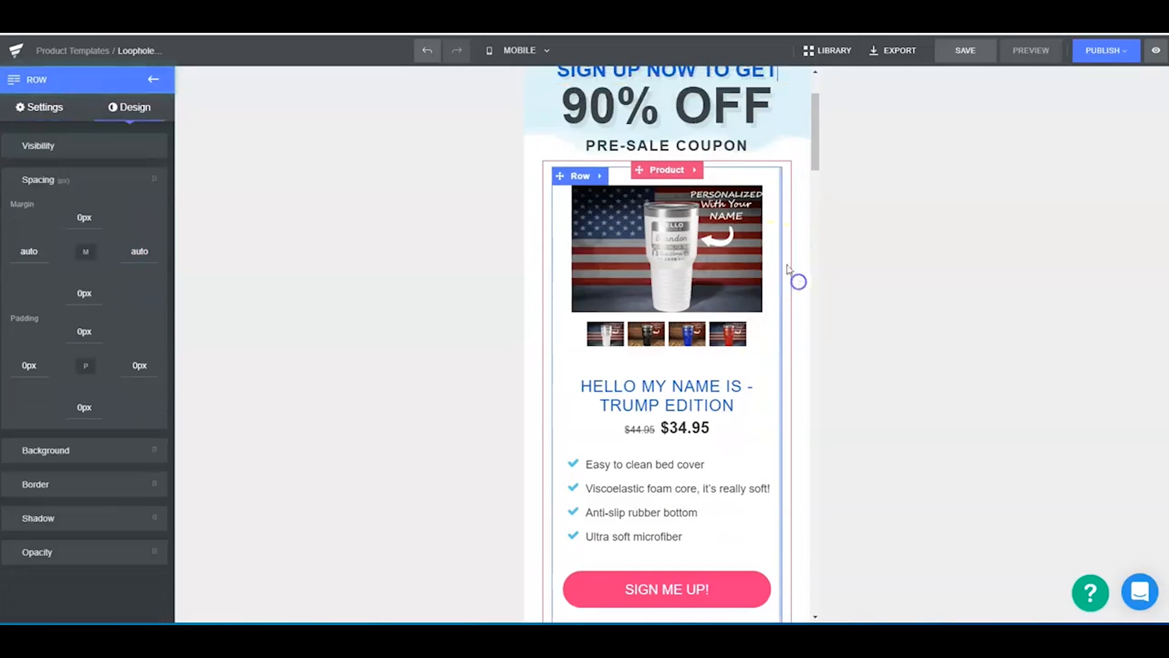
click(544, 275)
drag(545, 274, 530, 274)
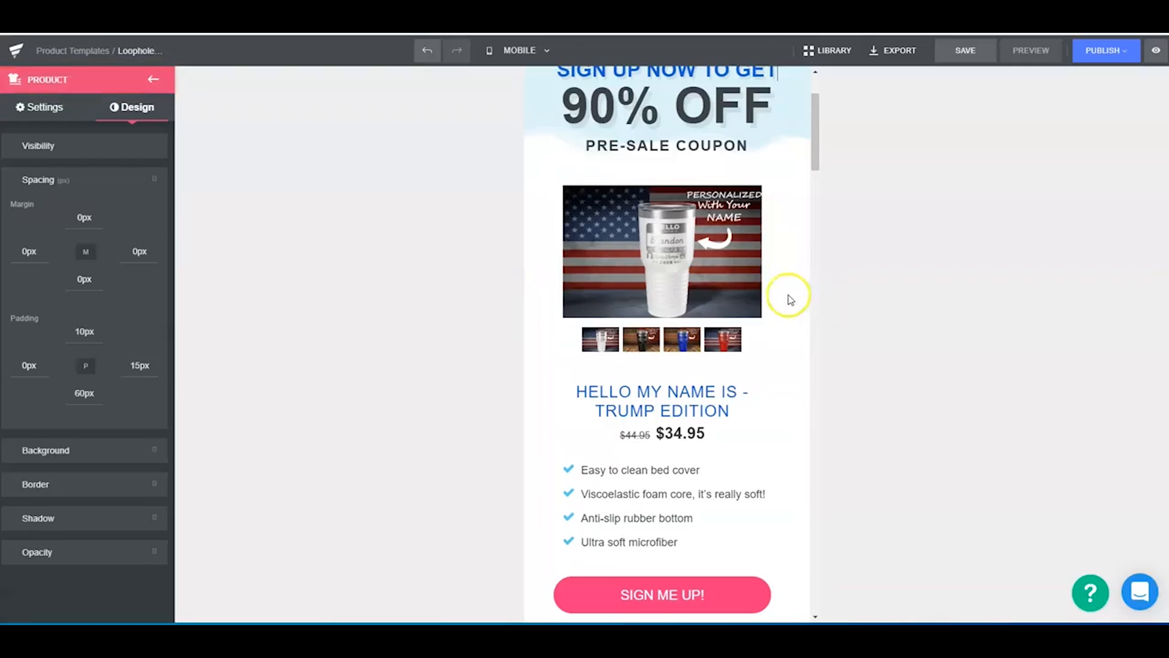
drag(784, 290, 802, 290)
click(946, 315)
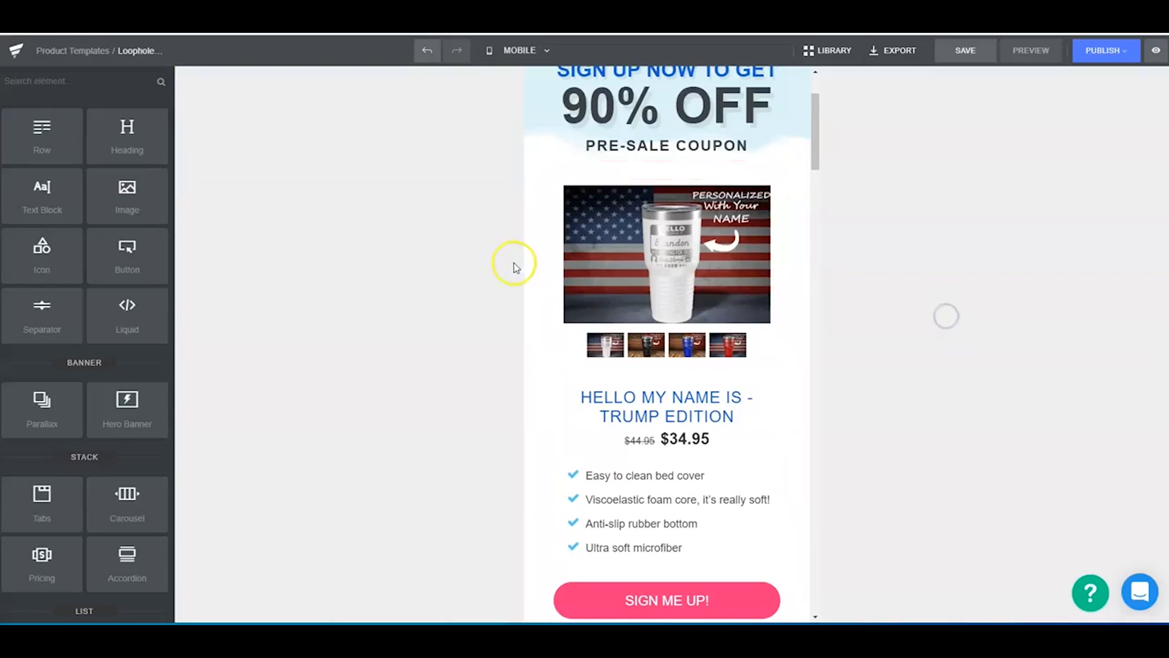
- Duplicate the fourth item, "Ultra soft microfiber", in the product's icon list
scroll(732, 412, down, 4)
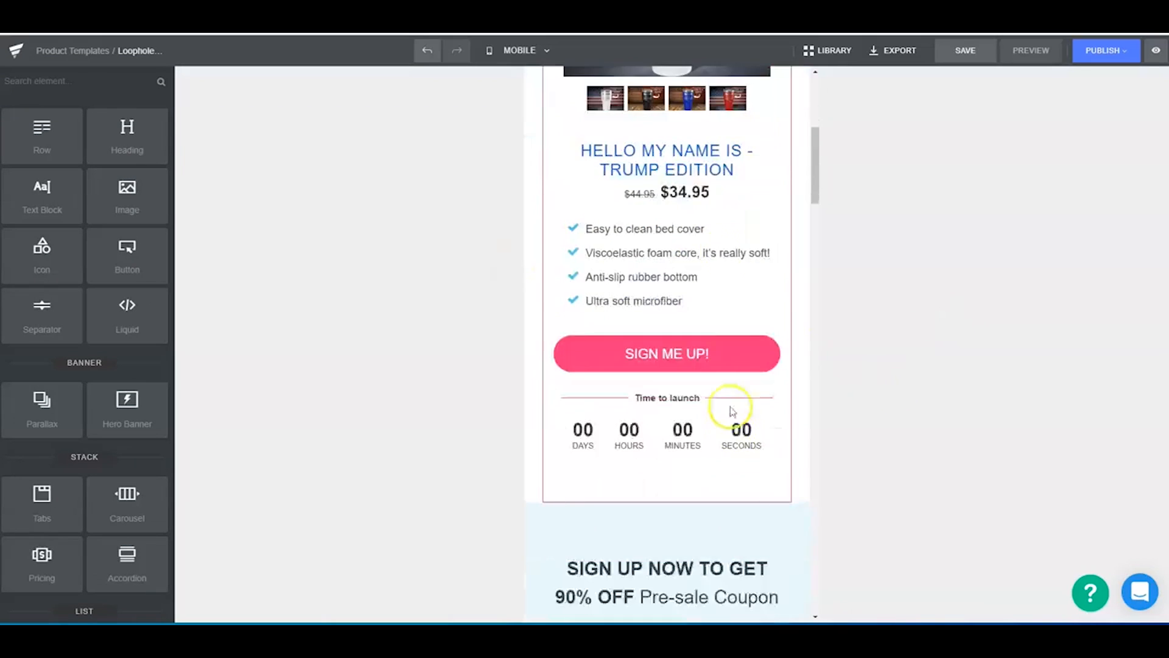
click(663, 212)
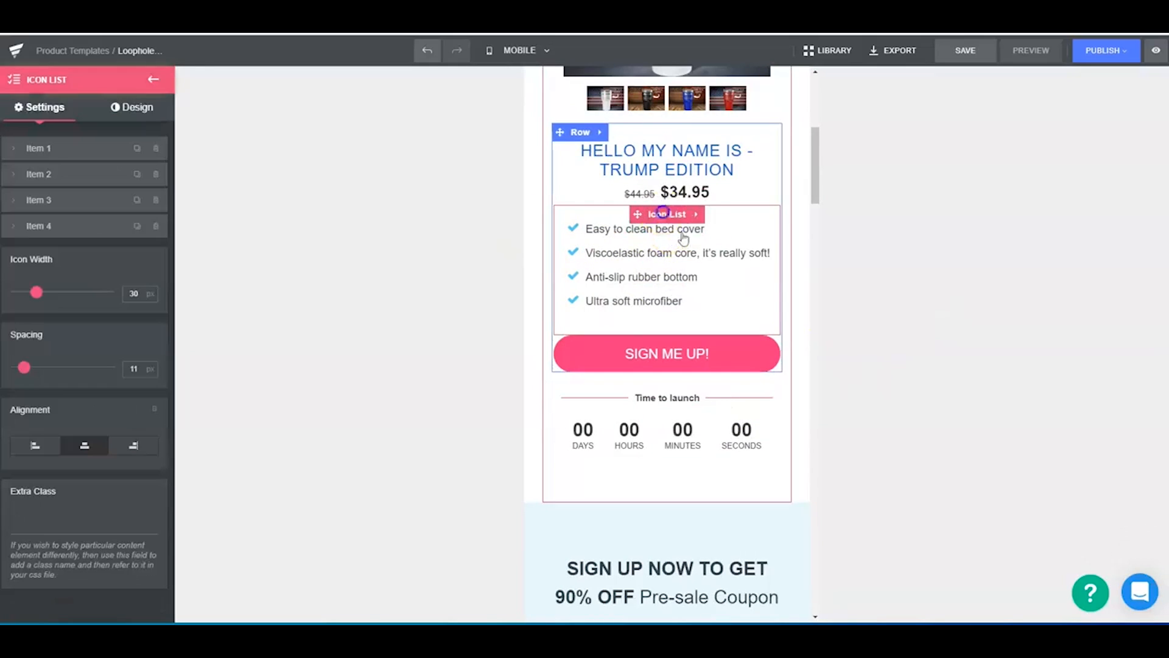
click(137, 227)
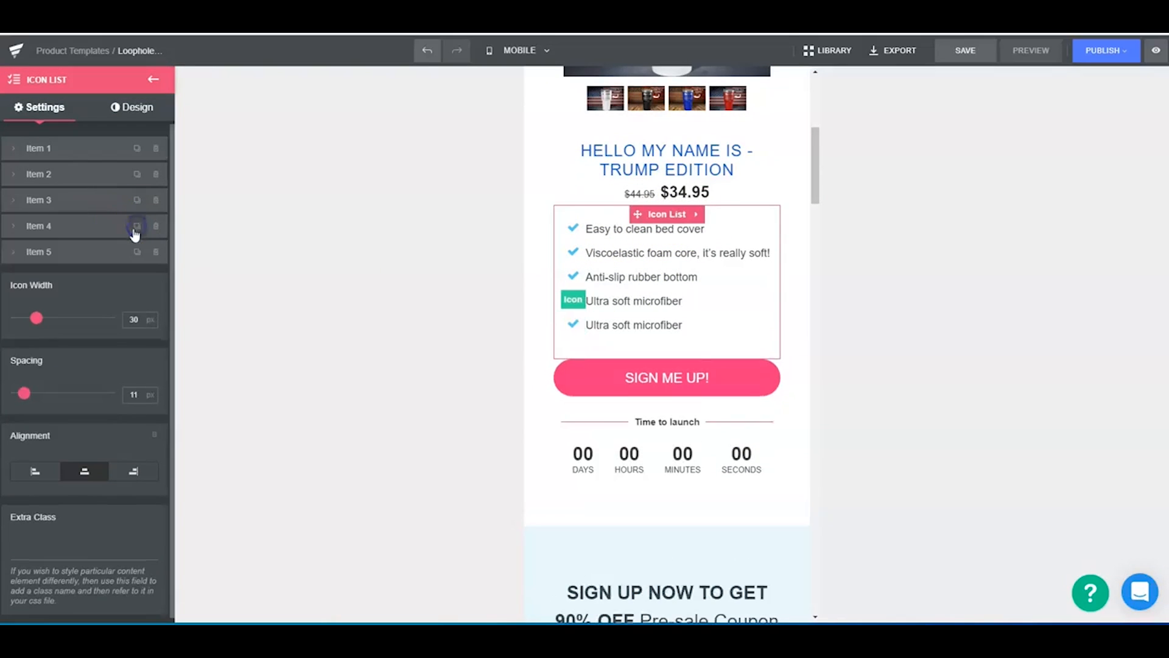
- Trim the icon list back to five items and delete the "SIGN ME UP!" button below it
click(136, 253)
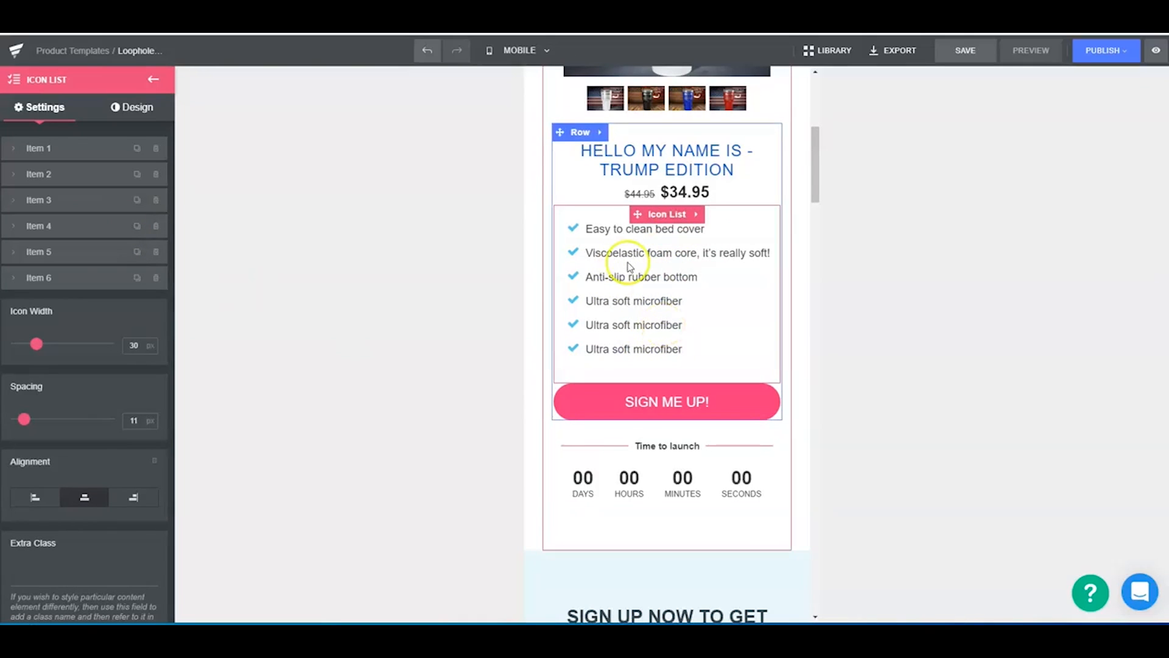
click(151, 279)
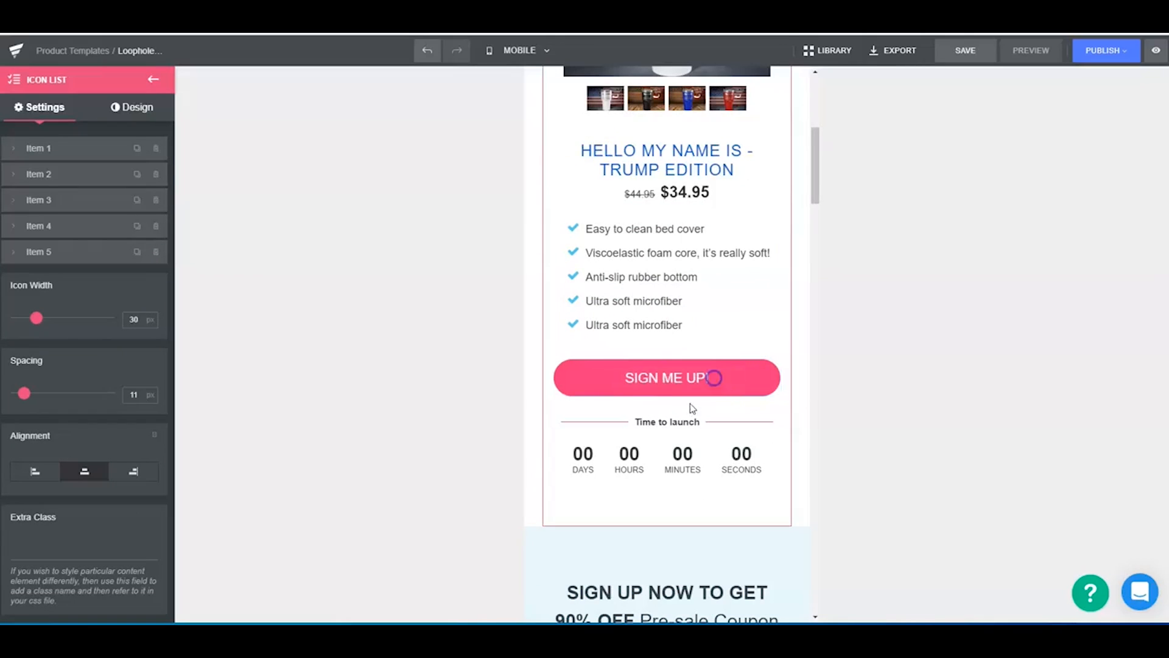
click(718, 375)
click(726, 337)
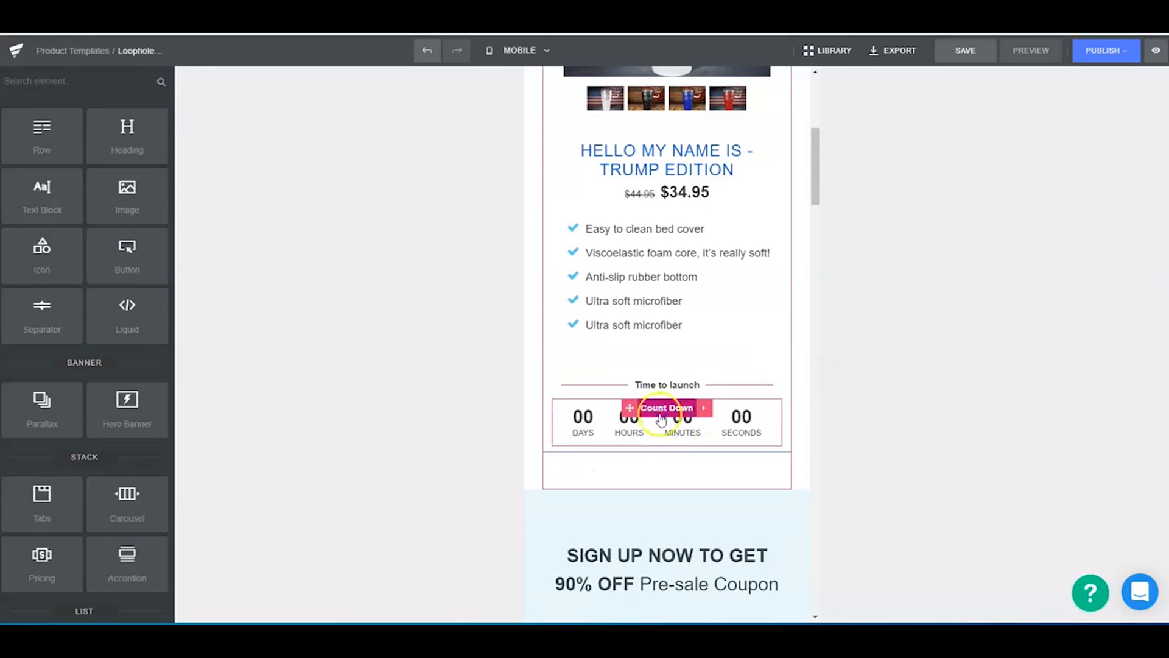
- Set both the number color and the label color of the launch countdown to #0a0a0a
click(659, 414)
click(12, 323)
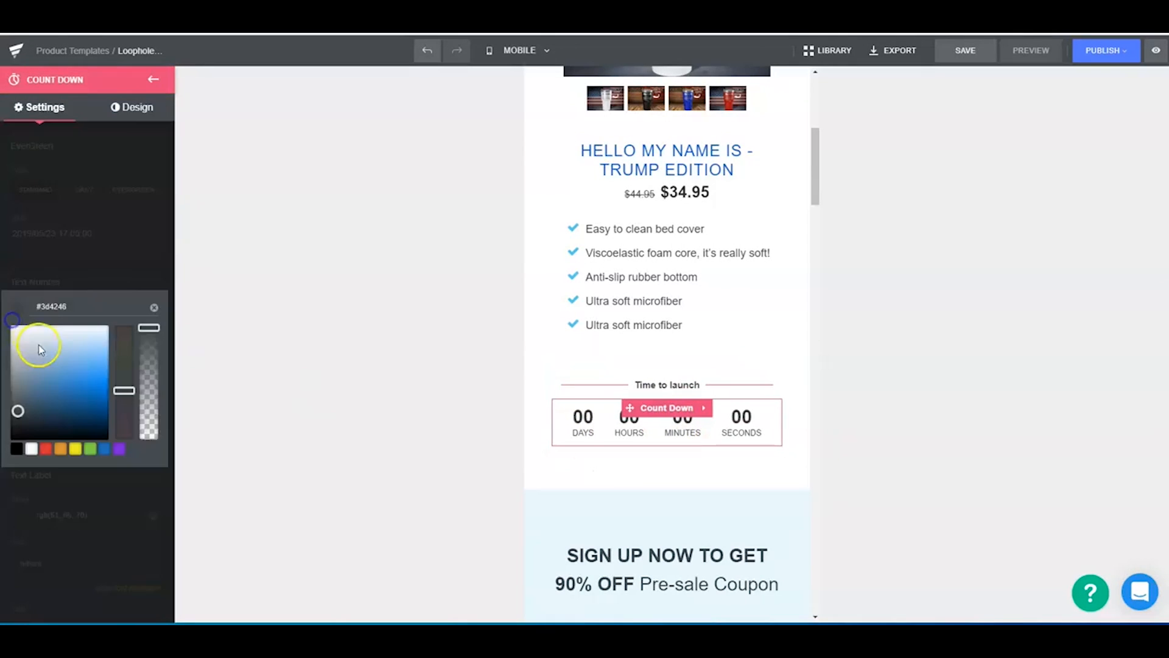
click(22, 397)
click(178, 378)
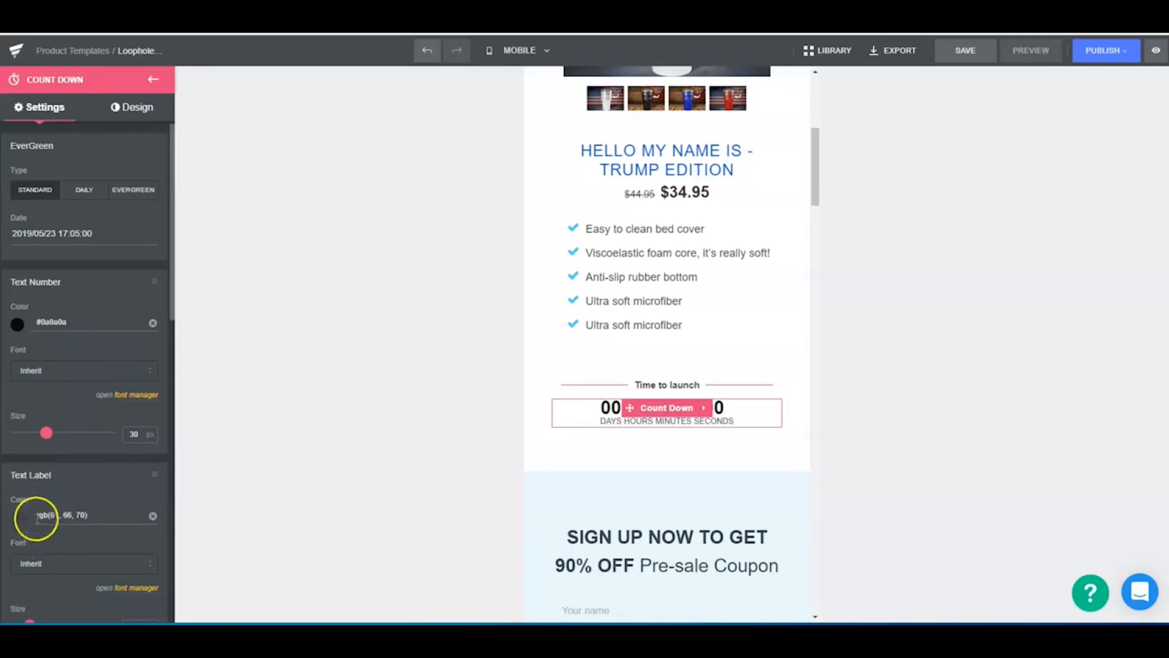
click(17, 525)
click(18, 530)
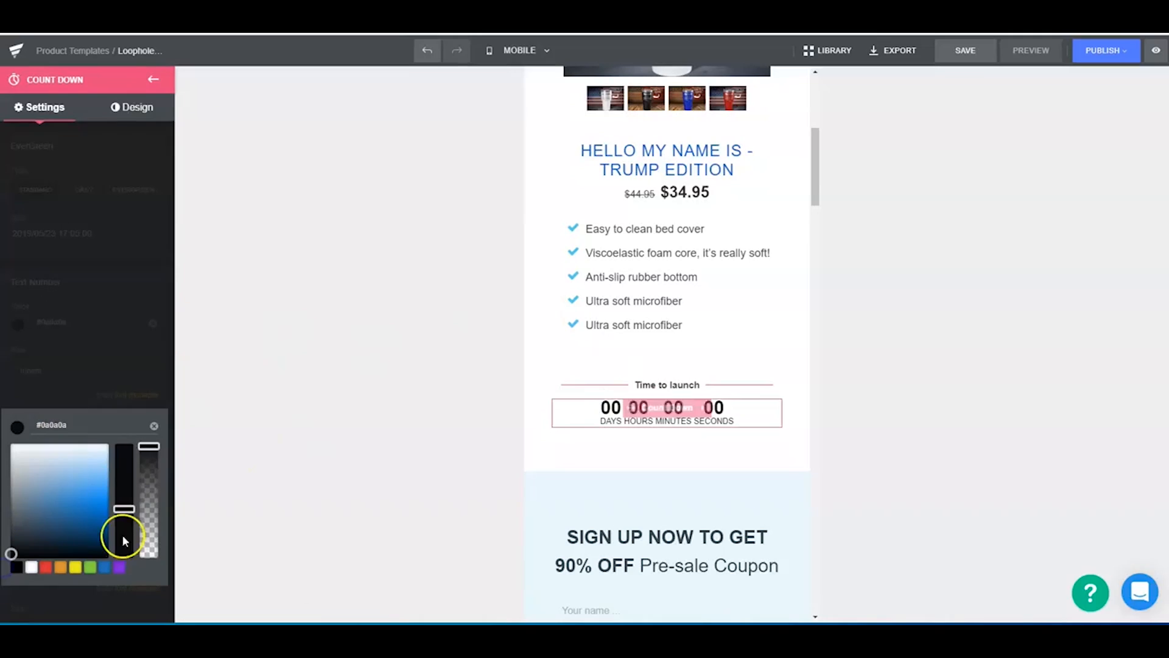
click(295, 435)
- Hide the countdown's day unit and increase its horizontal and vertical gaps
scroll(122, 432, down, 10)
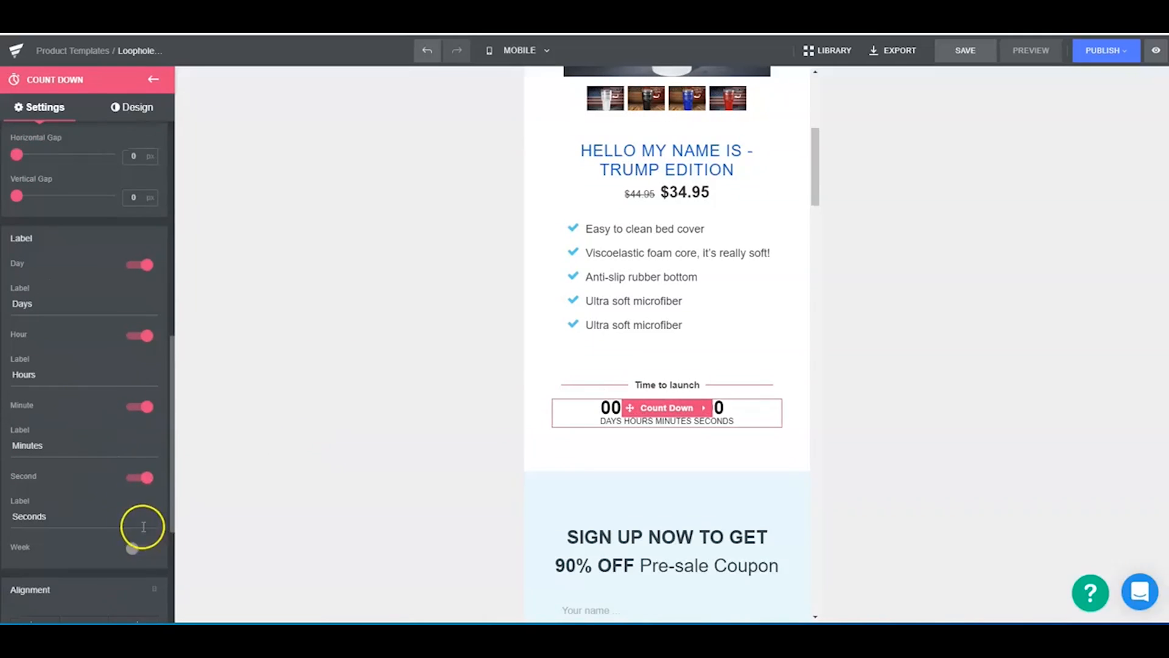
click(147, 265)
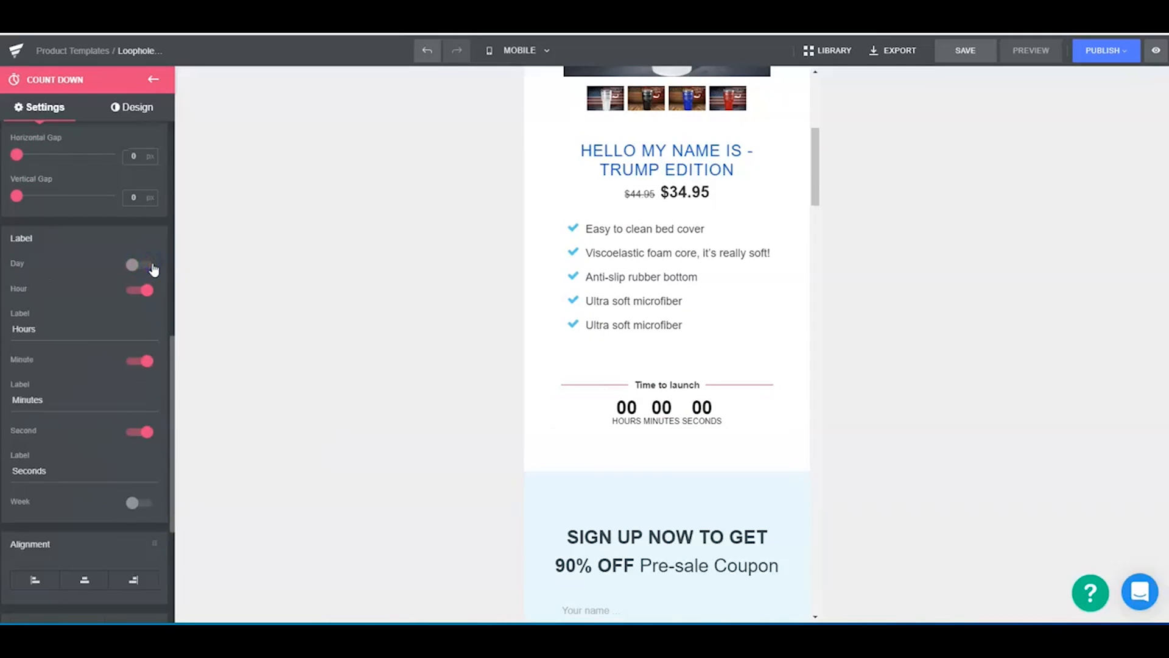
scroll(106, 347, up, 4)
drag(17, 402, 29, 402)
drag(15, 442, 19, 444)
scroll(70, 274, up, 5)
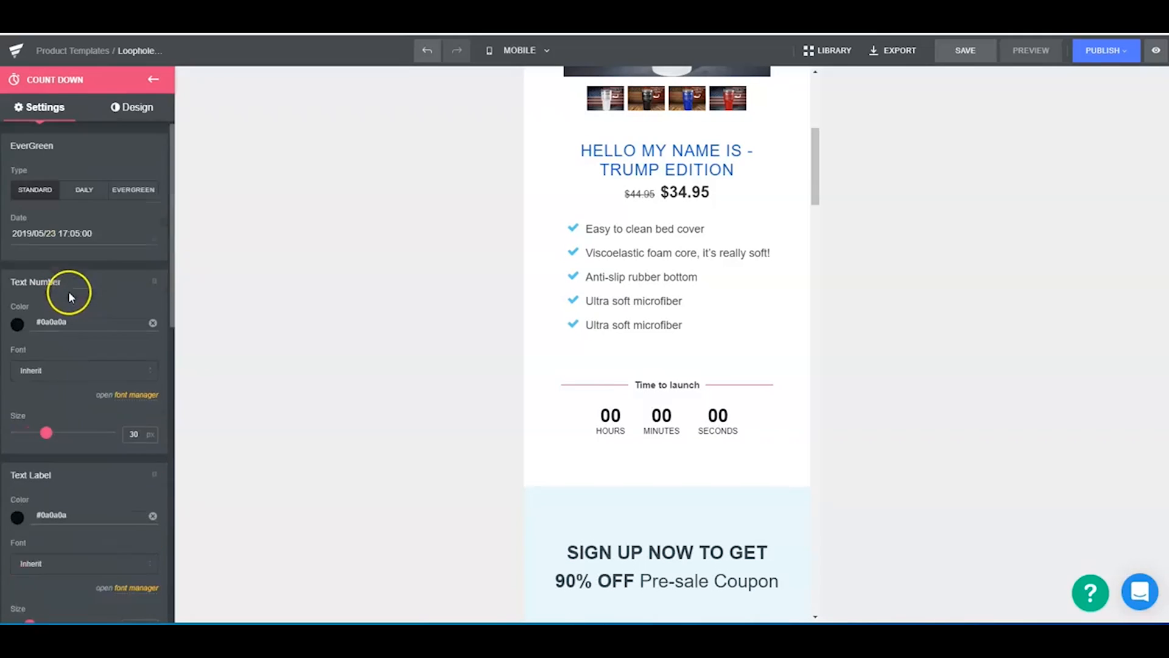
- Try the Daily type for the countdown with its hours set to 2
click(84, 189)
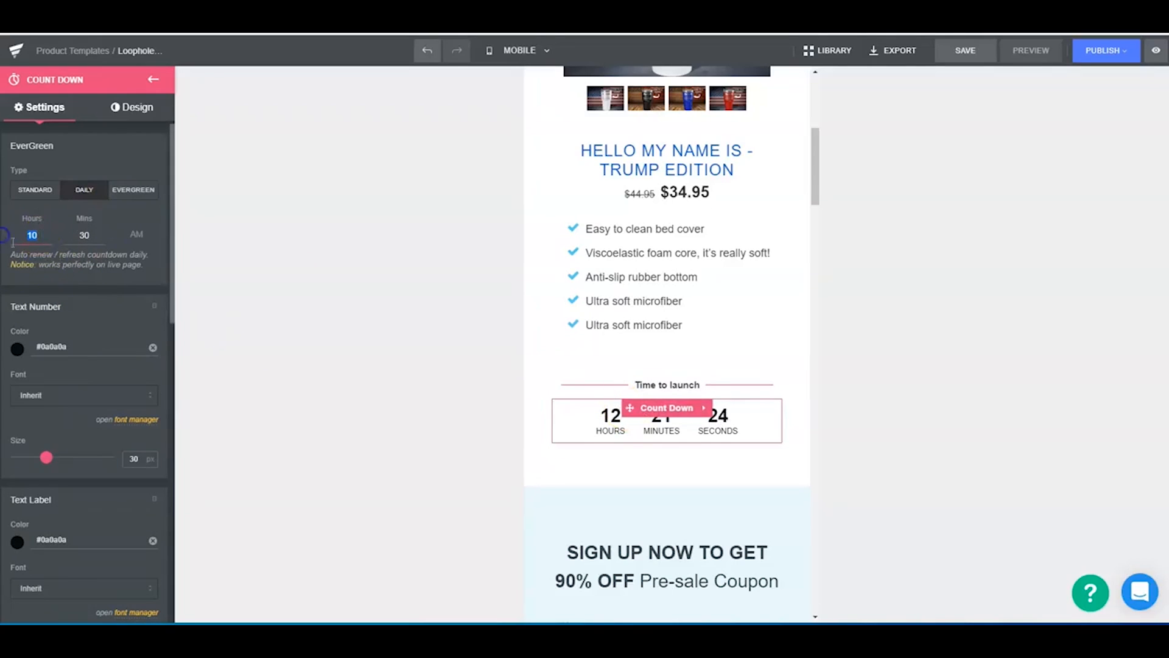
click(308, 271)
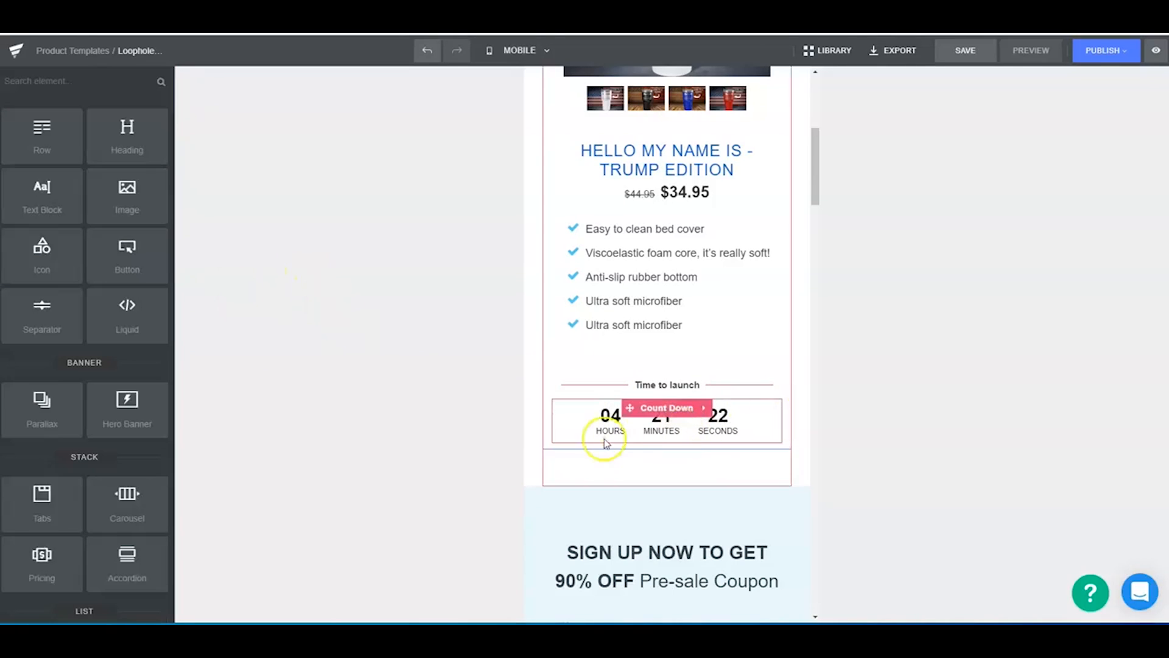
click(630, 423)
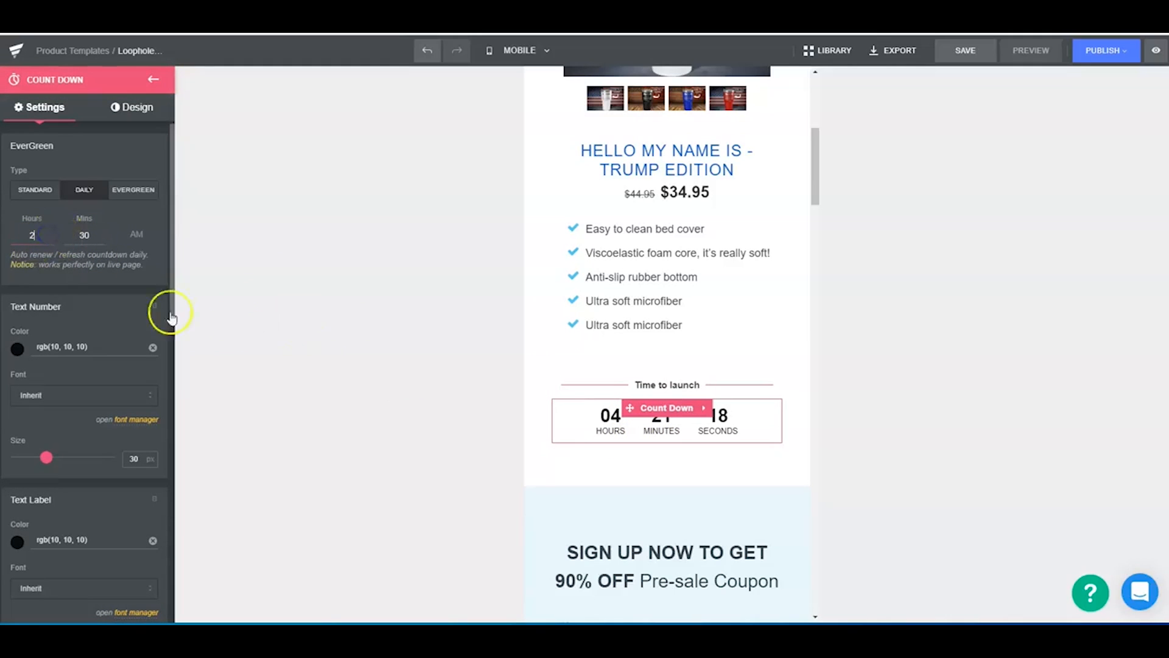
click(350, 311)
click(664, 419)
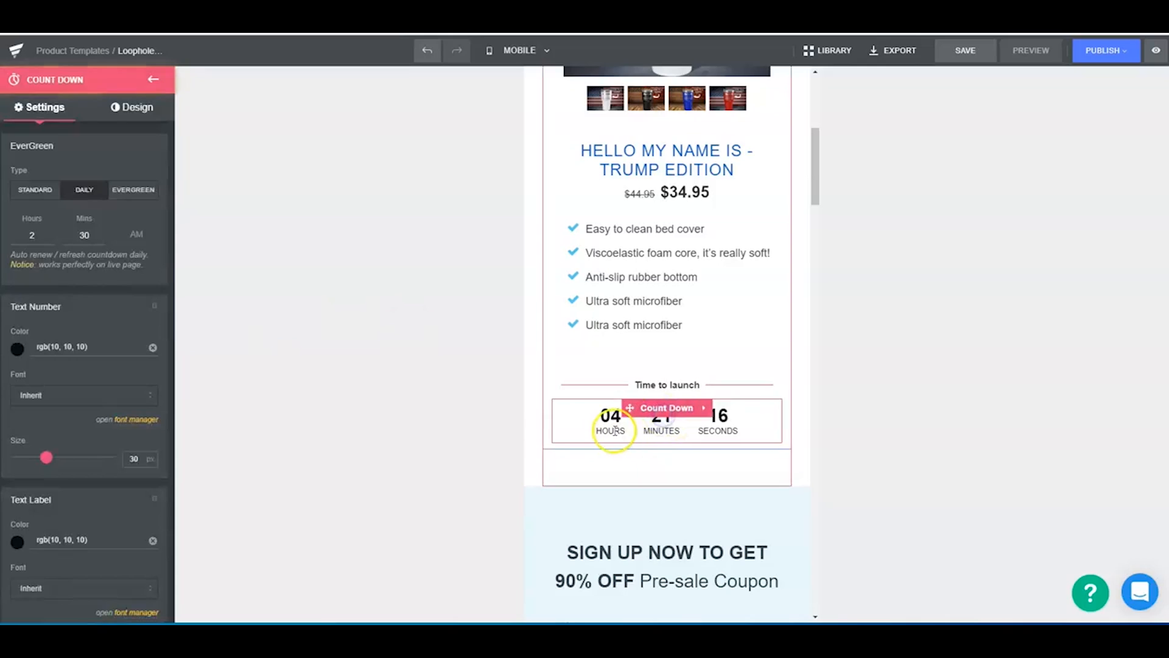
click(36, 236)
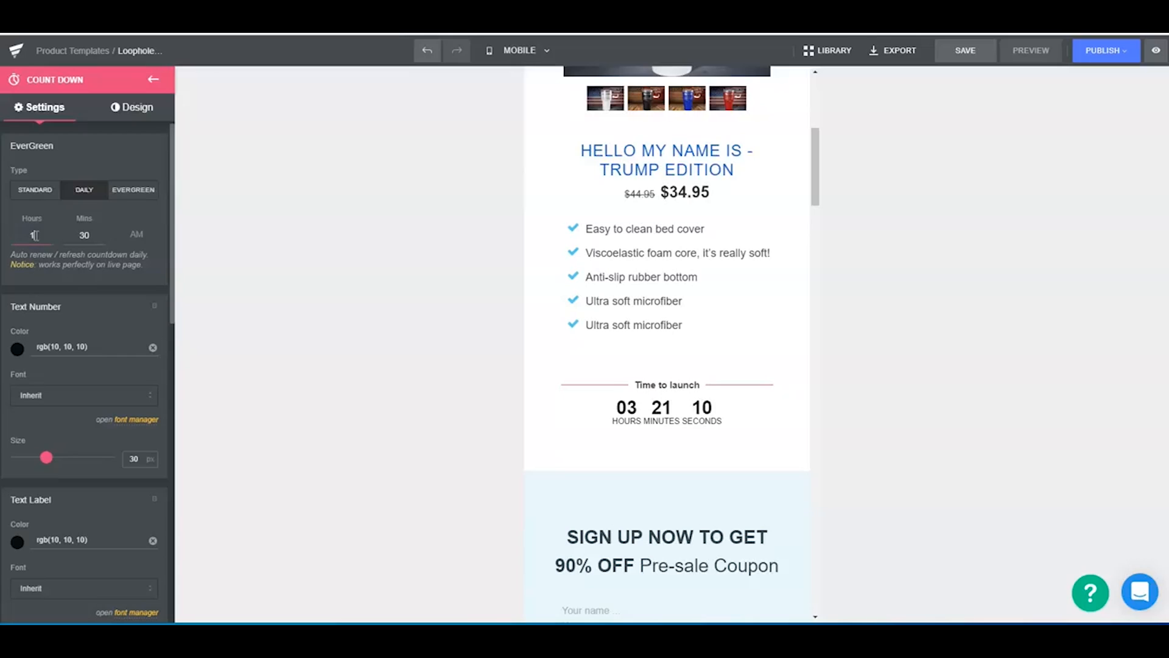
- Change the countdown type to Evergreen with a duration of 2 hours and 1 minute
click(131, 190)
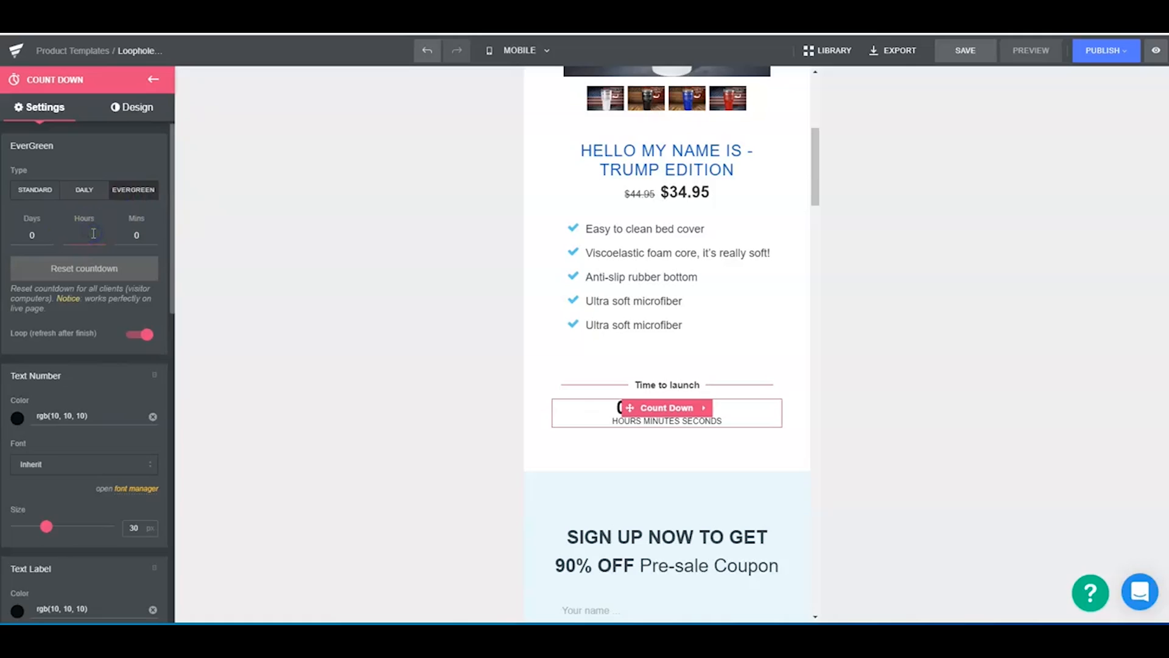
text(2)
click(132, 237)
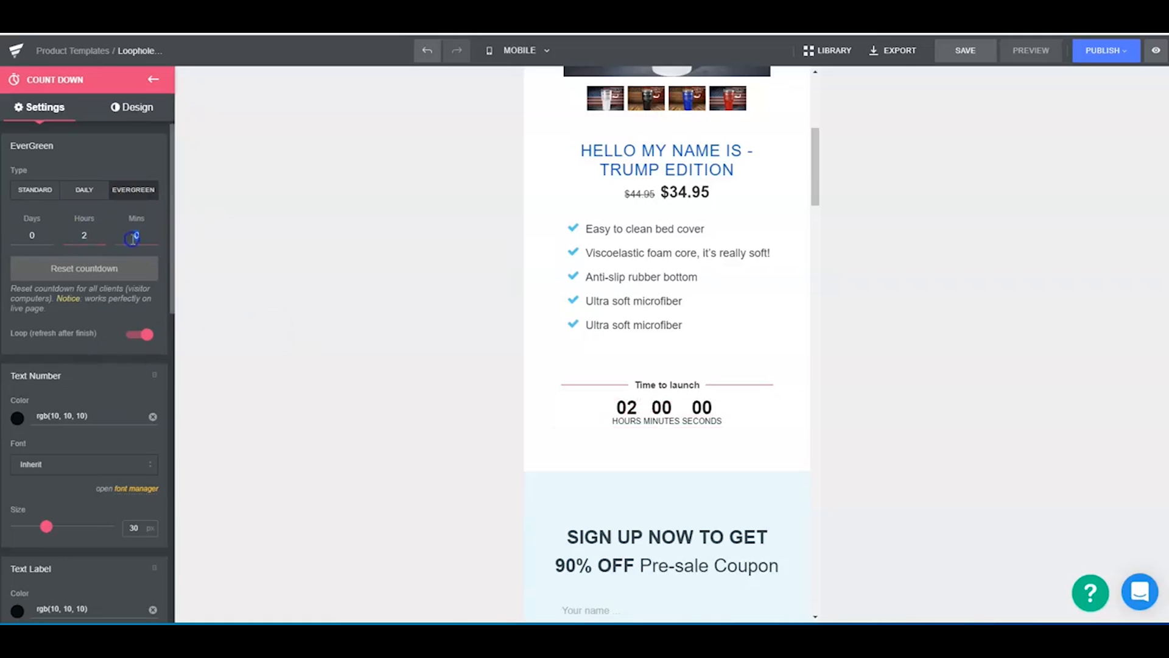
text(1)
click(266, 263)
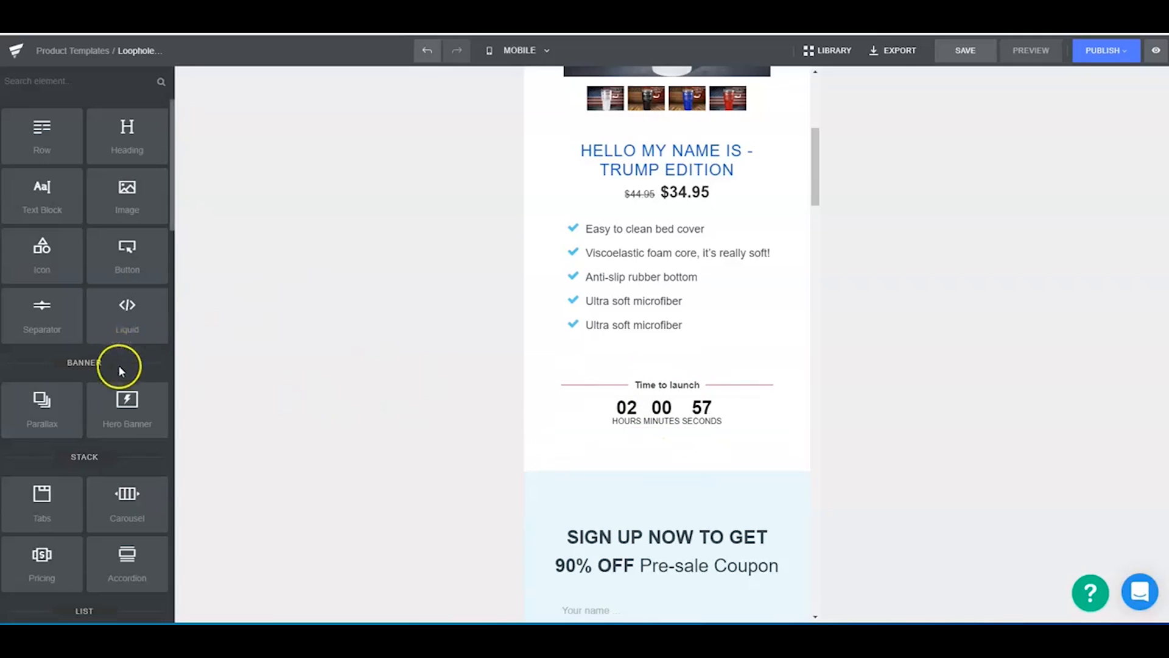
- Set the countdown's horizontal gap to 9 px and reduce the "Time to launch" row's top padding to 1 px
click(673, 417)
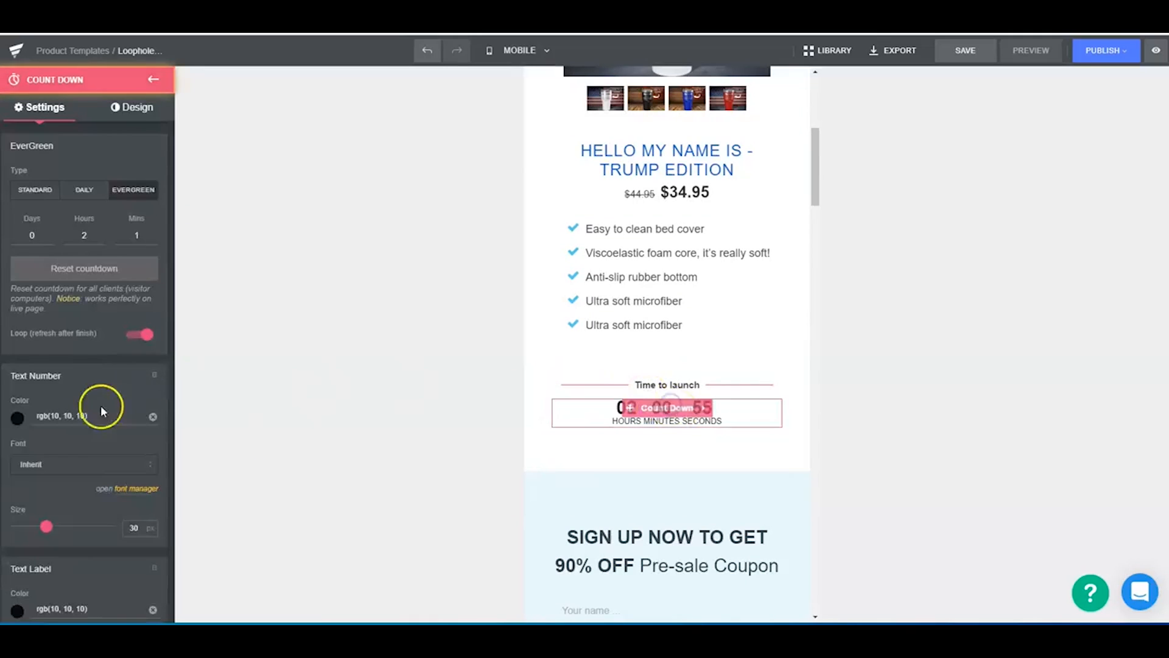
scroll(38, 431, down, 3)
scroll(48, 451, down, 3)
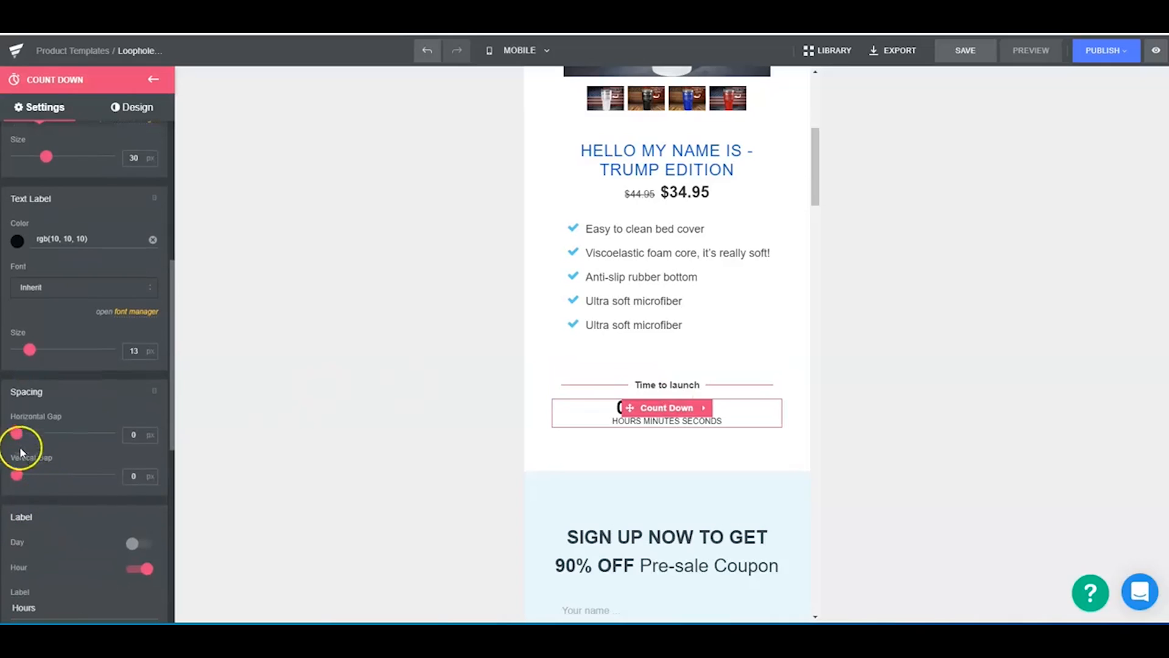
drag(17, 429, 26, 429)
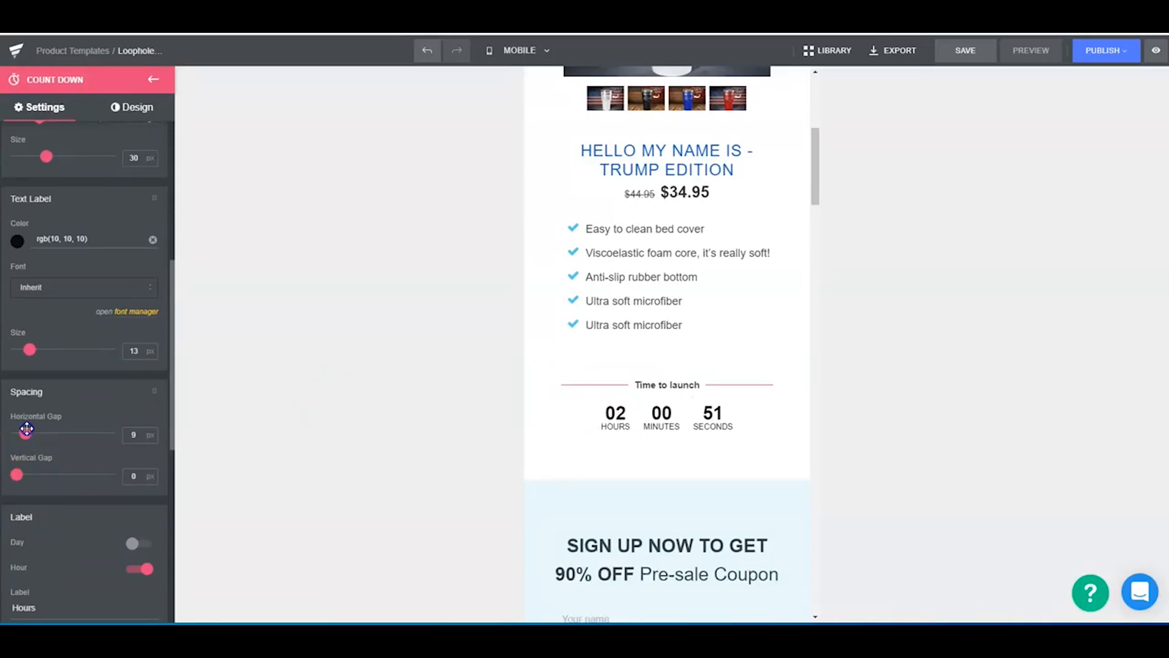
click(659, 390)
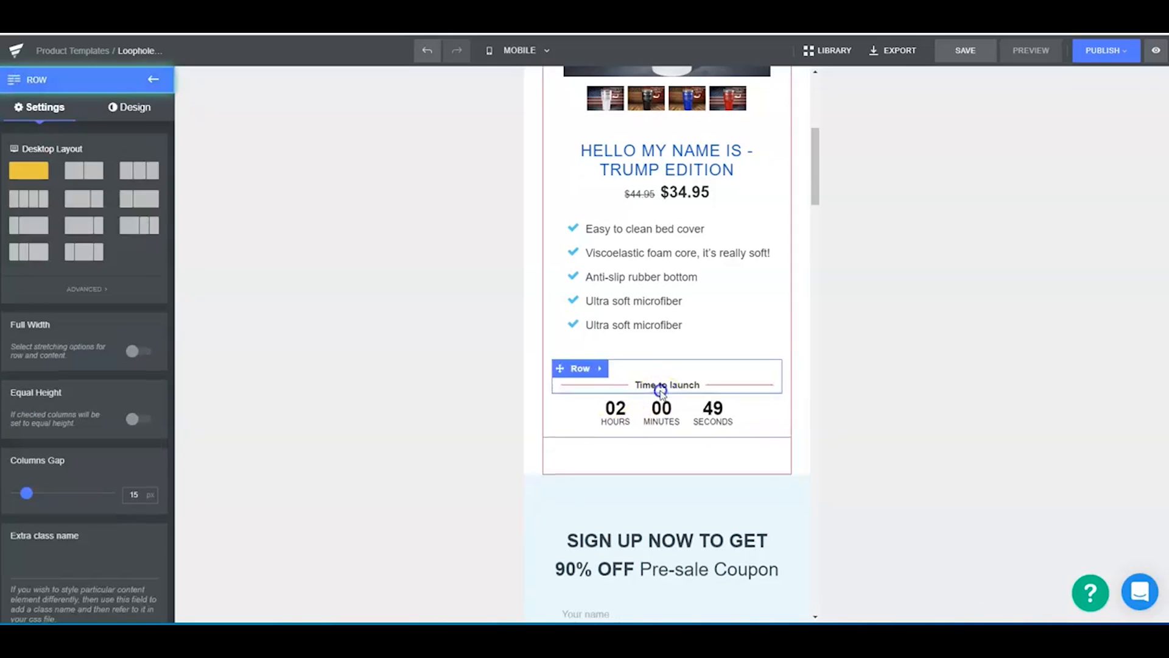
mouse_move(670, 368)
mouse_down()
mouse_move(669, 380)
mouse_move(667, 347)
mouse_up()
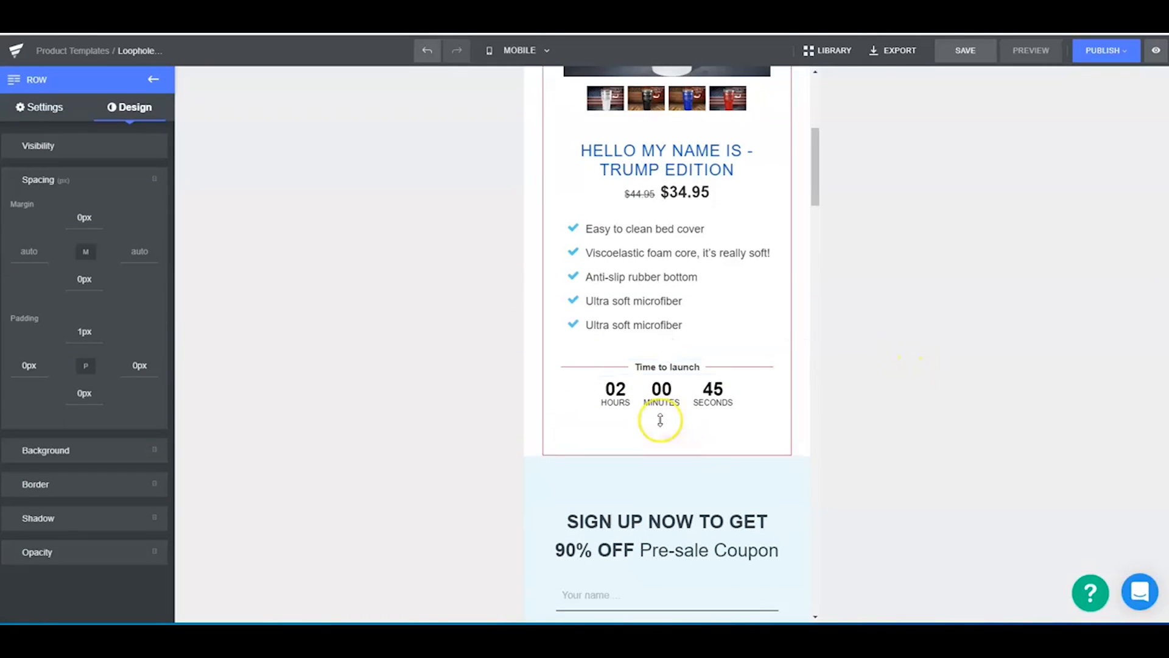
- Place a duplicate of the "Time to launch" text below the countdown and reduce the product block's bottom padding to 9 px
click(704, 366)
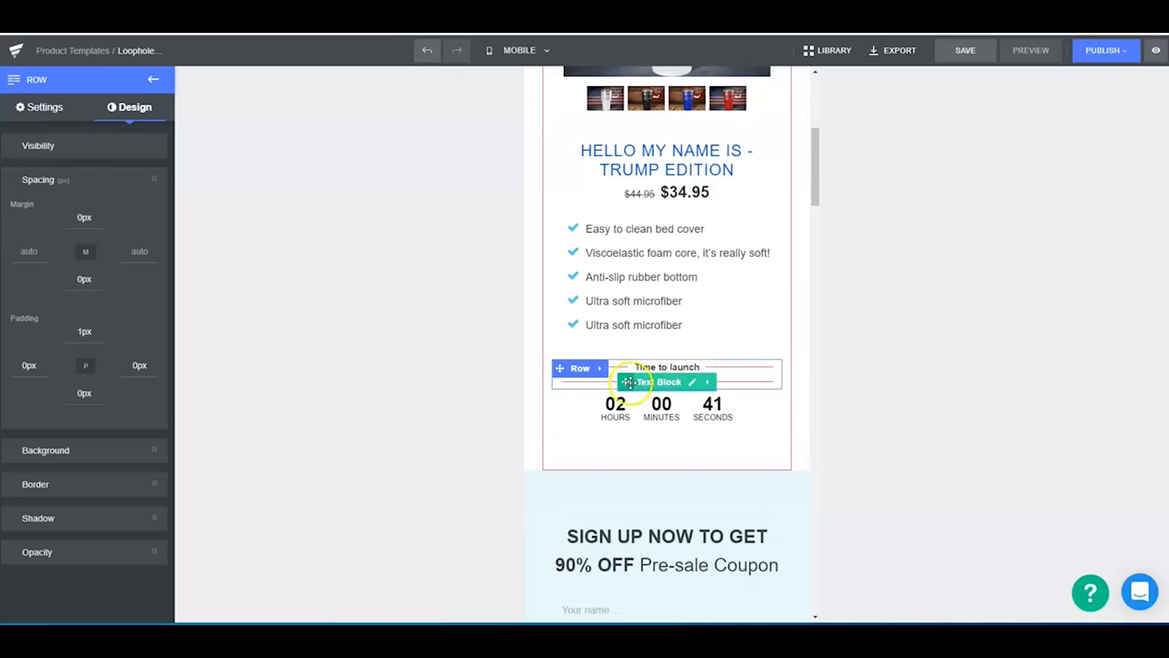
drag(626, 382, 639, 439)
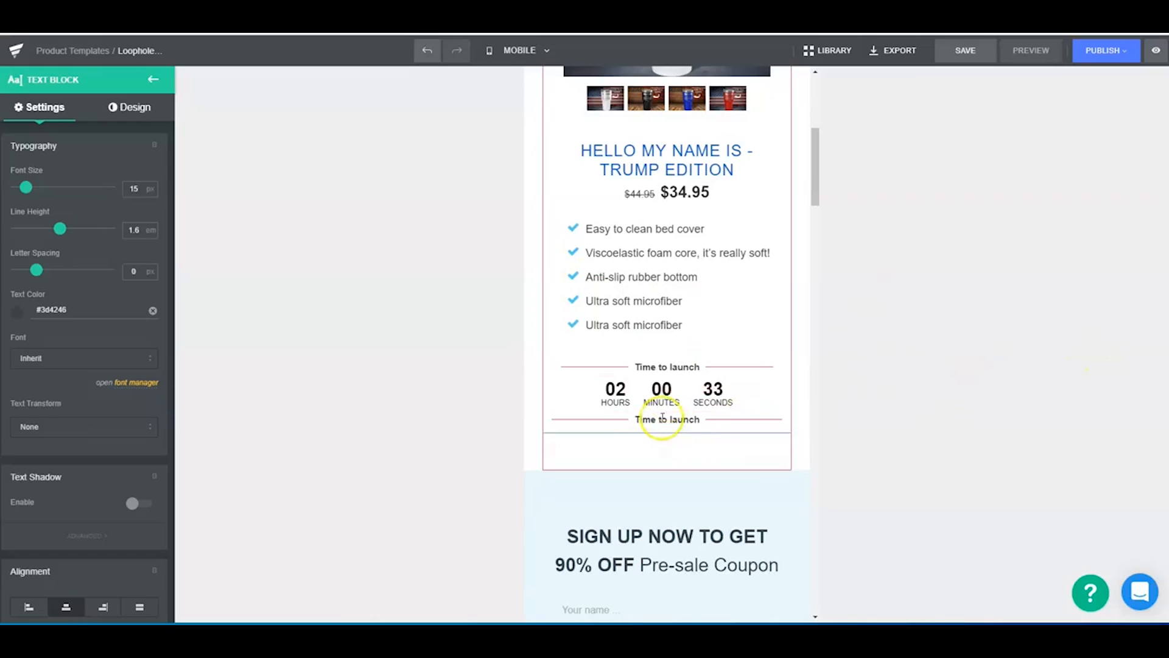
drag(684, 459, 681, 431)
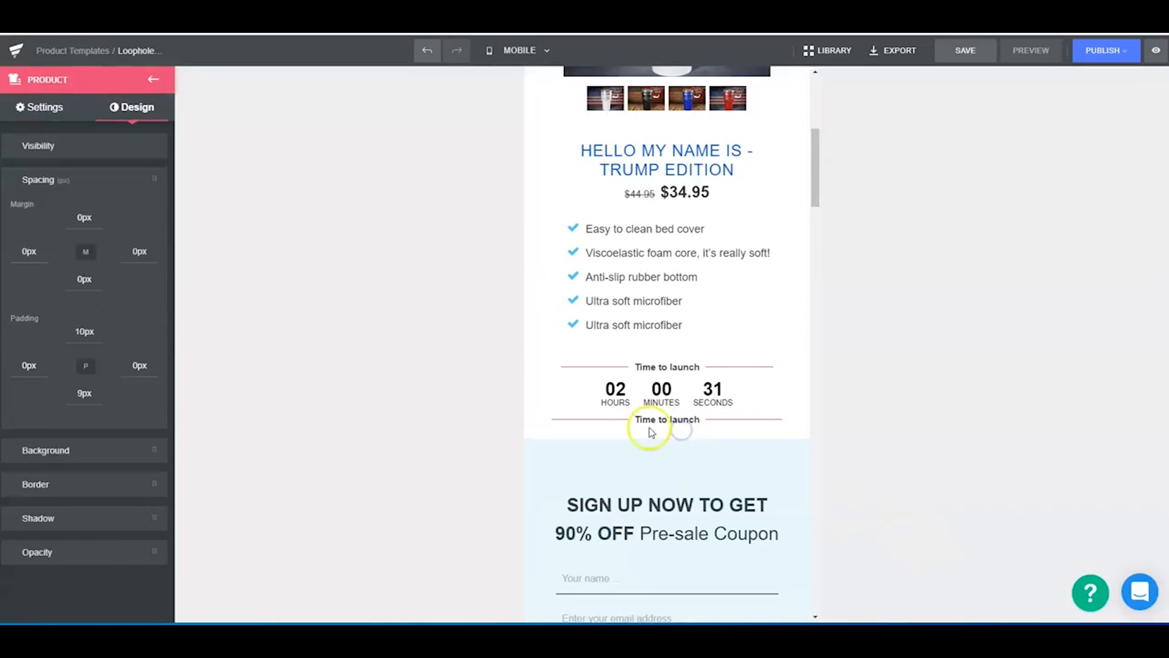
- Delete the "SIGN UP NOW TO GET 90% OFF" coupon form row below the product block
scroll(676, 444, down, 5)
scroll(719, 244, up, 2)
click(751, 283)
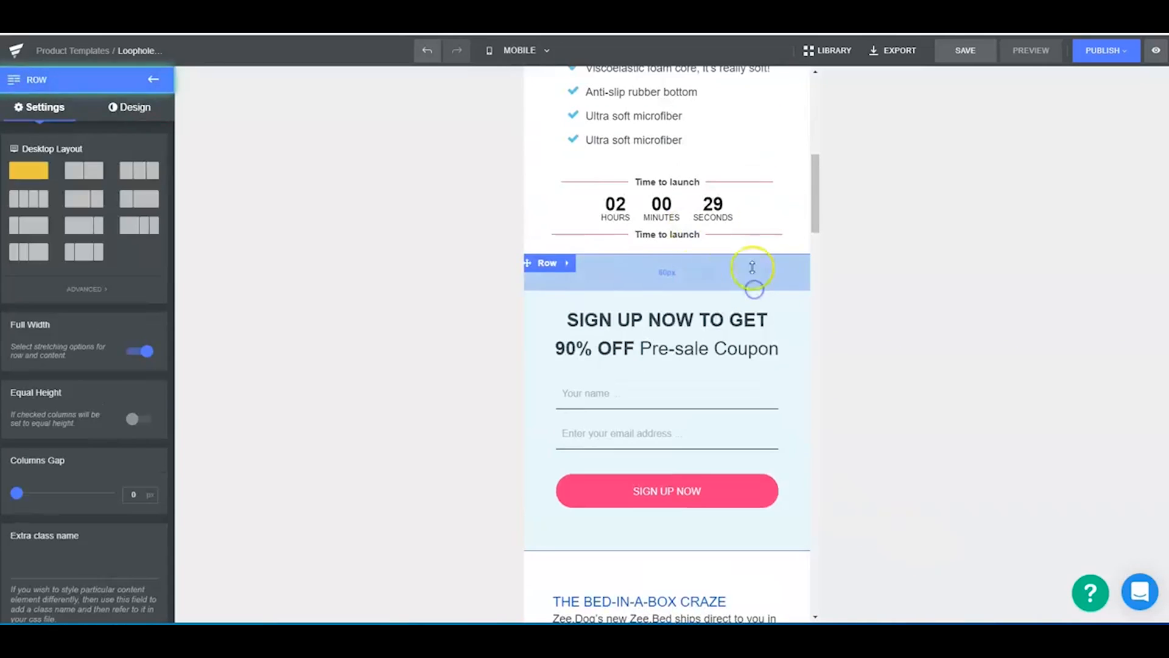
click(600, 263)
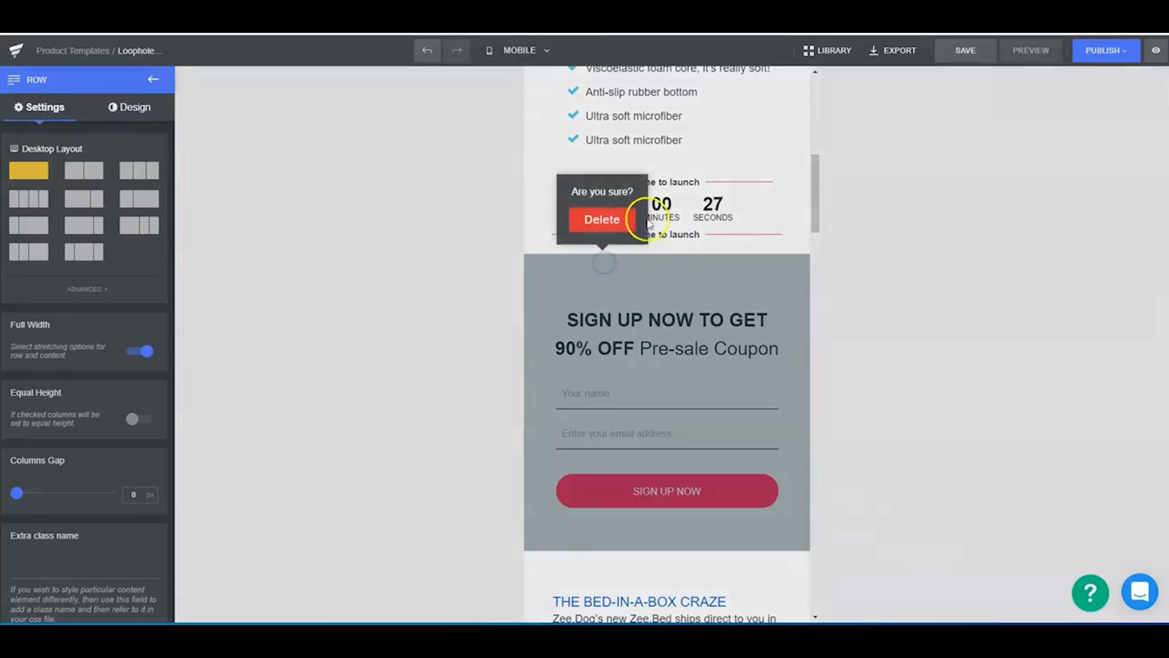
click(620, 219)
- Delete the "OUR DOG SPENDS 80% OF ITS LIFETIME SLEEPING" banner row with its "GIVE HIM A GOOD BED" button
scroll(676, 392, down, 7)
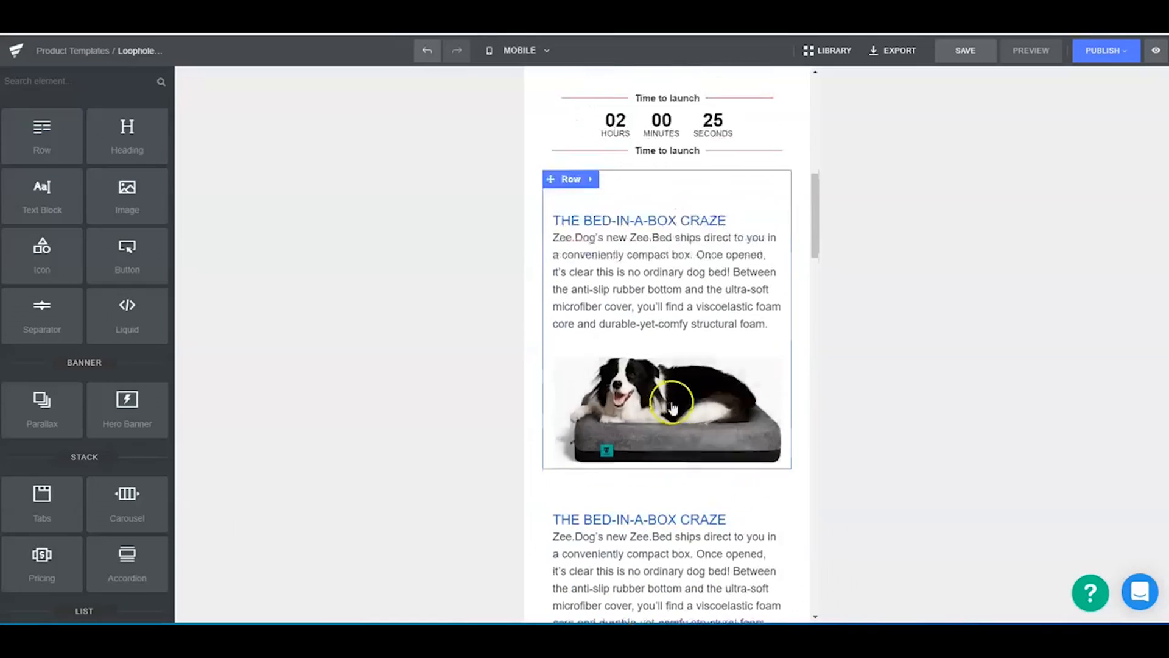
scroll(727, 492, down, 9)
scroll(694, 477, up, 9)
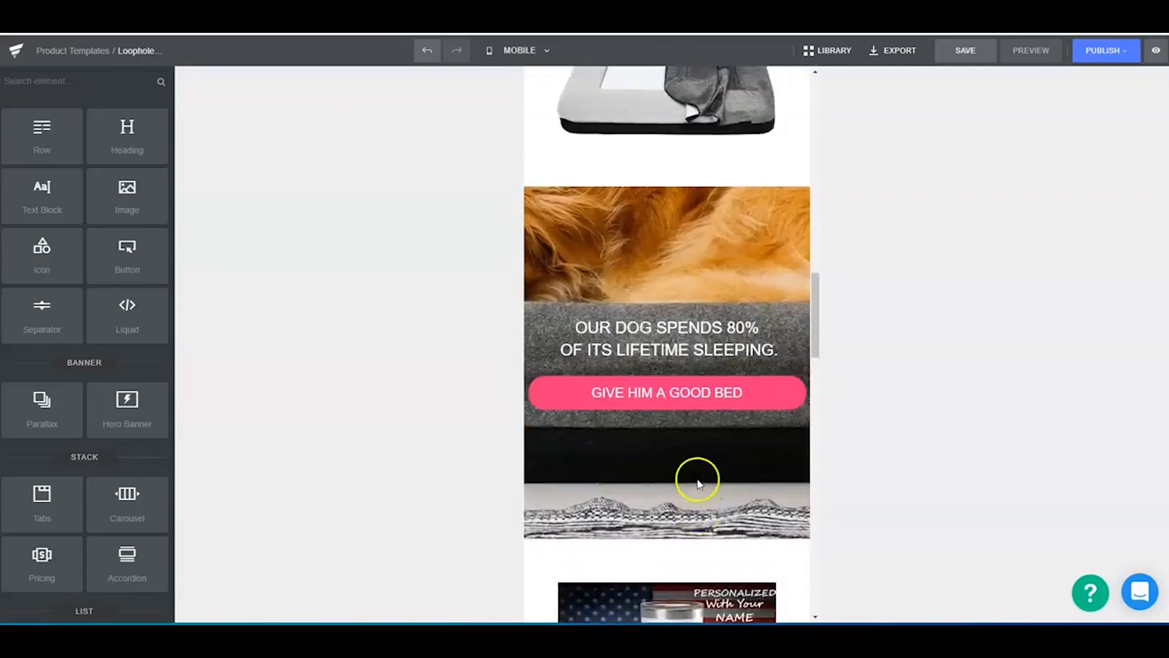
scroll(652, 488, down, 3)
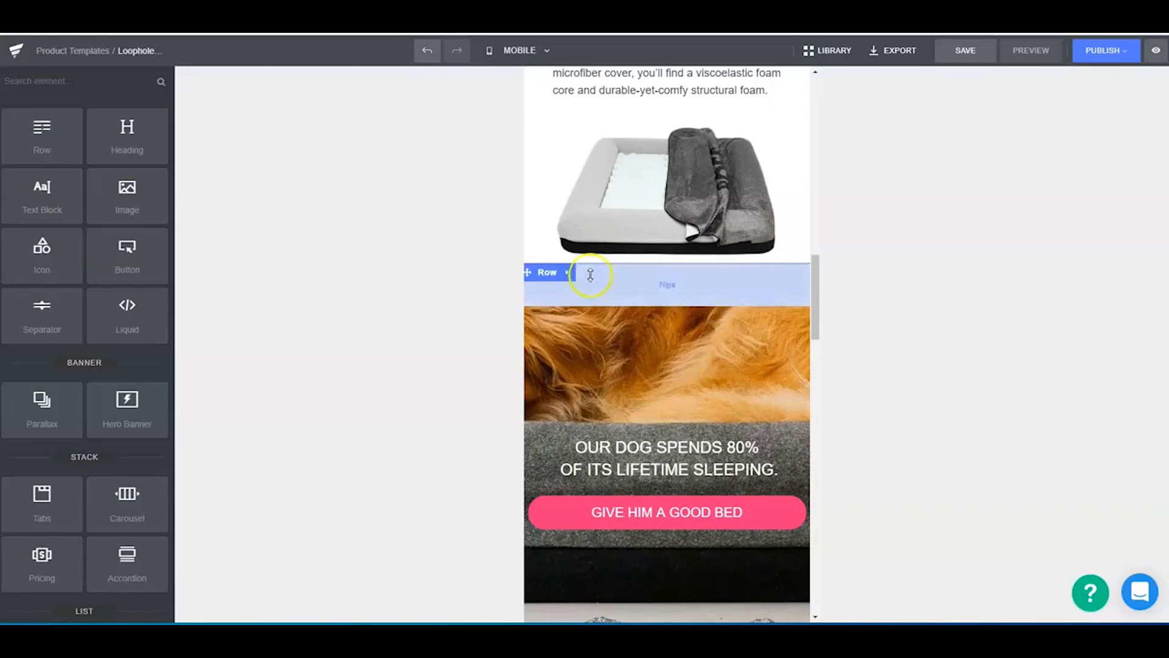
click(605, 279)
click(602, 226)
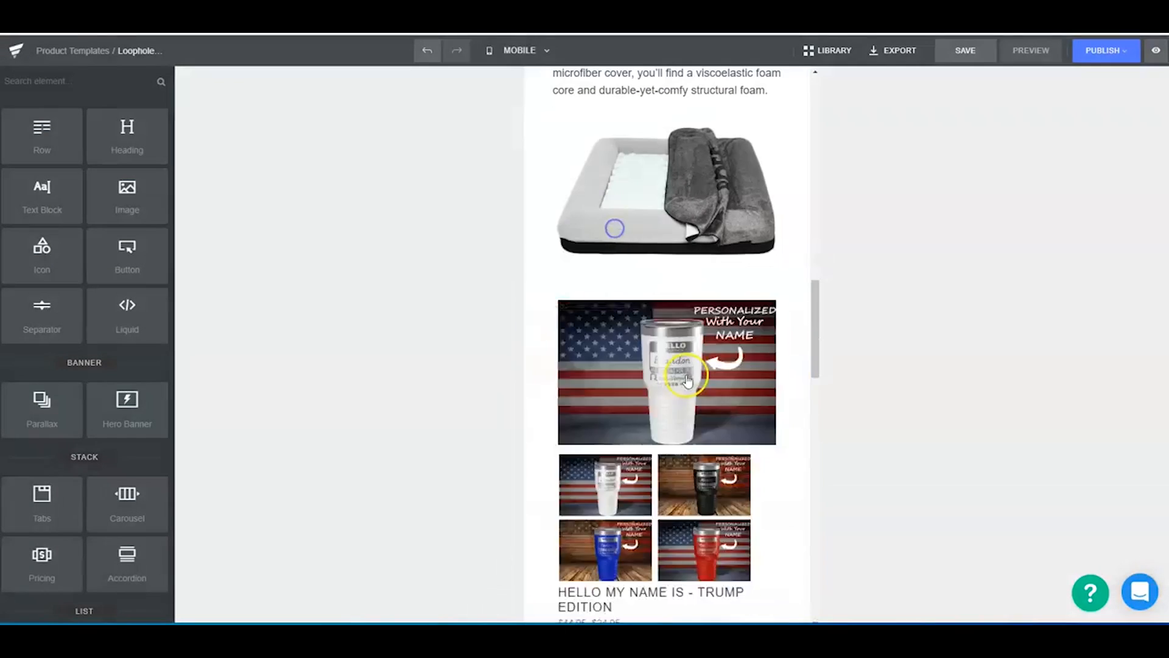
- Reduce the first "THE BED-IN-A-BOX CRAZE" row's top padding to 36 px and switch the editor to the Desktop view
scroll(691, 347, up, 10)
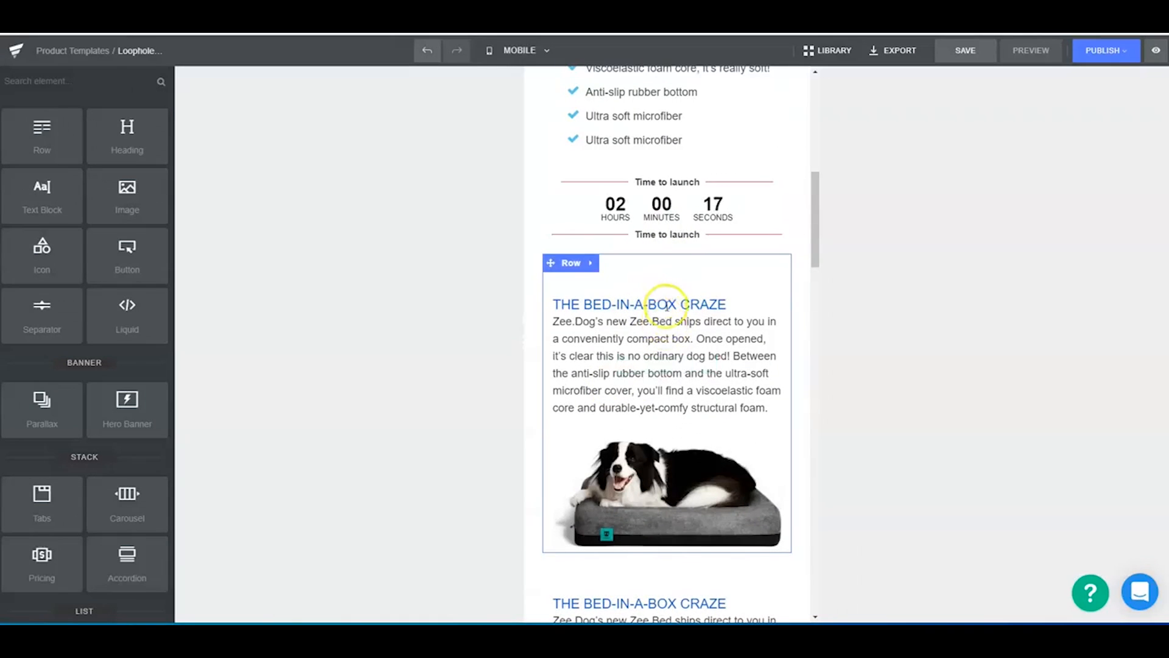
click(660, 266)
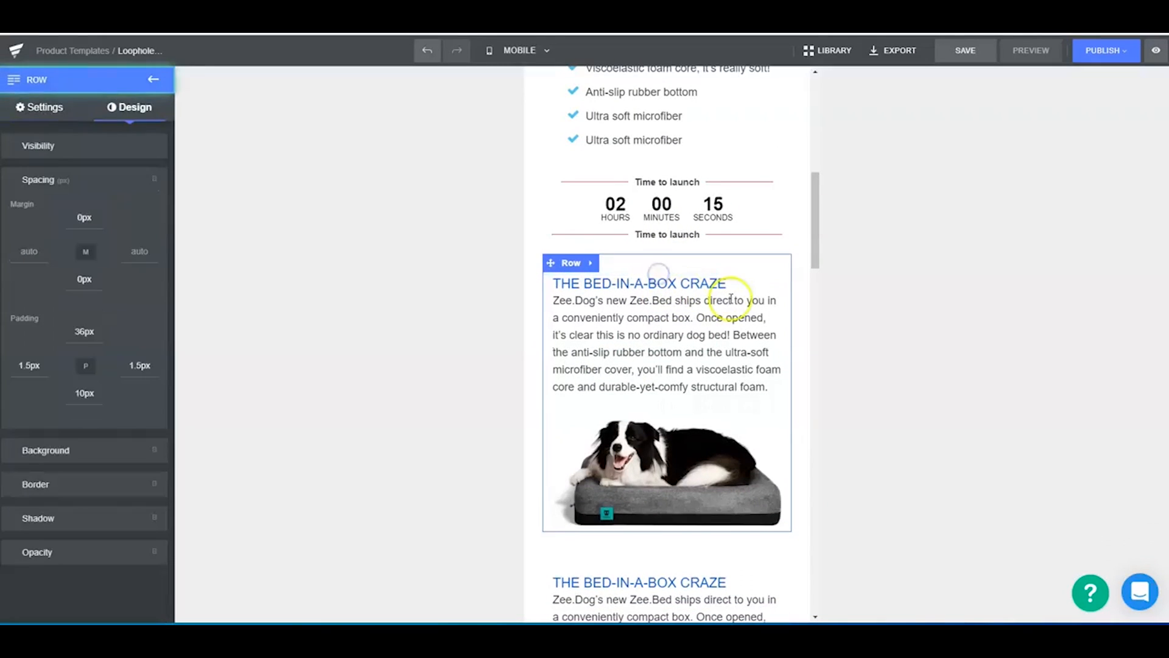
click(746, 286)
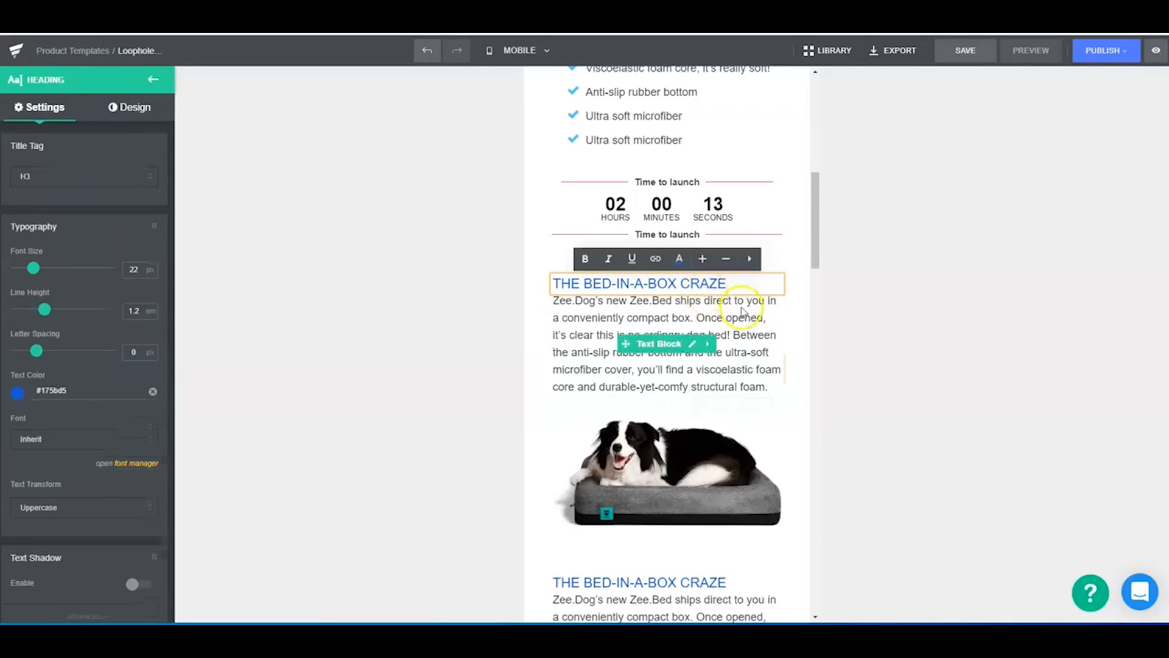
click(742, 311)
click(543, 49)
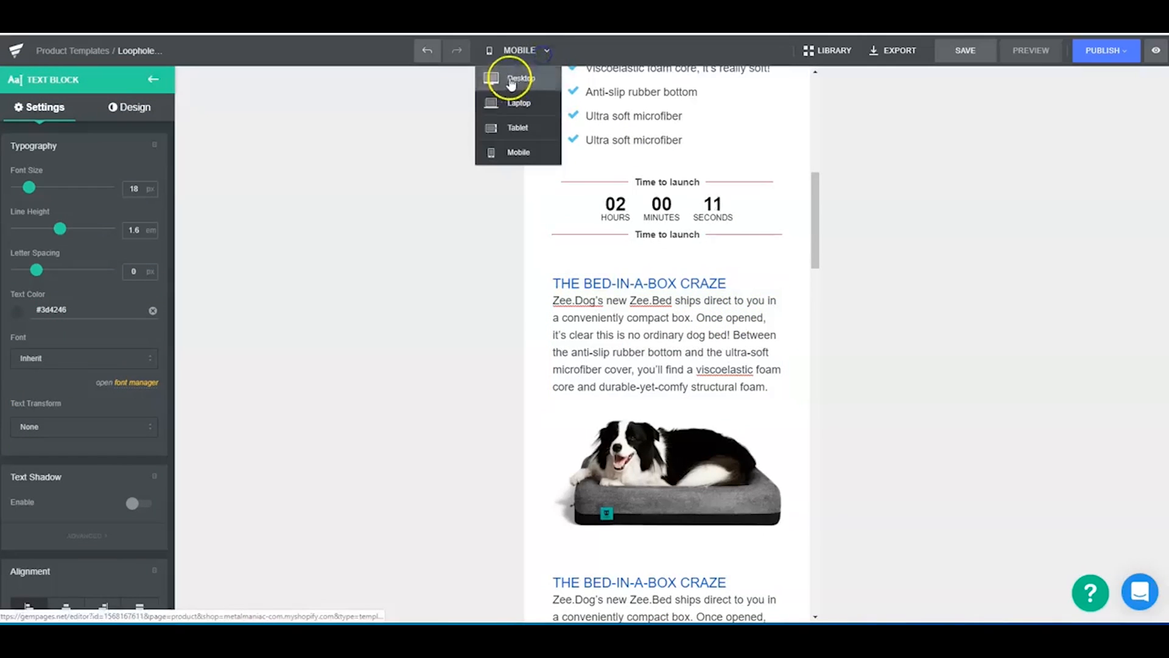
click(510, 79)
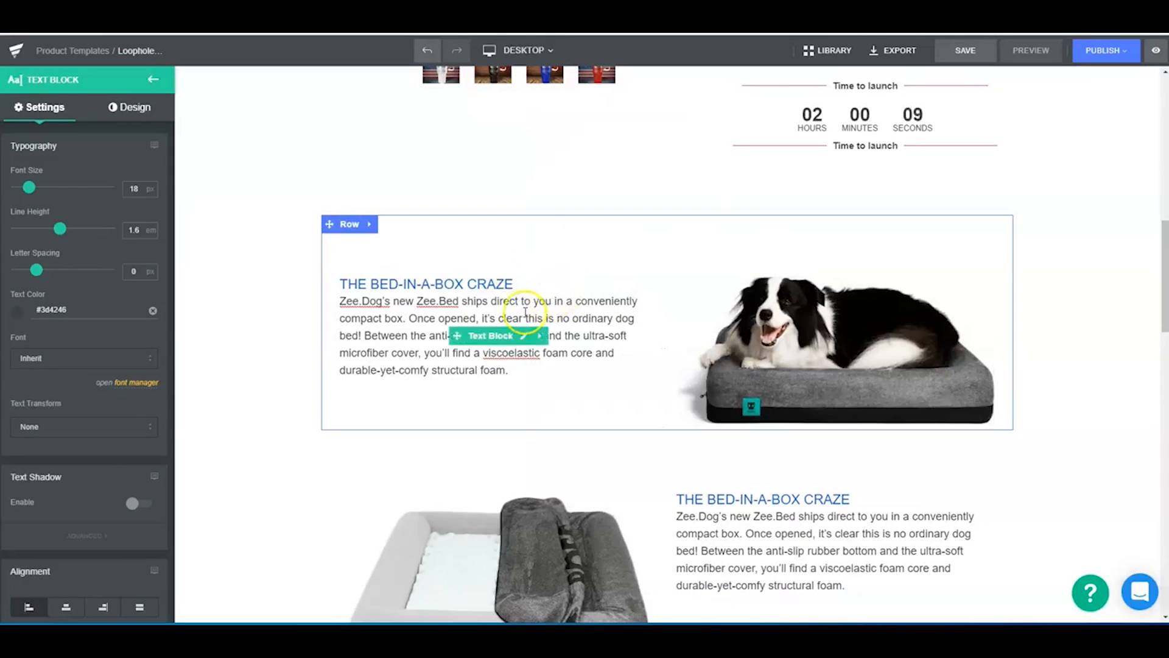
- Insert a blank line above the first craze row's paragraph and reduce the second craze row's top padding in the Mobile view
click(355, 296)
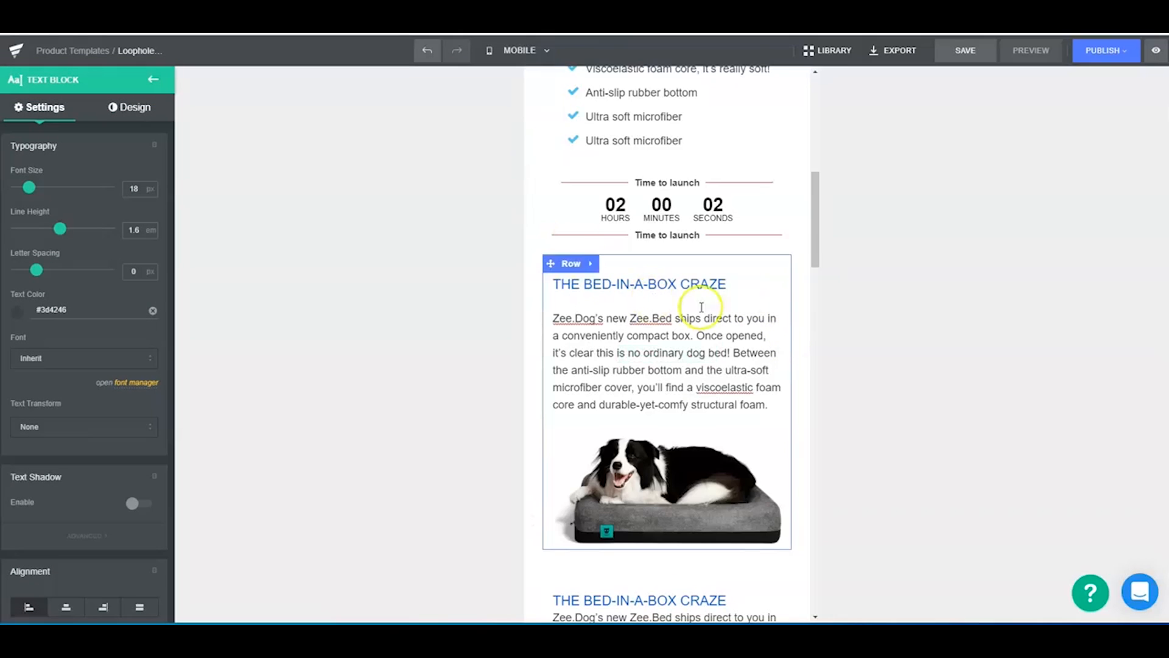
scroll(771, 428, down, 3)
click(646, 367)
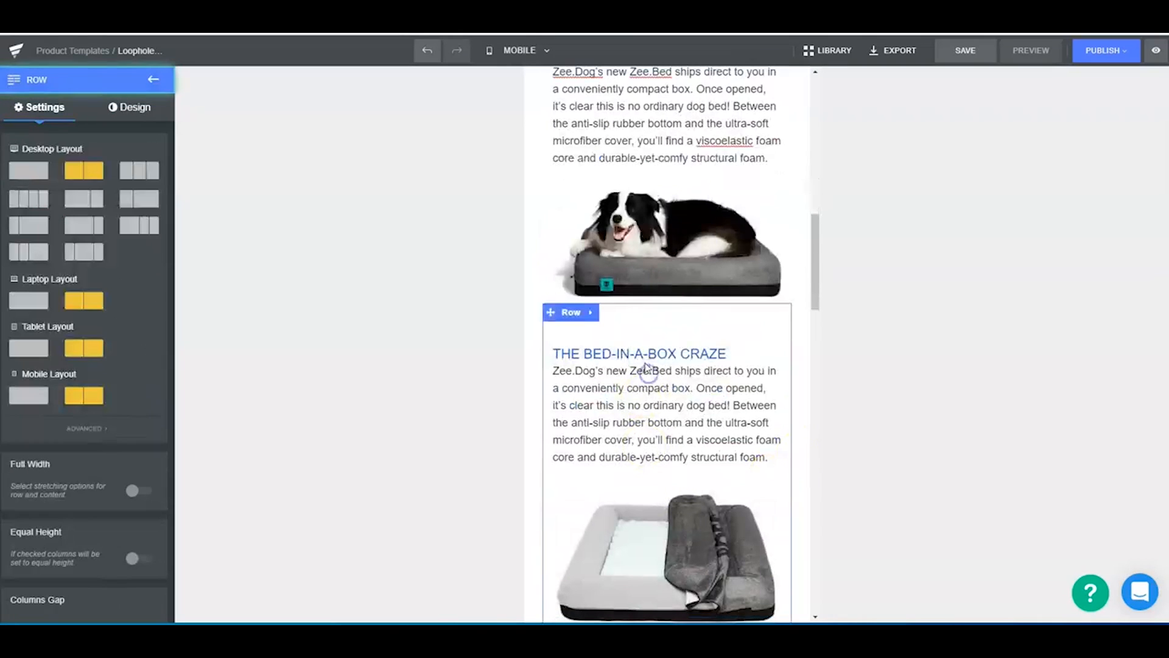
click(726, 352)
click(724, 354)
drag(699, 337, 738, 320)
click(749, 336)
click(612, 354)
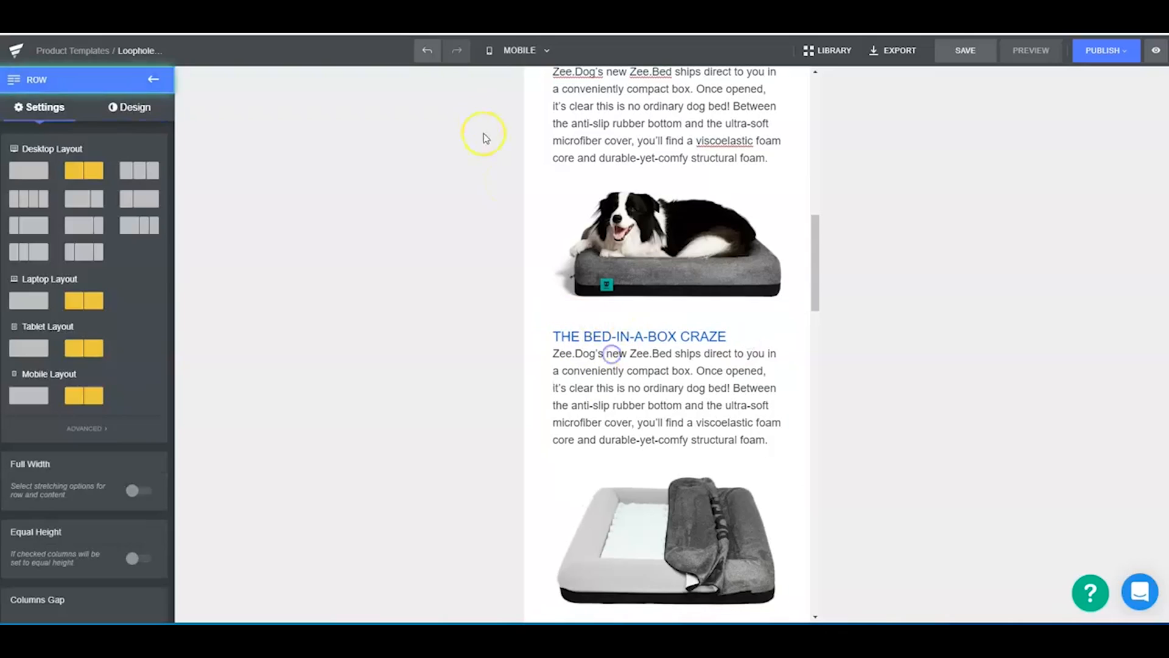
- Switch the editor to the Desktop view and insert a blank line between the second row's heading and its paragraph
click(522, 50)
click(514, 79)
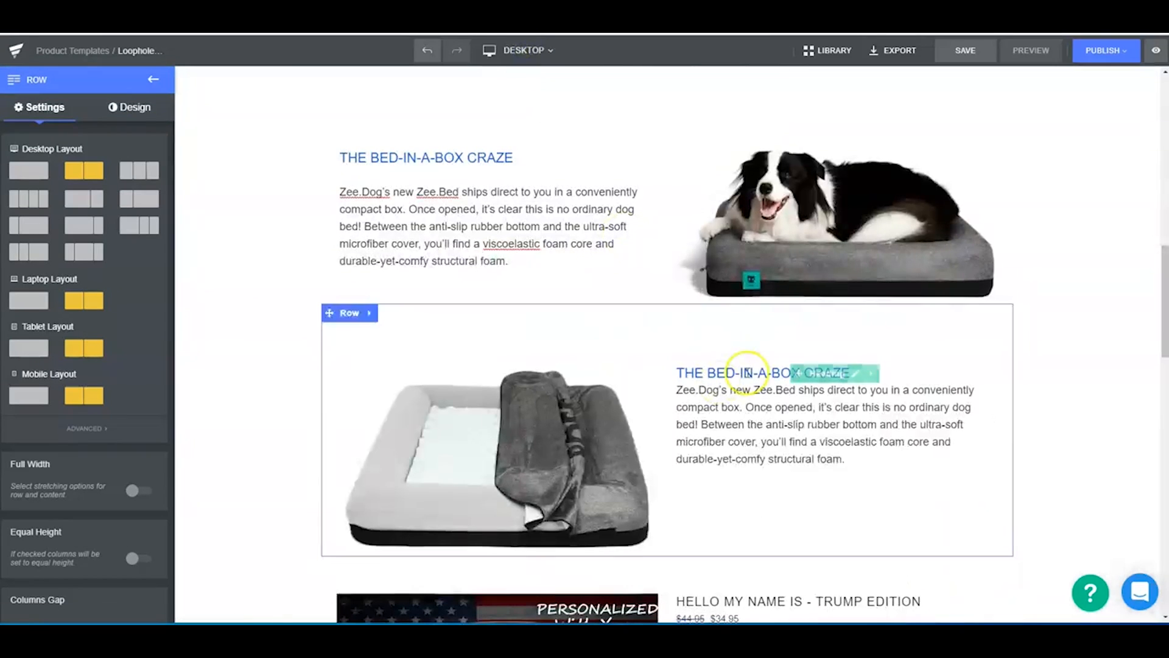
click(816, 373)
click(852, 373)
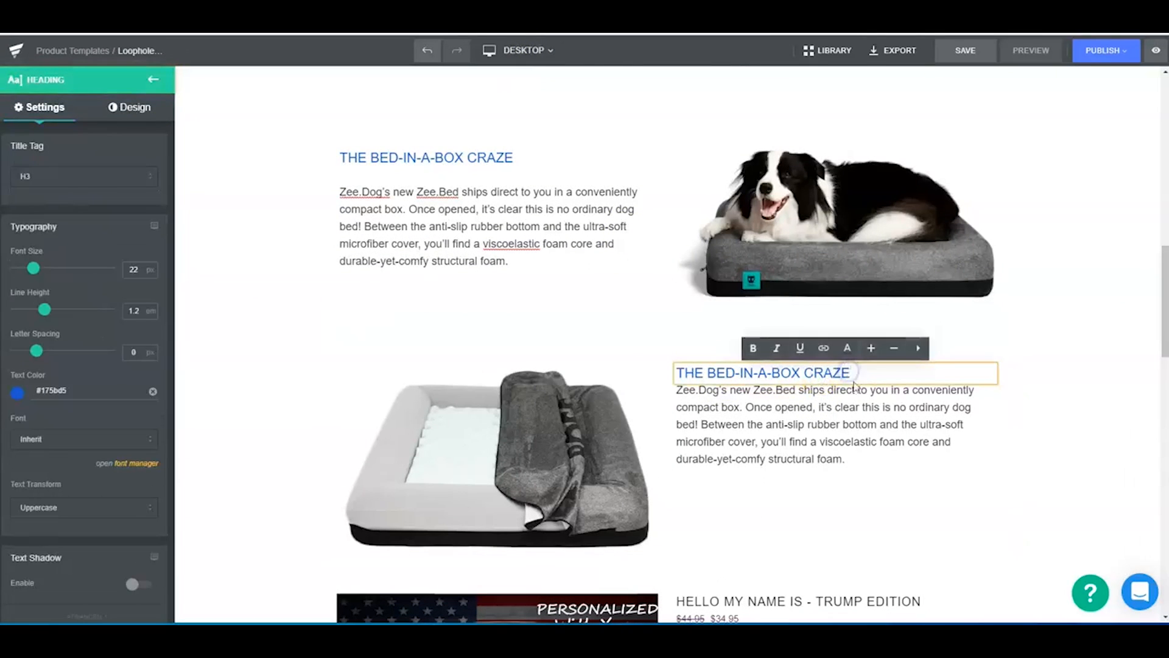
click(929, 397)
click(672, 393)
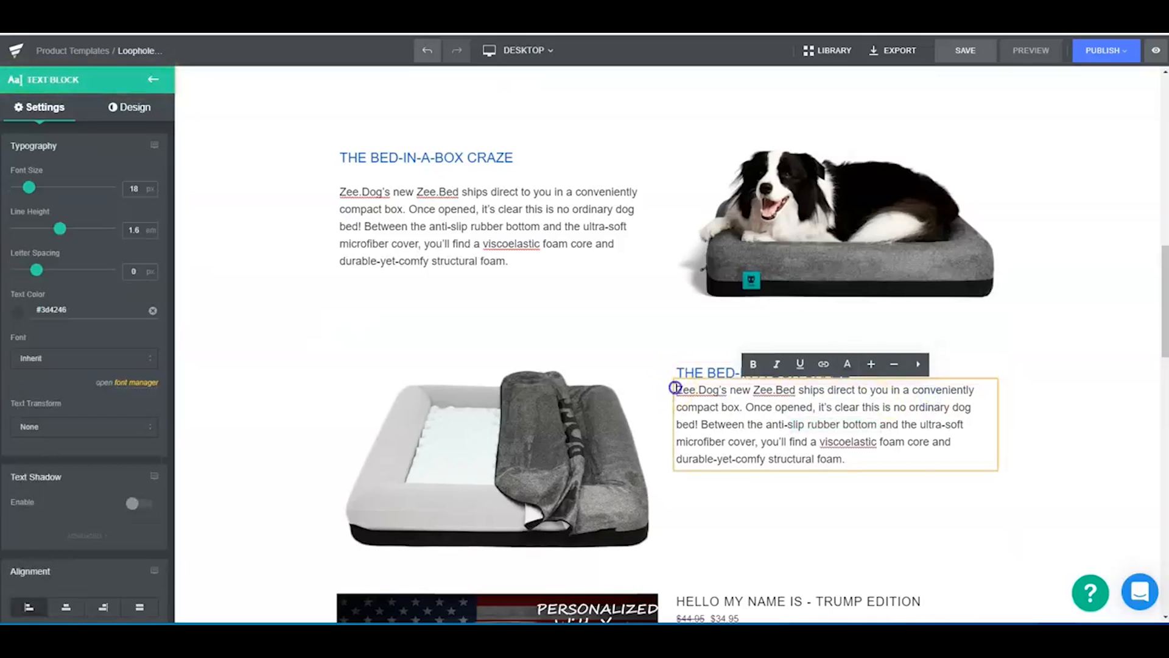
click(916, 380)
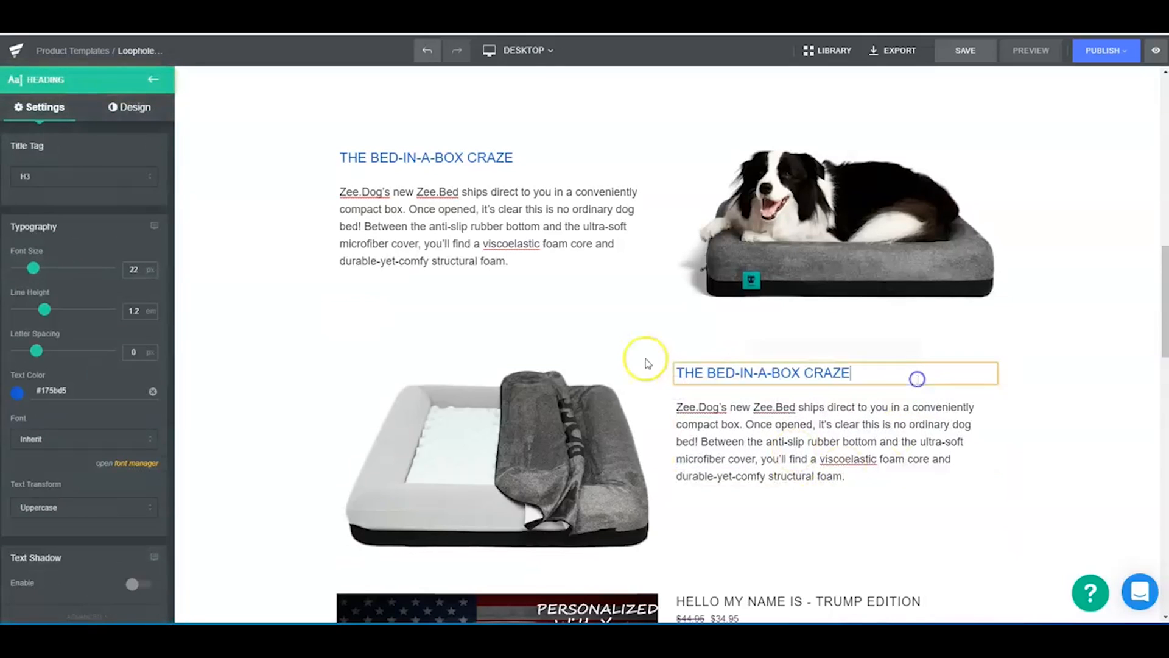
- Replace the first row's heading with "TALK ABOUT YOUR PRODUCT HERE" and select the paragraph below it
click(441, 155)
drag(514, 157, 338, 158)
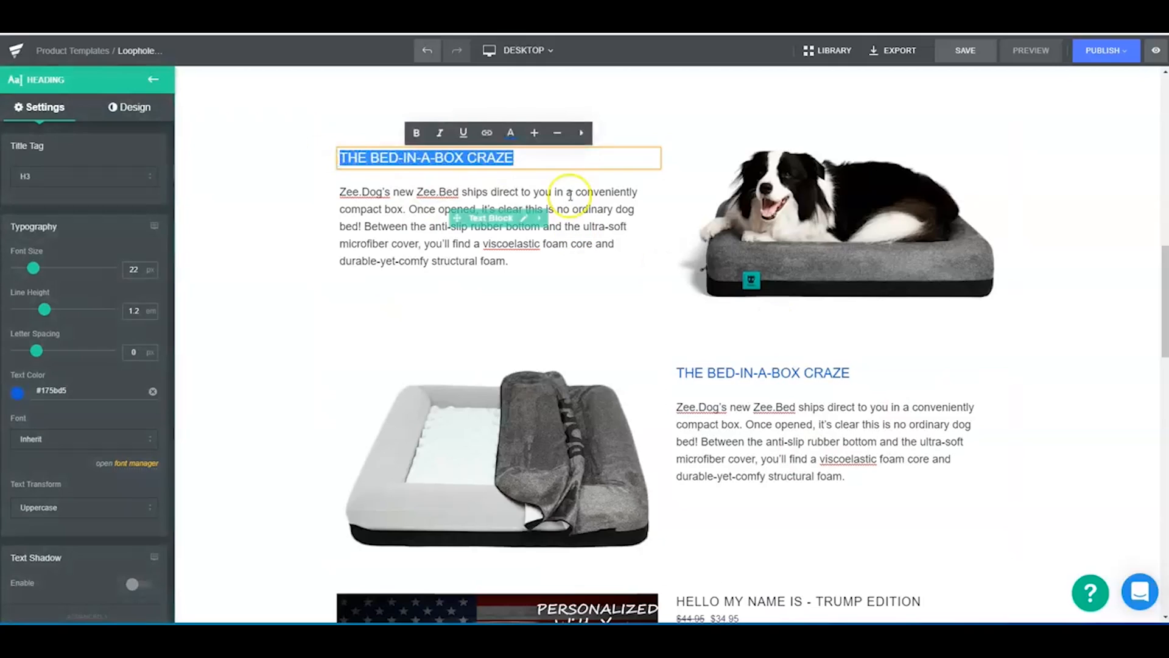
text(Why)
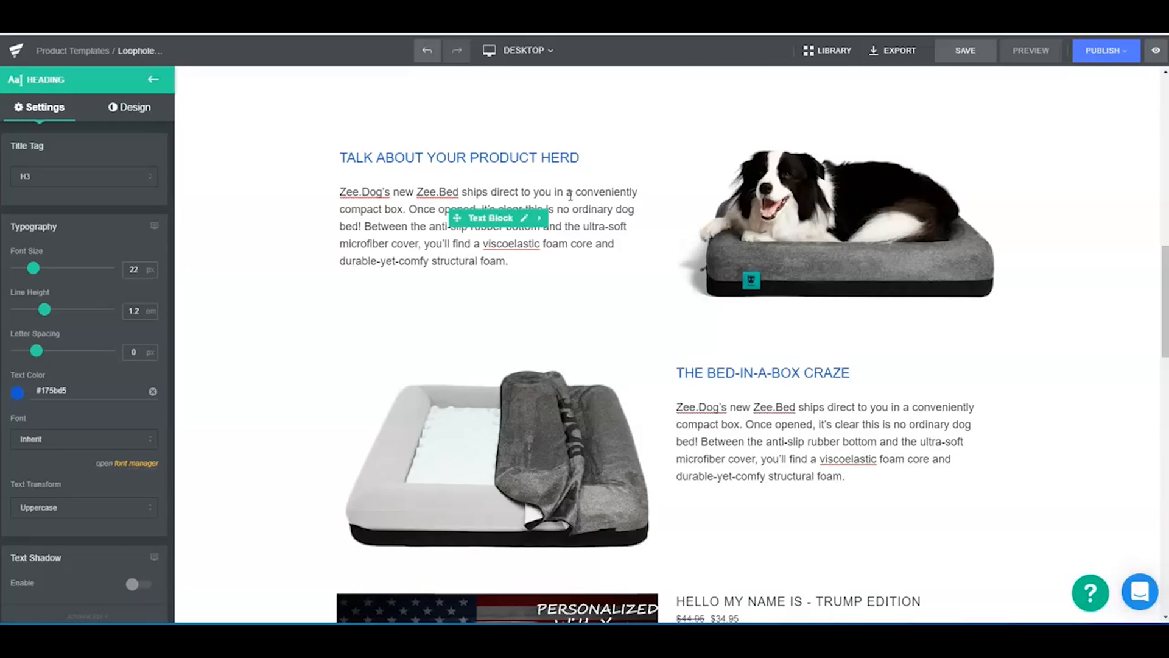
click(373, 224)
drag(509, 261, 339, 186)
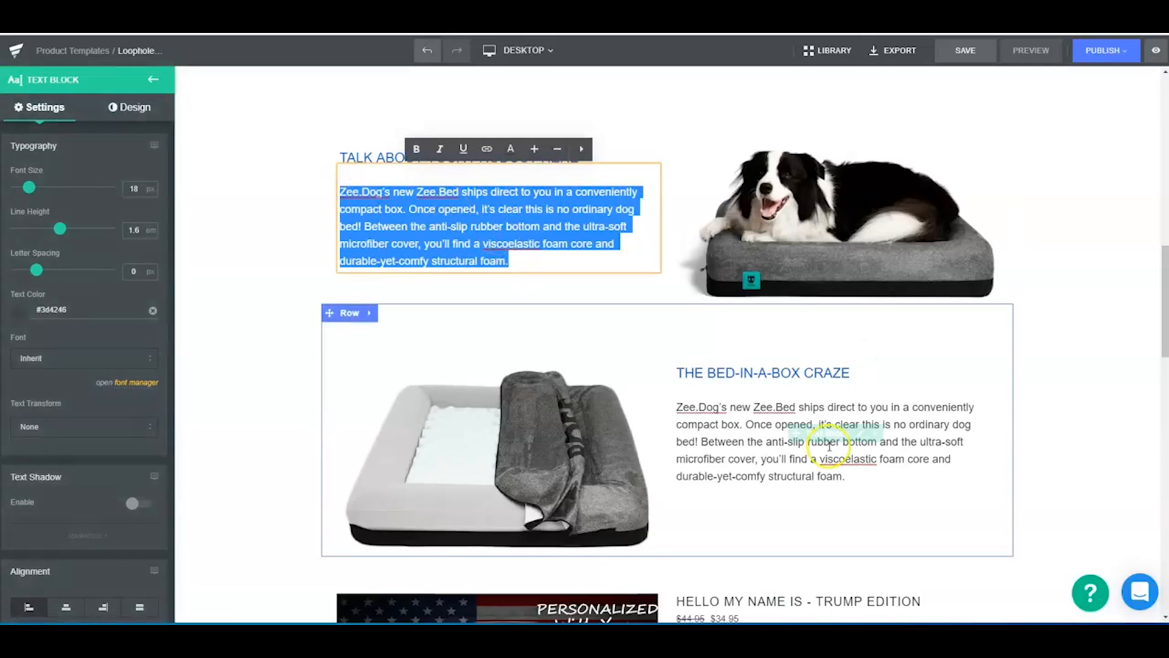
- Replace the second row's heading with "WHY BUY FROM US" and reduce that row's top padding to 64 px
click(809, 358)
click(877, 374)
drag(848, 373, 683, 363)
text(WHTY)
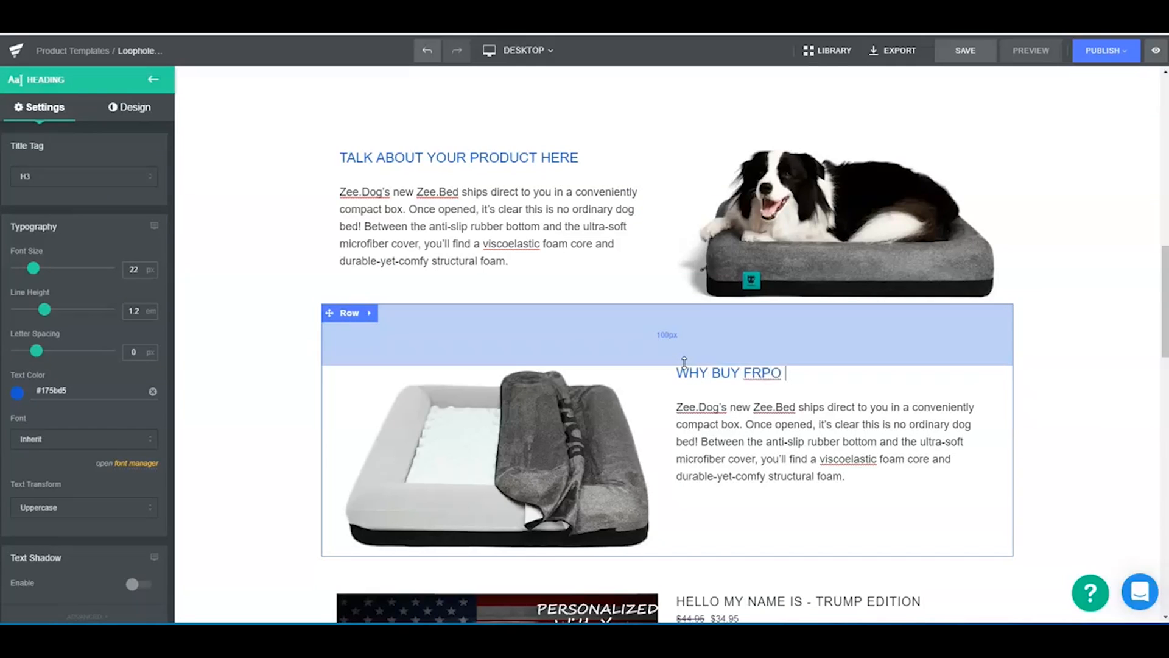
drag(685, 361, 677, 340)
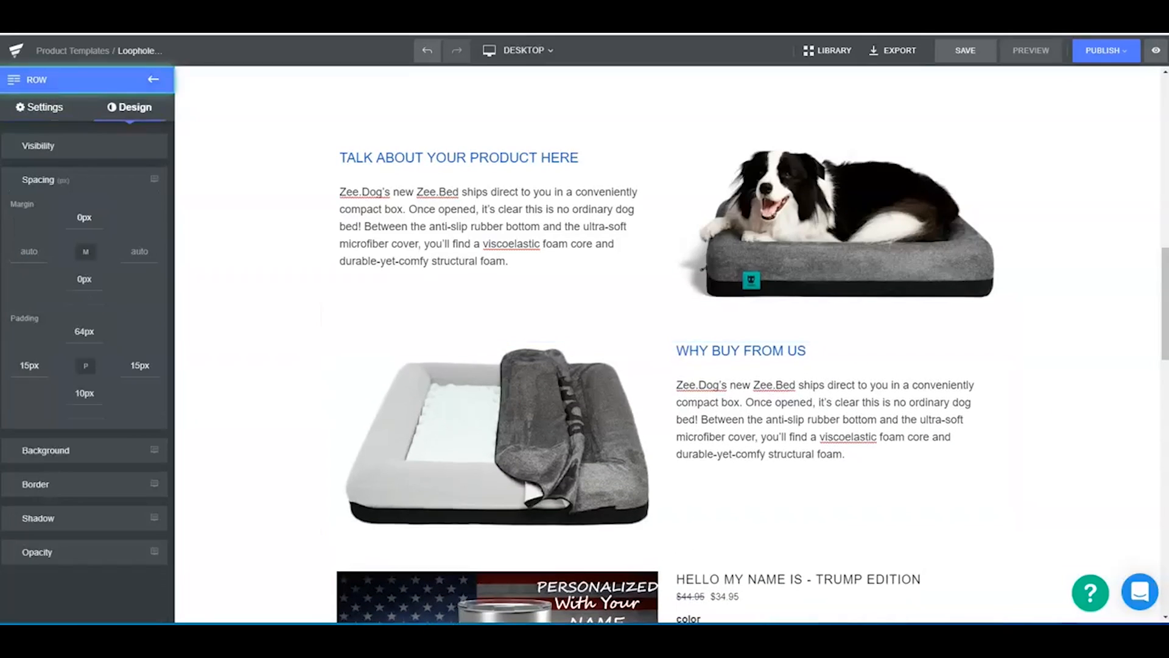
scroll(531, 432, down, 1)
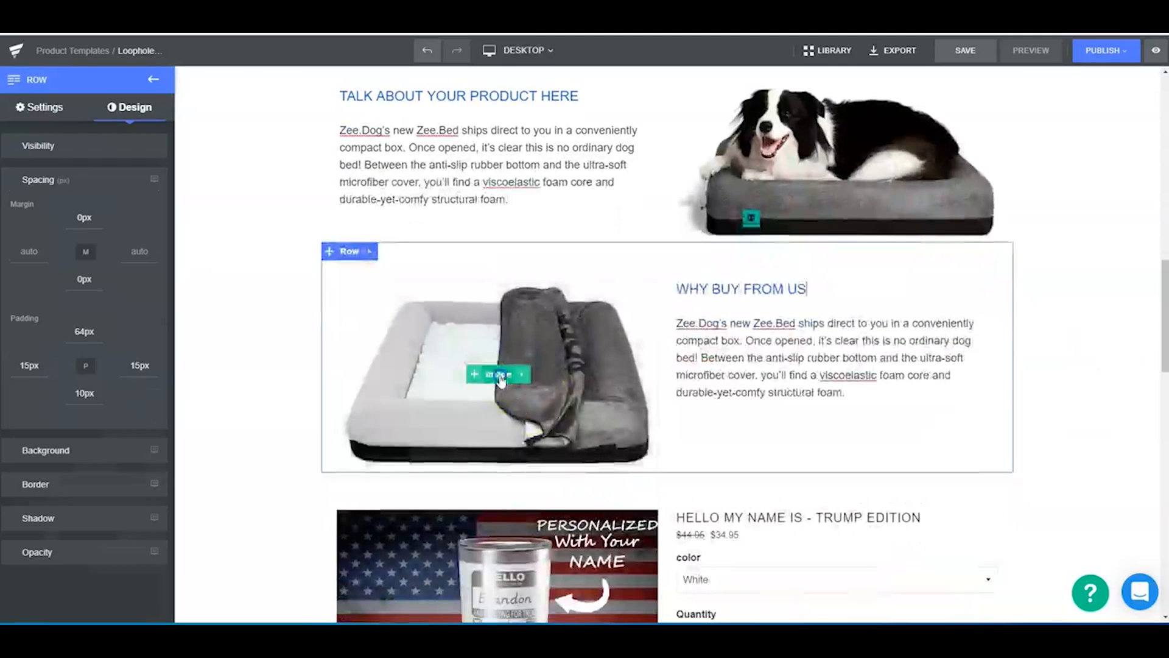
click(531, 430)
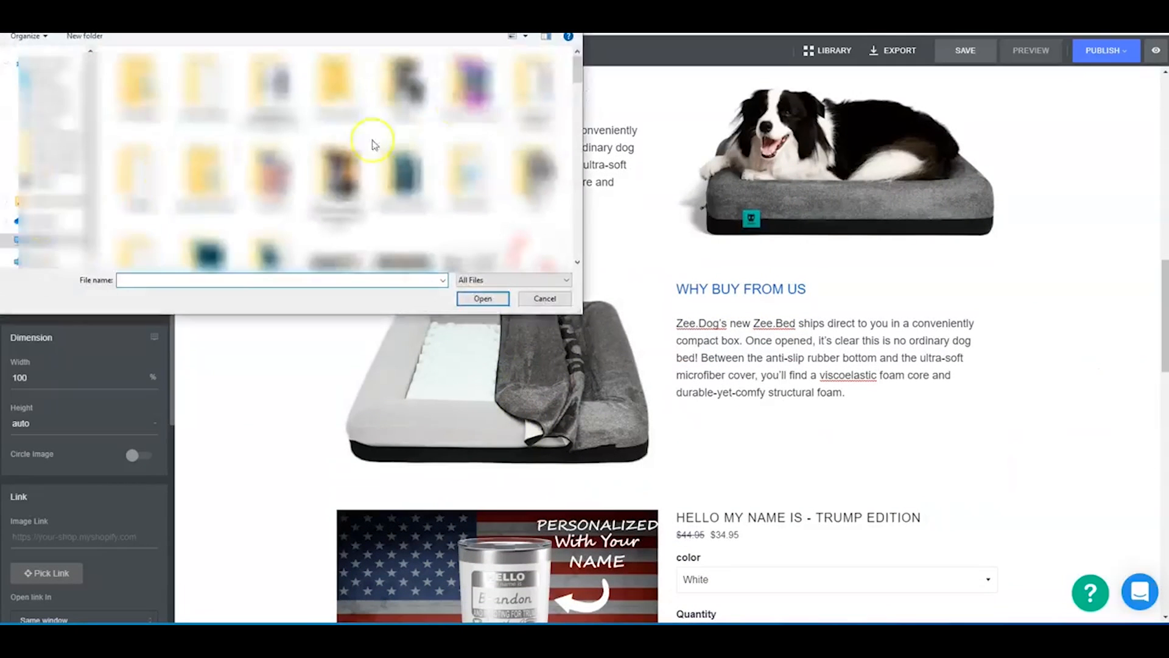
key(Escape)
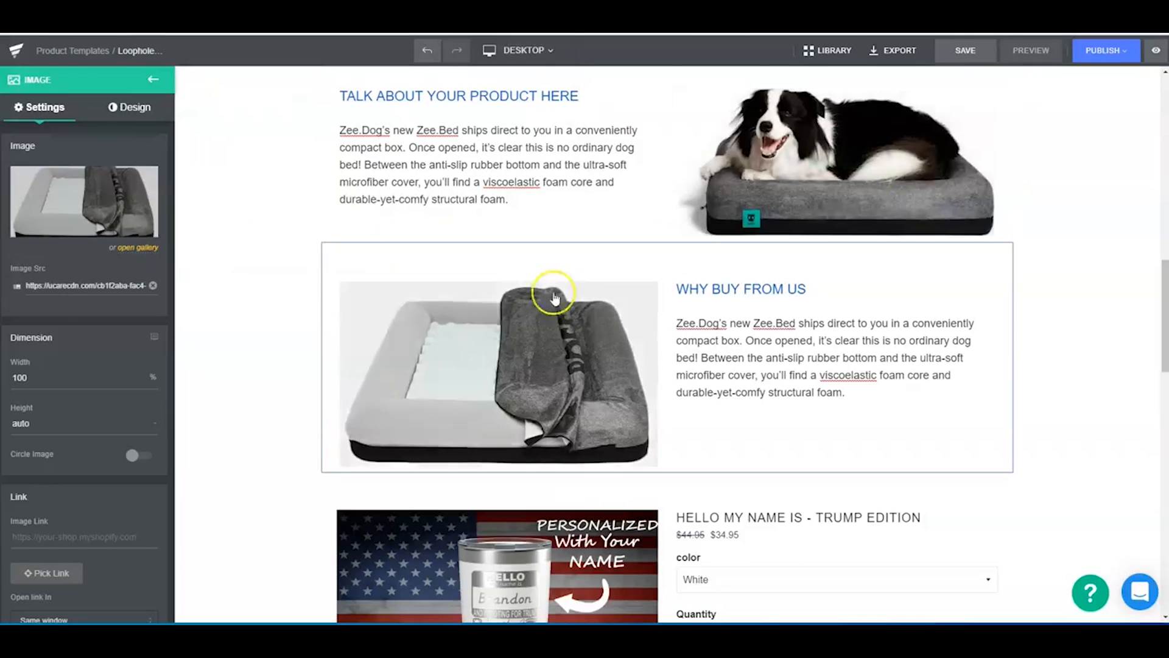
- Set the font size of the lower product block's Add To Cart button to 30 px
scroll(760, 213, down, 6)
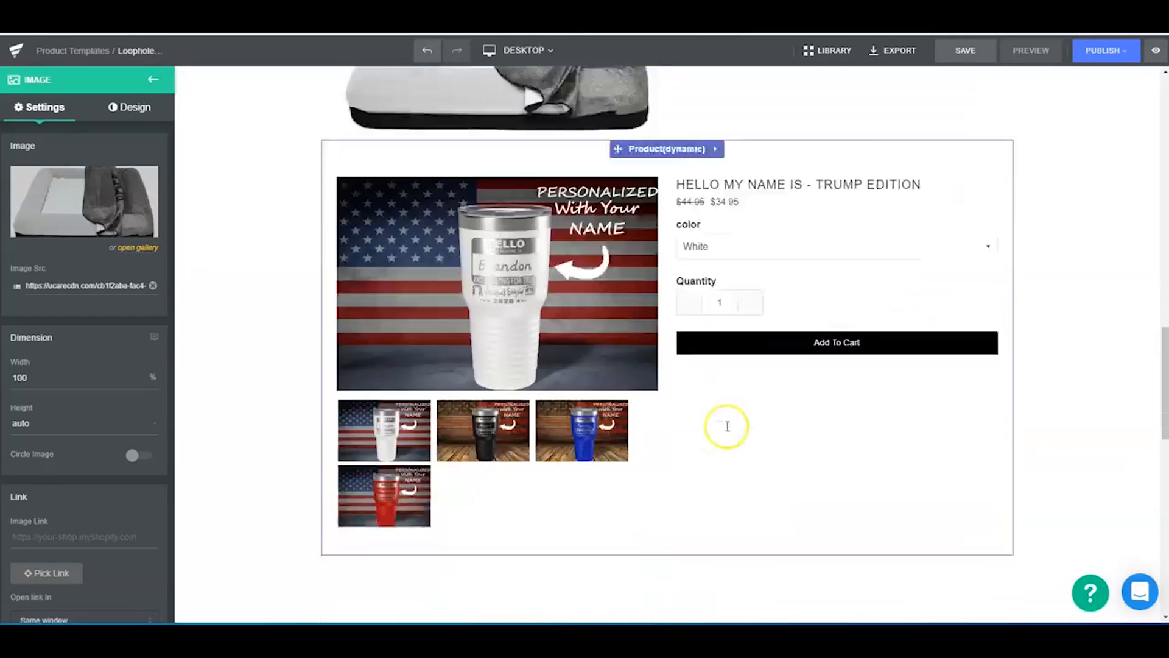
click(848, 312)
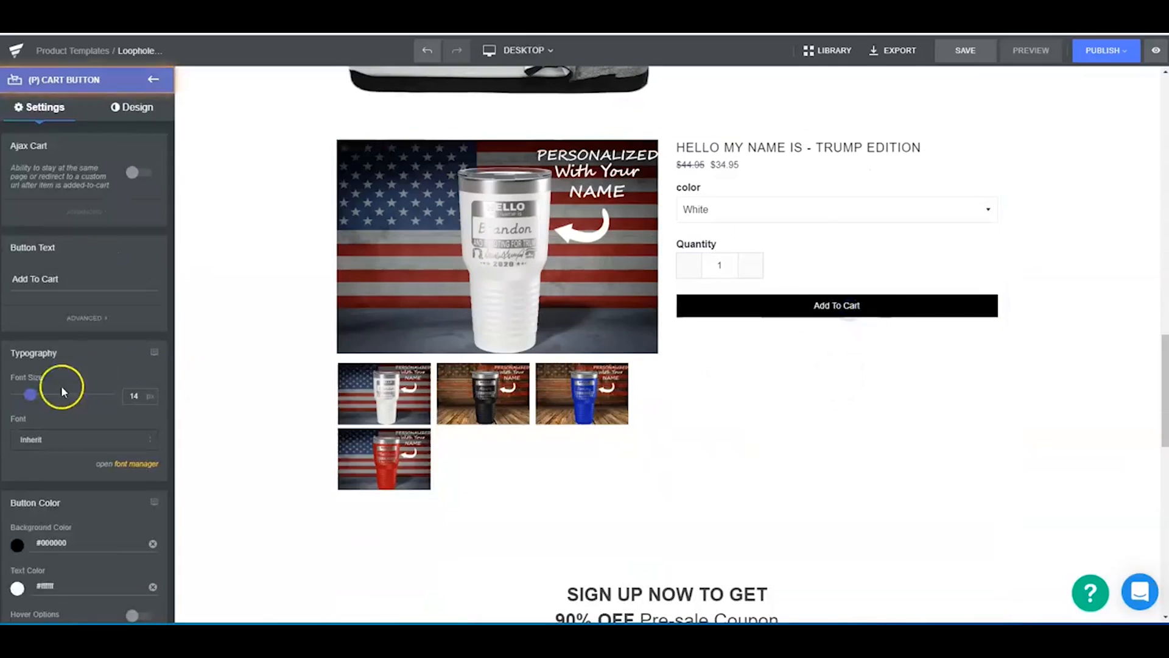
drag(29, 392, 46, 396)
- Change the Add To Cart button's background to a slightly transparent dark green, rgba(60,146,6,0.88)
scroll(52, 465, down, 2)
click(17, 426)
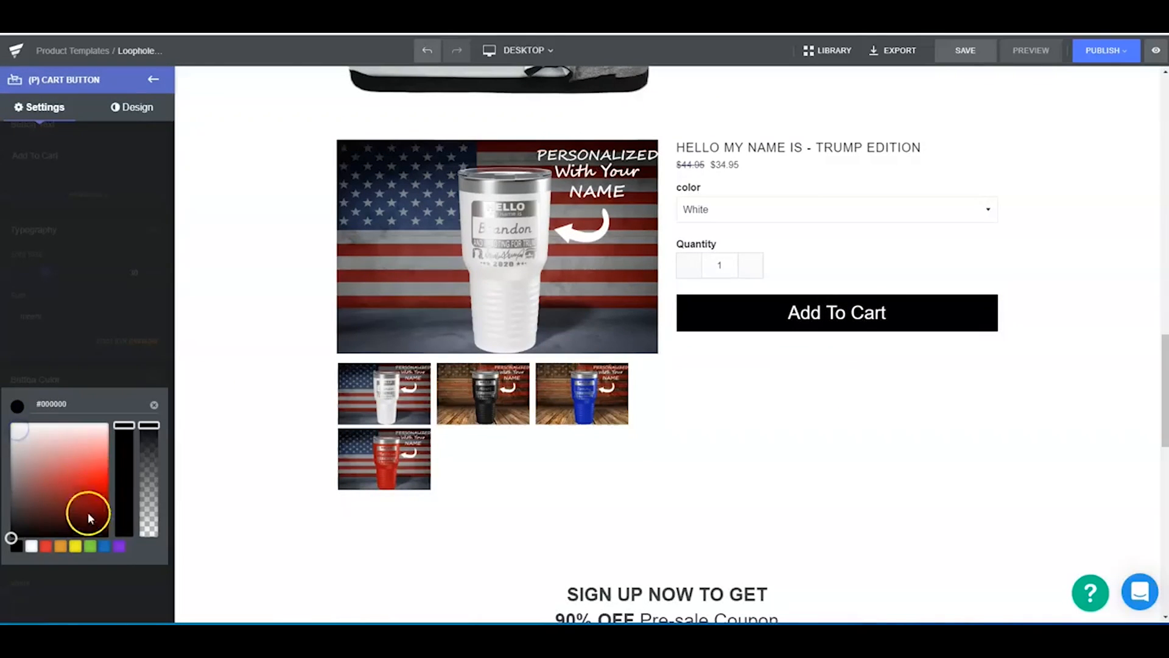
click(88, 550)
drag(97, 477, 108, 499)
drag(148, 425, 146, 443)
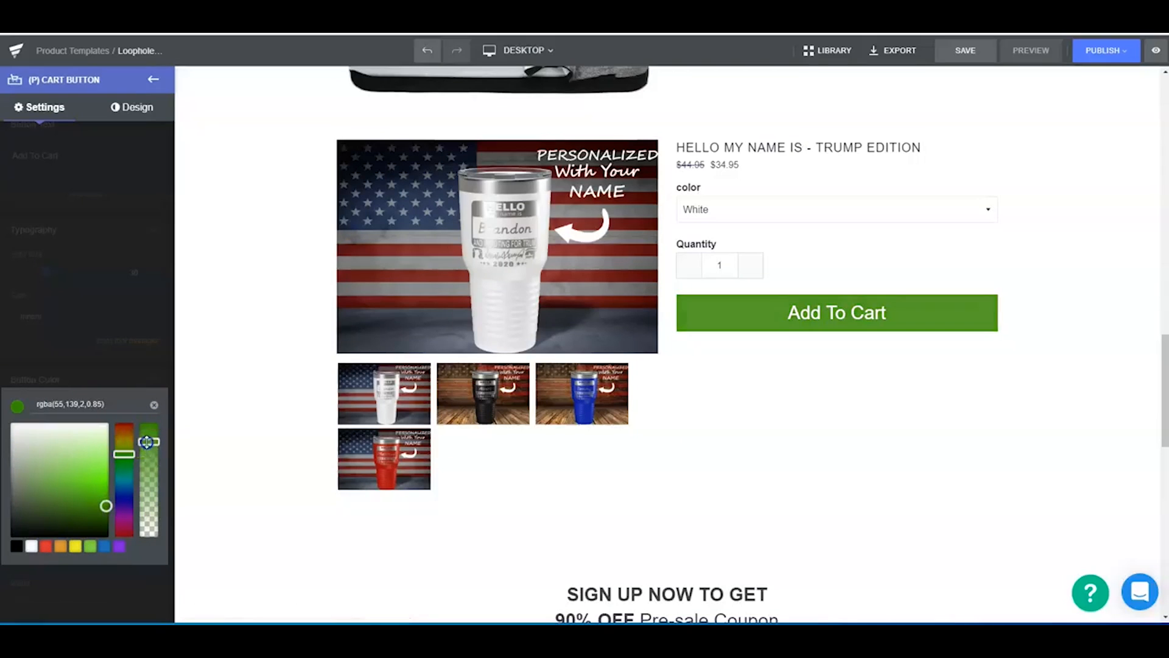
mouse_move(92, 503)
mouse_down()
mouse_move(101, 487)
mouse_move(98, 498)
mouse_up()
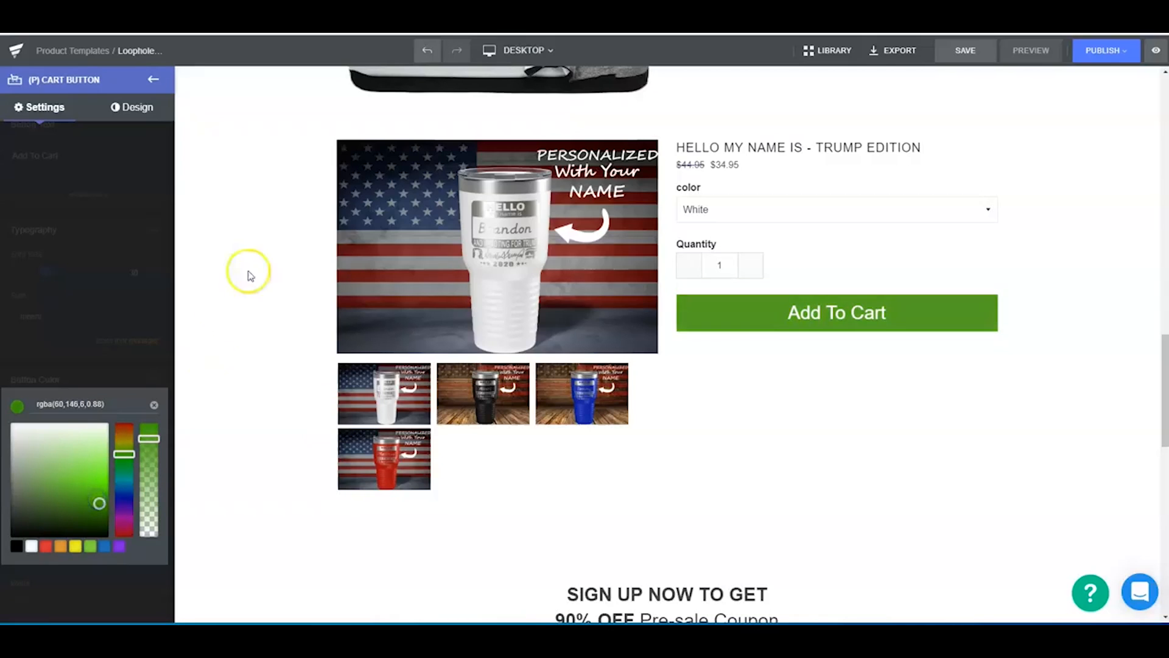
click(224, 315)
- Enable the Stretch button option for the Add To Cart button and switch the editor to the Mobile view
scroll(49, 427, down, 2)
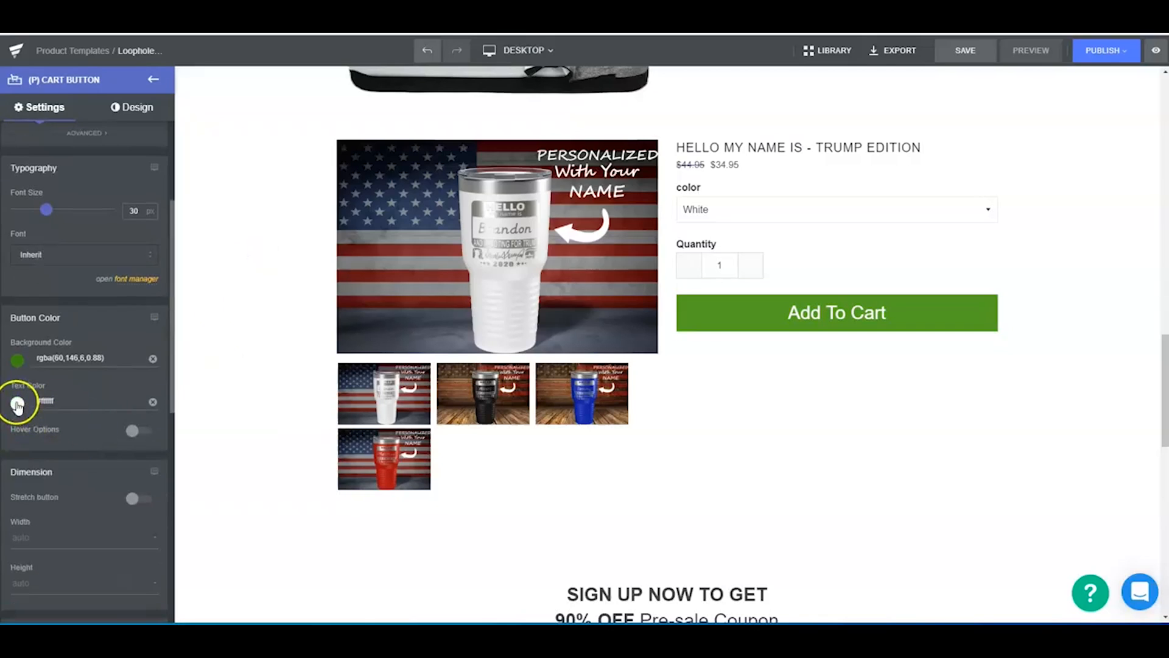
scroll(85, 441, down, 2)
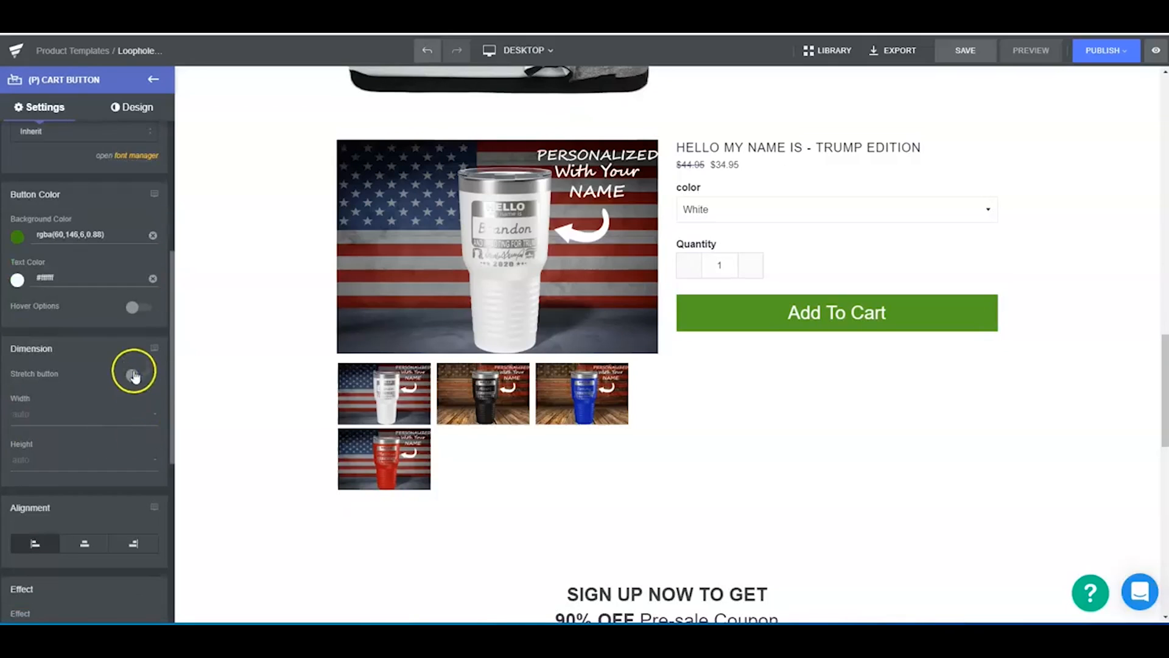
click(523, 50)
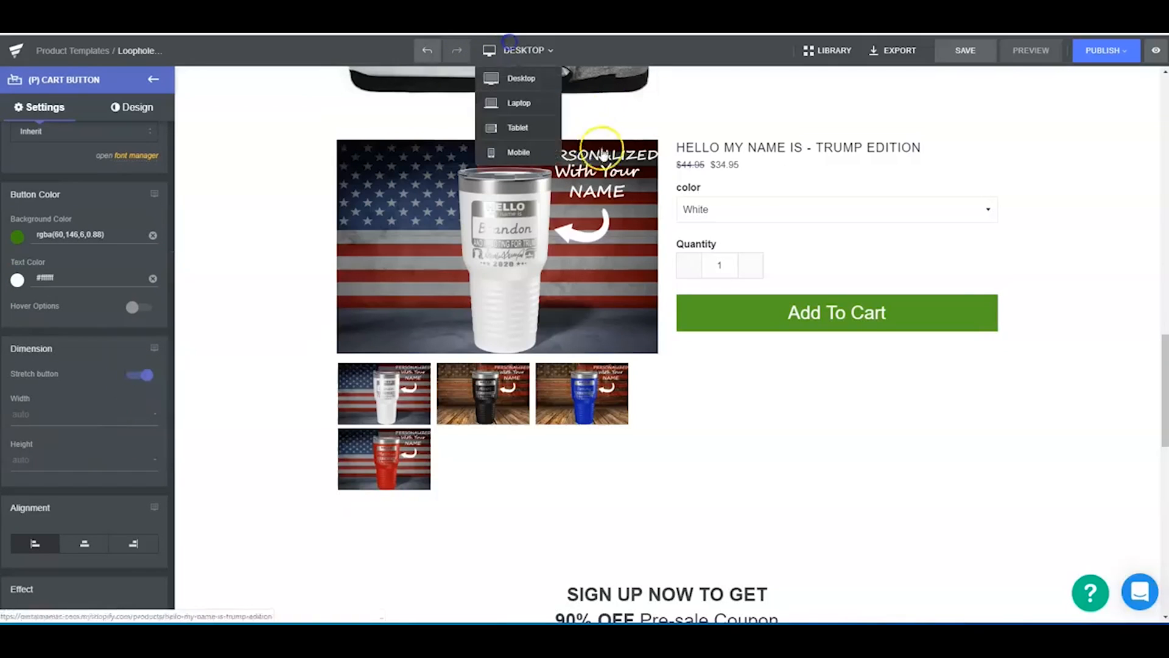
click(530, 149)
- Increase the Add To Cart button's font size to 34 px for mobile
scroll(719, 325, up, 1)
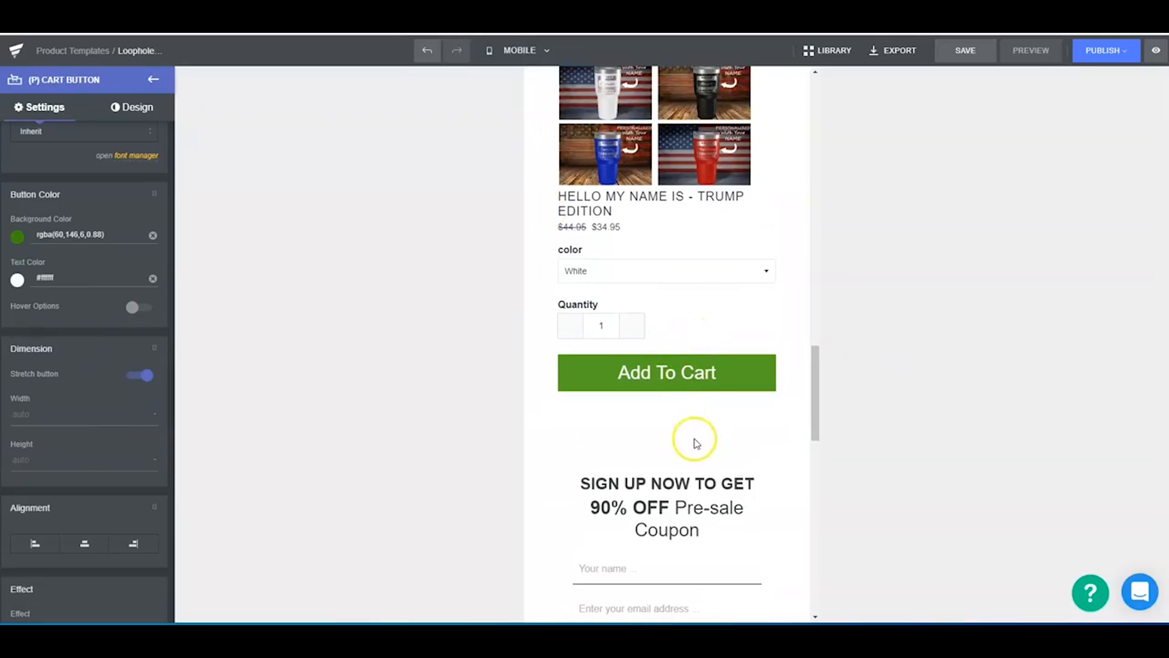
scroll(99, 400, up, 4)
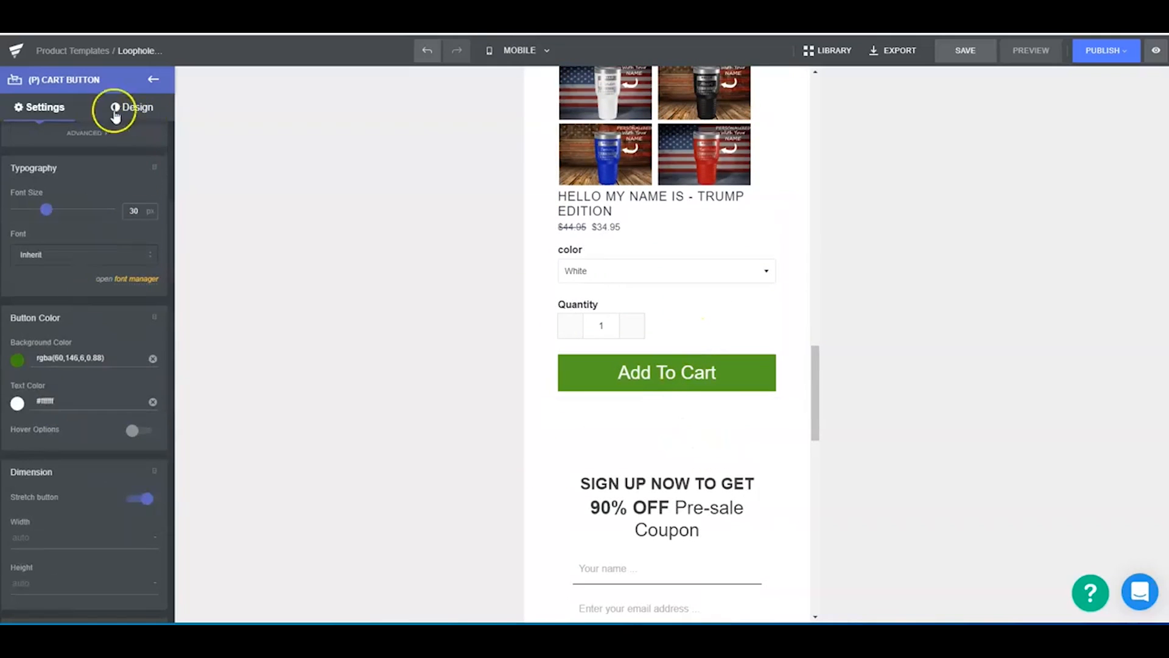
drag(50, 327, 52, 333)
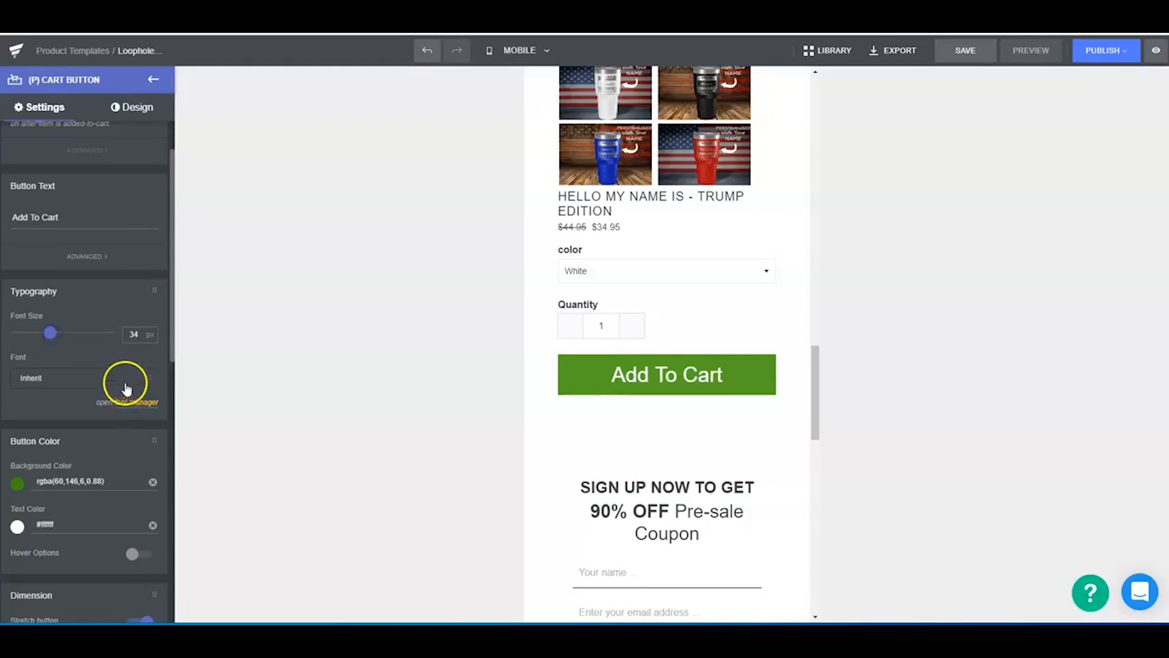
- Set the Add To Cart button's border width to 0 px and its border radius to 100 px
scroll(98, 338, up, 1)
click(139, 104)
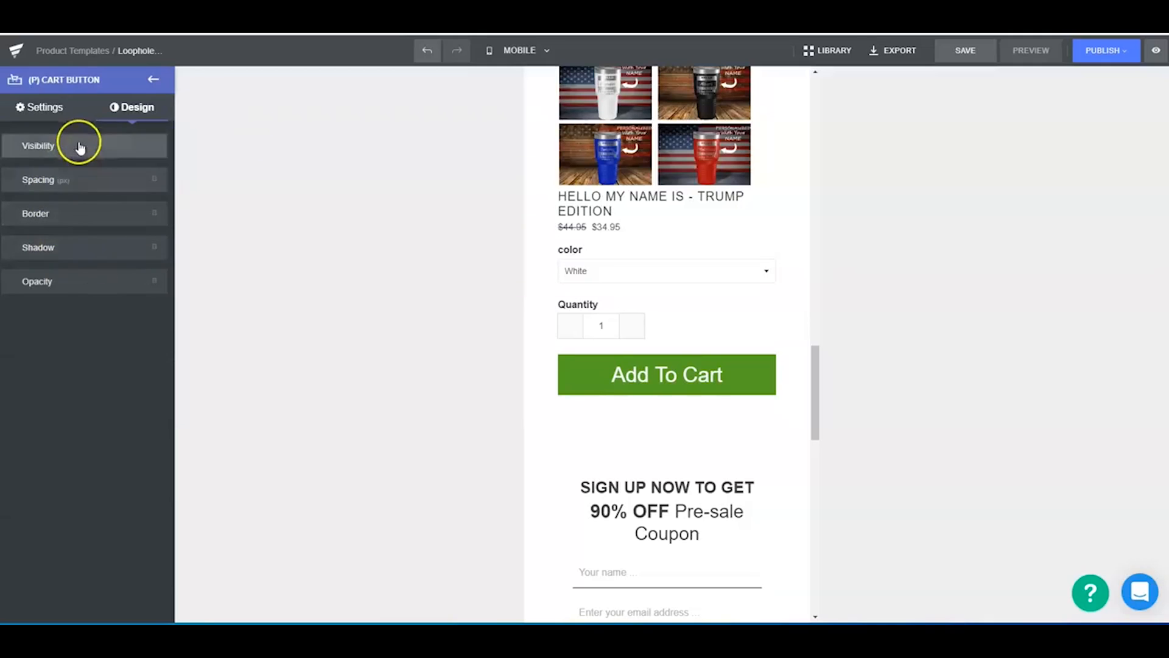
click(75, 214)
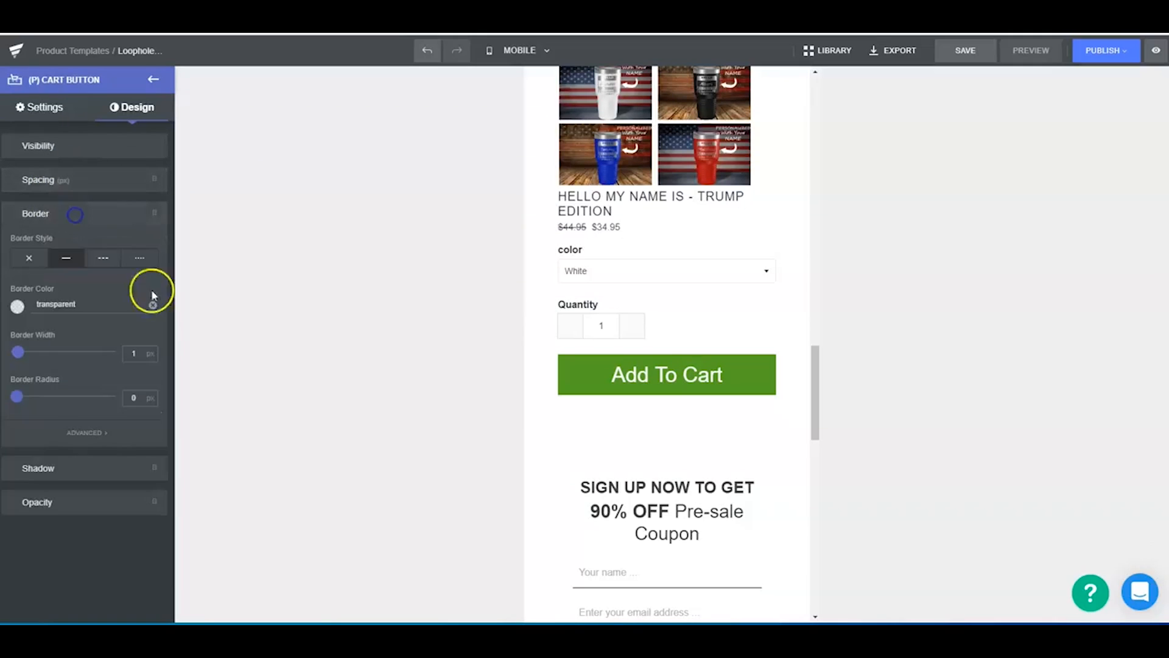
mouse_move(19, 353)
mouse_down()
mouse_move(42, 353)
mouse_move(9, 357)
mouse_up()
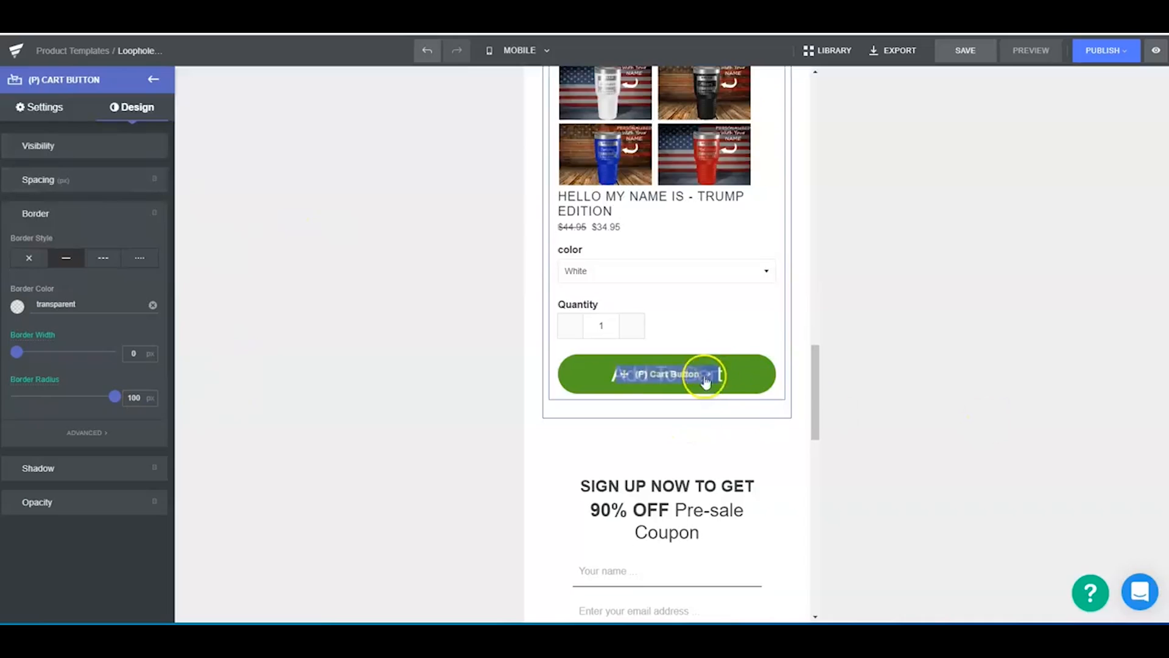
- Delete the remaining "SIGN UP NOW TO GET 90% OFF" coupon form row below the lower product block
drag(815, 405, 818, 458)
scroll(699, 347, up, 10)
scroll(699, 483, down, 12)
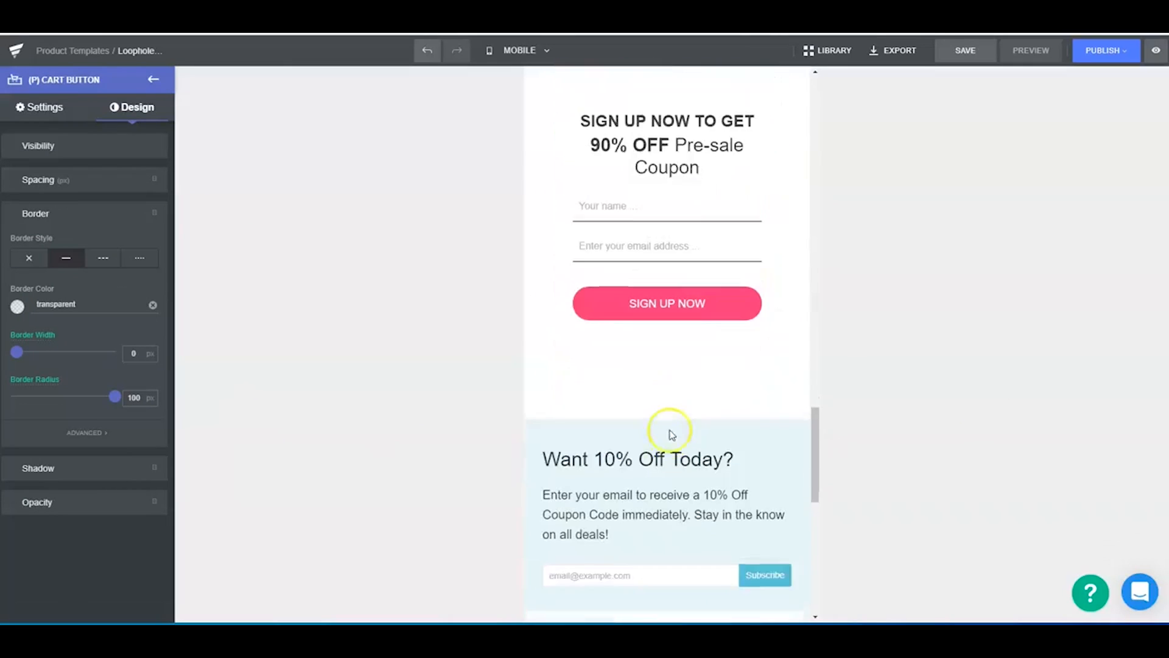
scroll(609, 304, up, 3)
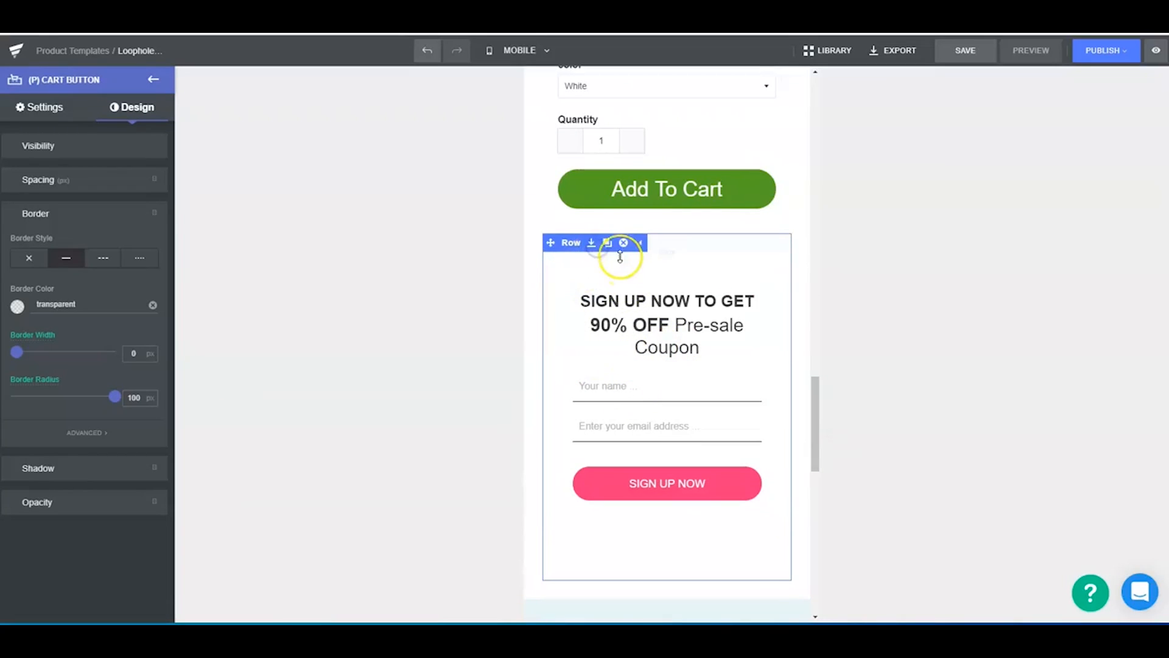
click(622, 244)
click(633, 199)
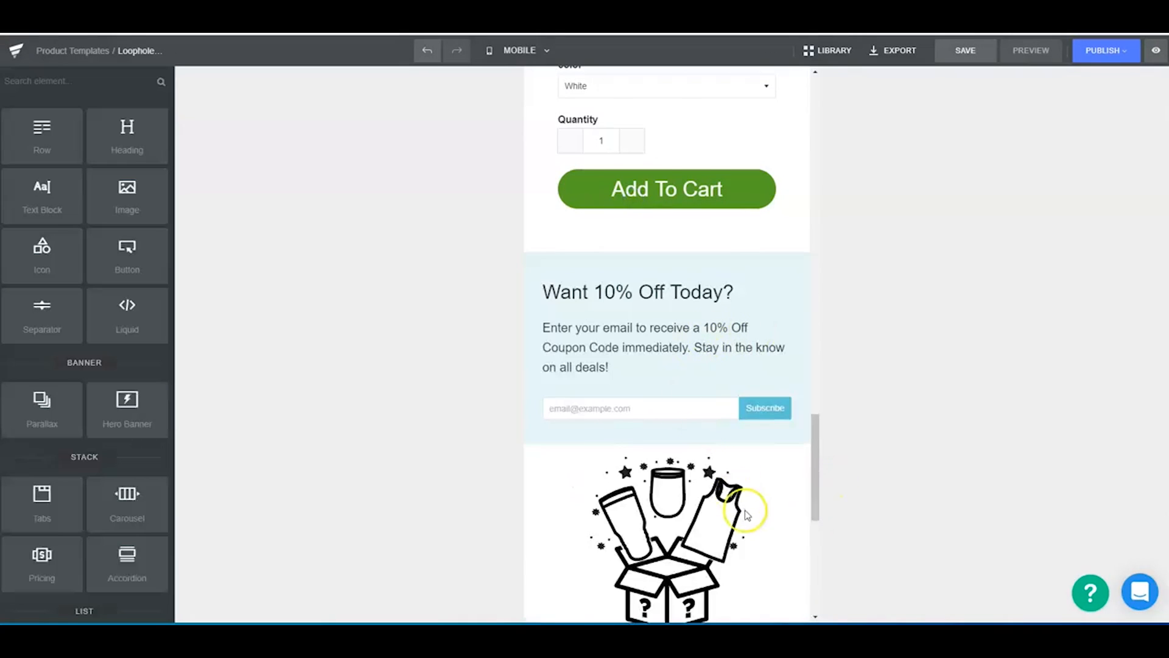
- Enable the active border on the product block's image list and set the border color to red #db0404
scroll(731, 438, down, 10)
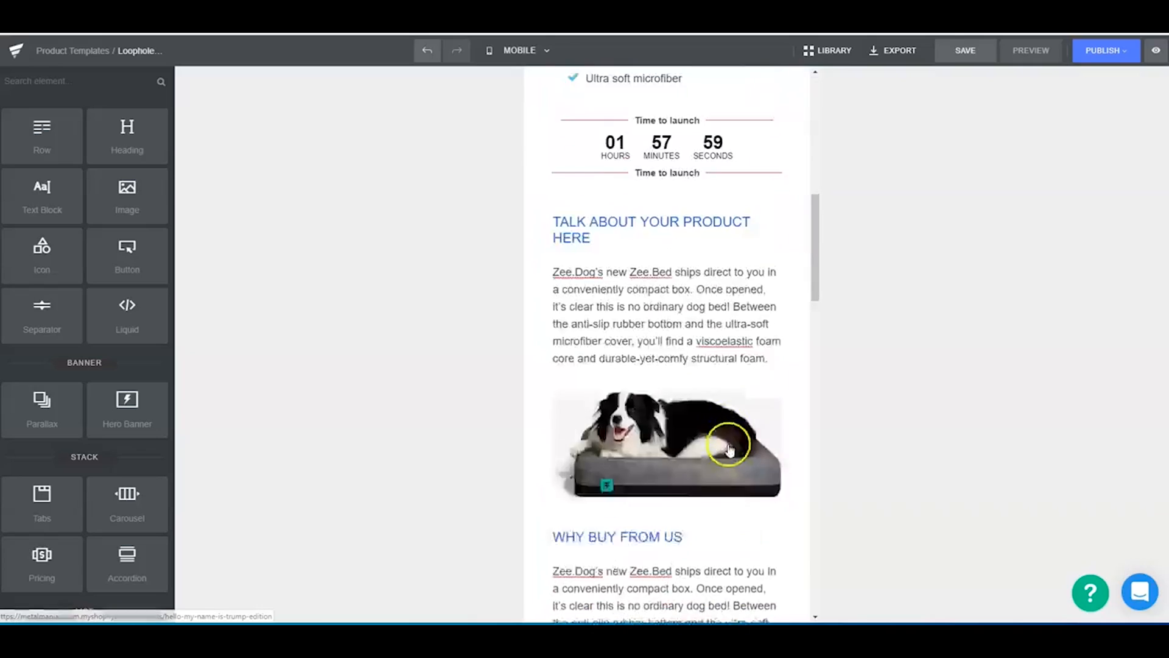
scroll(737, 450, down, 12)
scroll(767, 487, up, 3)
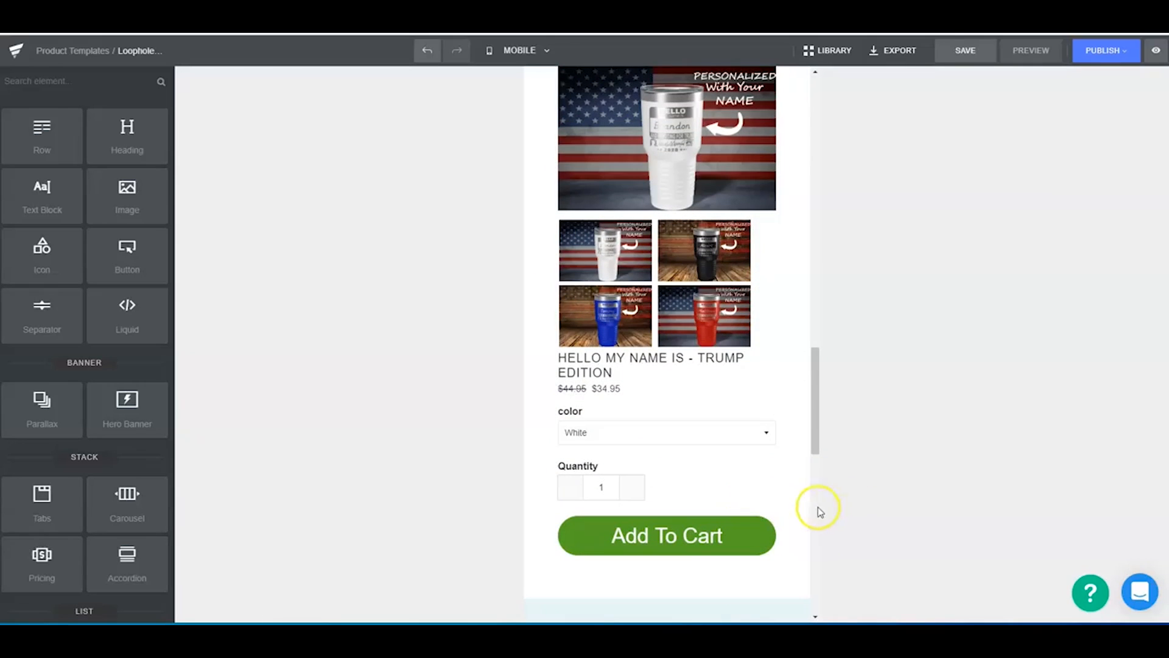
click(665, 279)
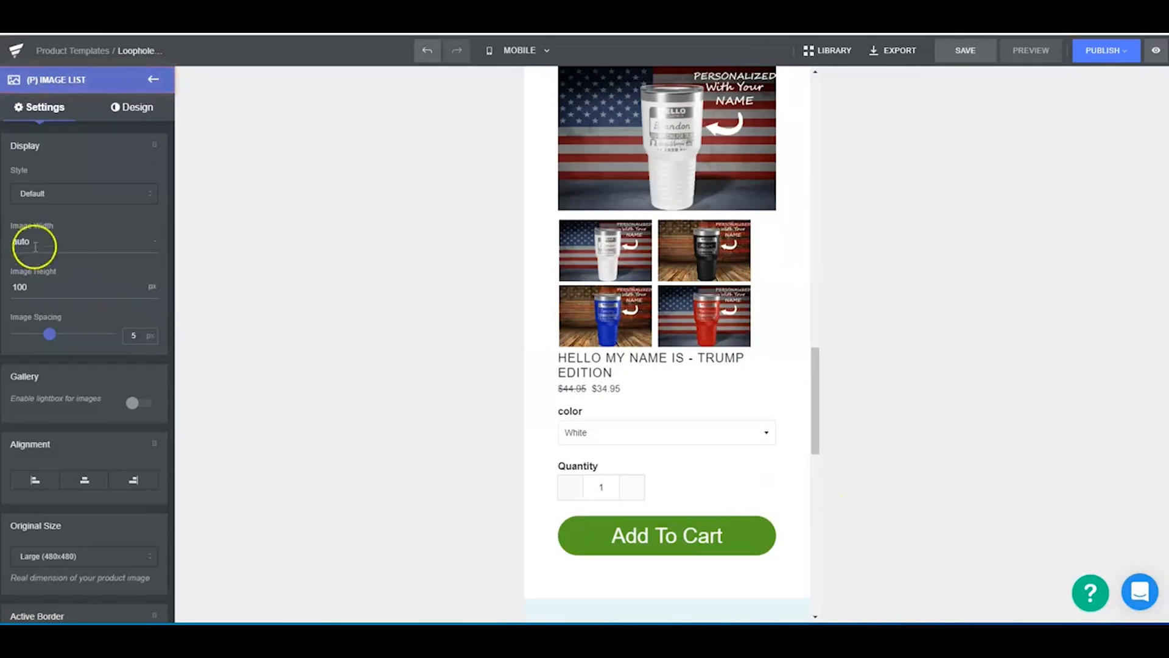
mouse_move(49, 337)
mouse_down()
mouse_move(20, 334)
mouse_move(48, 338)
mouse_up()
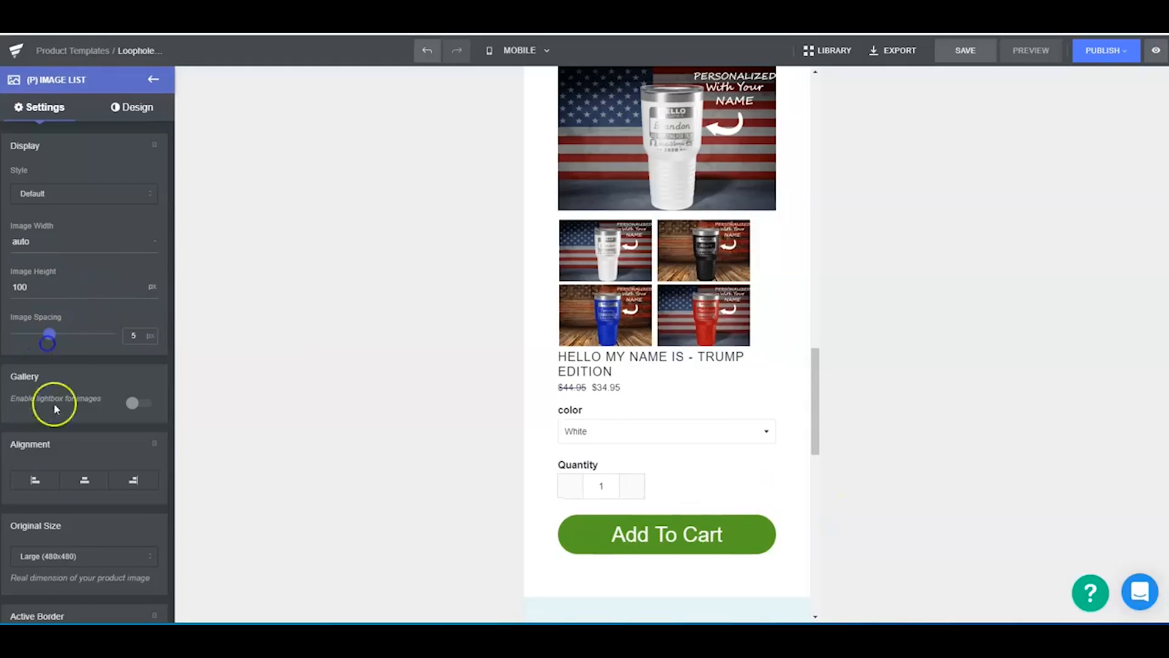
scroll(91, 402, down, 3)
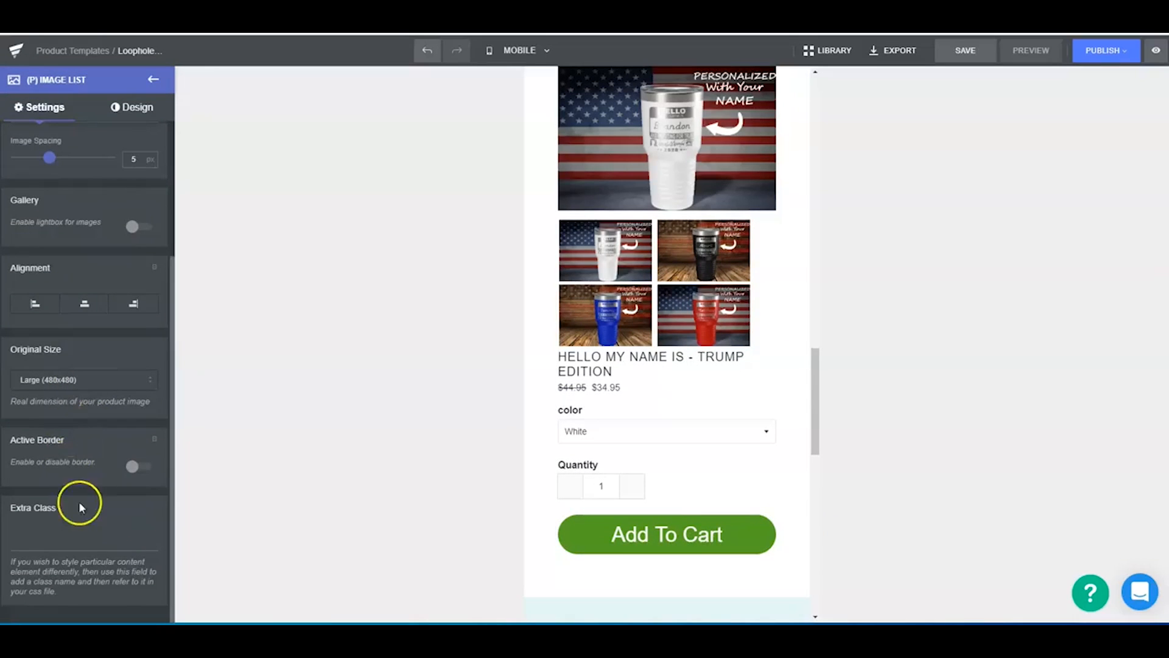
click(132, 467)
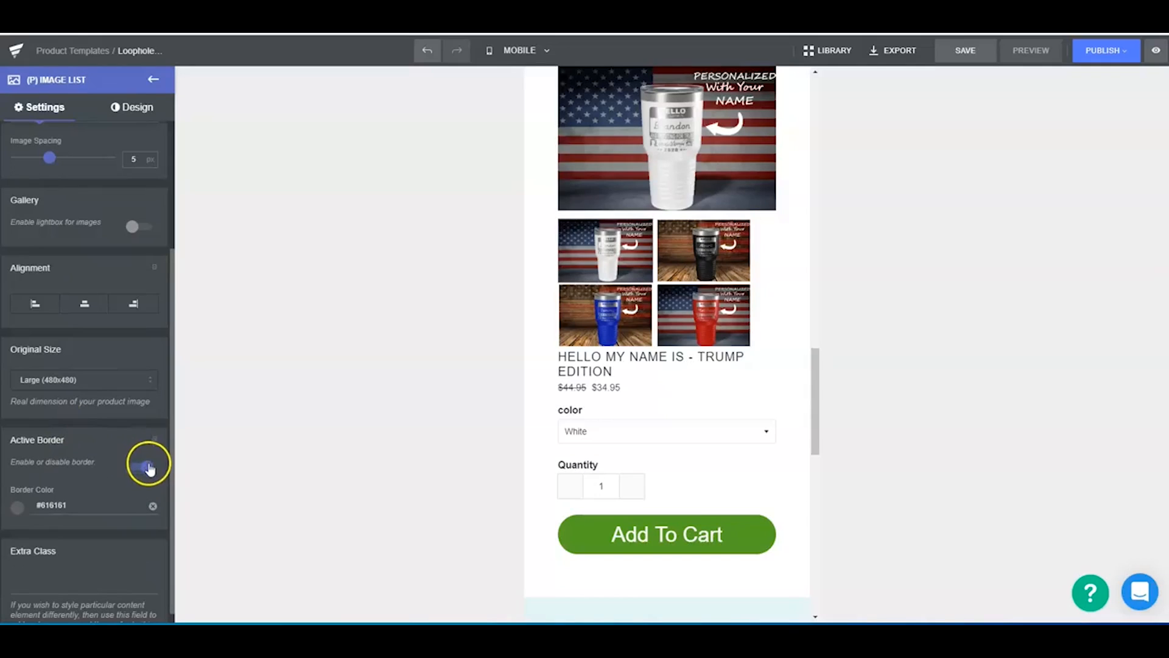
click(149, 468)
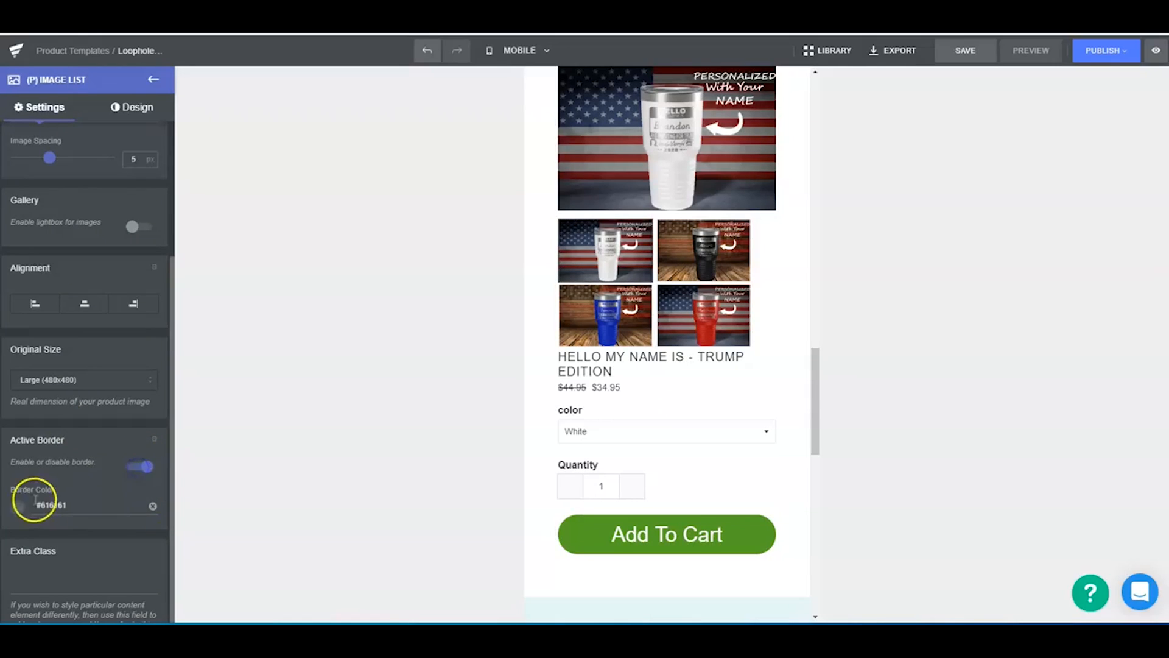
click(33, 500)
click(108, 508)
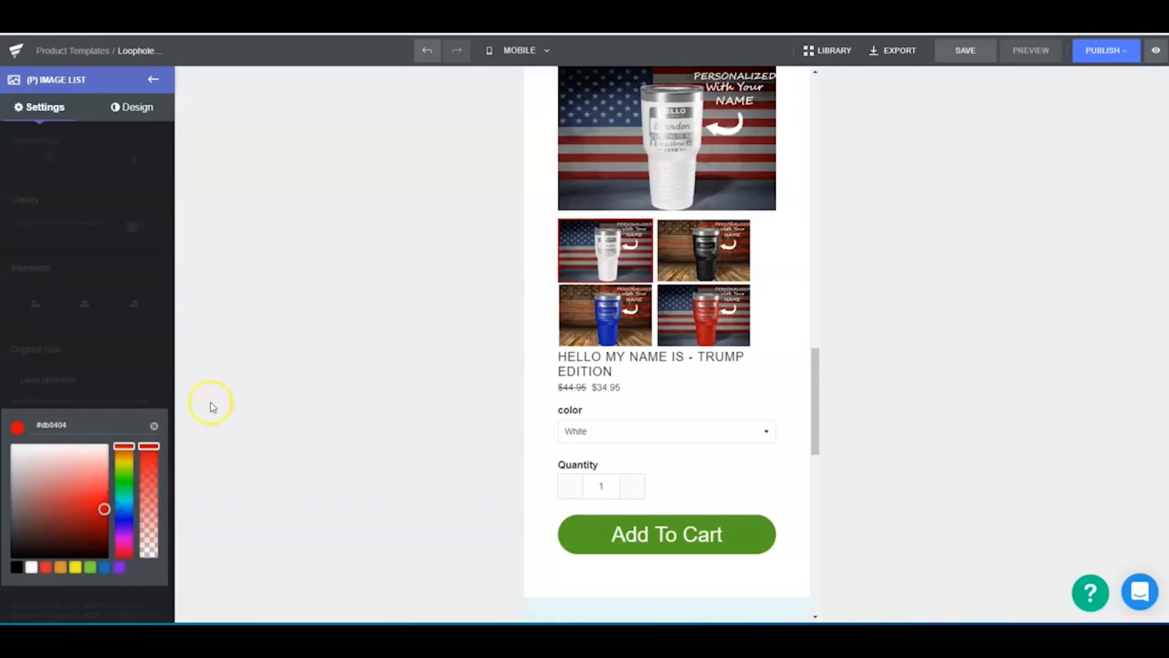
click(188, 417)
- Try an automatic image height for the product image list's thumbnails, check the product block, and undo the height change
scroll(110, 488, up, 5)
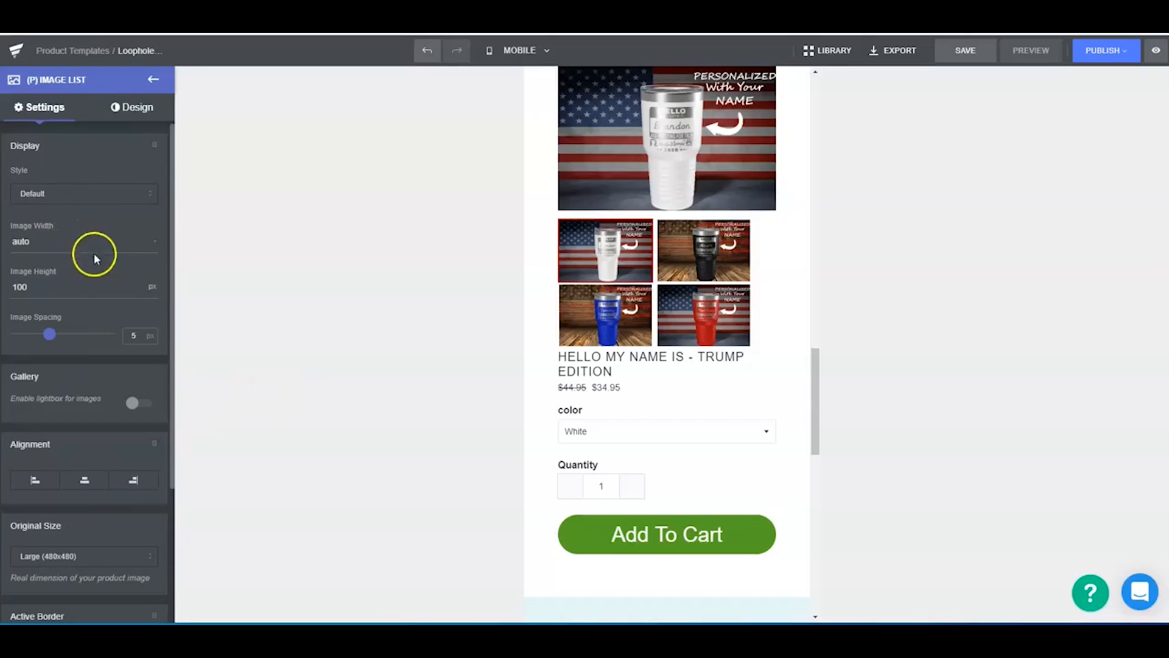
click(145, 290)
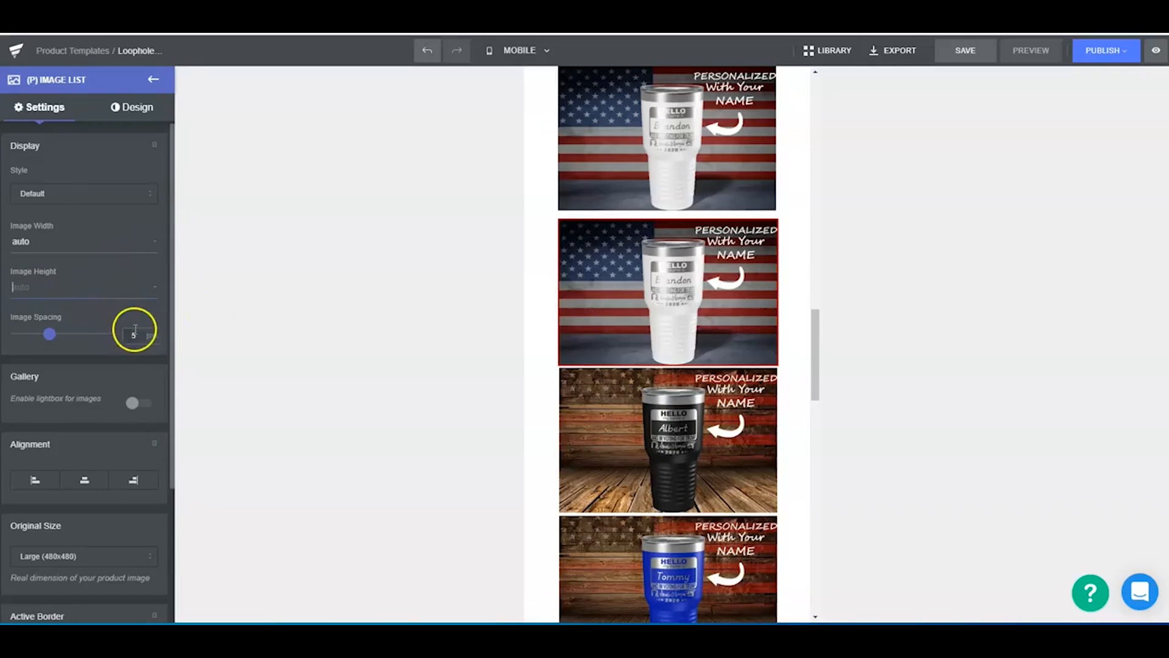
click(300, 313)
scroll(705, 410, up, 5)
scroll(714, 362, down, 3)
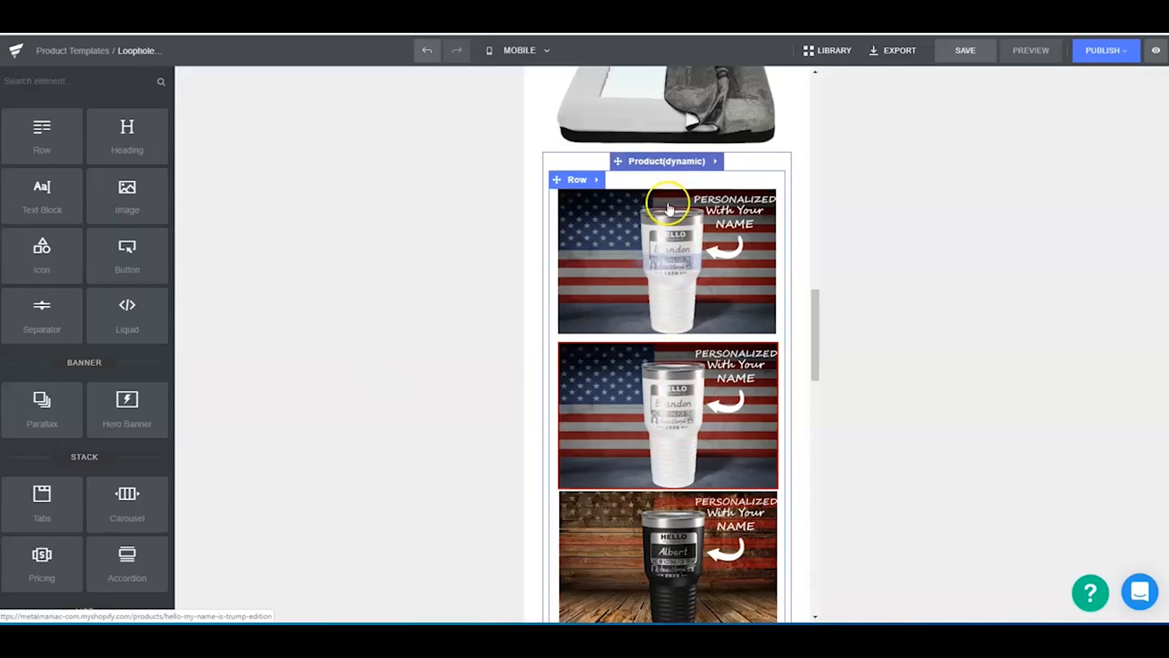
click(675, 163)
click(38, 208)
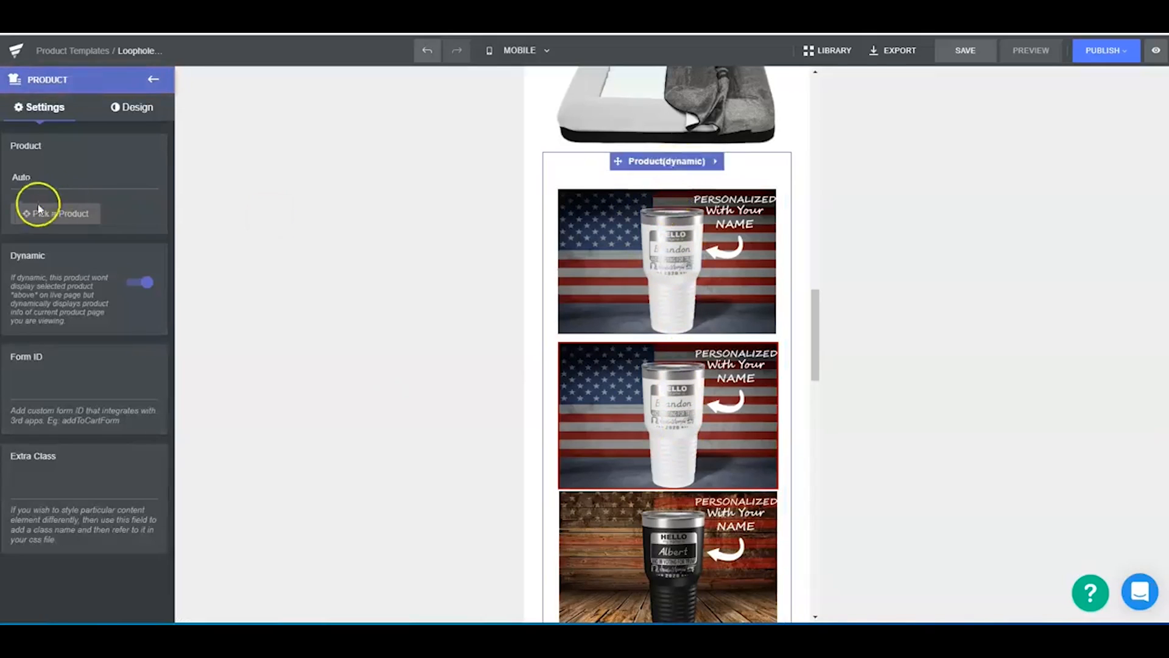
scroll(619, 436, down, 10)
scroll(683, 438, up, 7)
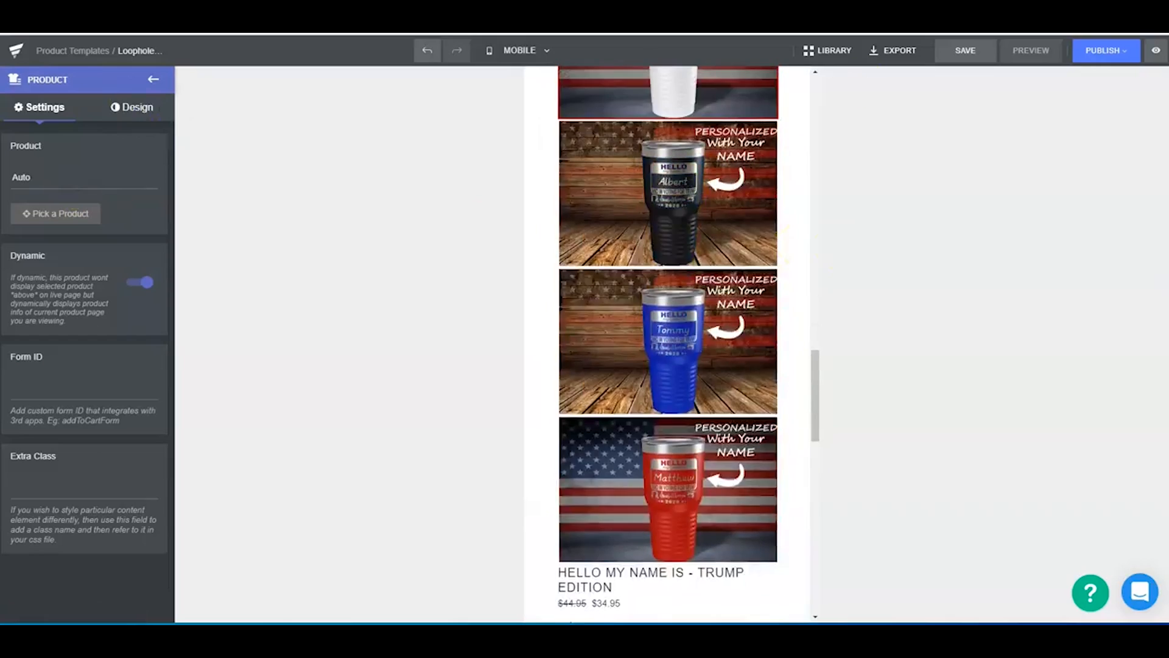
click(428, 52)
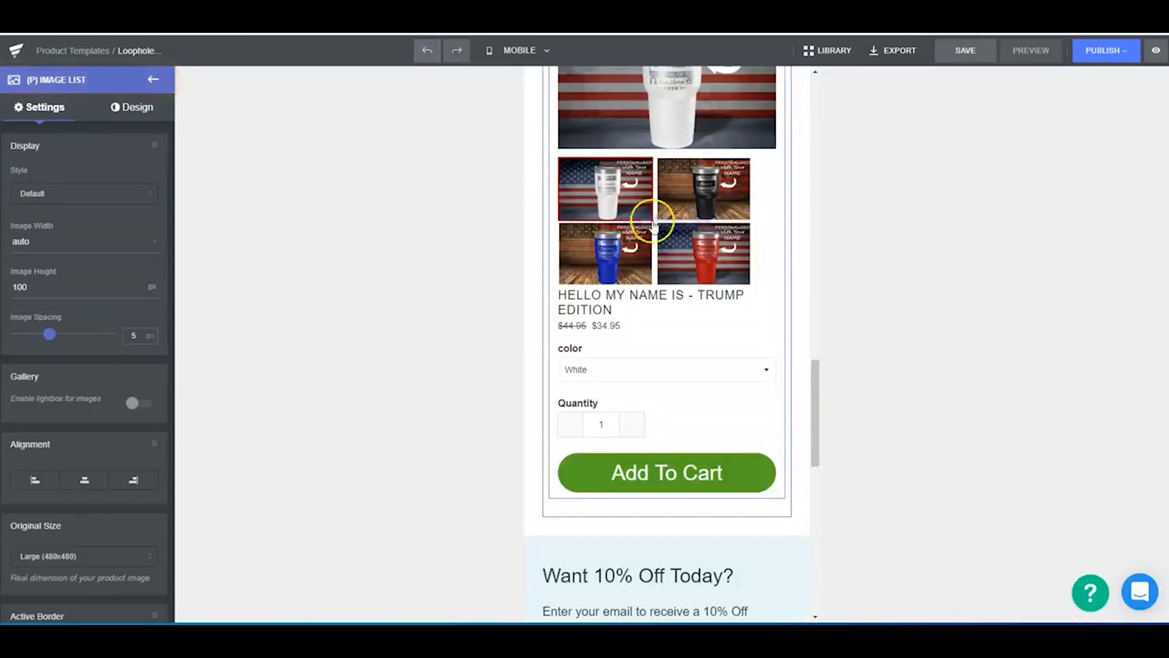
- Set the product image list's original size to Medium (240x240), trying Small (100x100) first
click(18, 285)
scroll(100, 457, down, 3)
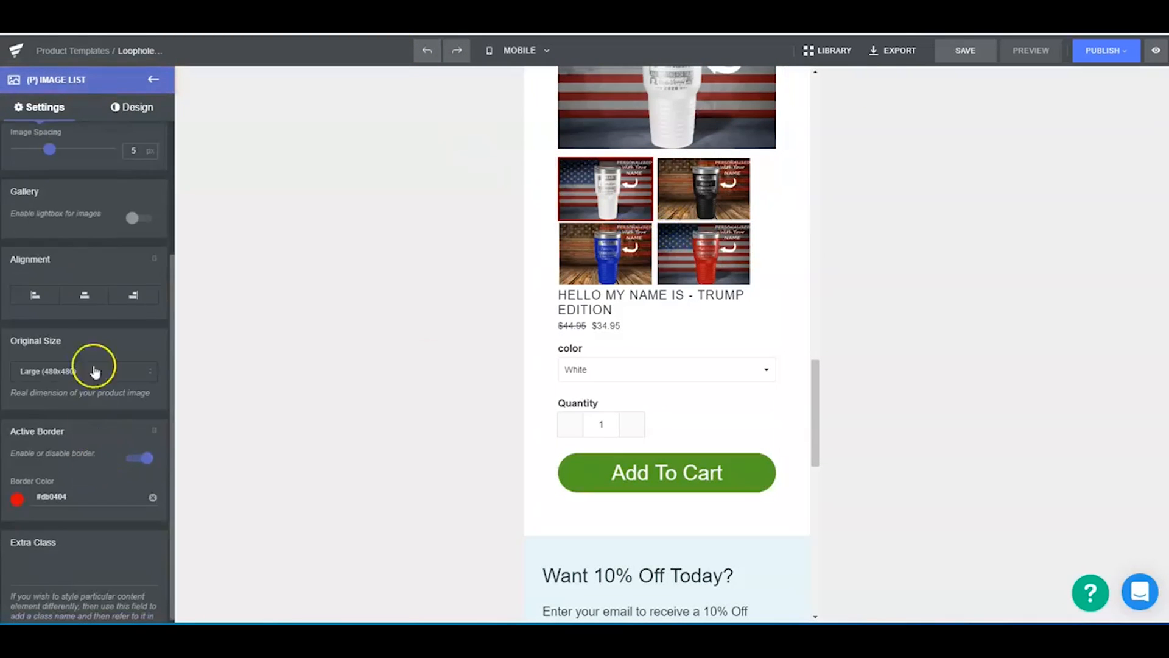
click(93, 373)
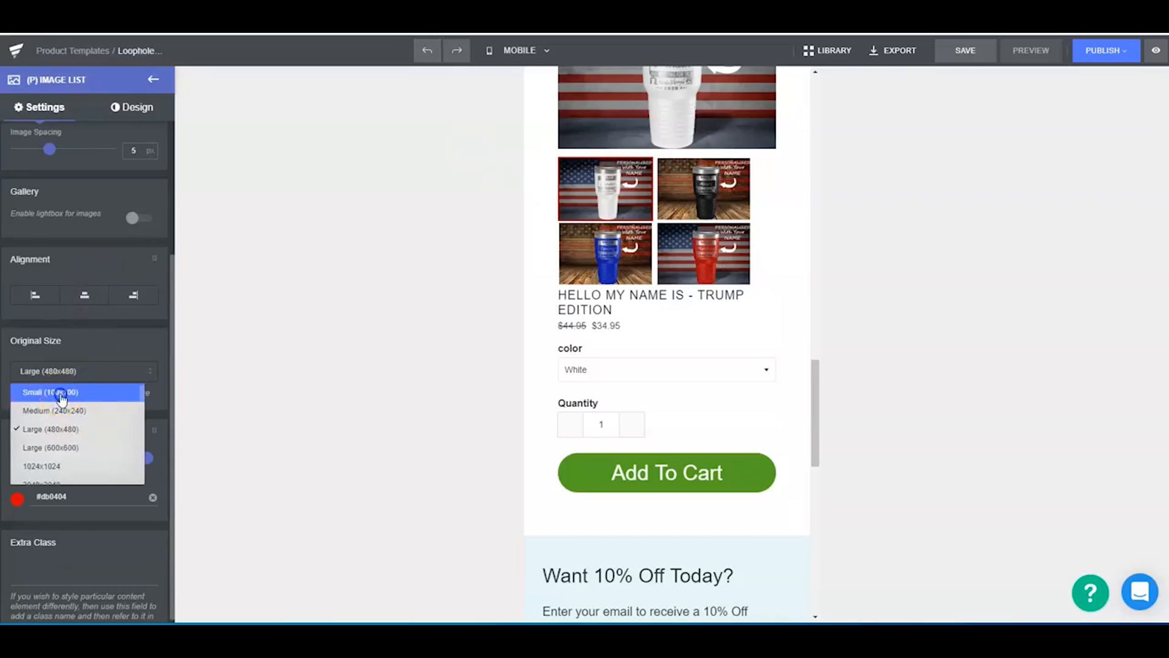
click(61, 393)
click(130, 373)
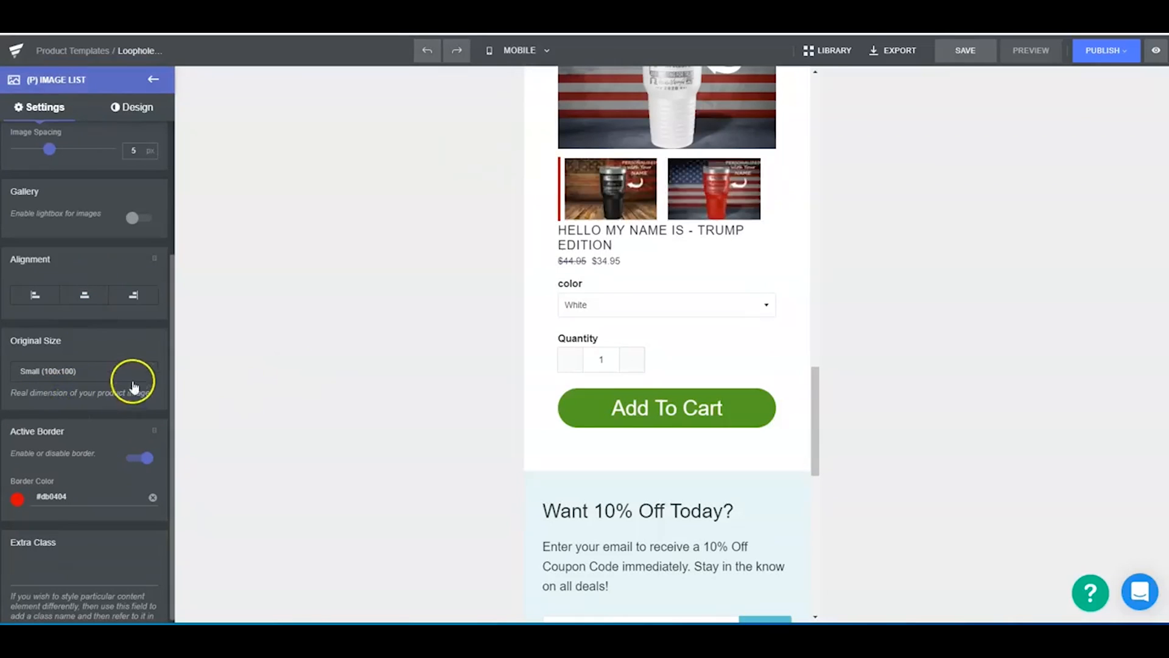
click(79, 410)
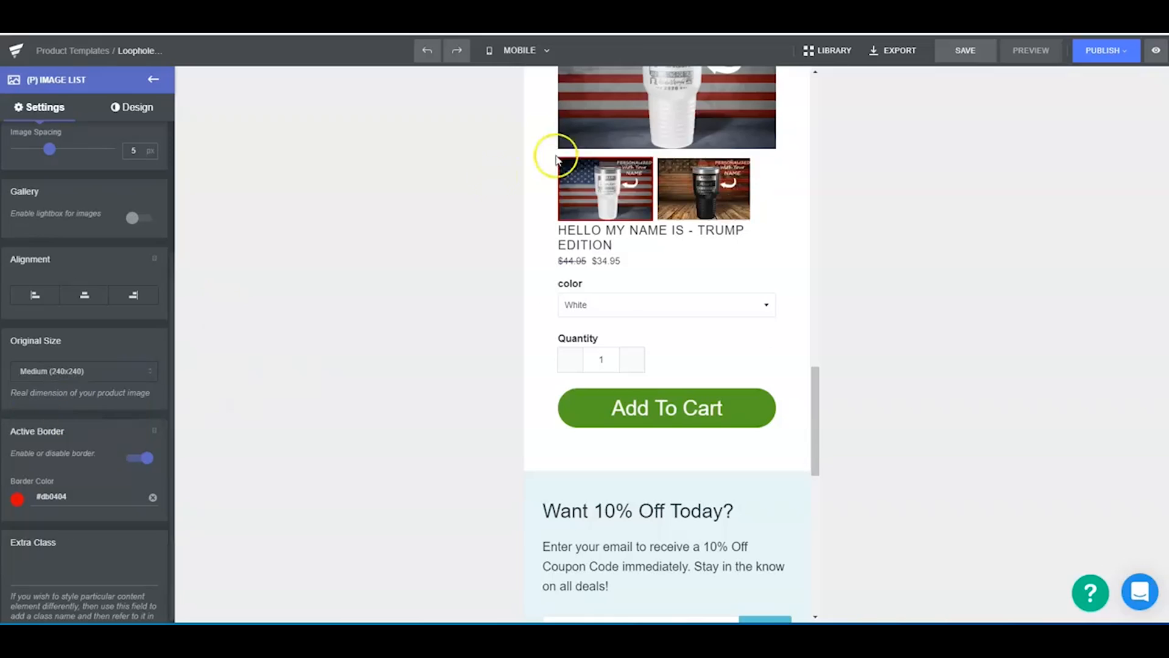
- Change the product image list's display style to Slider and check the thumbnails below the main product image
scroll(97, 329, up, 3)
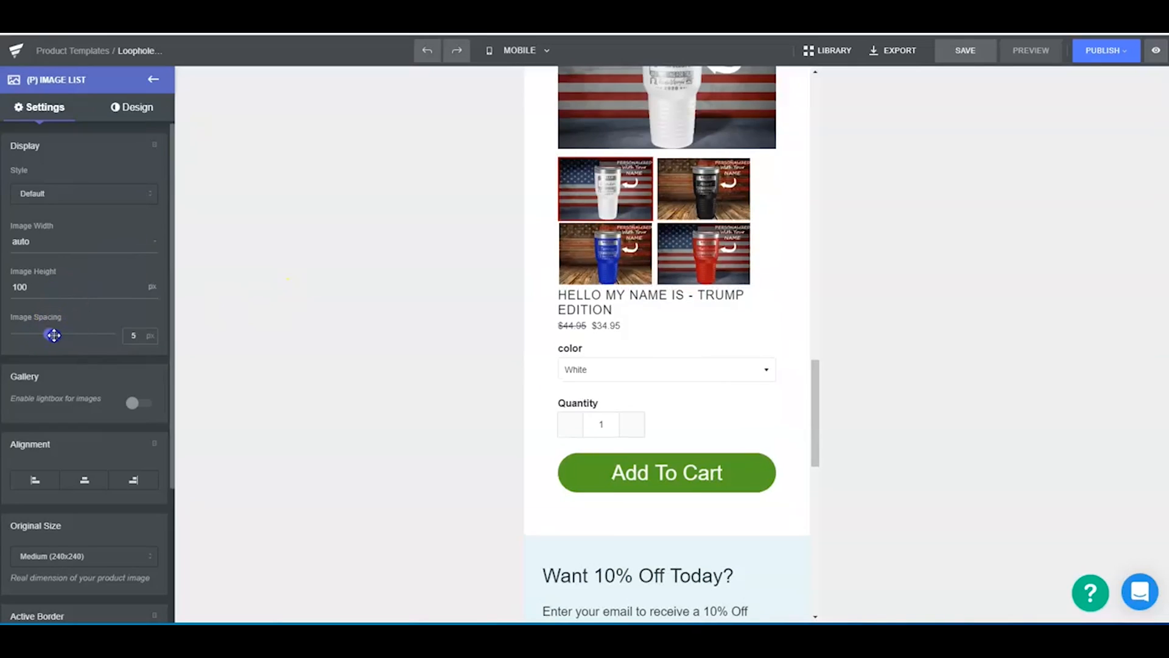
scroll(91, 347, down, 3)
scroll(100, 370, up, 3)
click(110, 193)
click(76, 236)
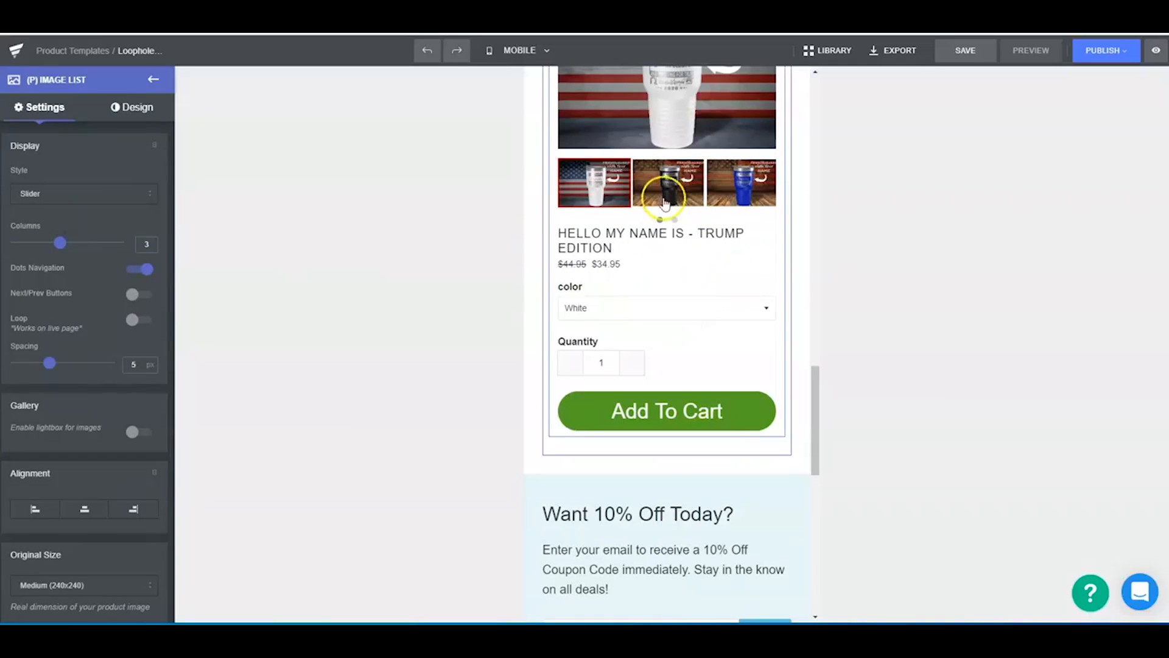
scroll(748, 292, up, 3)
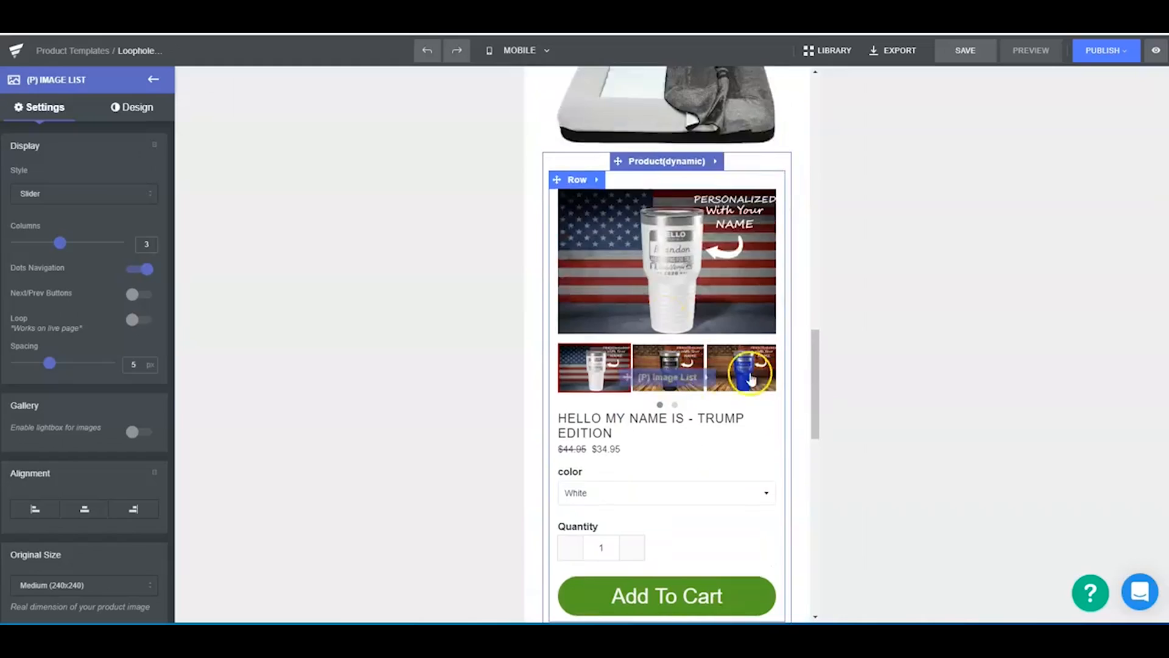
scroll(792, 420, up, 2)
scroll(636, 384, down, 3)
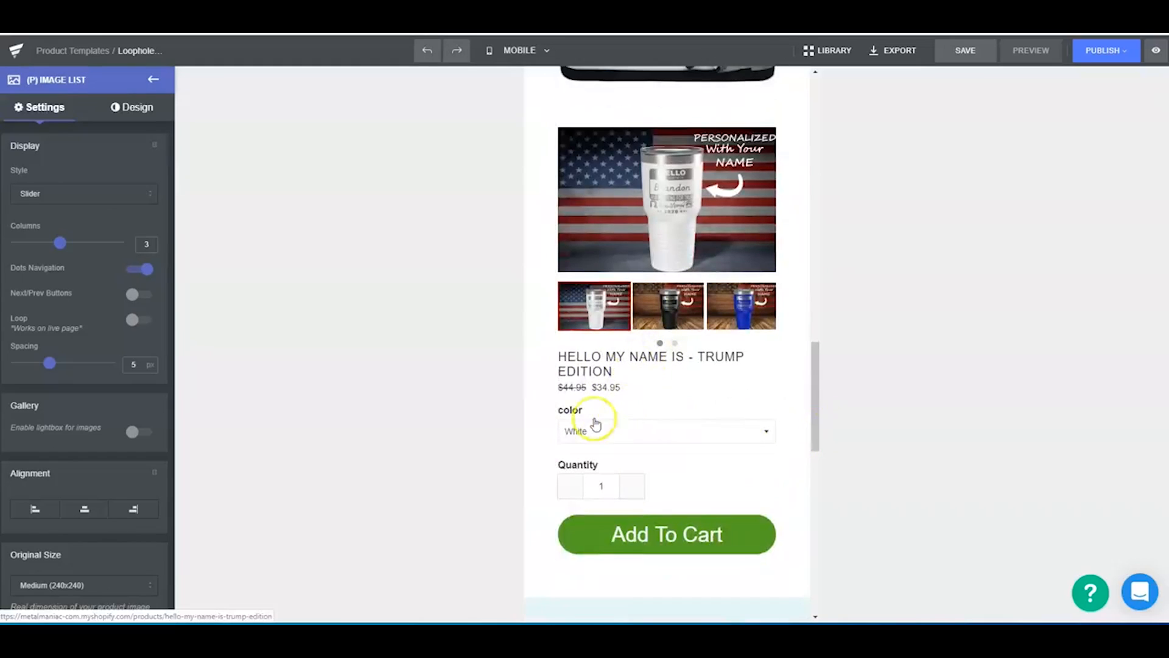
- Set the product price's font size to 29 px and its color to blue #2775b9
click(606, 389)
drag(26, 282, 44, 282)
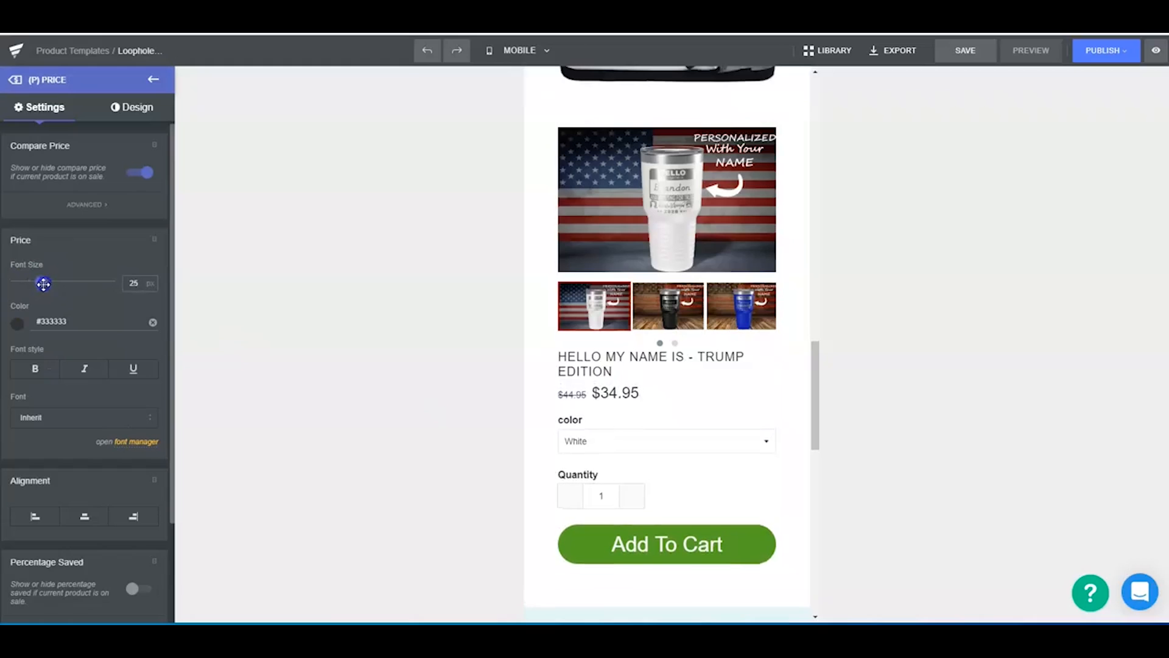
click(18, 322)
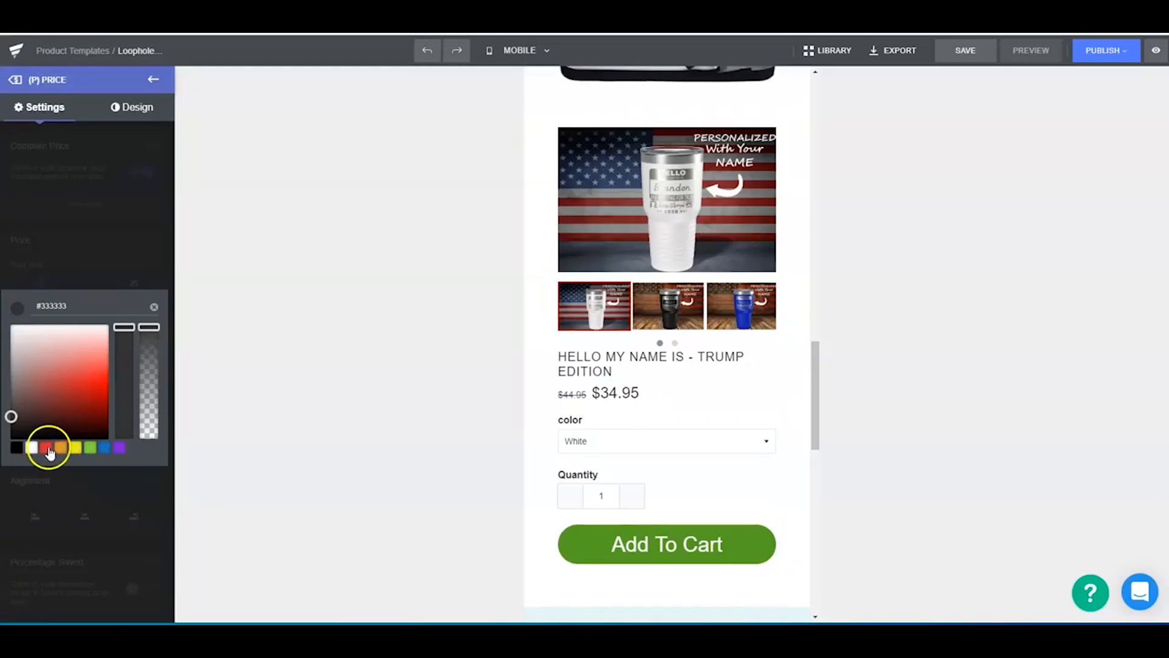
click(89, 451)
click(103, 449)
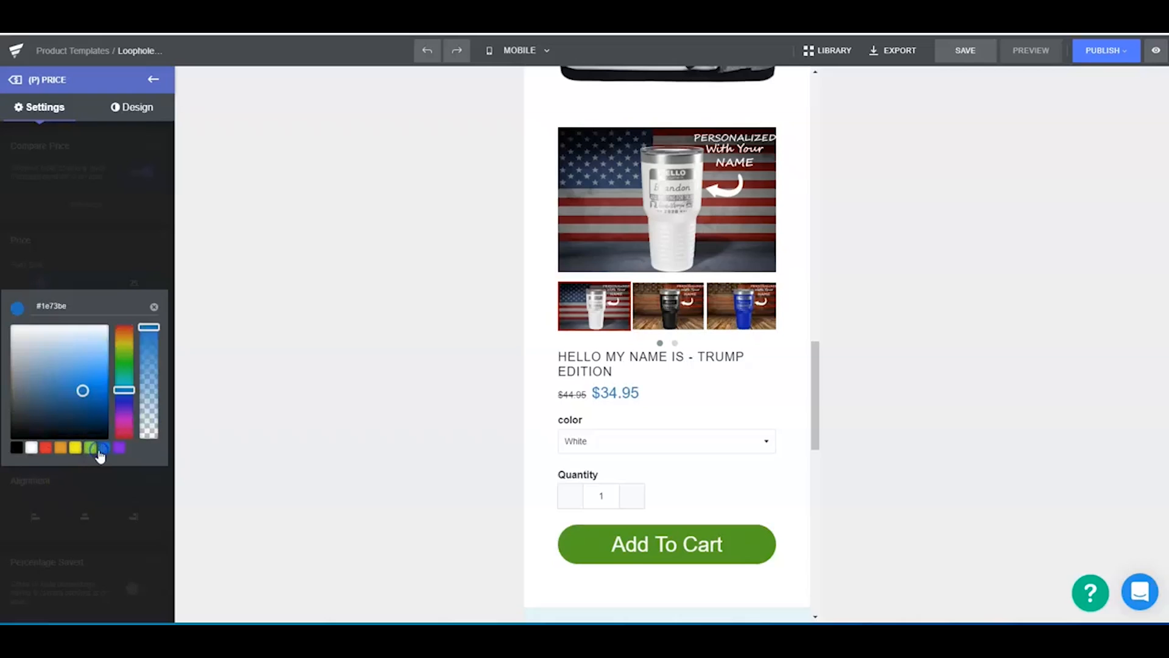
drag(93, 395, 75, 387)
click(233, 334)
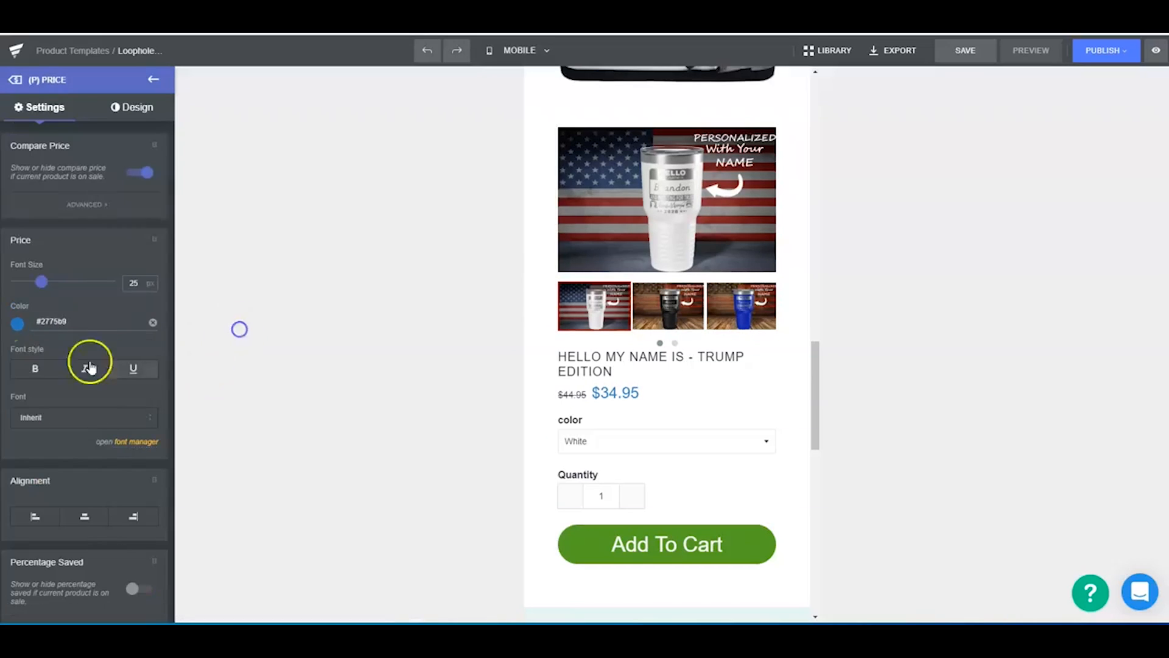
drag(37, 281, 45, 281)
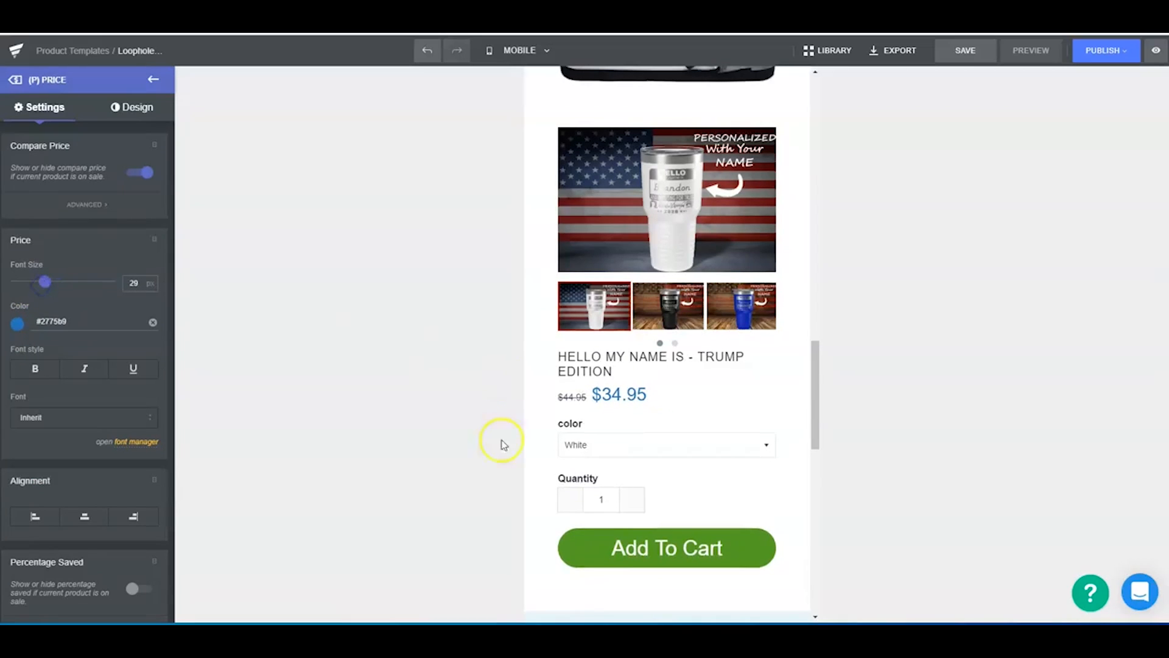
- Replace the product block's color Variants drop-down with a (P) Swatches element above the Quantity field
scroll(610, 466, down, 3)
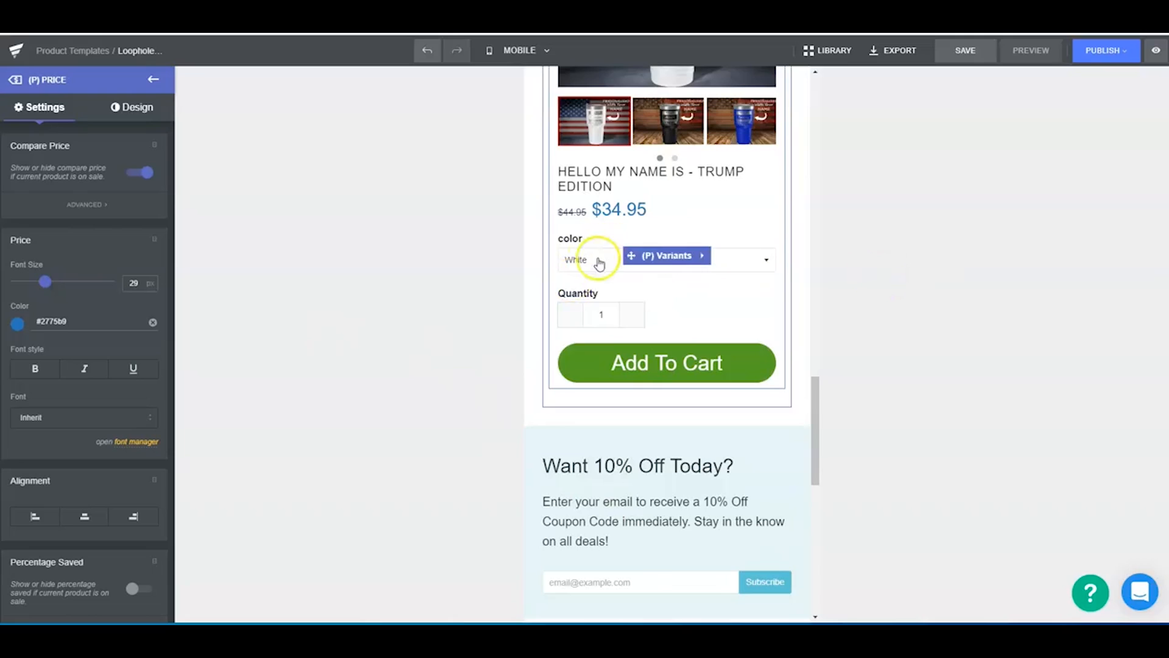
click(672, 262)
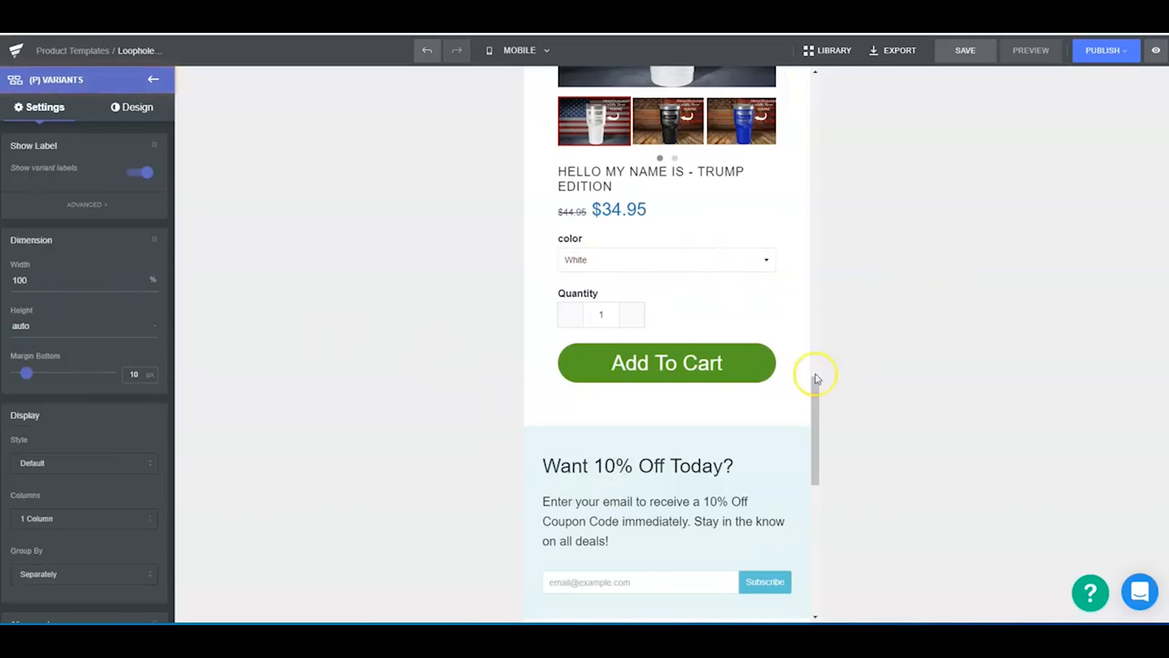
click(150, 79)
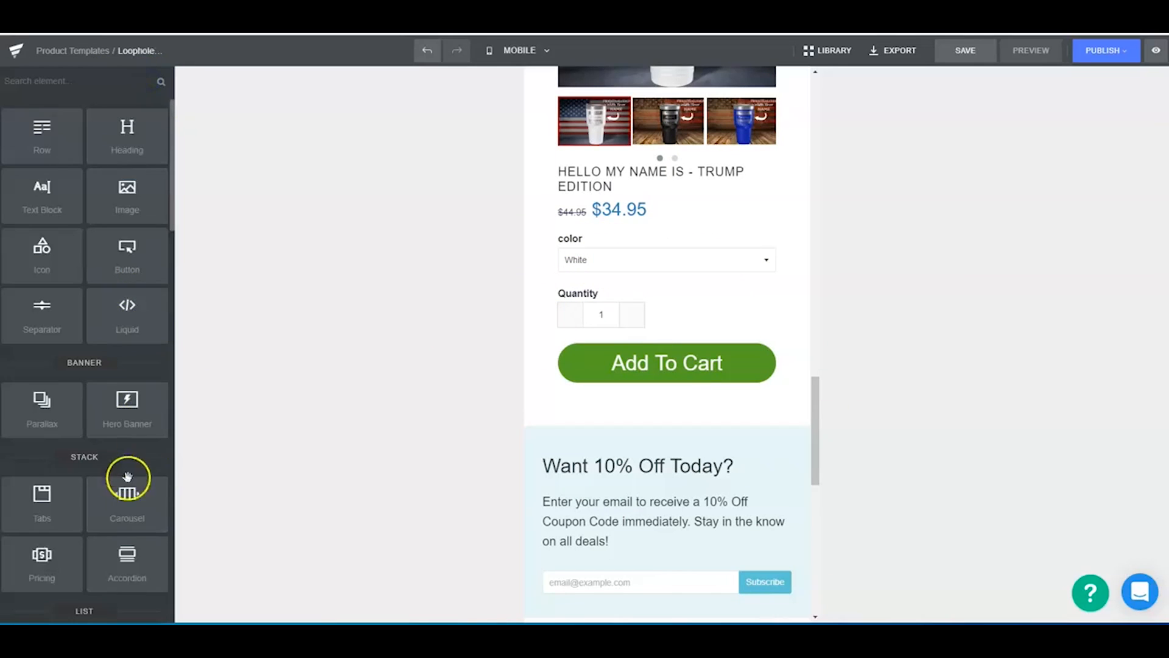
scroll(107, 427, down, 5)
scroll(61, 481, down, 8)
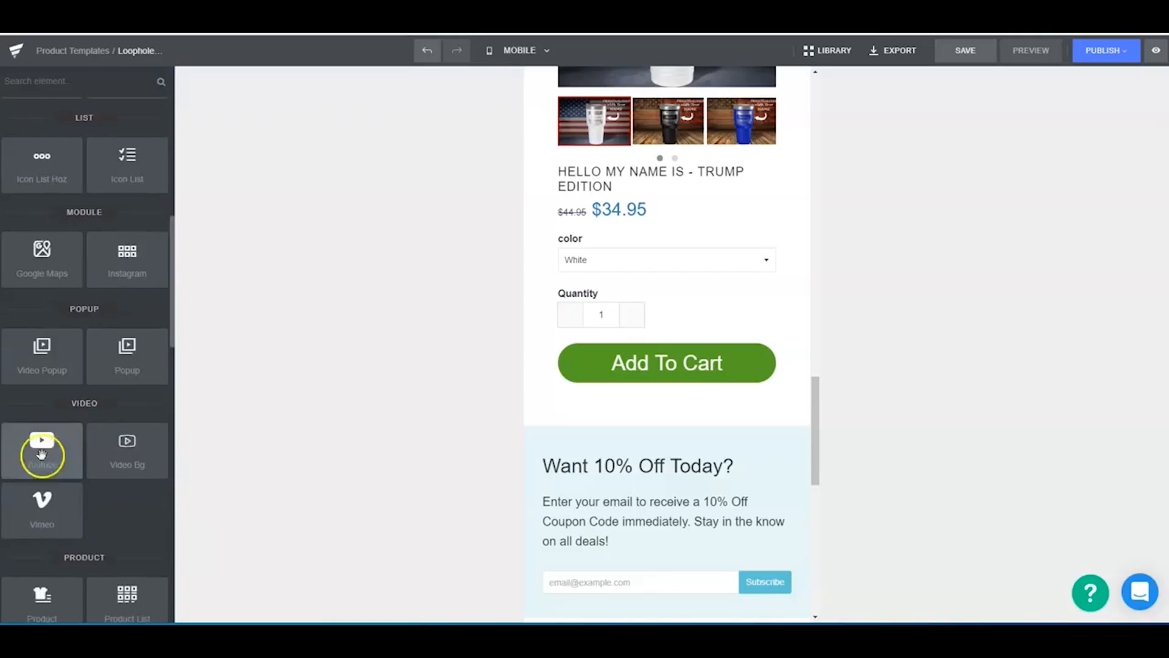
scroll(114, 546, down, 4)
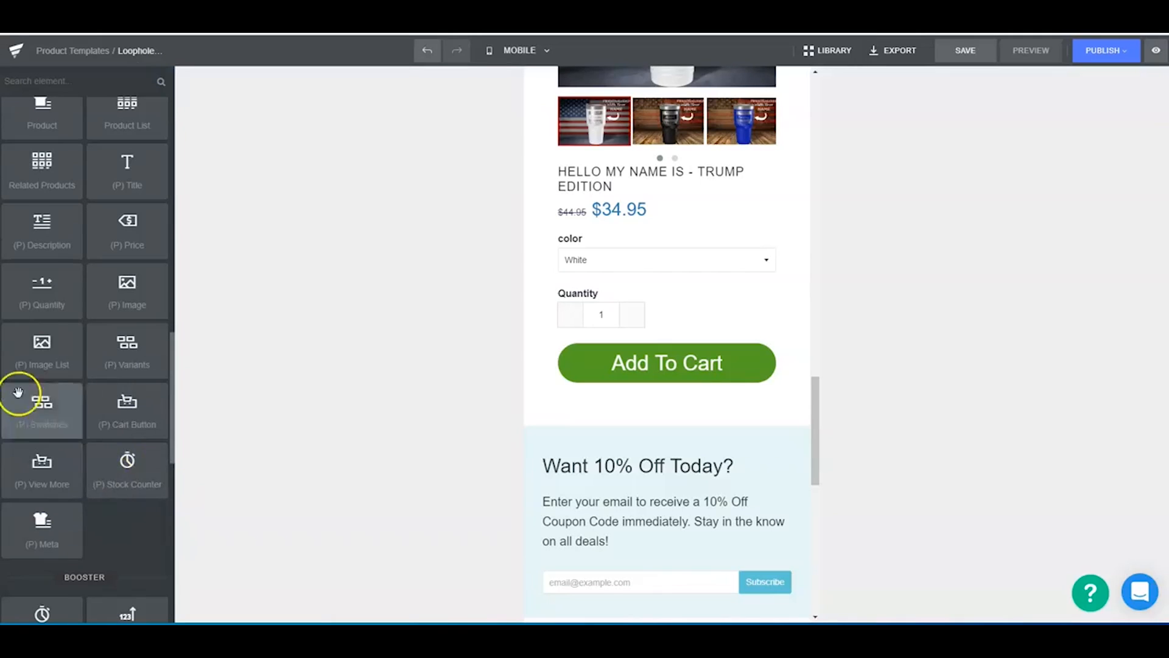
drag(42, 412, 614, 264)
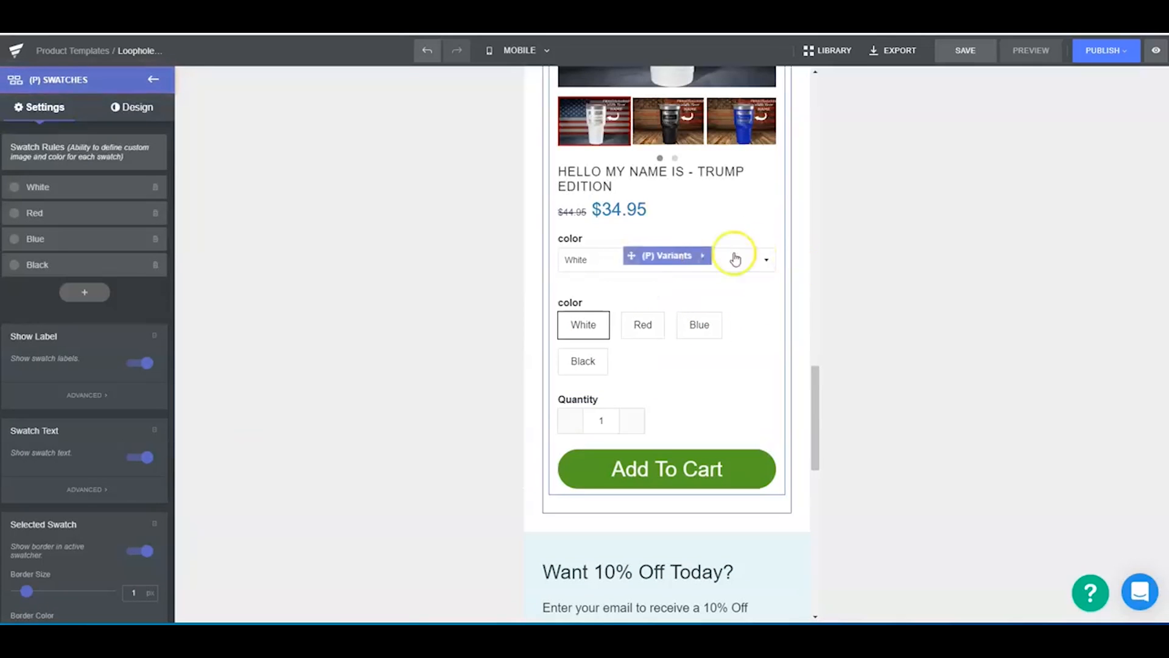
click(706, 255)
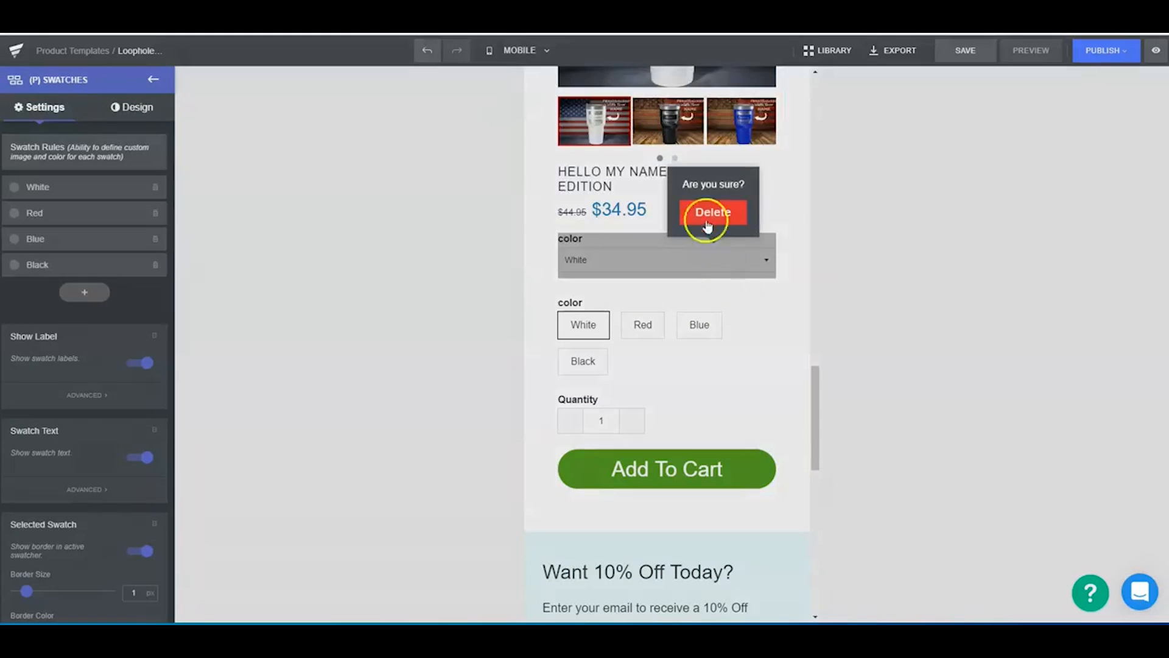
click(708, 229)
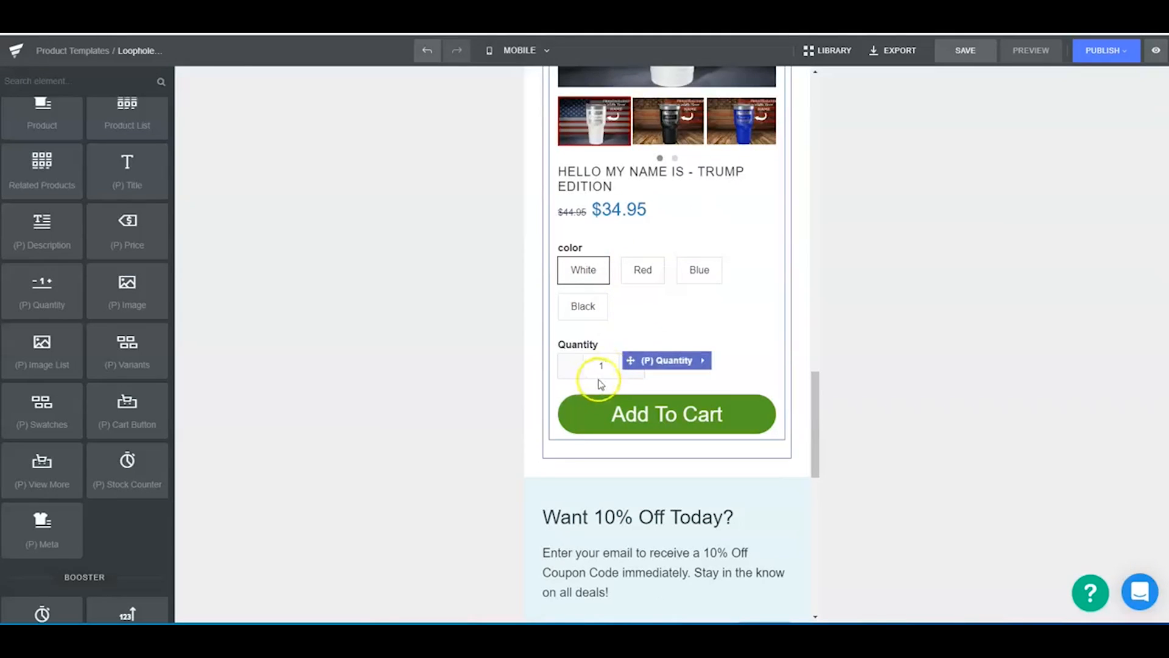
- Insert a Liquid element between the product block's Quantity field and its Add To Cart button
scroll(687, 387, up, 6)
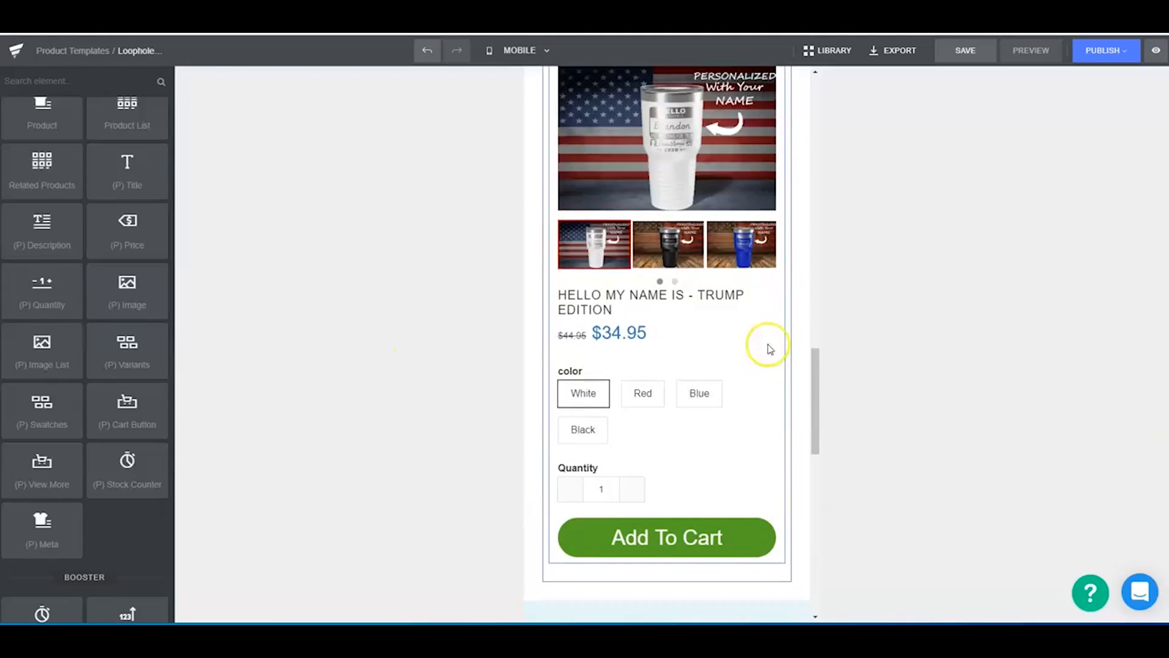
scroll(686, 276, down, 4)
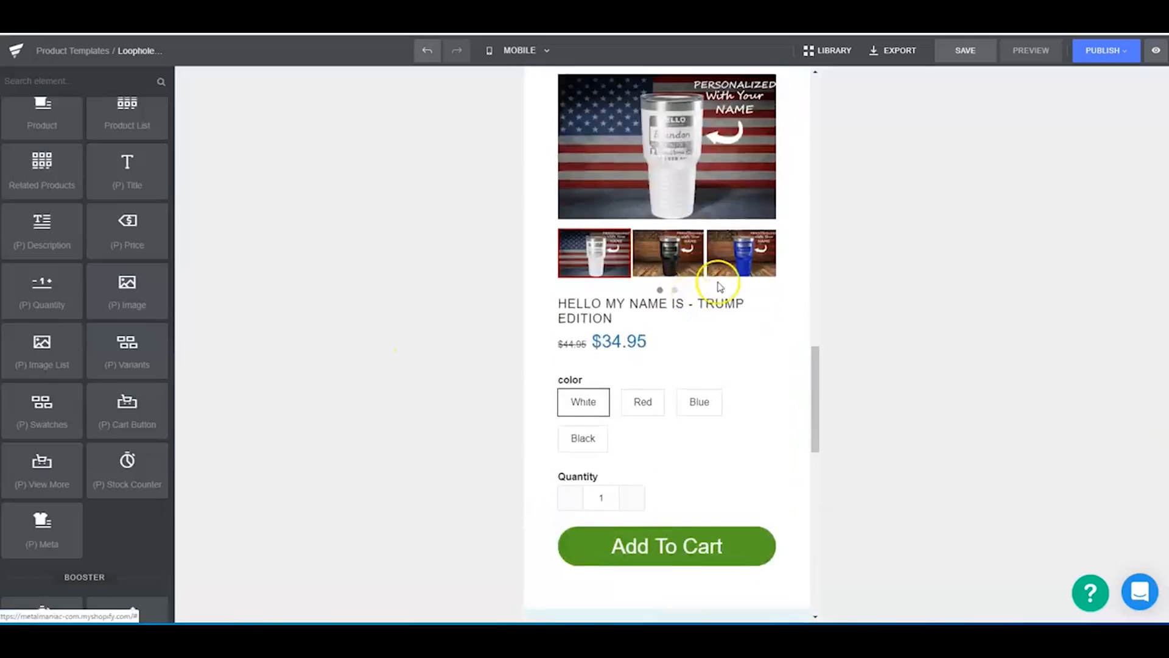
scroll(681, 232, up, 3)
scroll(691, 375, down, 1)
scroll(690, 375, down, 1)
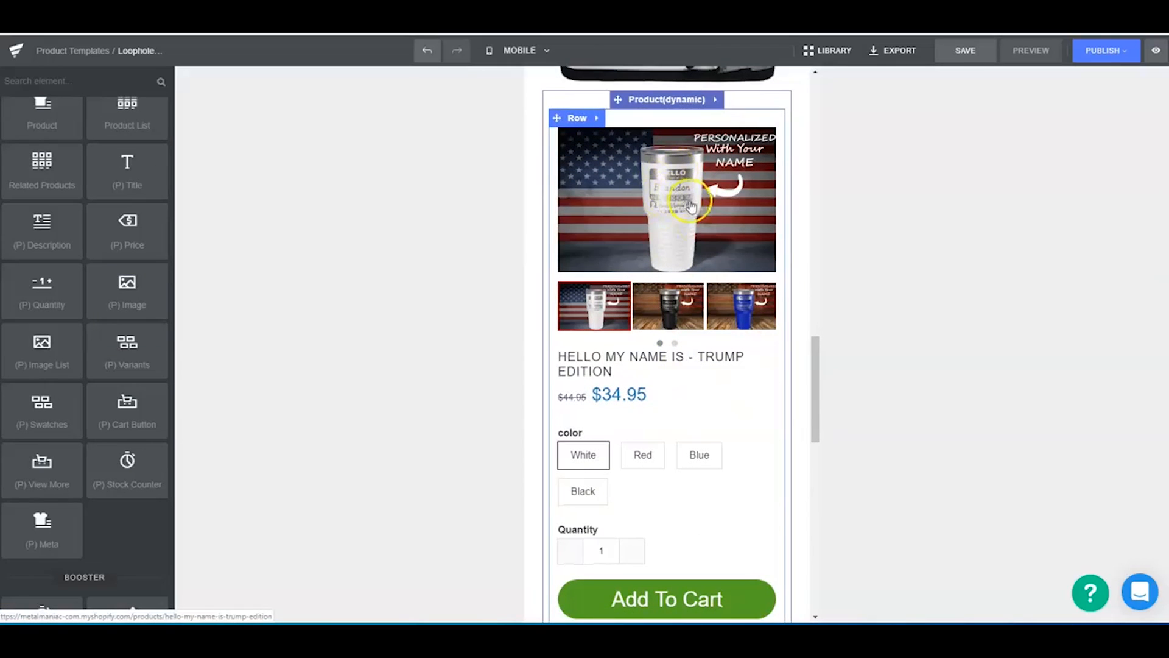
scroll(691, 206, down, 2)
scroll(150, 365, up, 1)
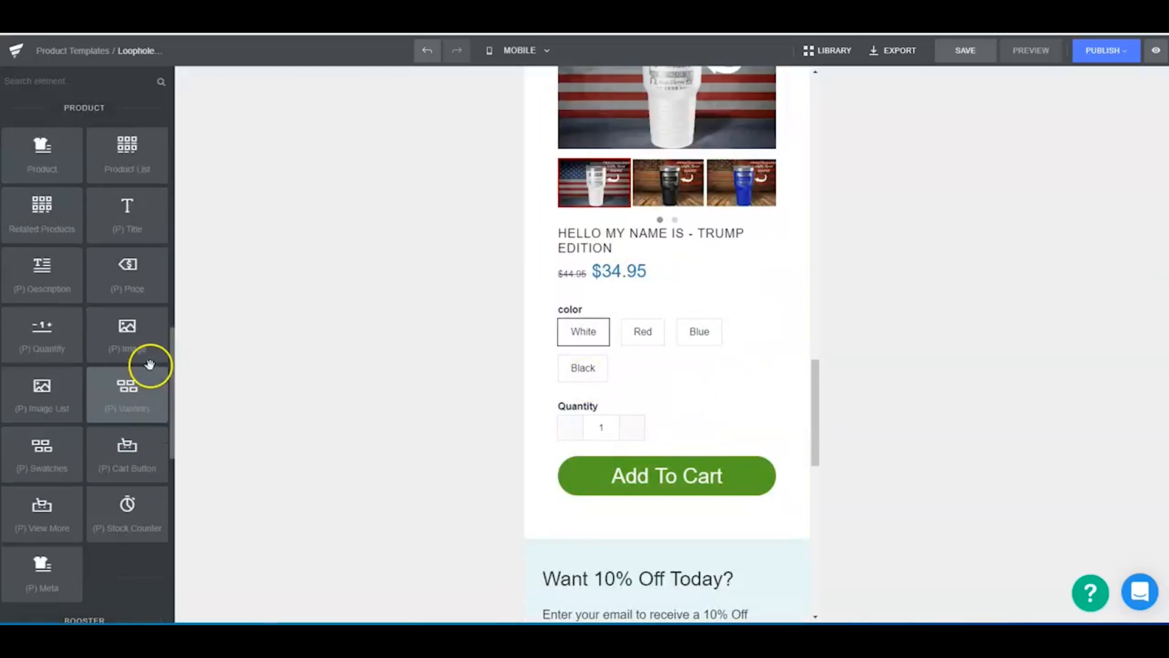
scroll(150, 364, up, 10)
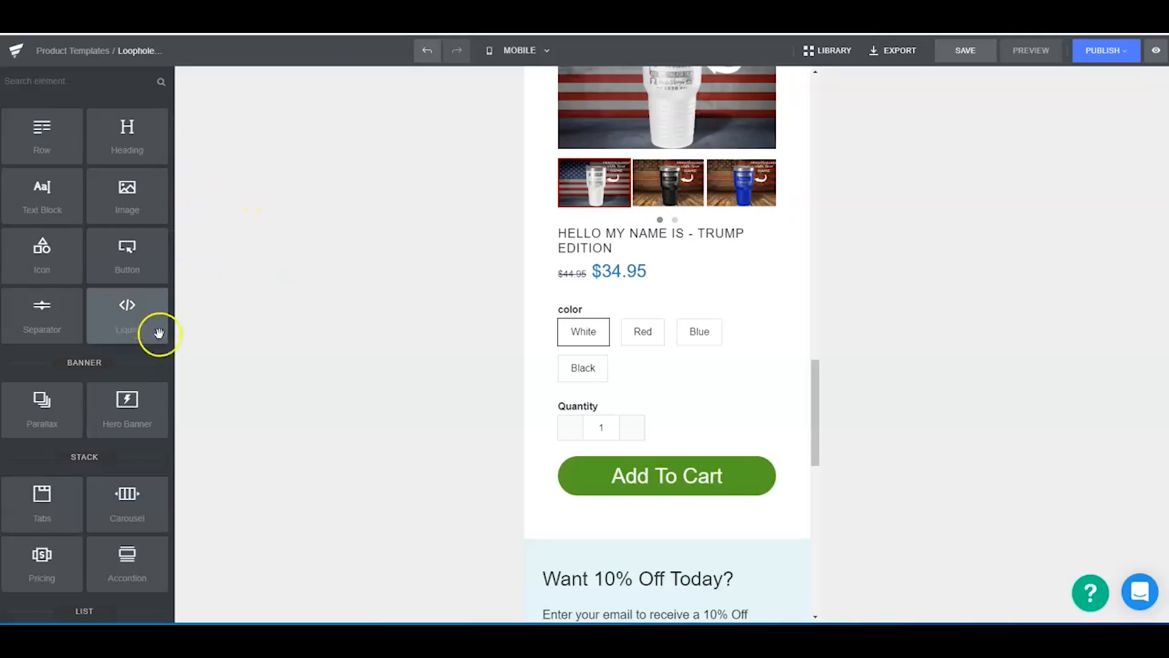
drag(129, 316, 633, 449)
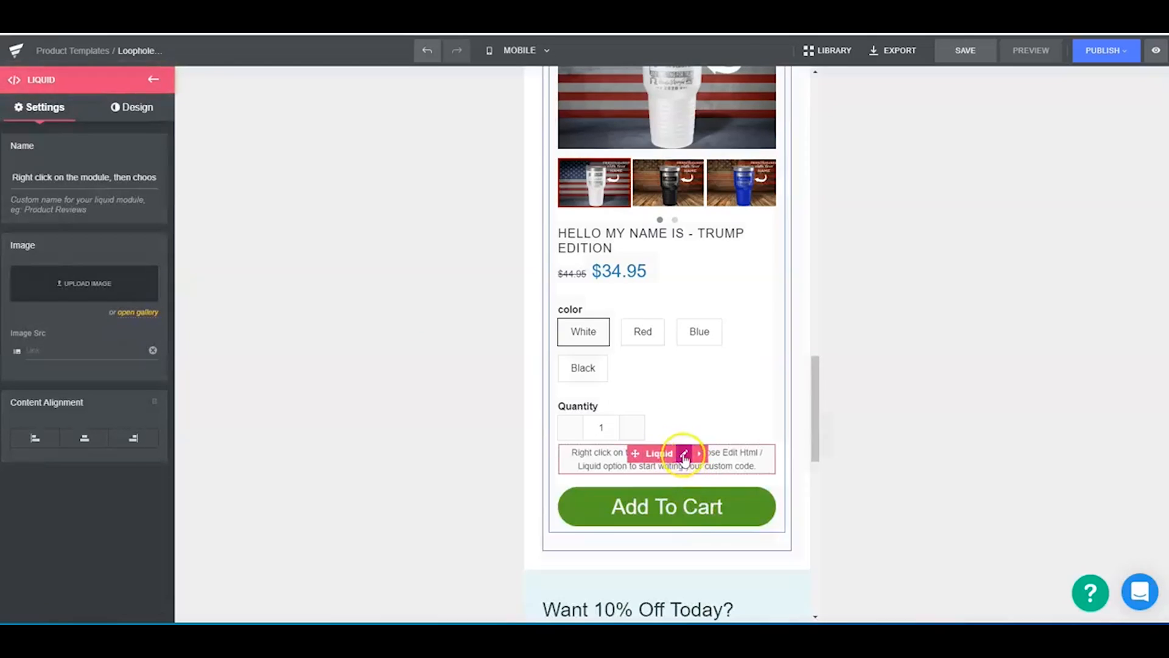
- Open the new Liquid element's code editor and select its placeholder line "You can custom HTML for here"
click(684, 453)
drag(454, 235, 298, 222)
click(343, 238)
drag(448, 238, 367, 233)
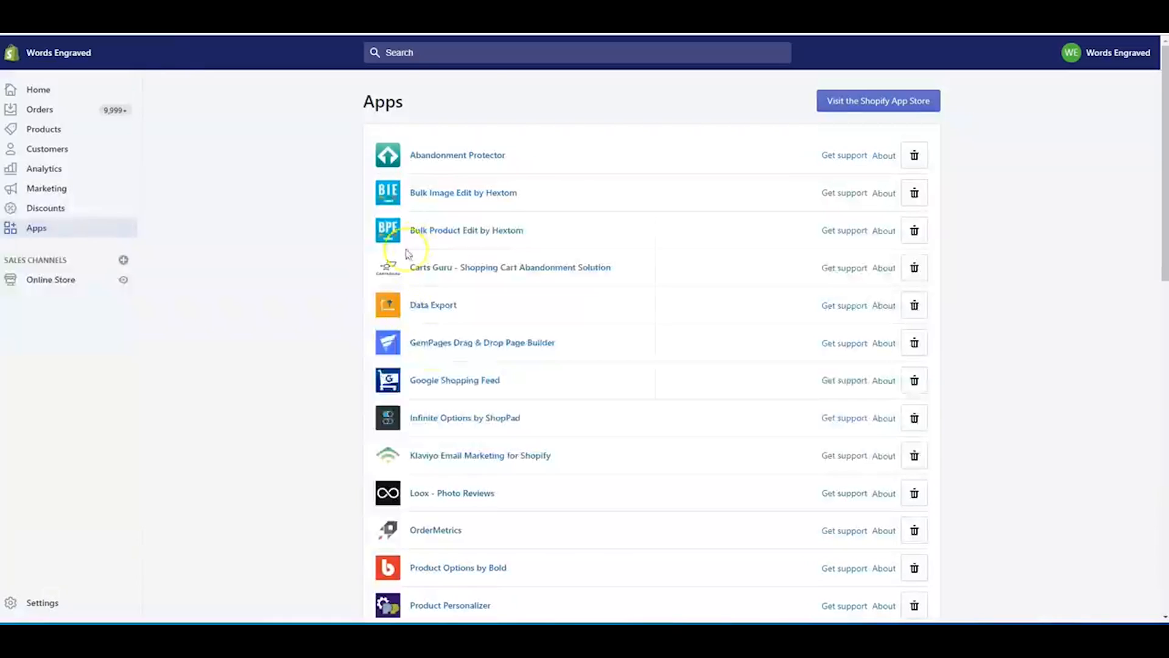
- Switch to the Shopify admin's installed apps, open Infinite Options by ShopPad and bring up the Getting Started Guide from its help page
scroll(477, 493, down, 2)
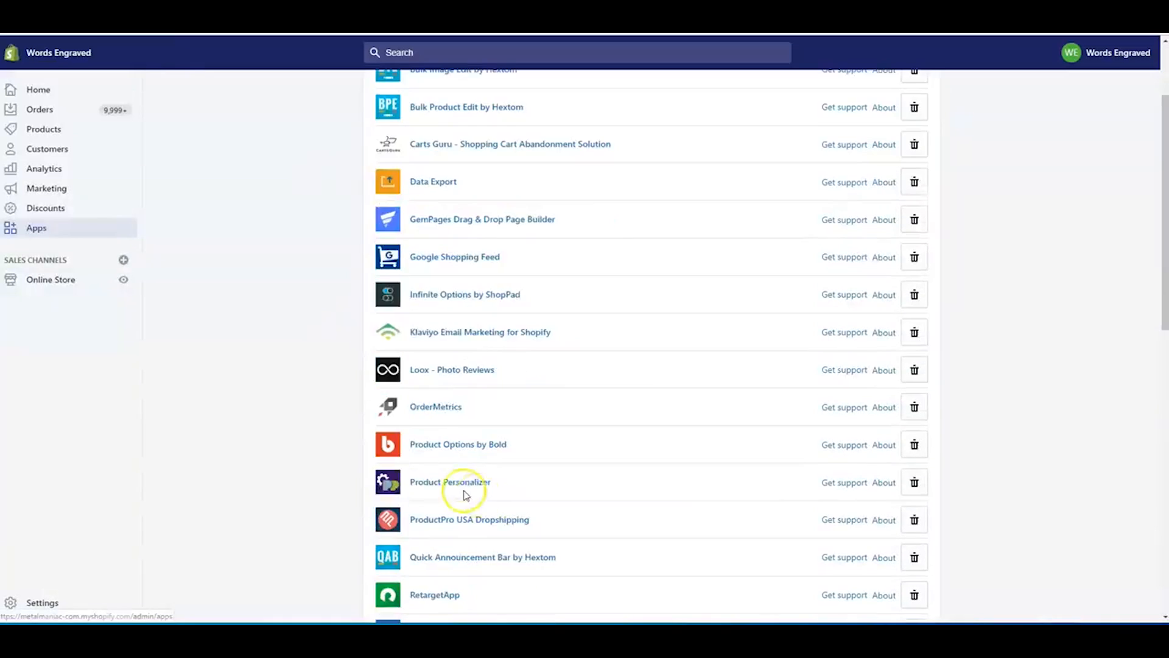
click(447, 295)
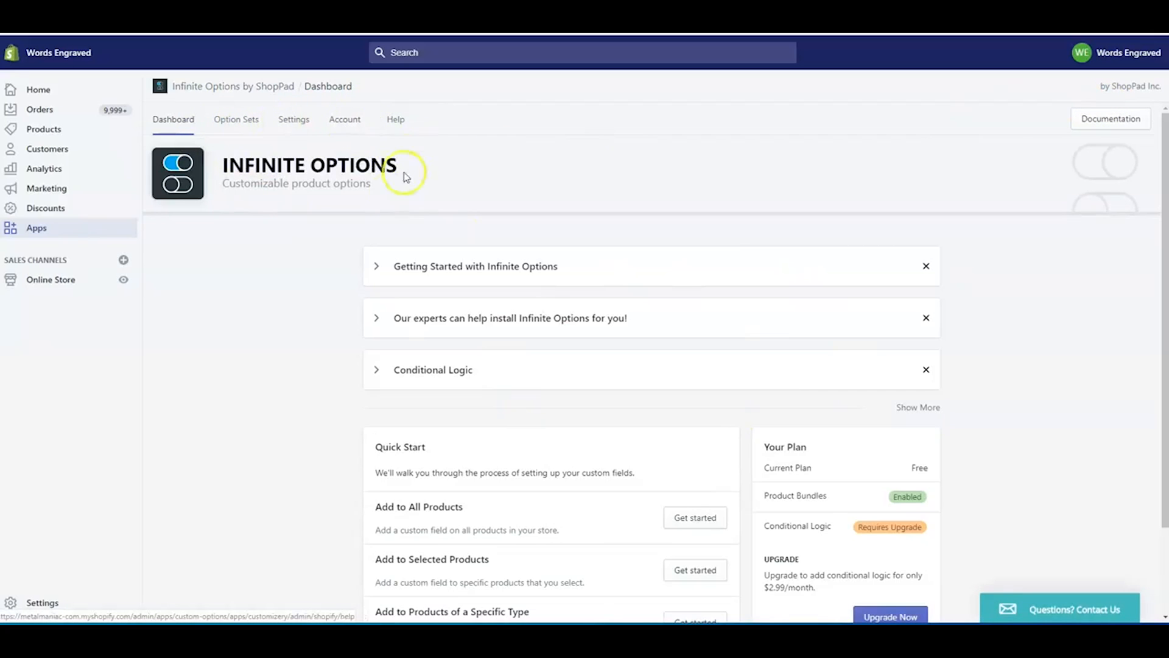
click(396, 120)
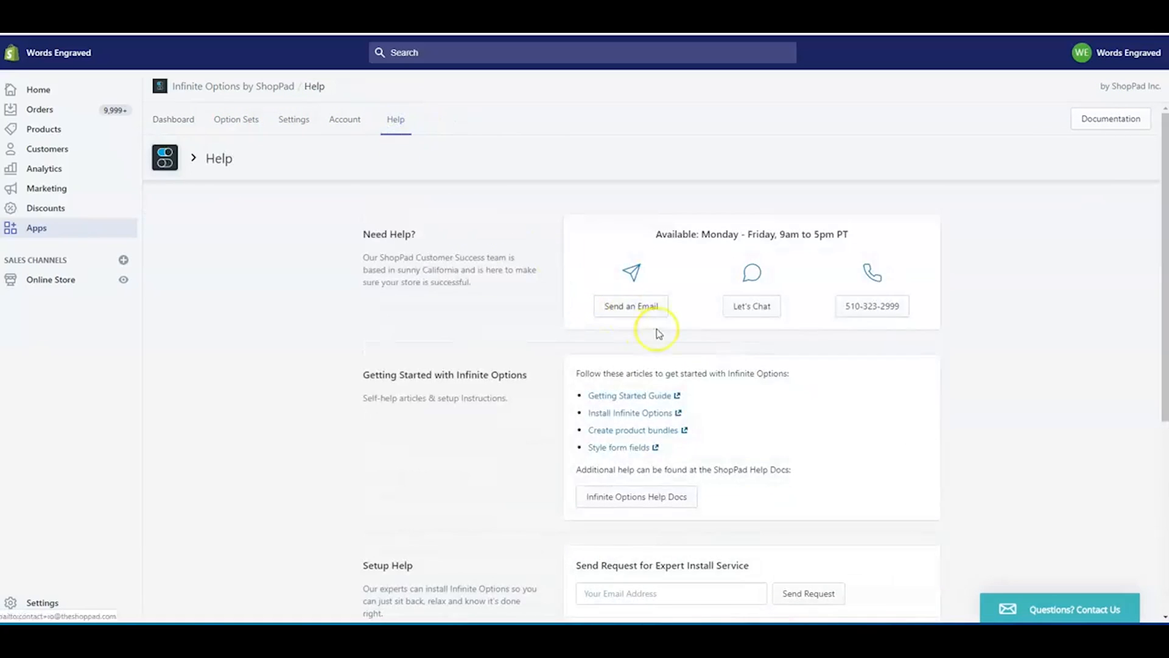
scroll(657, 333, down, 3)
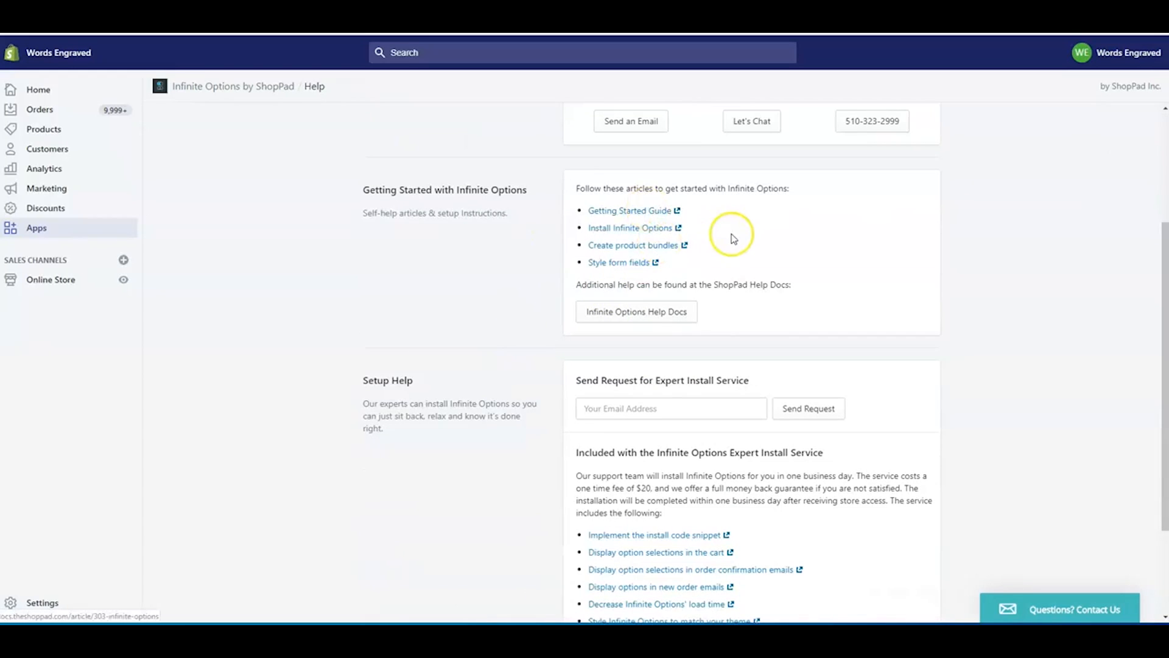
click(656, 209)
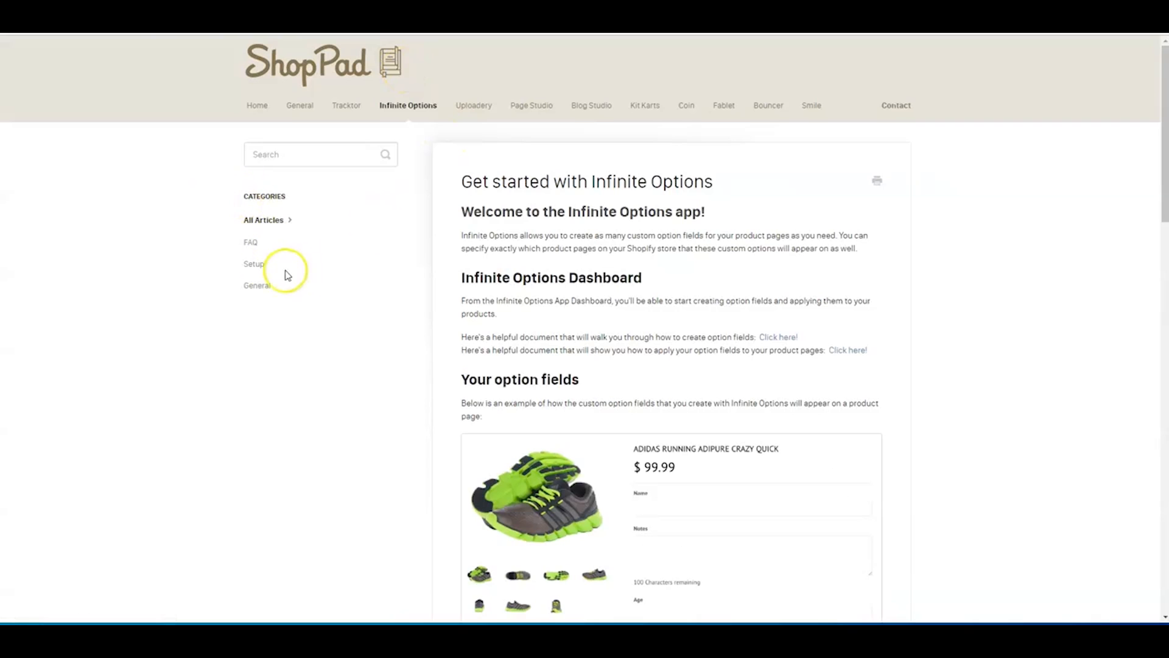
- In the ShopPad docs, open the Install Uploadery article and copy the snippet <div id="uploadery-container"></div>
scroll(308, 269, down, 4)
scroll(439, 311, up, 4)
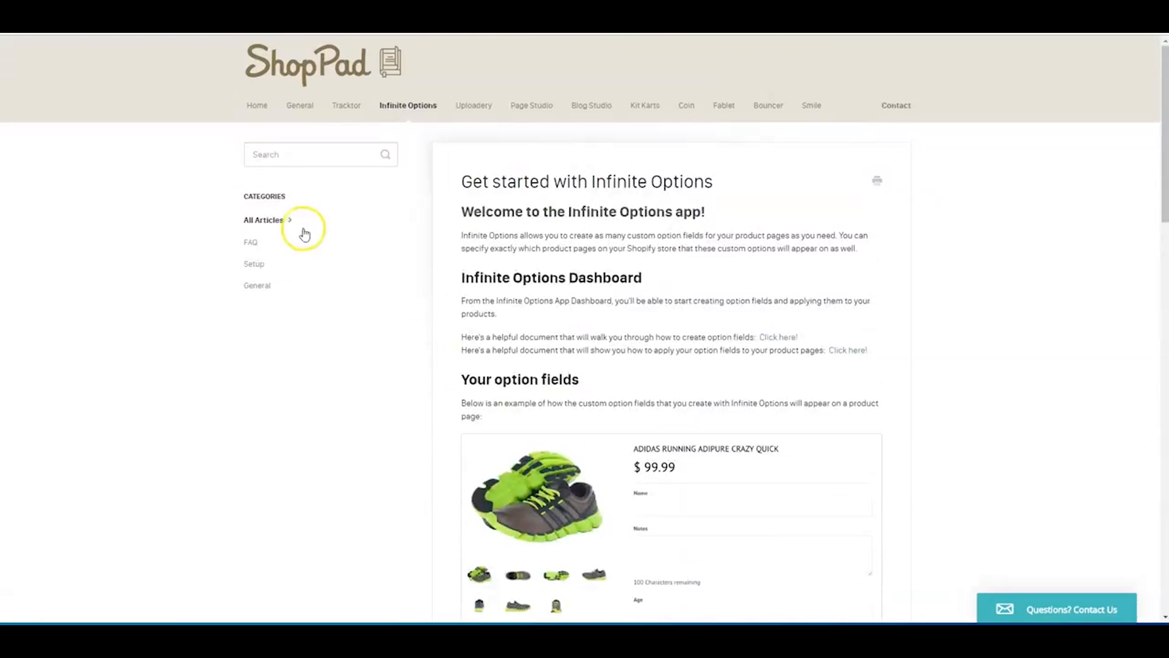
click(254, 252)
click(474, 105)
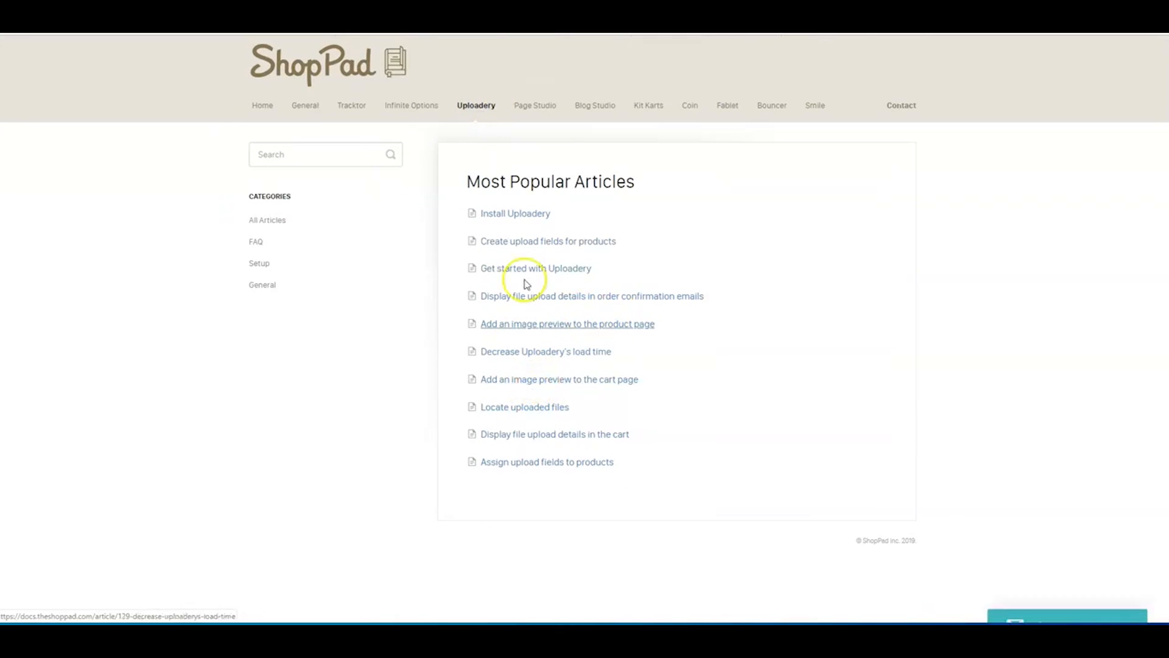
click(521, 214)
click(515, 260)
scroll(566, 328, down, 5)
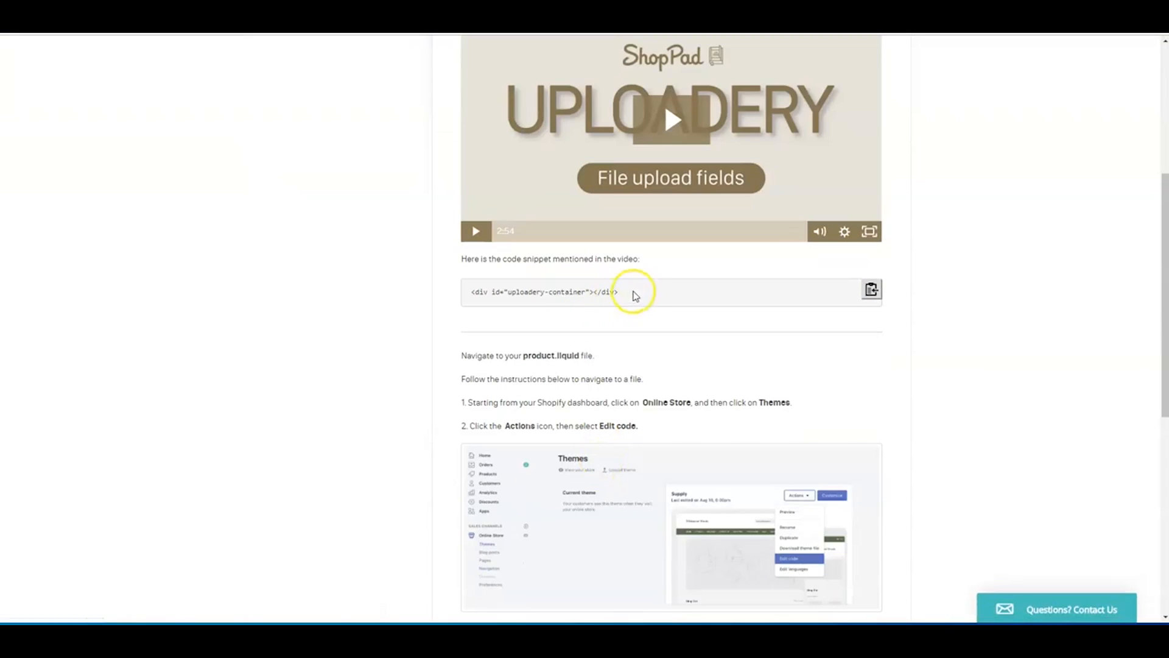
right_click(525, 292)
click(557, 301)
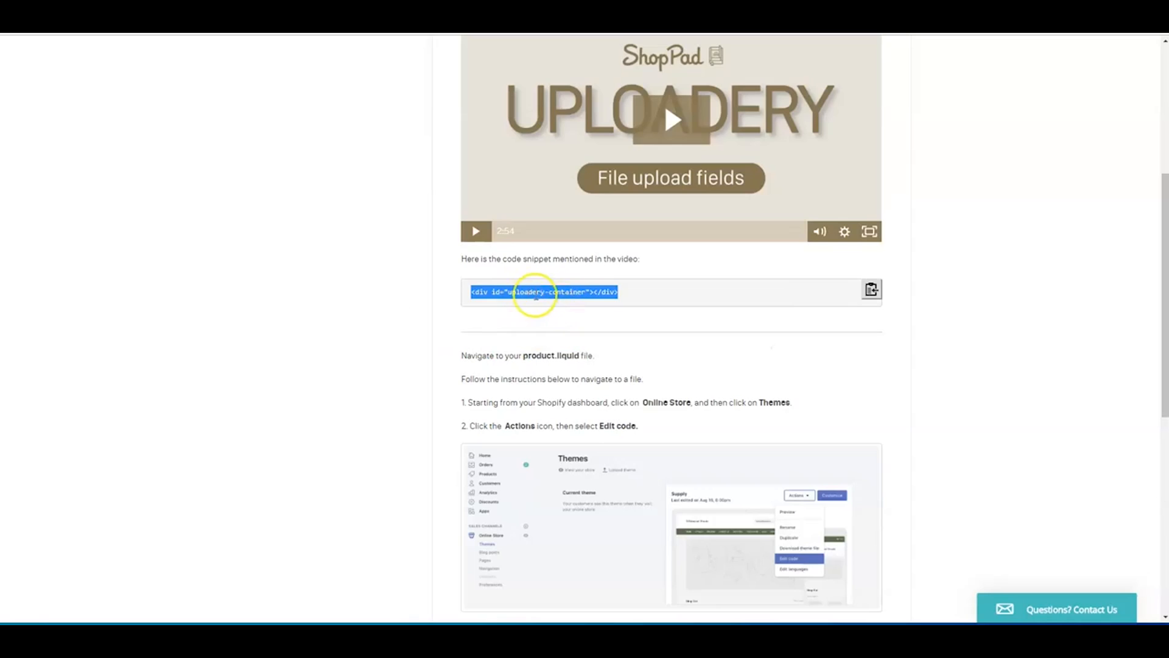
- Return to the start of the Install Uploadery article and go to the Infinite Options docs section
scroll(536, 295, up, 3)
scroll(499, 459, up, 2)
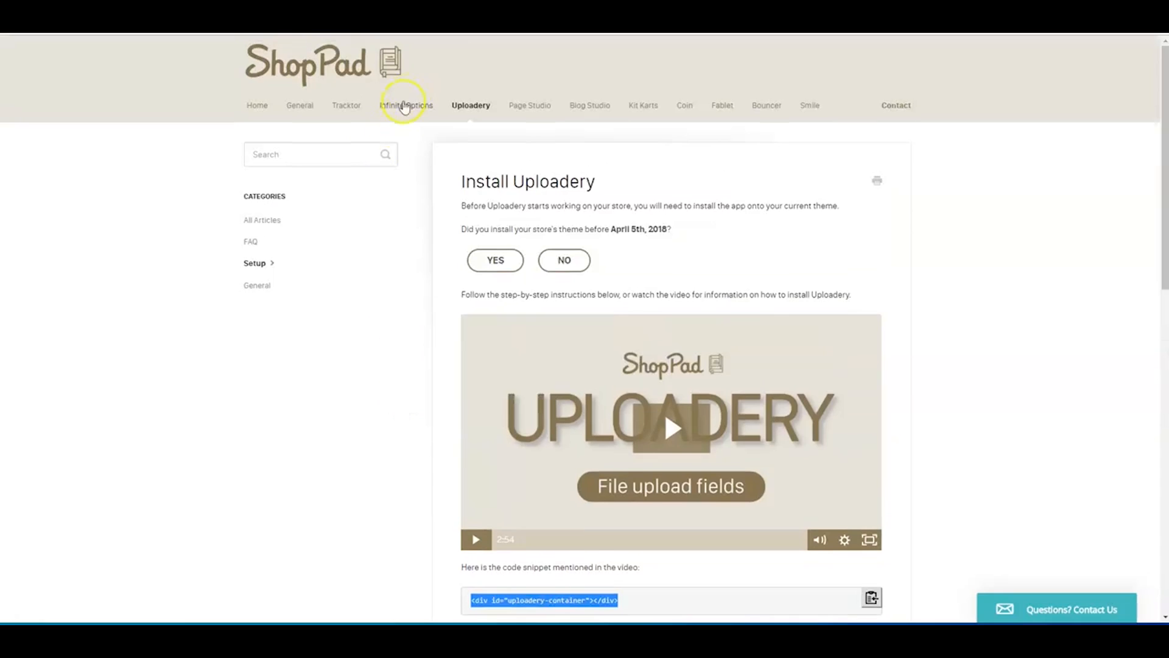
click(412, 111)
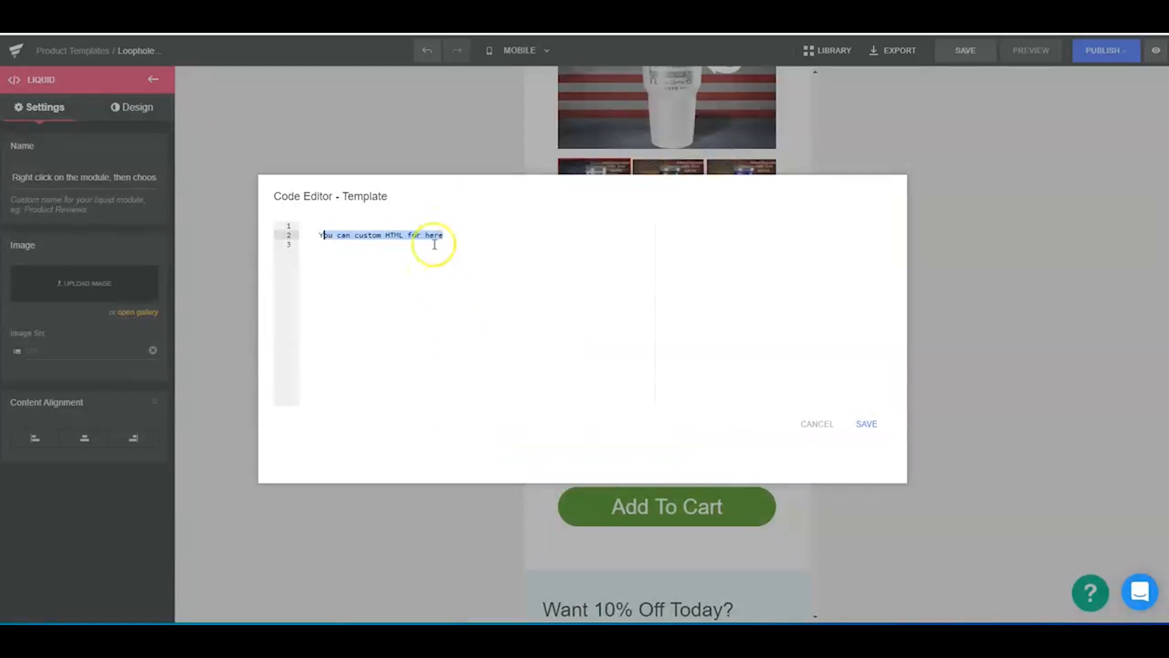
- Back in the GemPages editor, replace the Liquid element's placeholder code with <div id="uploadery-container"></div>, save it and leave the element's settings
right_click(413, 238)
click(344, 257)
right_click(327, 237)
click(381, 295)
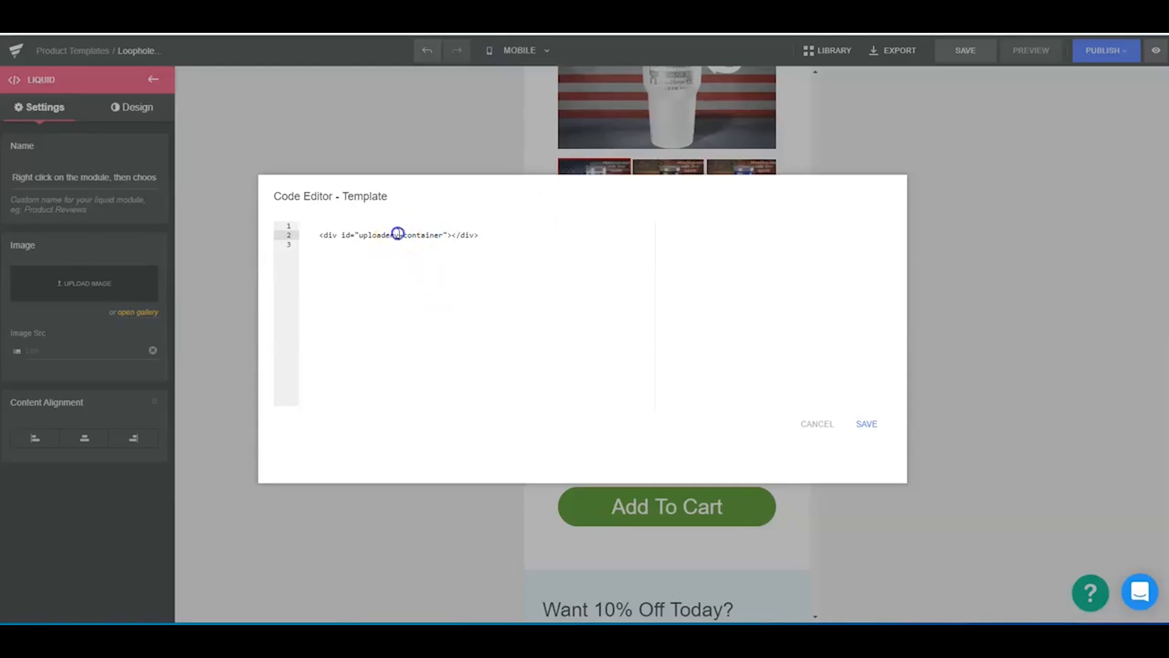
drag(364, 237, 360, 240)
click(361, 240)
click(862, 426)
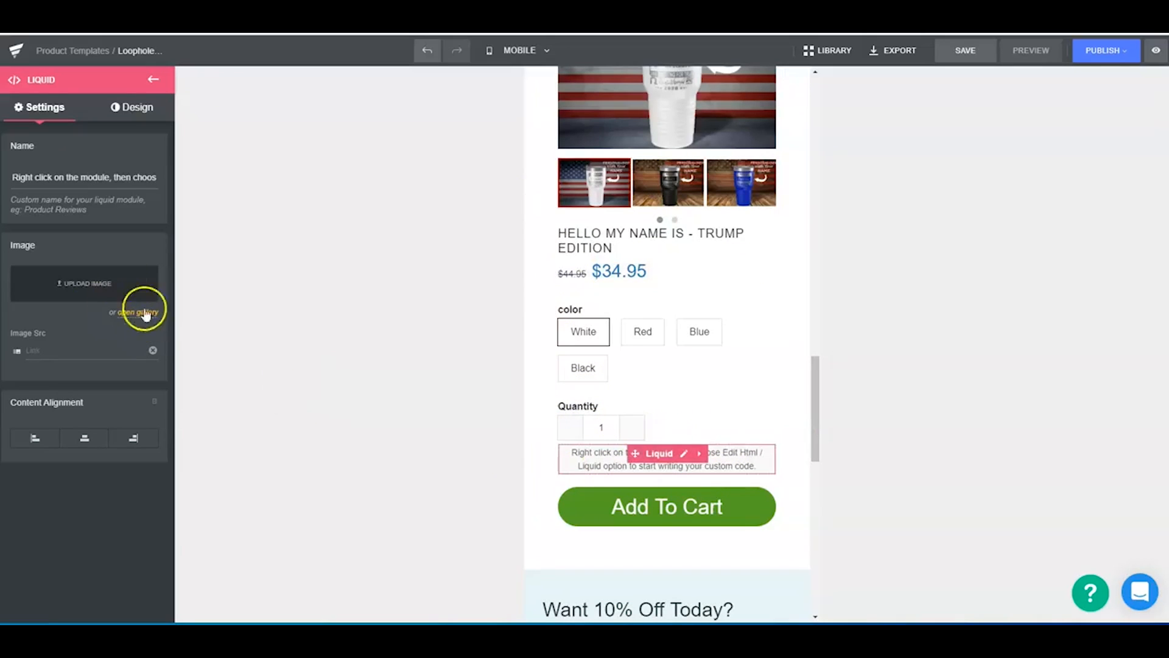
click(153, 79)
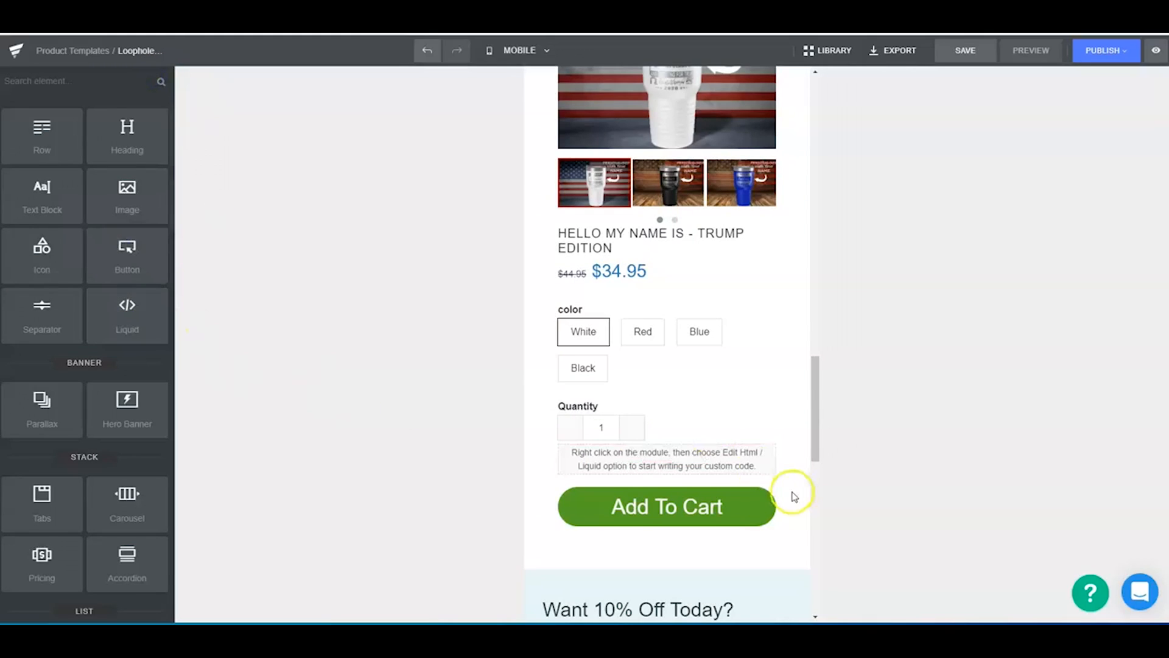
- Insert a Separator between the countdown and the "TALK ABOUT YOUR PRODUCT HERE" heading
scroll(720, 384, down, 7)
scroll(711, 465, up, 3)
scroll(711, 464, up, 15)
scroll(697, 469, down, 9)
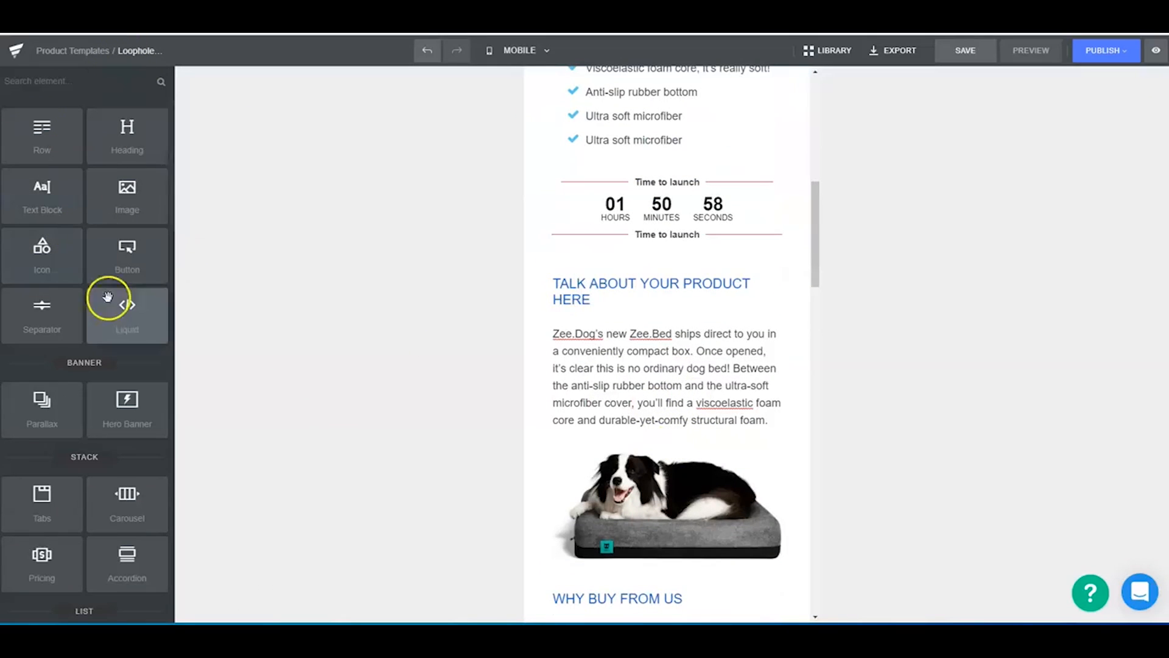
drag(42, 317, 637, 261)
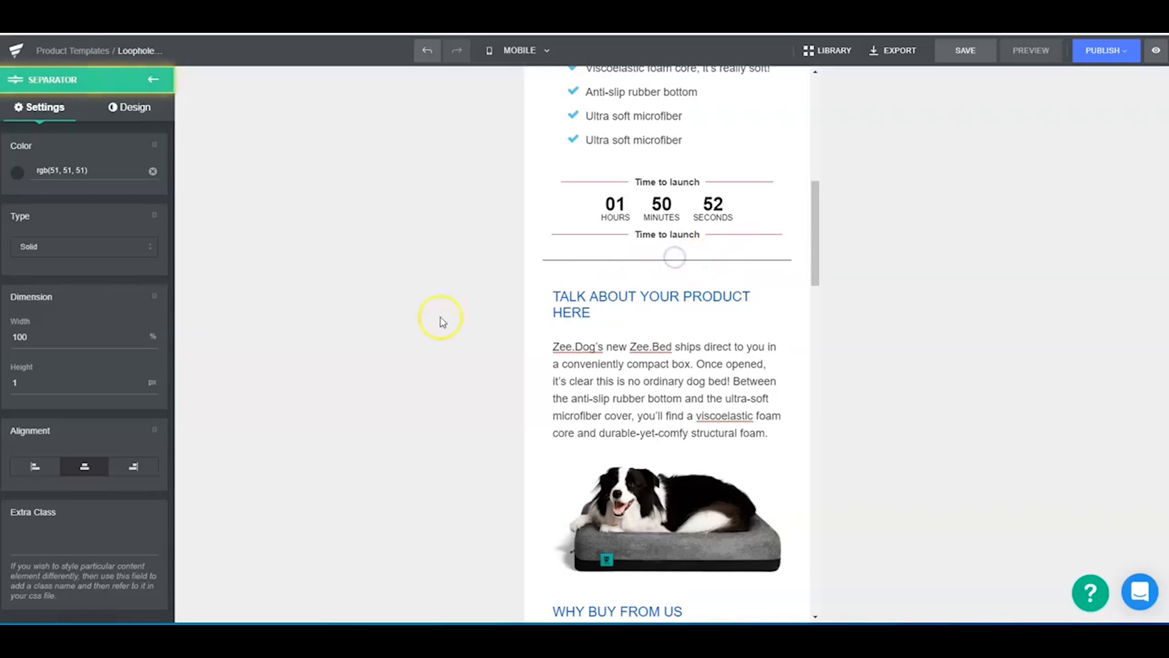
- Set the separator's color to near-black #0a0a0a and its type to Dashed
click(18, 172)
drag(29, 272, 11, 298)
click(227, 180)
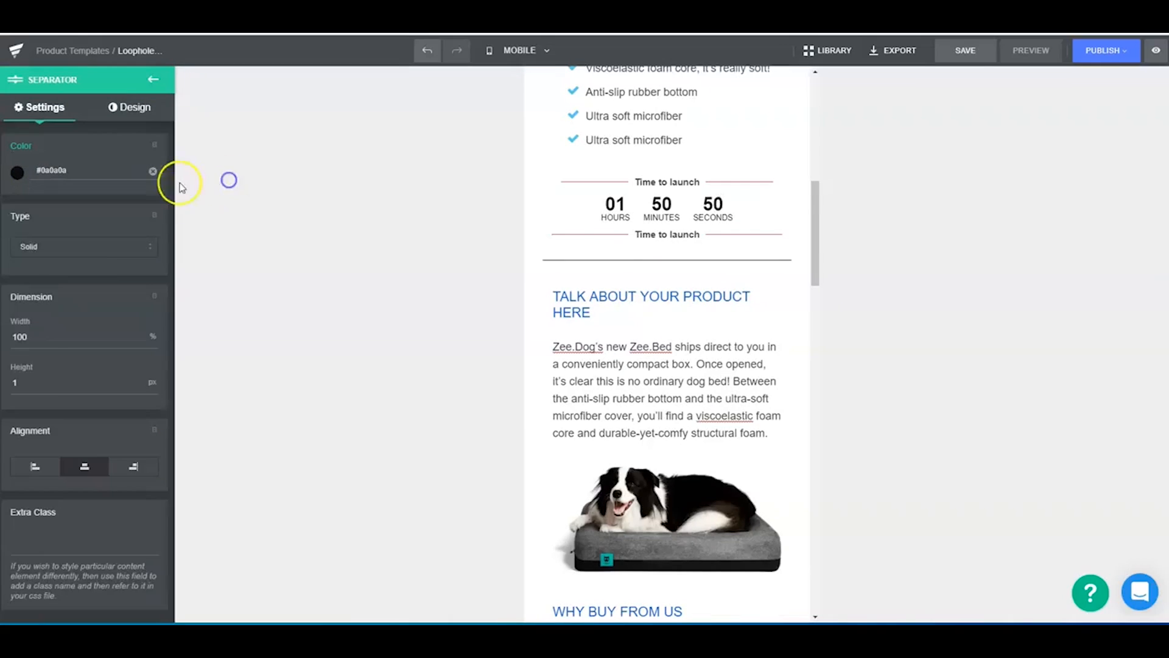
click(76, 246)
click(48, 291)
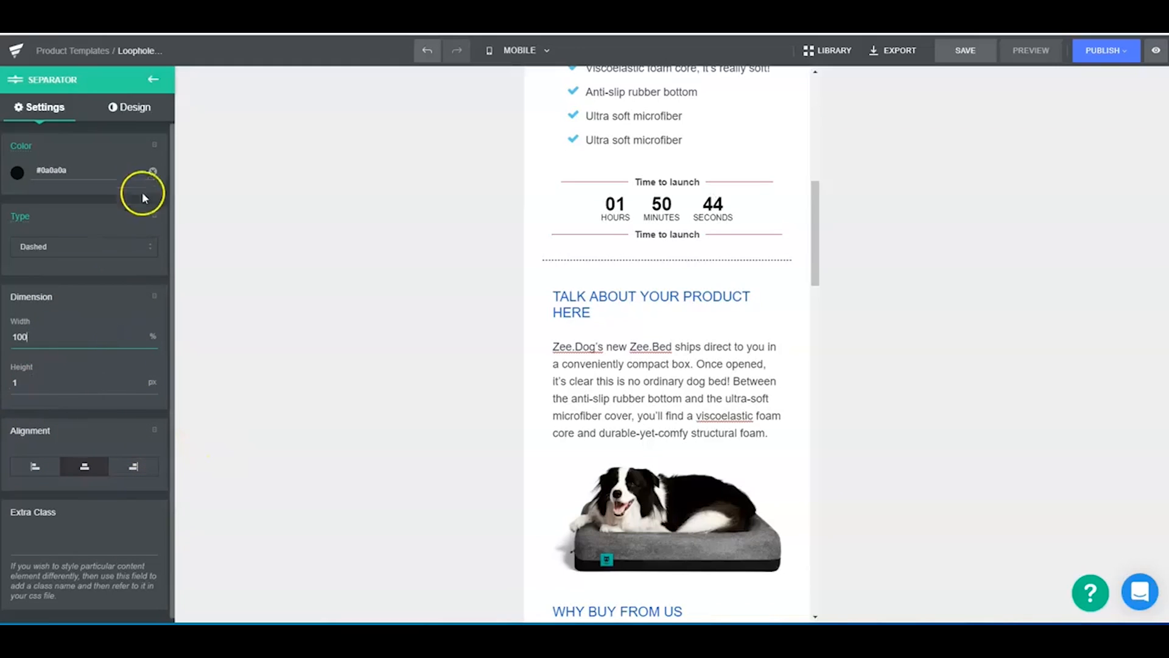
- Duplicate the dashed separator twice and move one copy between the last dog bed image and the product block
click(697, 260)
click(691, 258)
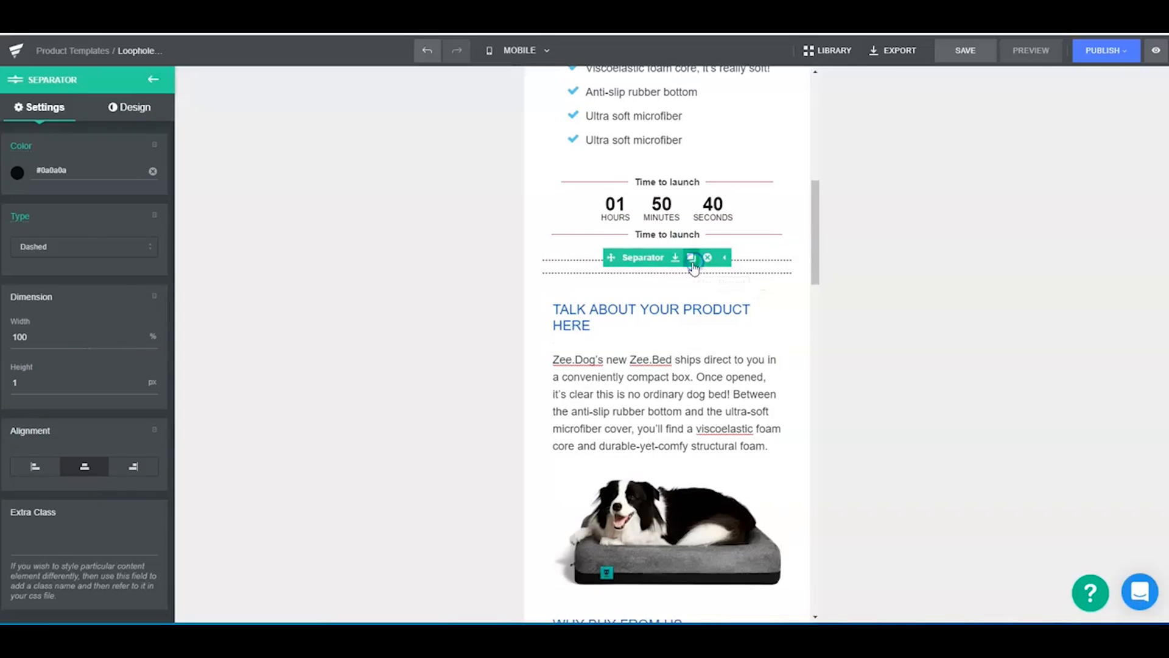
click(691, 258)
click(666, 286)
drag(640, 283, 589, 472)
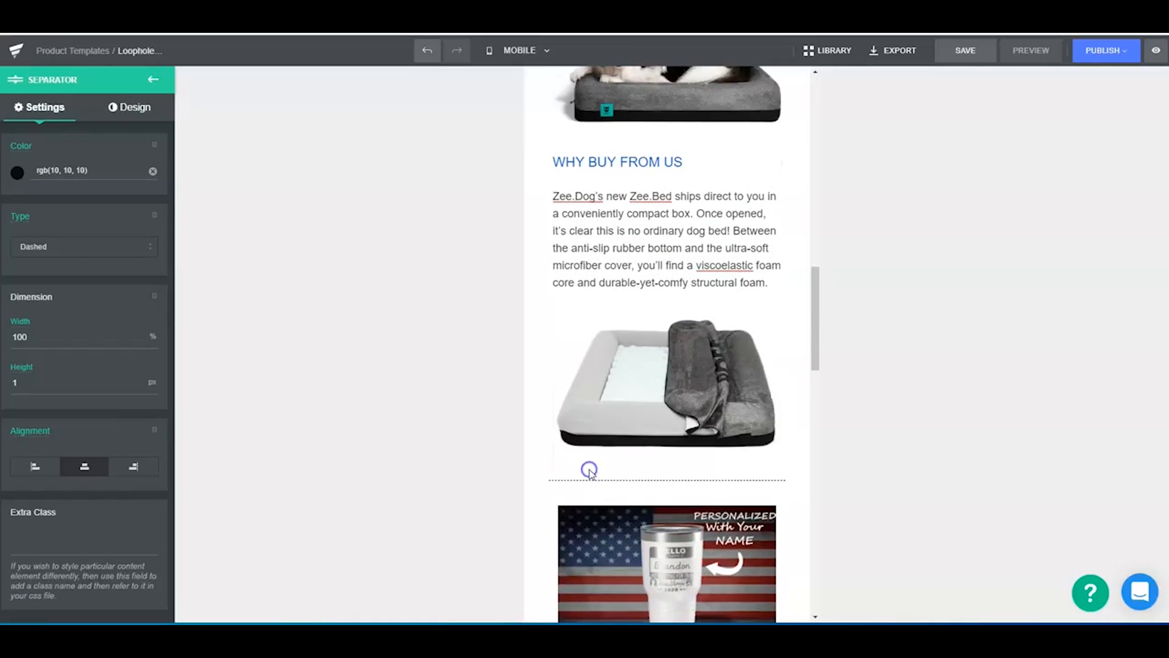
- Move the other separator copy below the product block, above the "Want 10% Off Today?" section, and leave its settings
scroll(637, 245, up, 8)
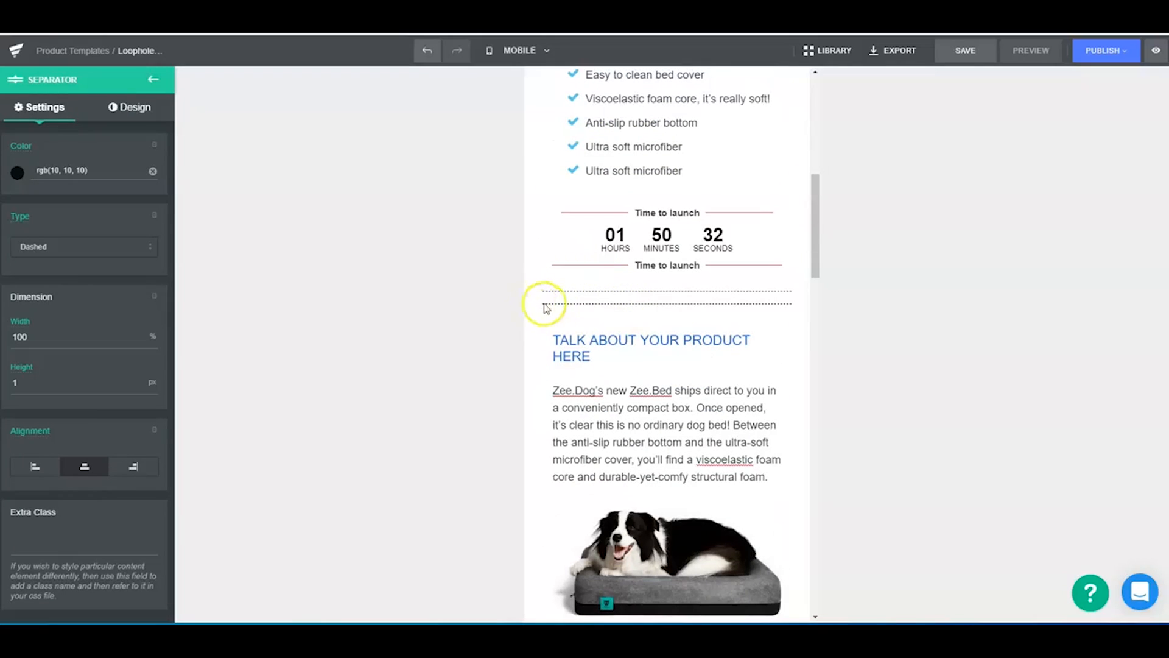
drag(635, 301, 623, 393)
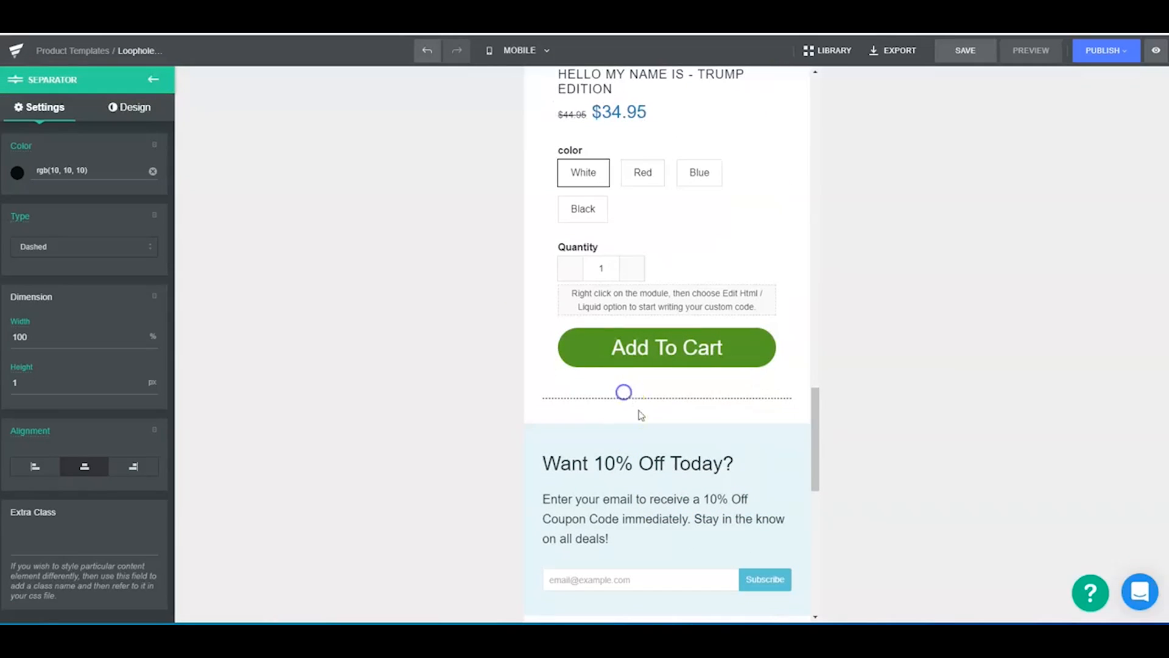
click(150, 79)
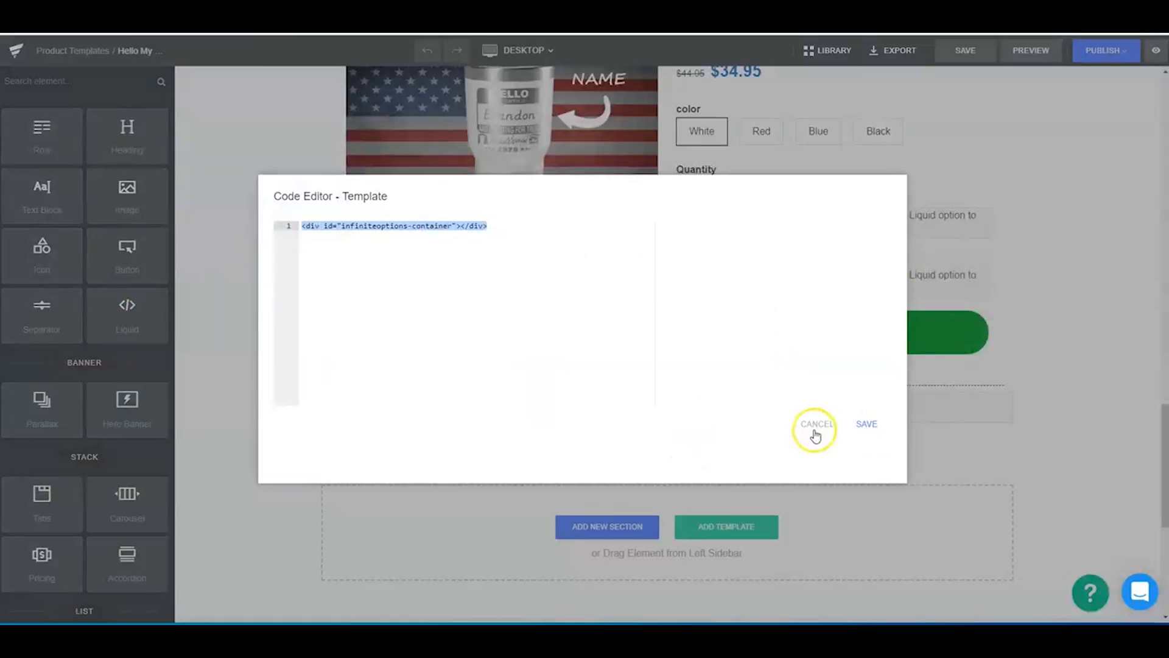
- In the "Hello My..." product template, close the open code editor and copy the looxReviews div code from the reviews Liquid element
click(823, 427)
scroll(652, 391, down, 6)
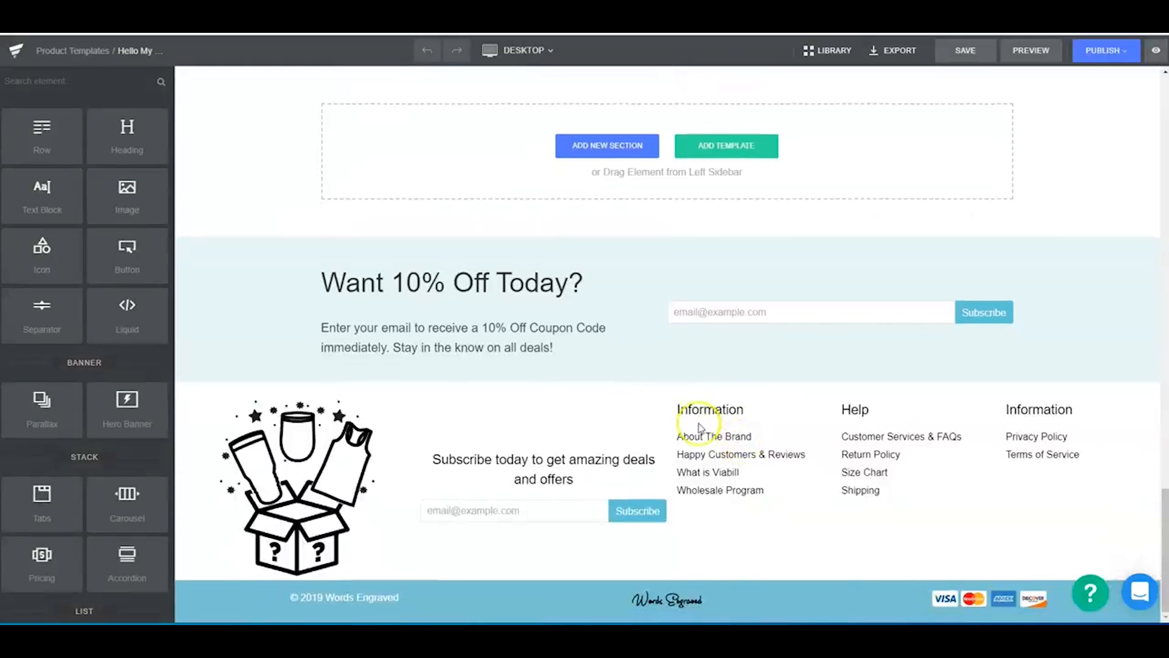
scroll(572, 348, up, 5)
mouse_move(653, 340)
click(685, 329)
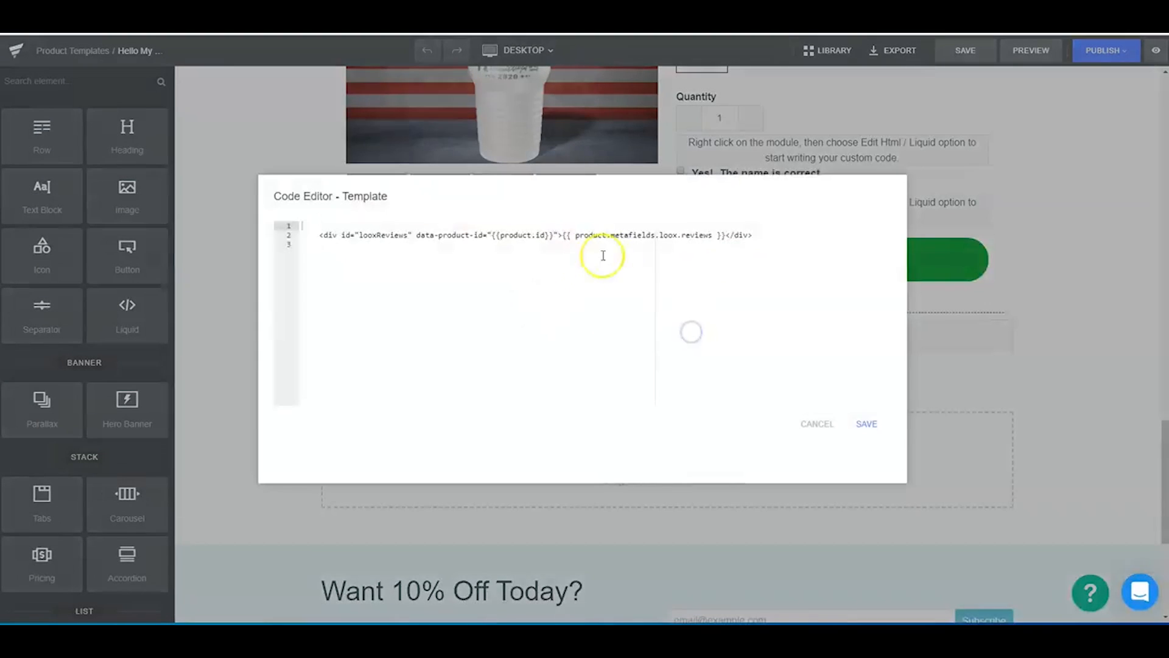
drag(776, 236, 316, 235)
right_click(392, 245)
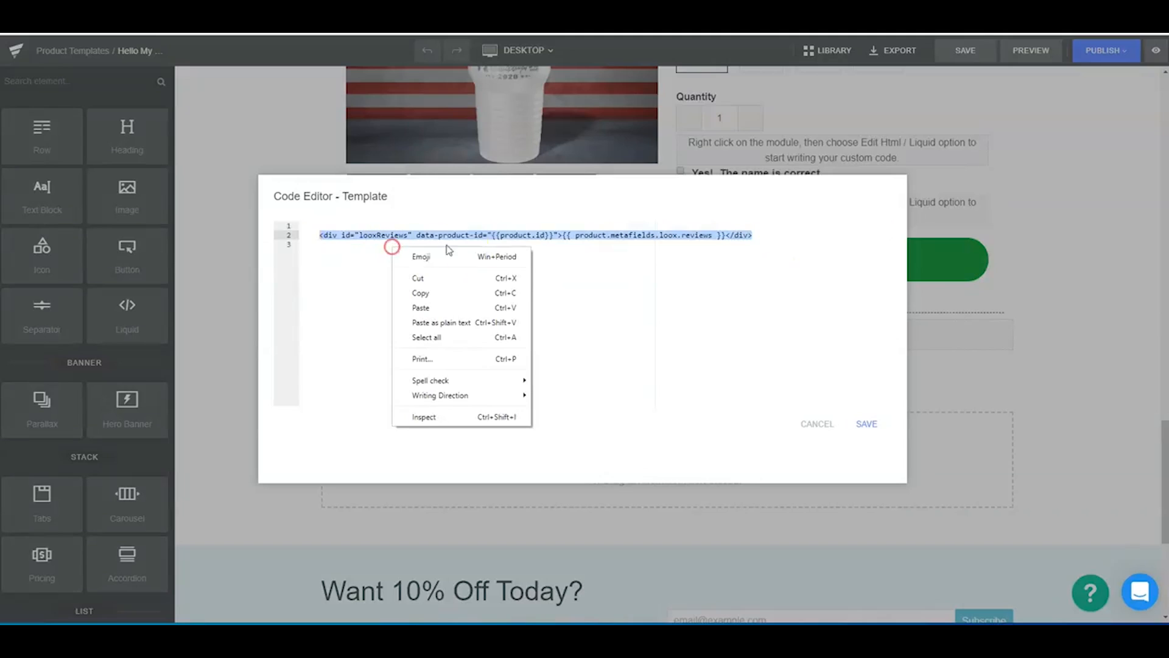
click(449, 292)
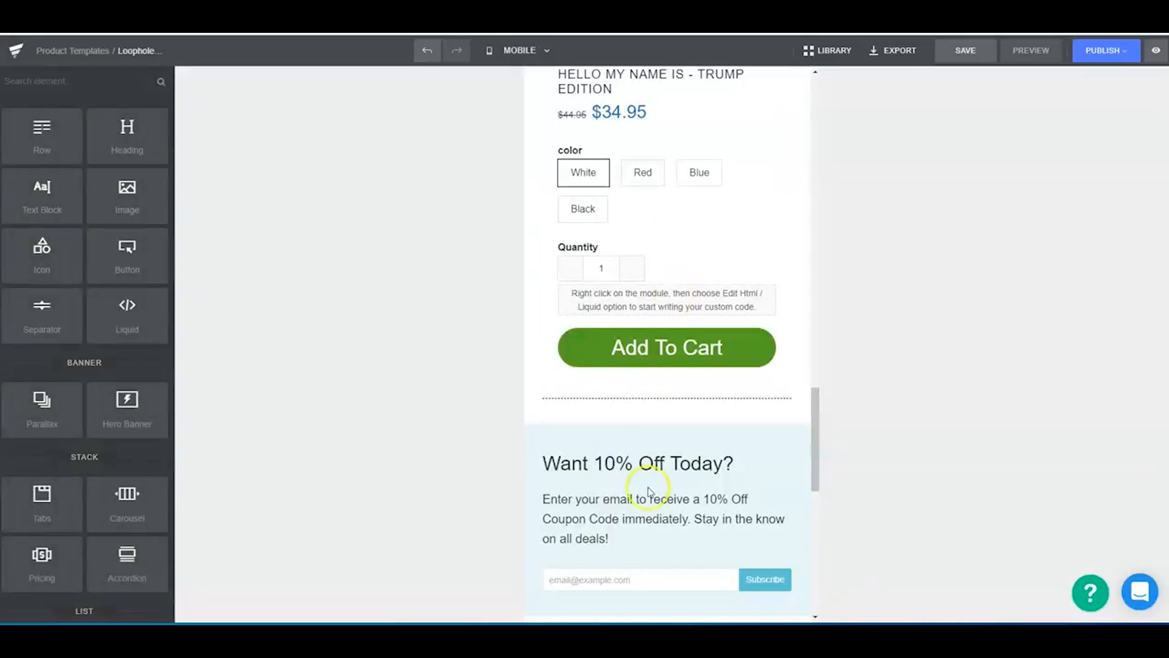
- Back in the Loophole template, insert a Liquid element between the lower dashed separator and the "Want 10% Off Today?" section
scroll(700, 426, down, 3)
scroll(700, 335, up, 3)
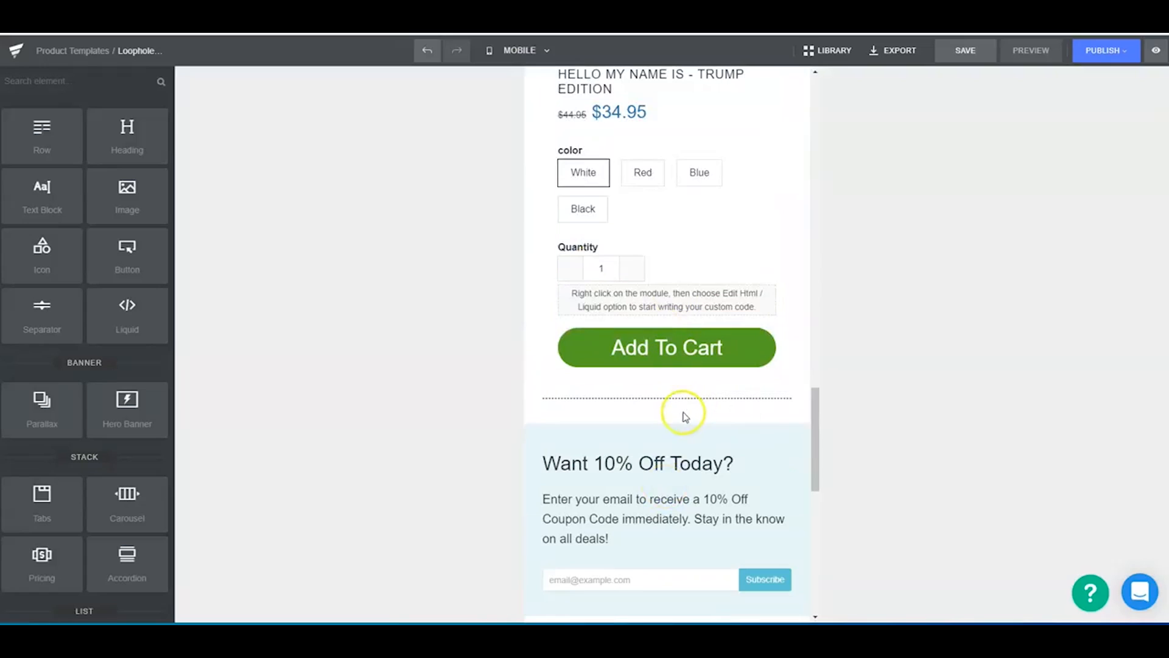
drag(127, 316, 648, 428)
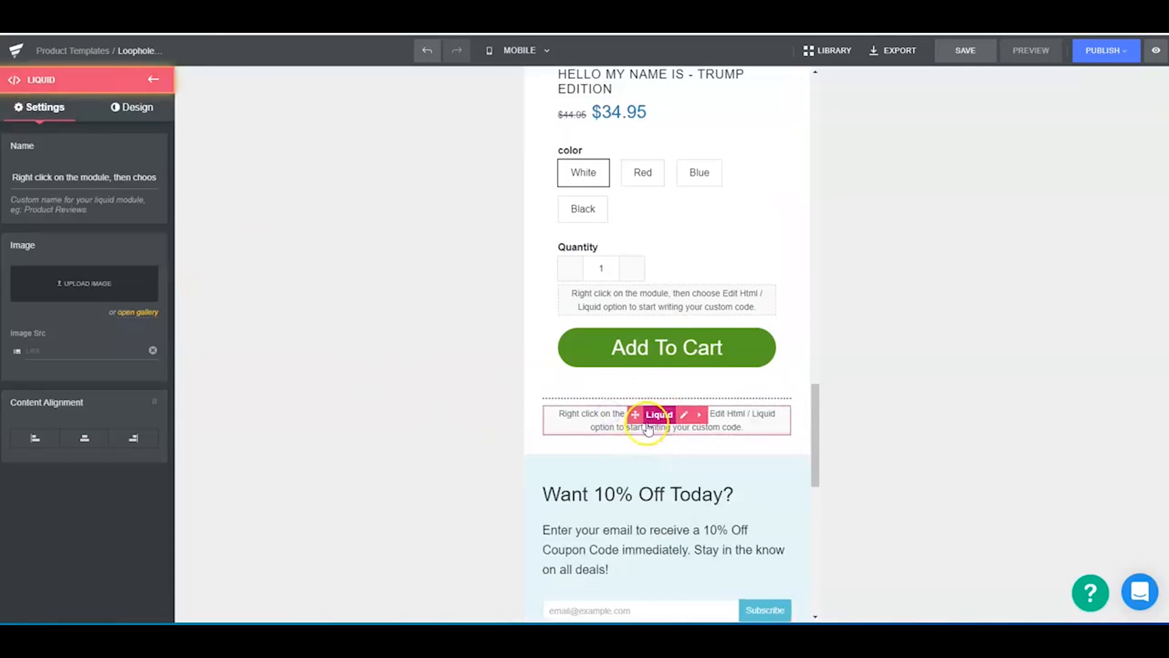
- Paste the looxReviews div code into the new Liquid element above the "Want 10% Off Today?" section and save it
click(680, 414)
right_click(344, 259)
drag(448, 238, 320, 235)
right_click(327, 237)
click(391, 299)
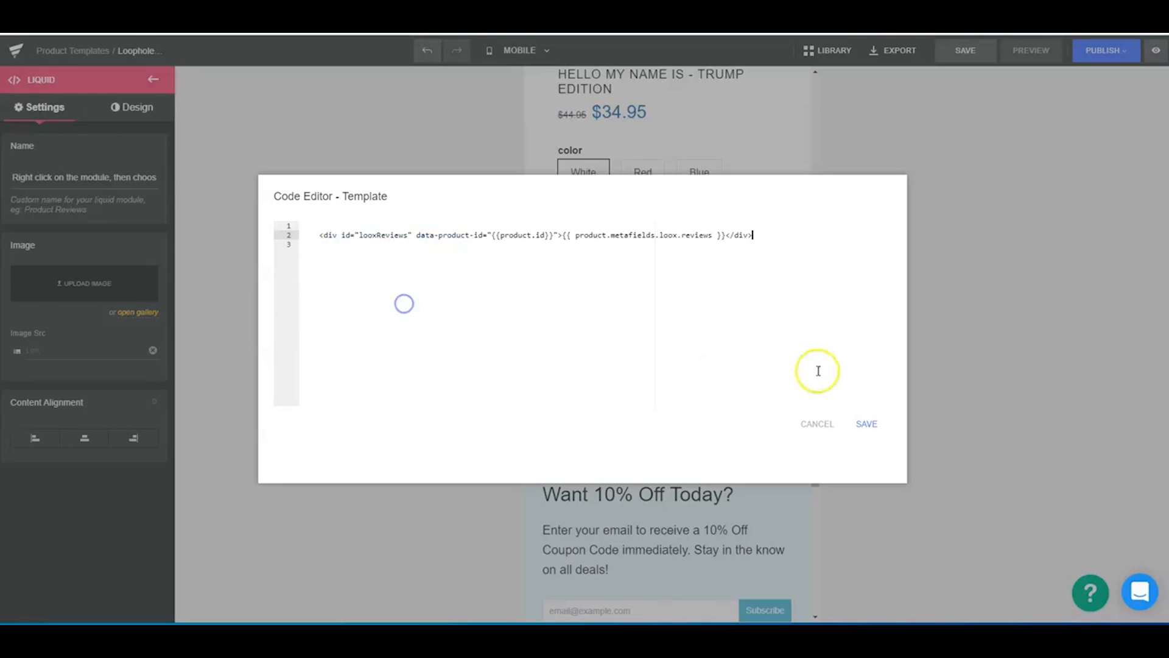
click(853, 426)
- Set the price color in the upper product block to blue, #285df0
scroll(715, 413, up, 10)
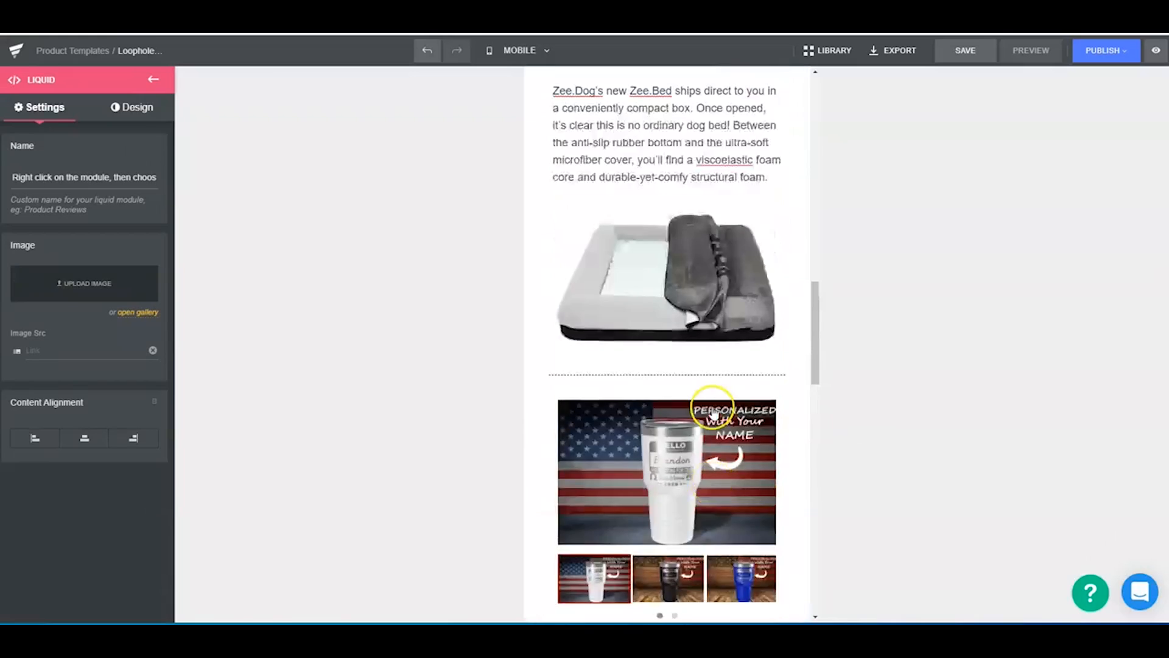
scroll(716, 412, up, 10)
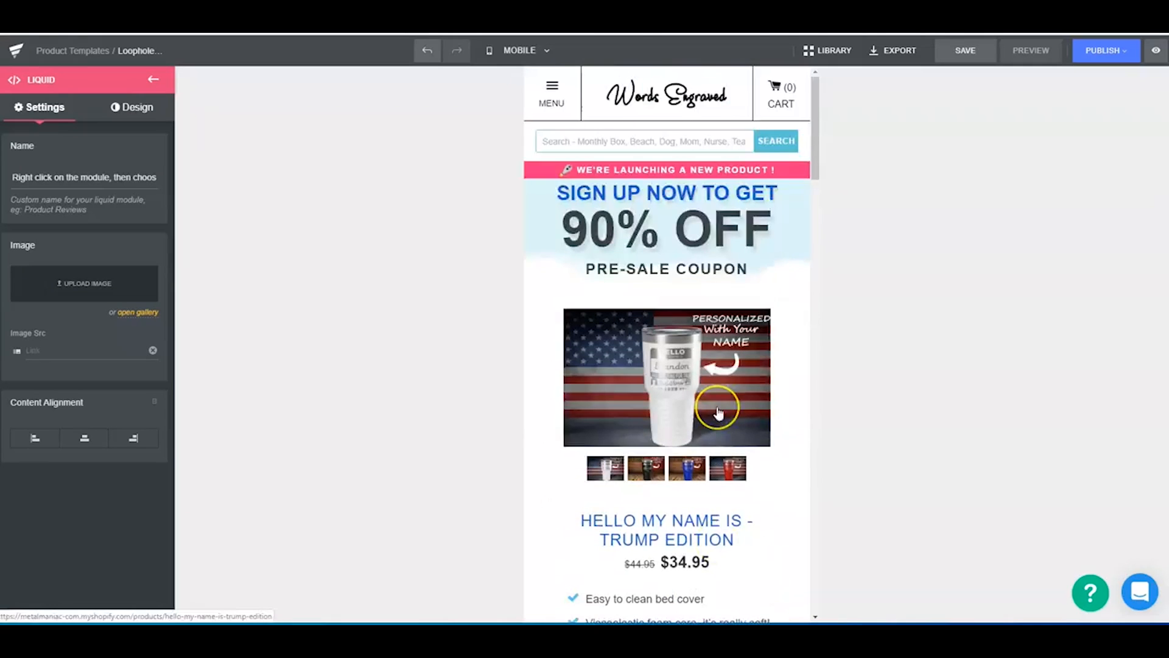
scroll(720, 397, down, 5)
click(685, 253)
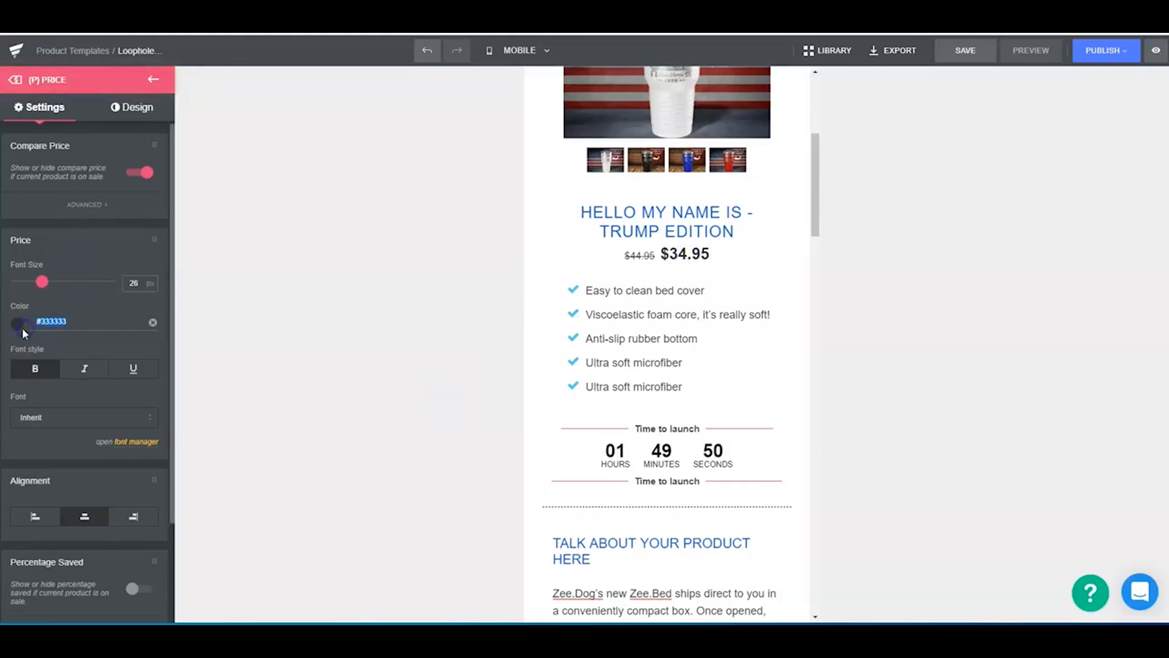
click(22, 328)
click(89, 448)
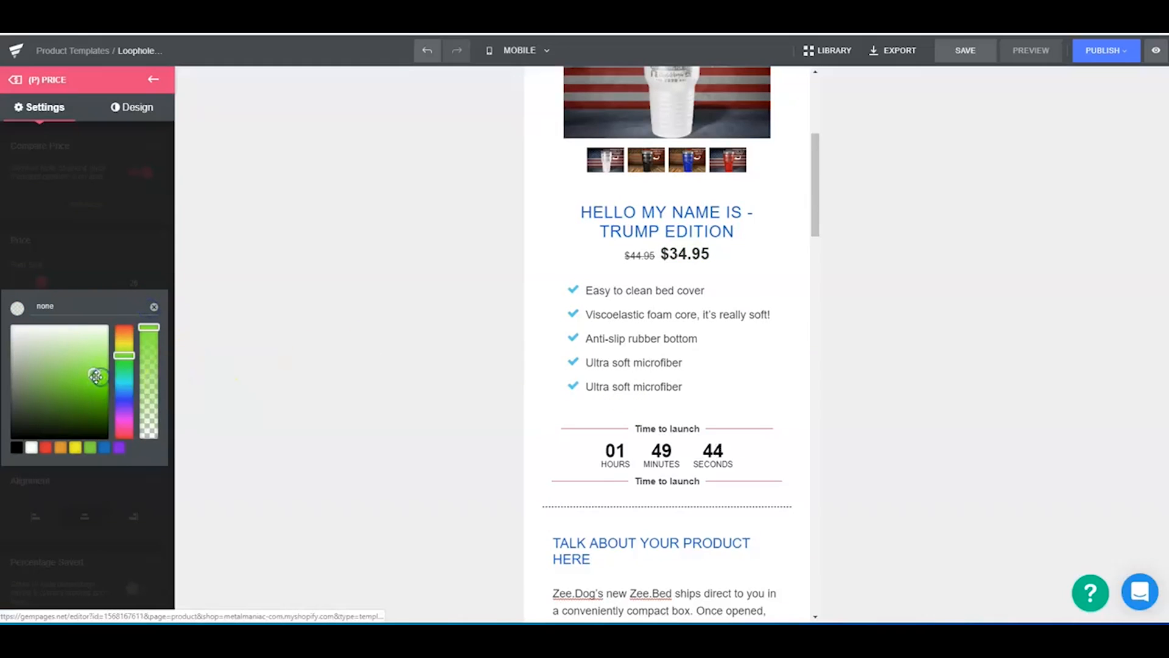
click(685, 253)
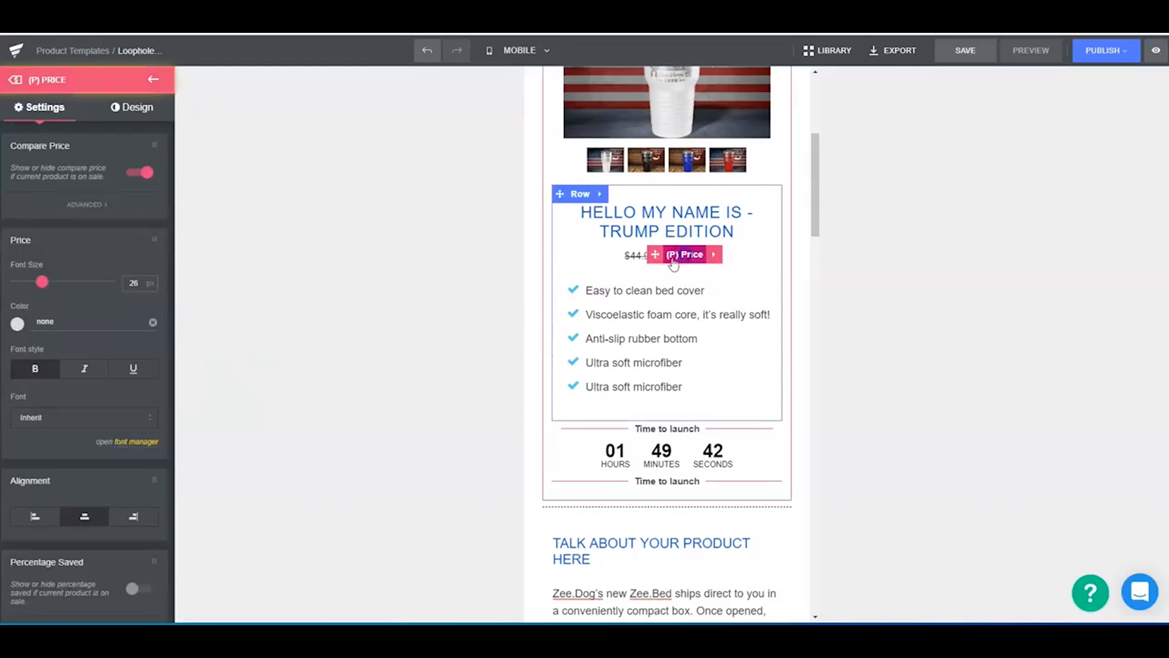
click(42, 340)
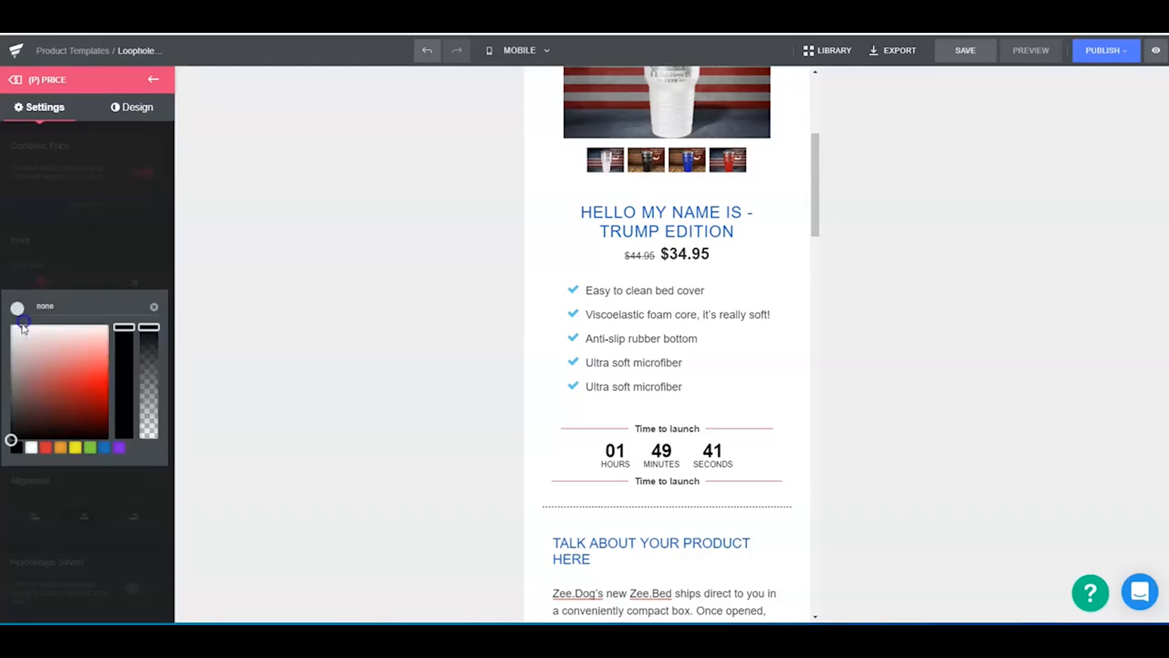
click(88, 447)
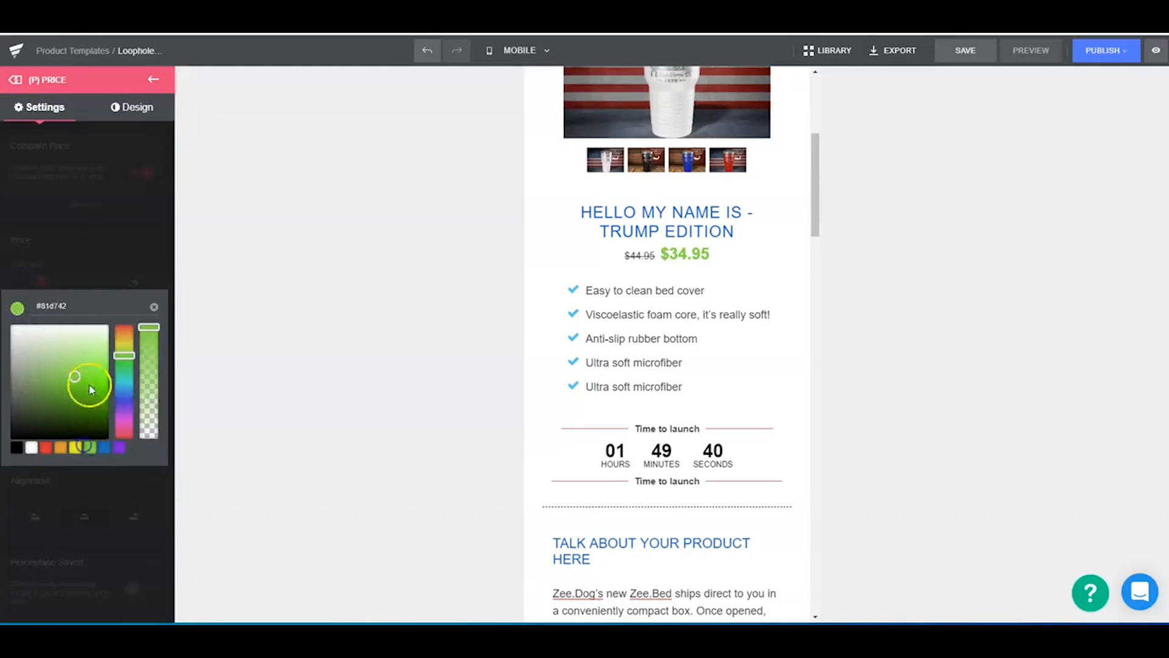
click(121, 394)
click(386, 372)
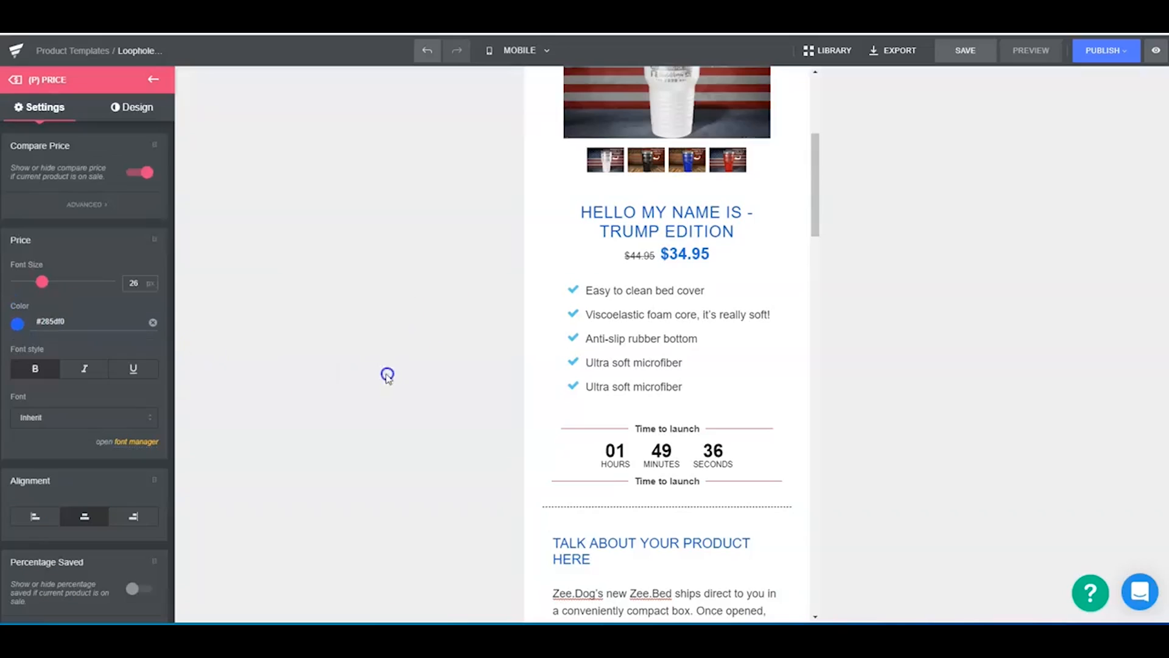
- Examine the background color and image settings of the "90% OFF" pre-sale banner row
scroll(674, 326, up, 3)
scroll(748, 170, up, 2)
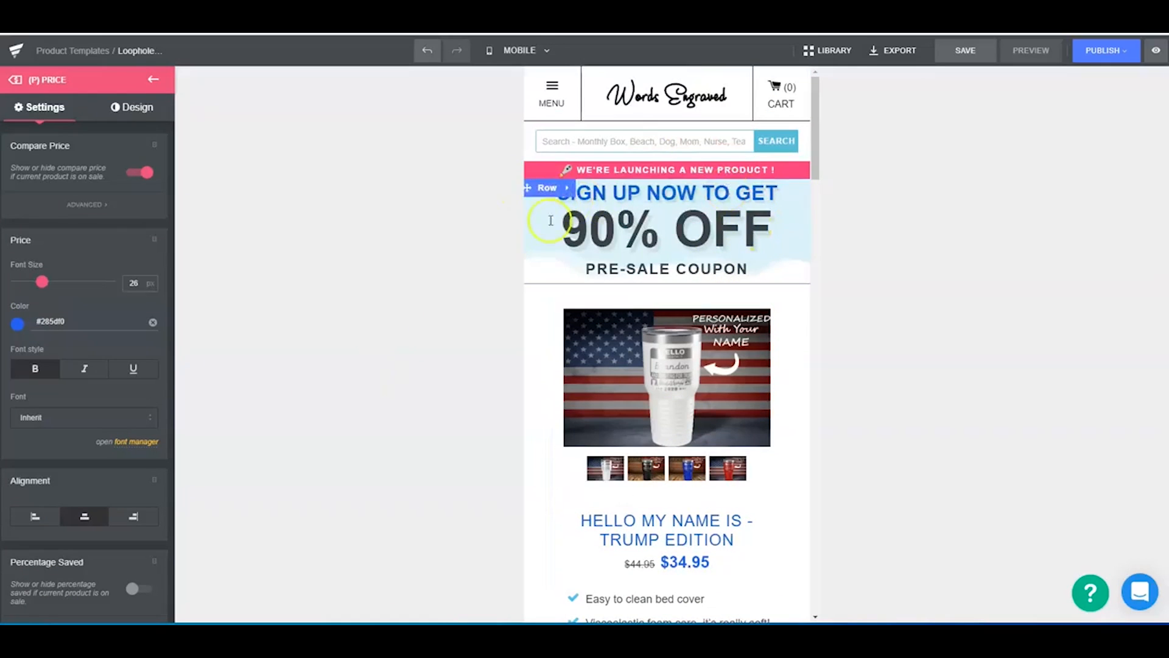
click(548, 188)
click(125, 107)
click(59, 214)
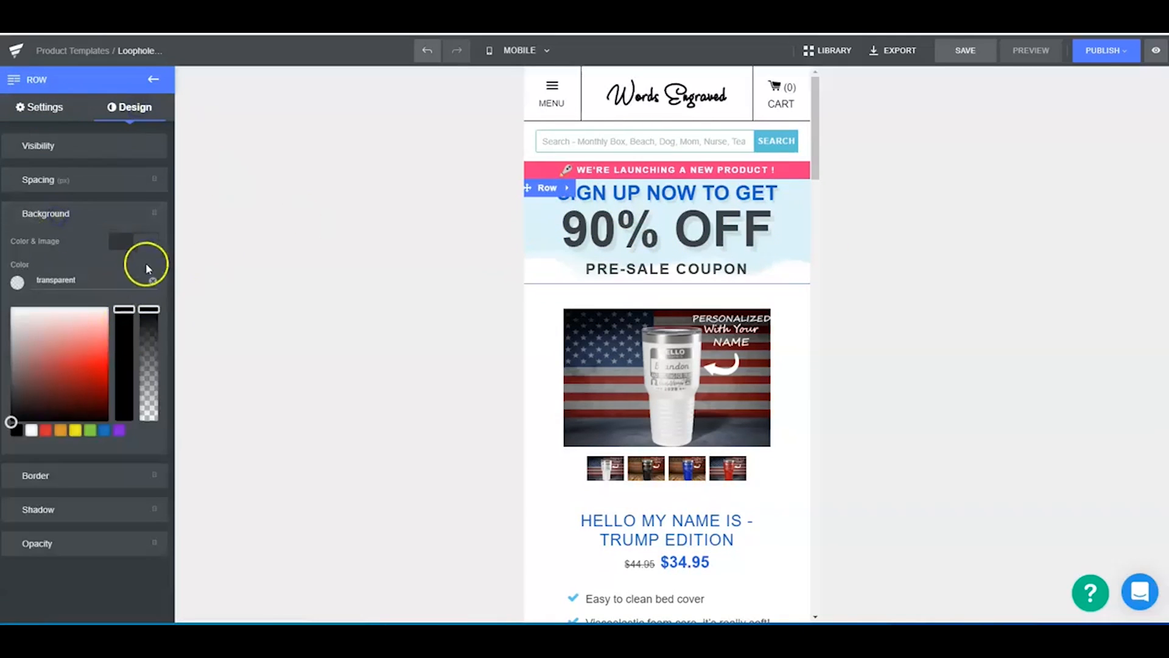
click(145, 243)
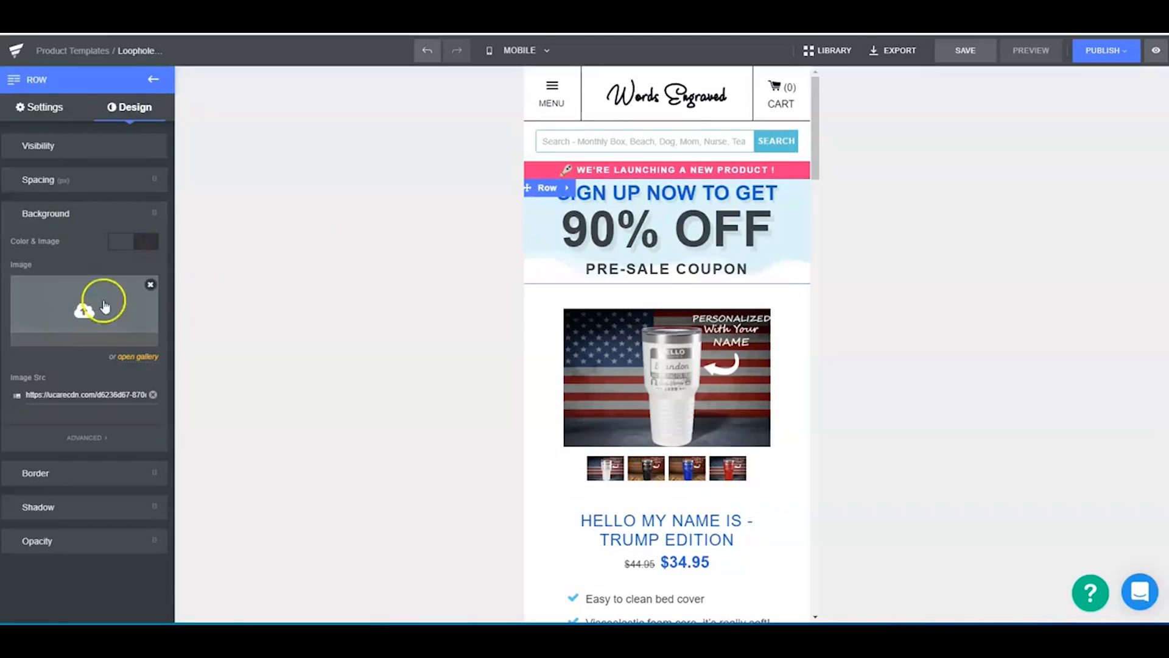
click(128, 244)
click(385, 260)
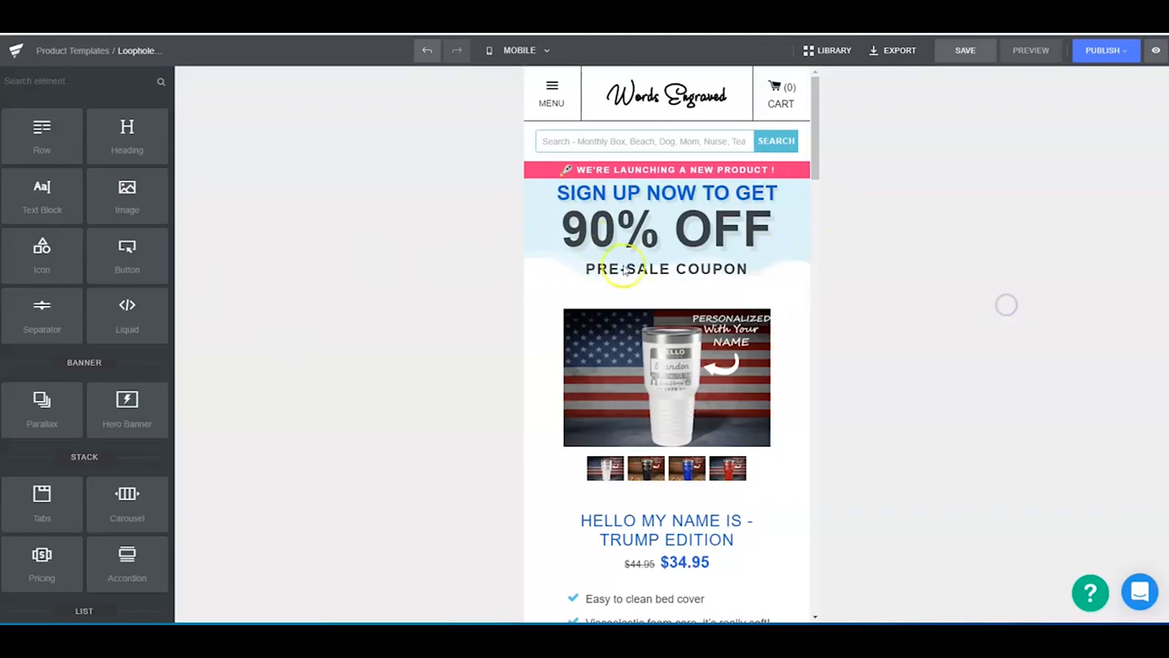
- Link the lower dynamic product block to the "I'll Bring The Bling Tumbler" product
scroll(731, 317, down, 8)
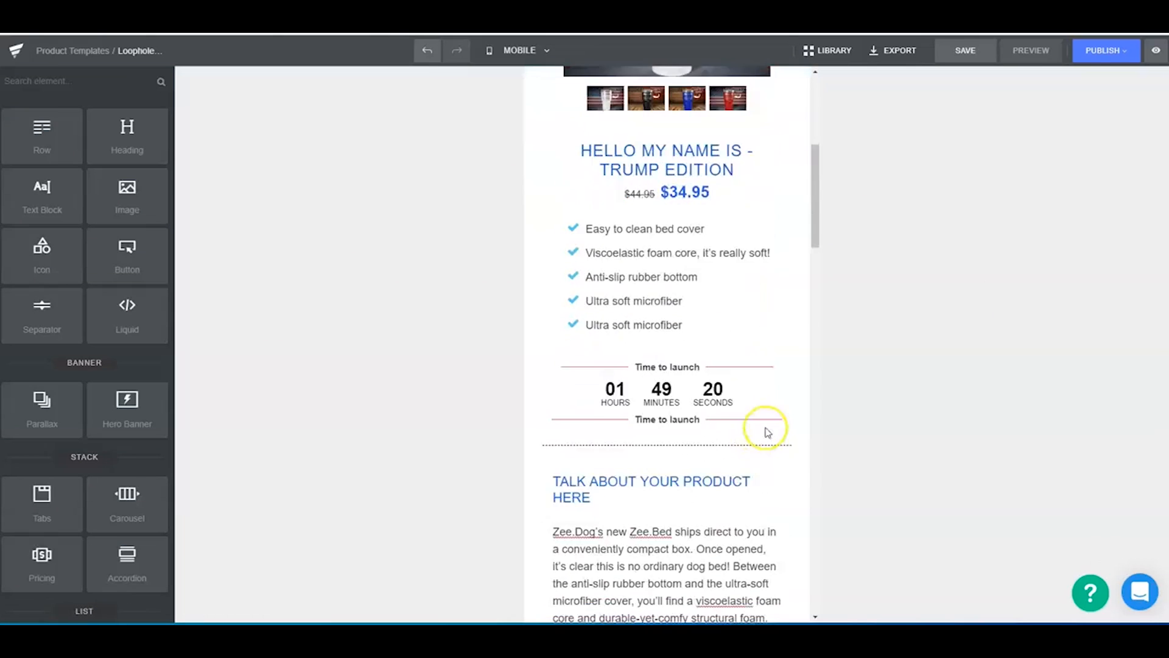
scroll(682, 338, down, 6)
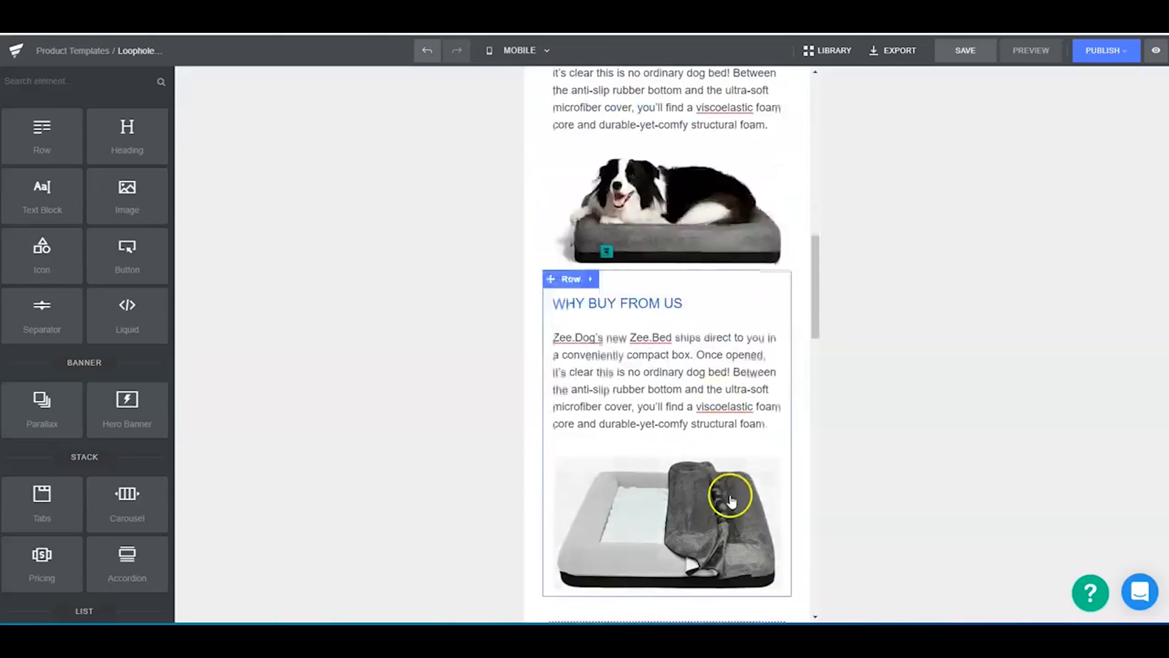
scroll(651, 356, up, 2)
scroll(694, 478, down, 4)
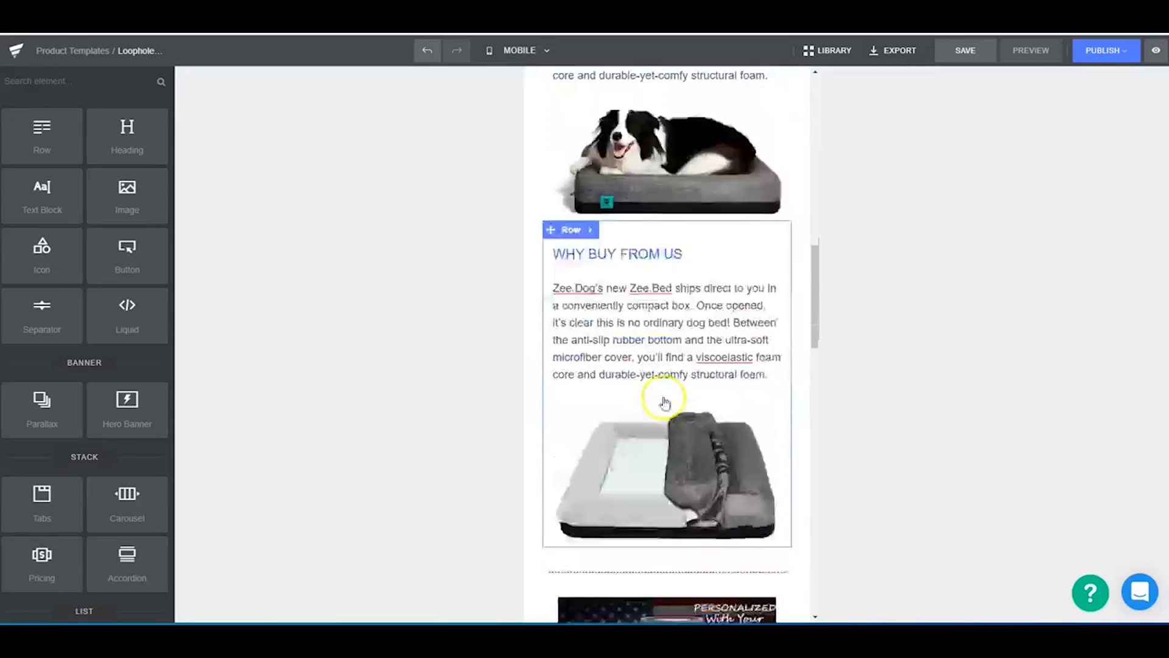
scroll(652, 268, down, 4)
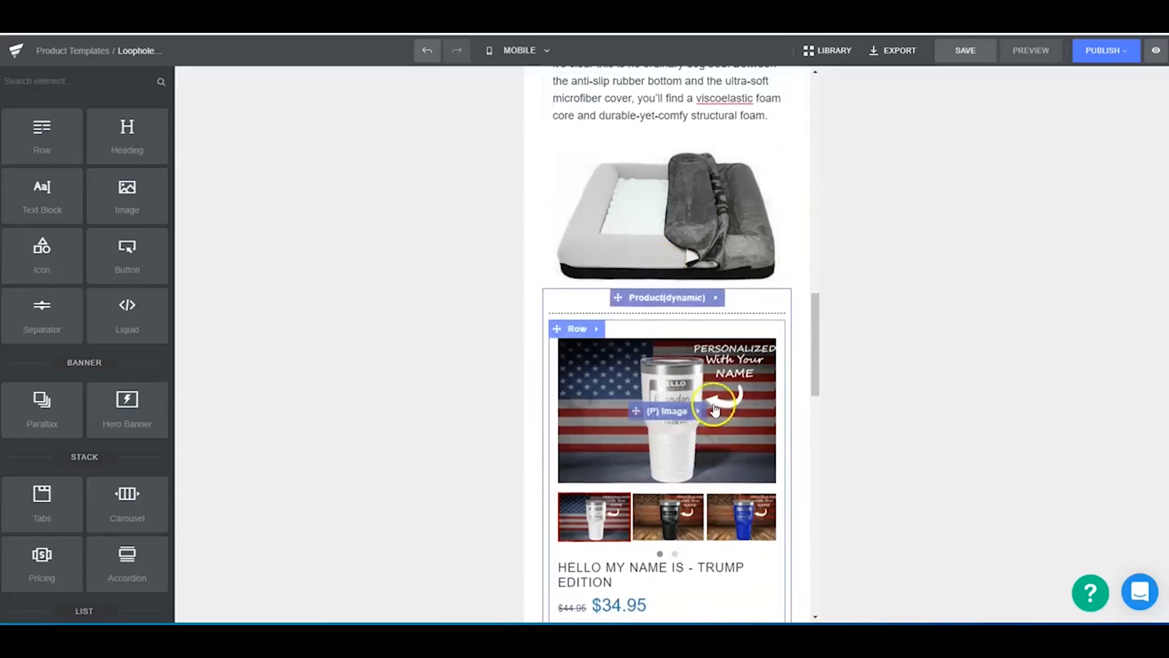
scroll(609, 293, down, 4)
scroll(633, 274, up, 2)
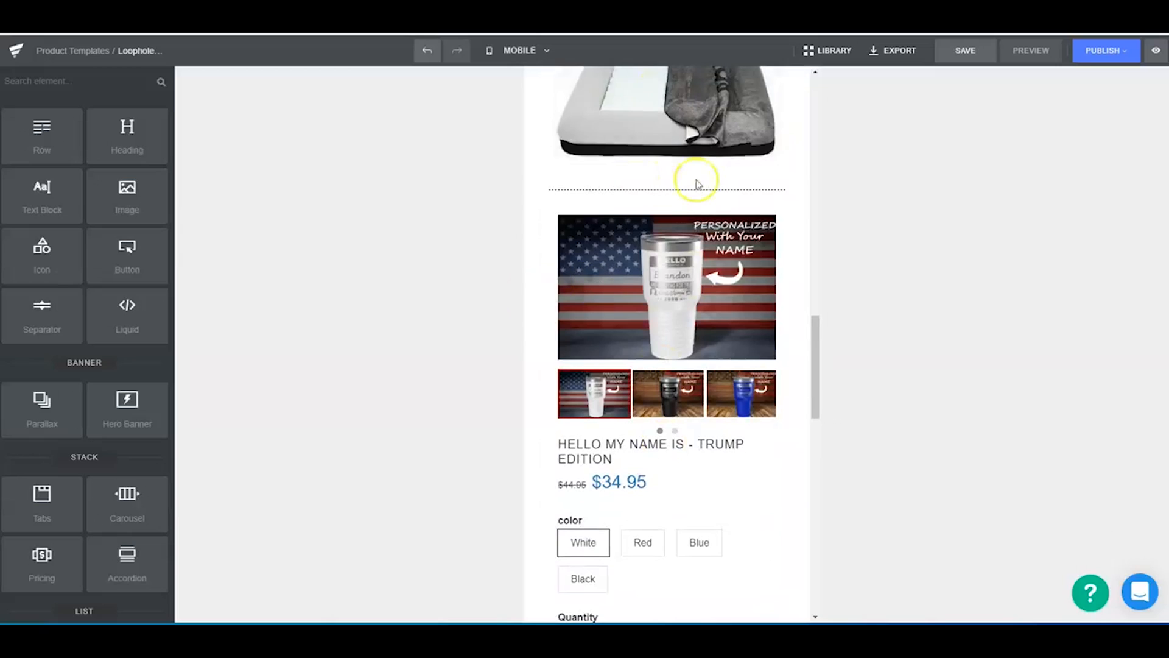
click(670, 175)
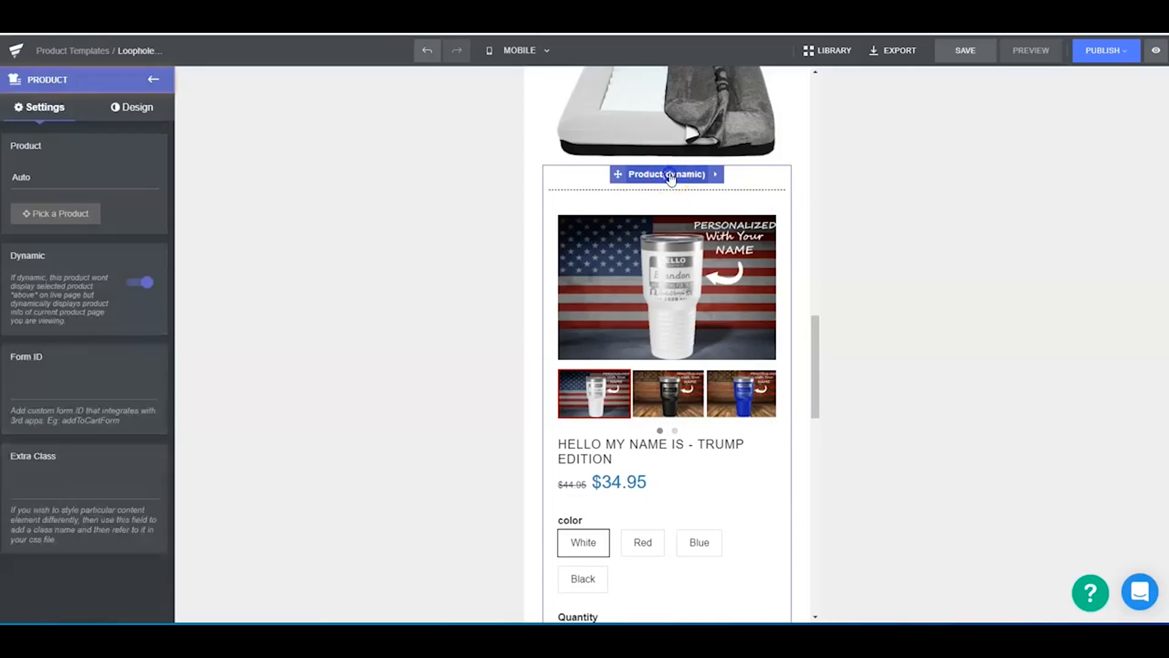
click(66, 215)
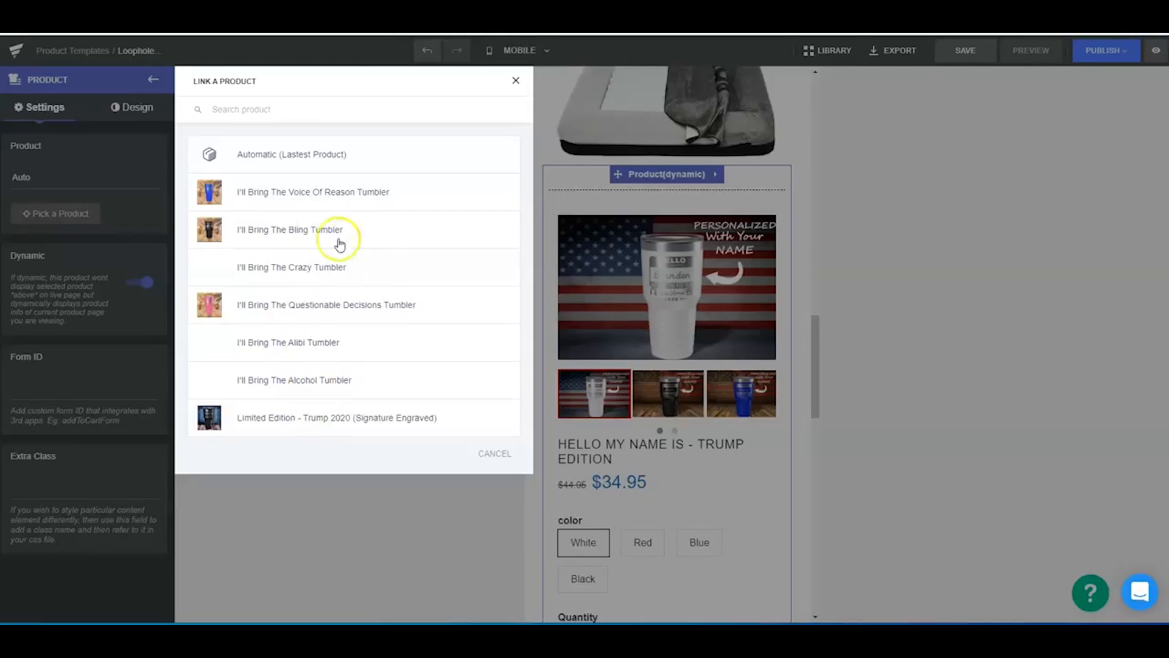
click(222, 299)
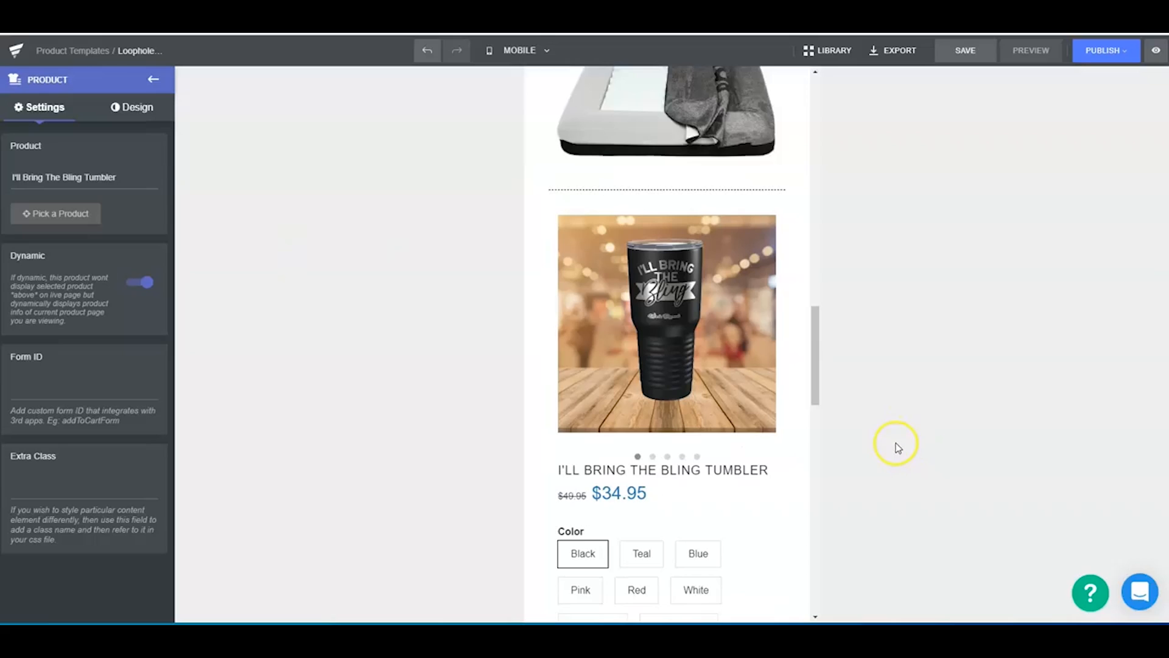
- Set the color swatches' bottom margin and distance to 5 px each in the lower product block
scroll(717, 451, down, 6)
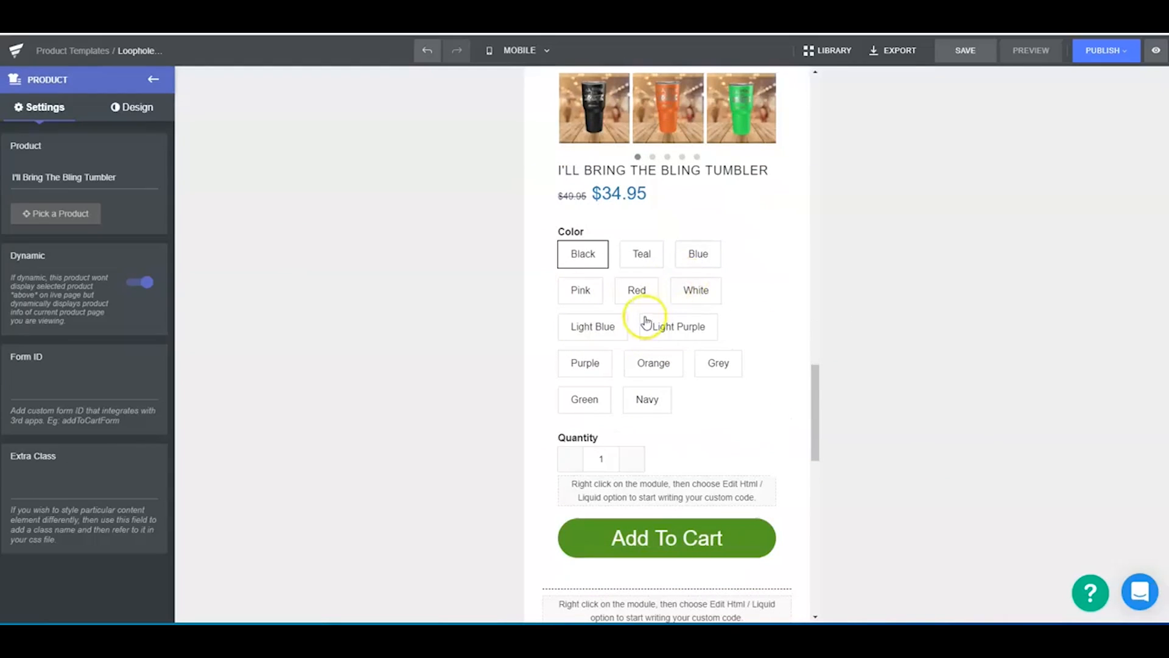
click(647, 322)
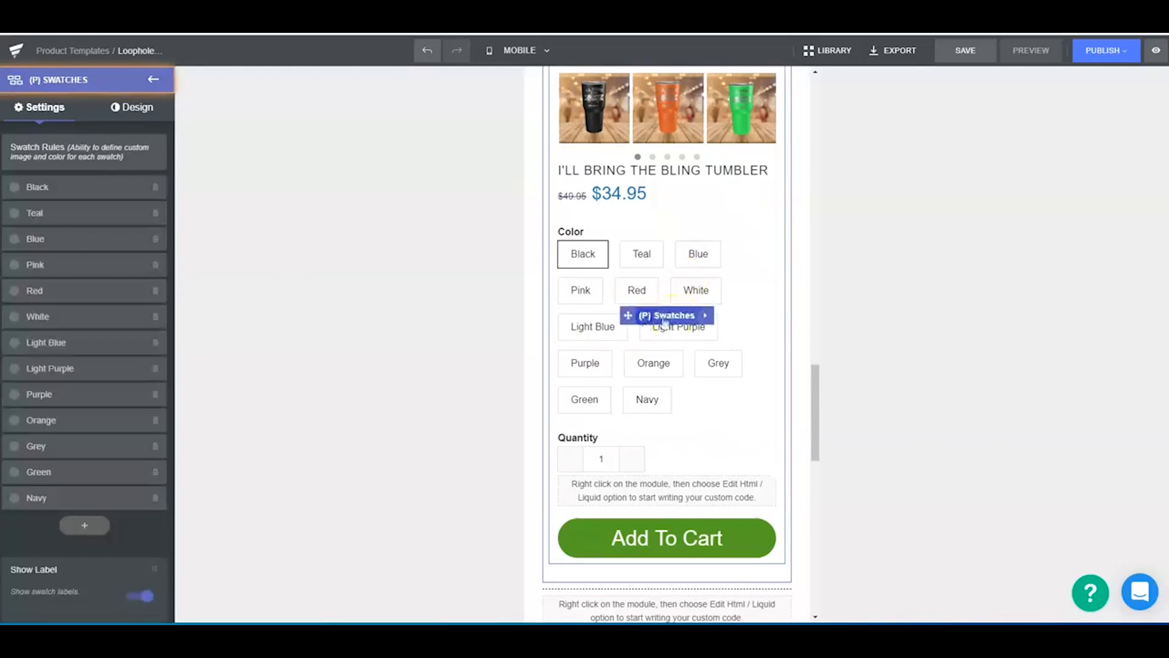
click(146, 111)
click(58, 111)
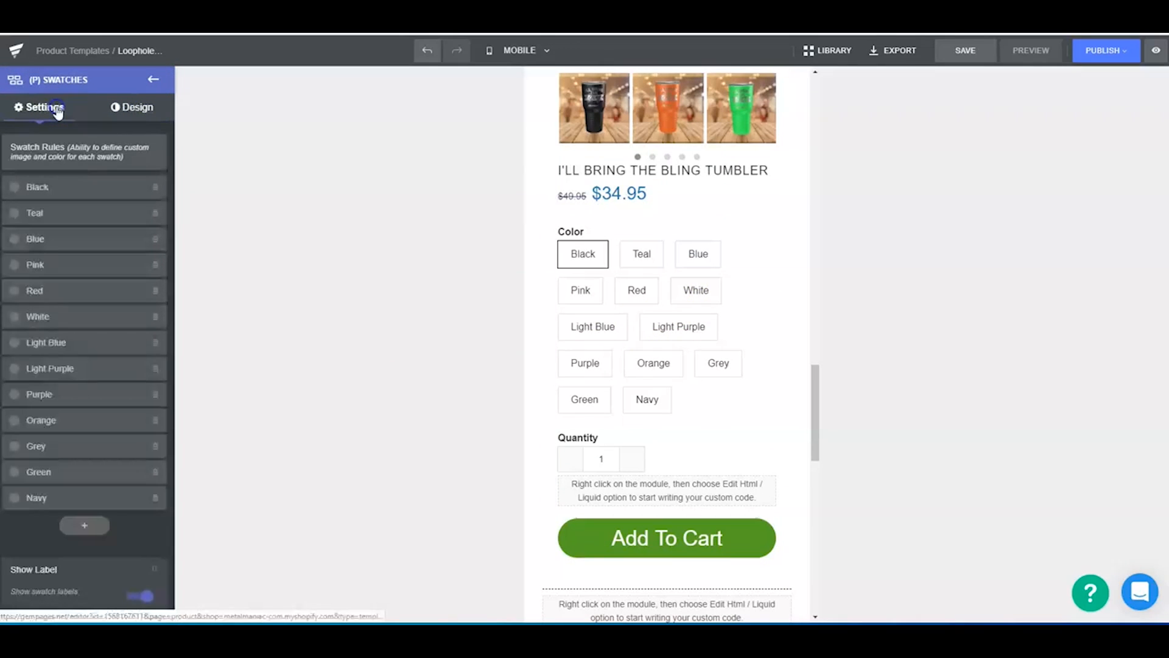
scroll(61, 539, down, 3)
scroll(64, 540, down, 5)
scroll(46, 429, down, 3)
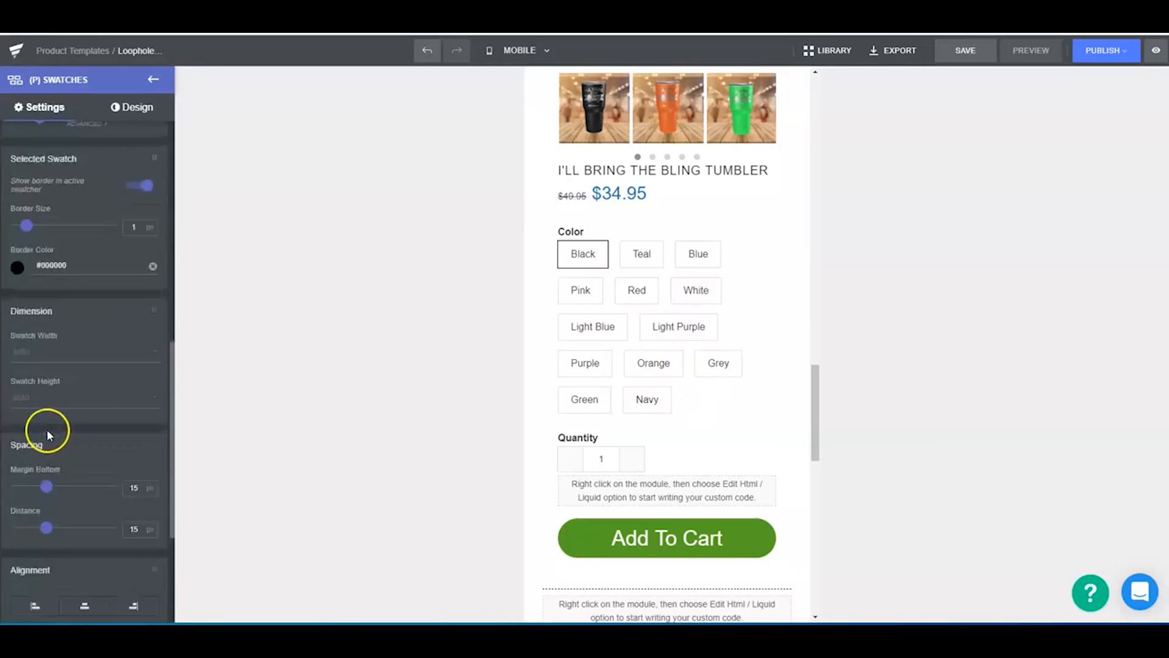
drag(37, 408, 14, 408)
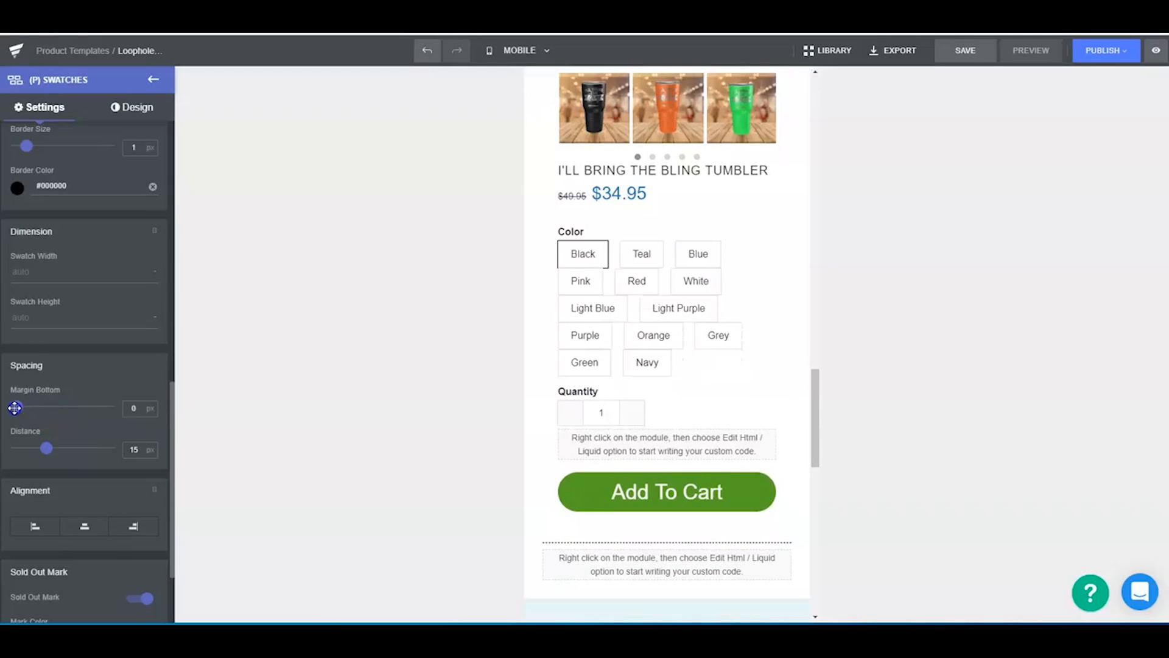
drag(45, 449, 30, 449)
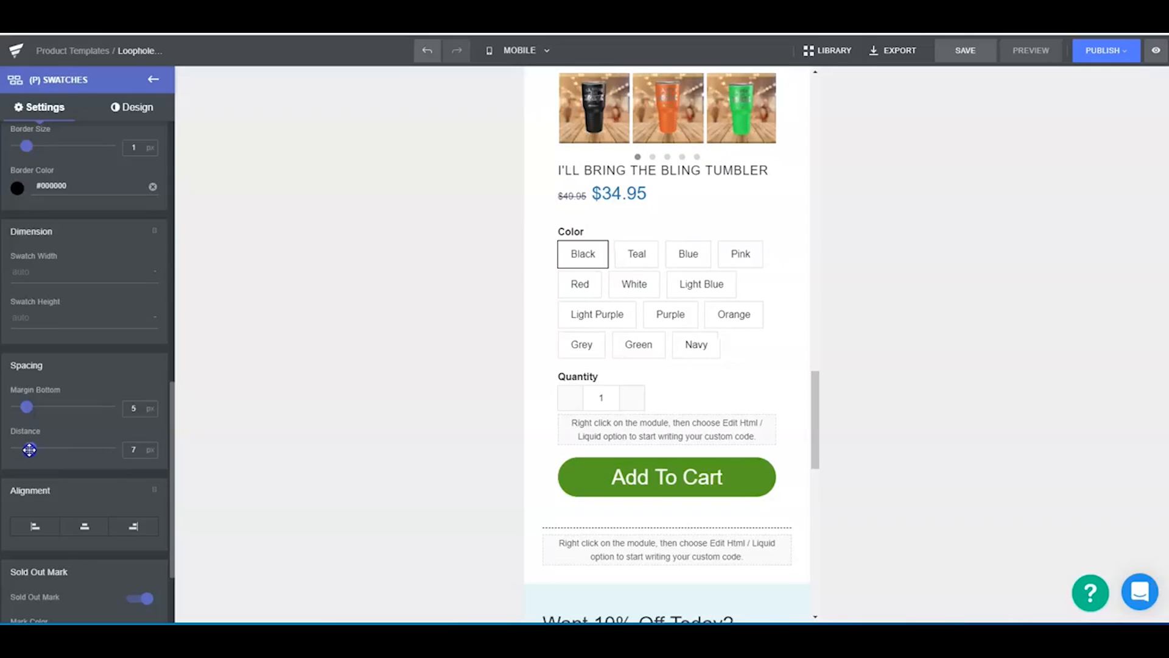
click(193, 463)
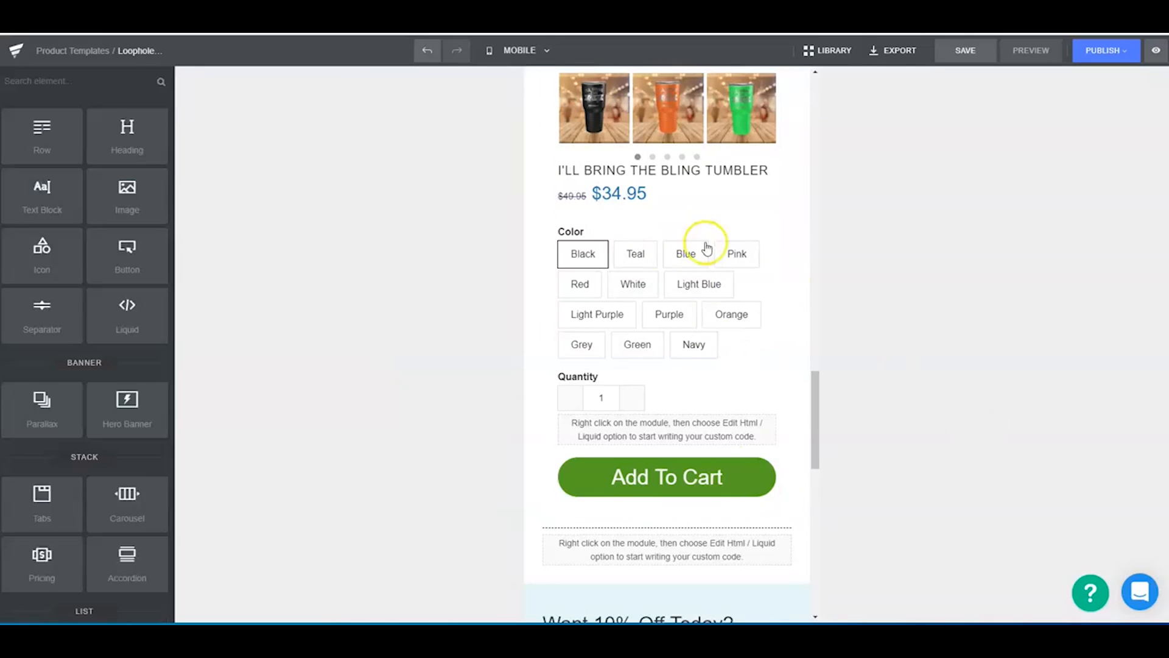
- Review the lower product block in the mobile layout and the list of available page elements
scroll(706, 247, down, 3)
scroll(673, 522, up, 4)
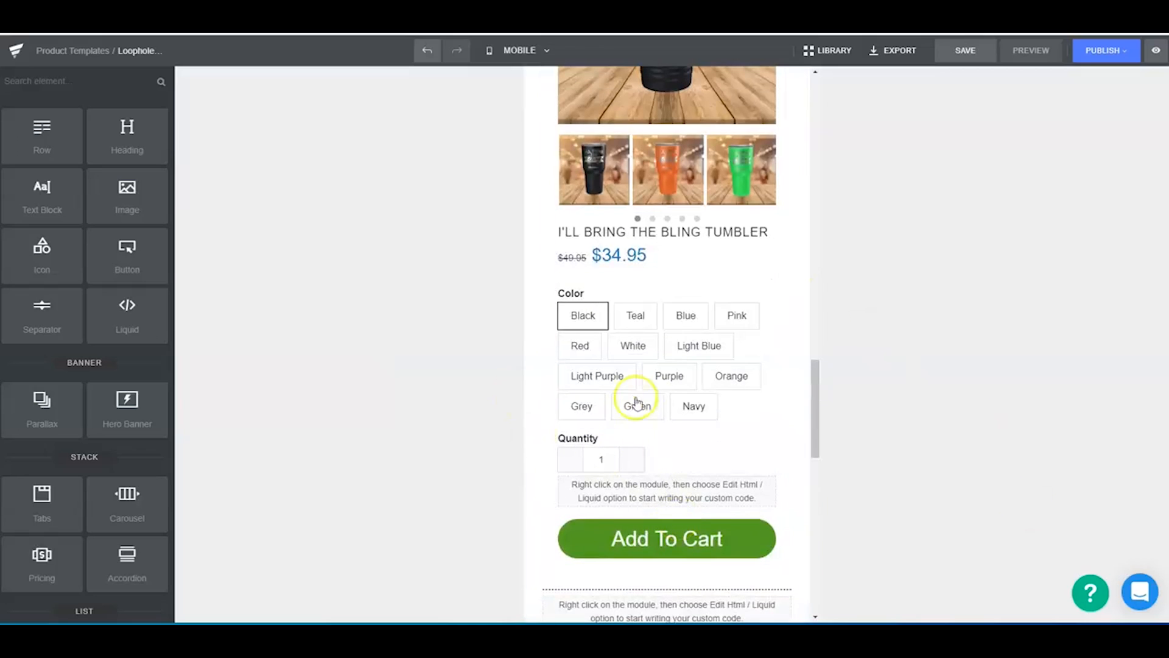
scroll(147, 379, down, 4)
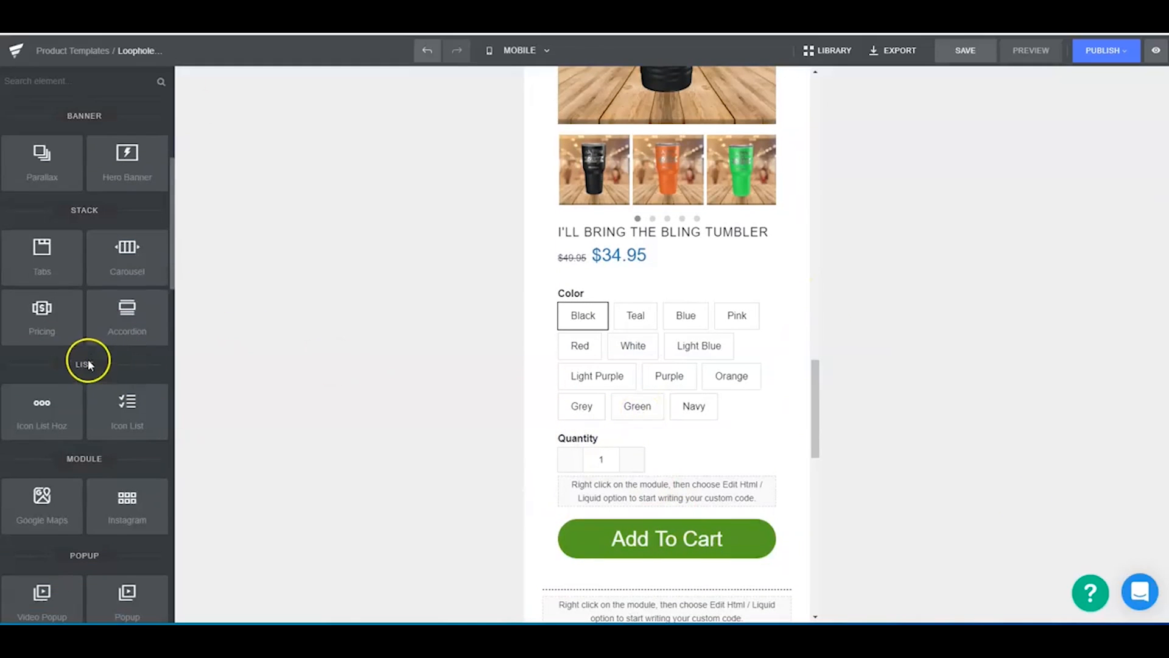
scroll(88, 359, down, 8)
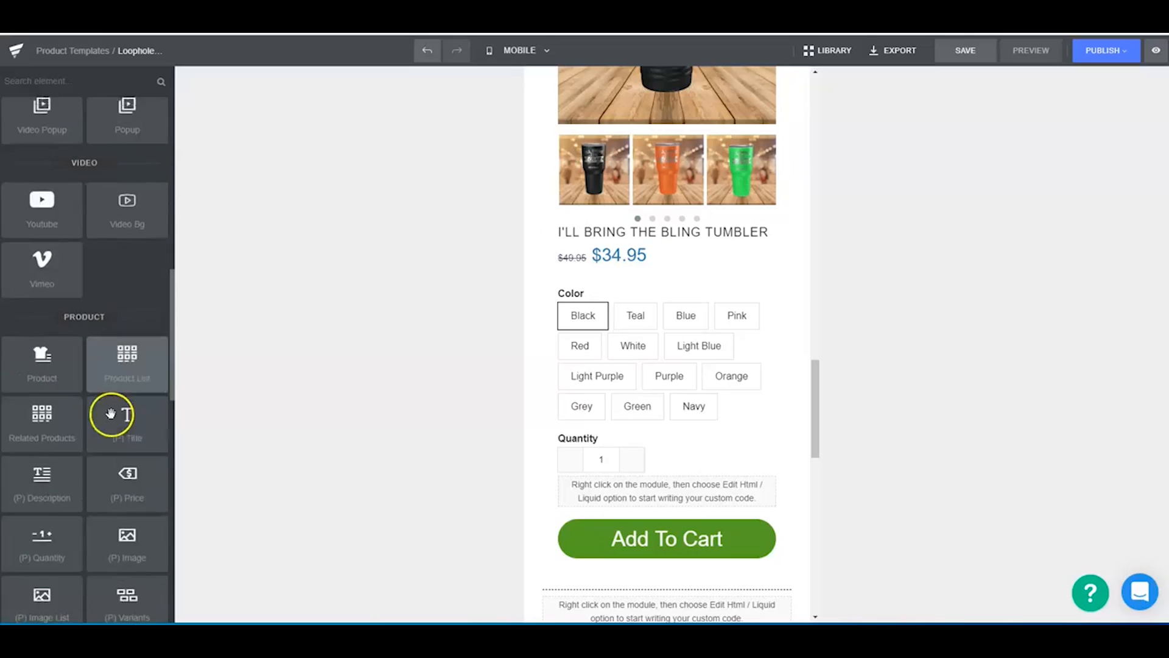
scroll(134, 372, down, 2)
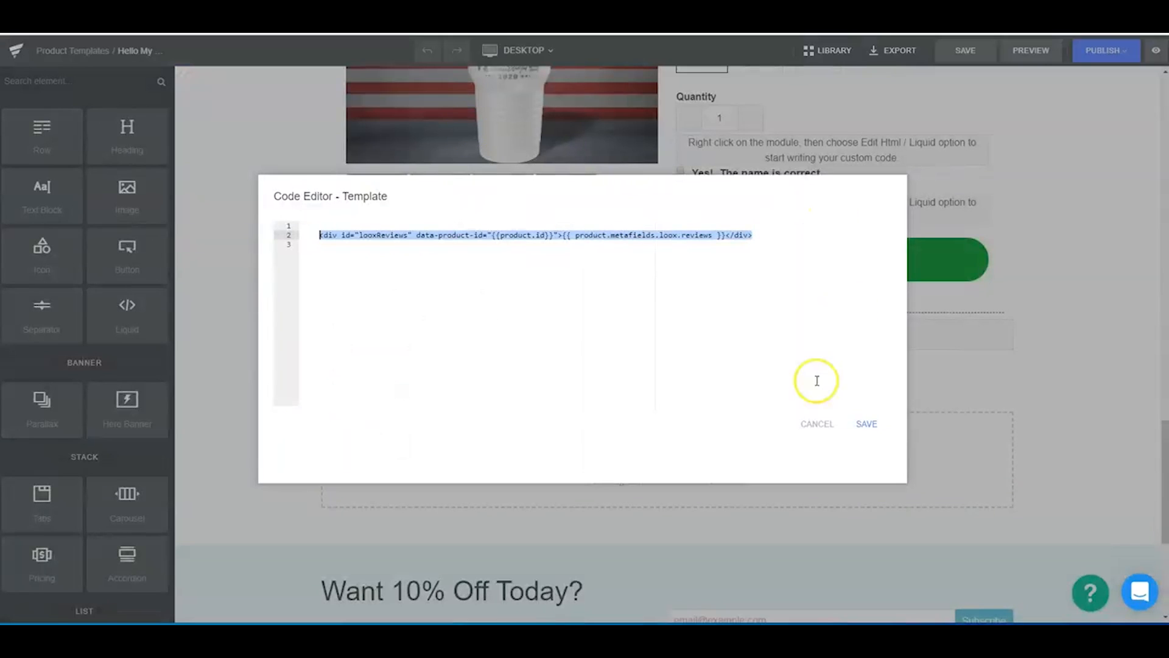
- Close the Loox reviews code without saving and inspect the name-confirmation checkbox in the "Hello My…" template
click(830, 433)
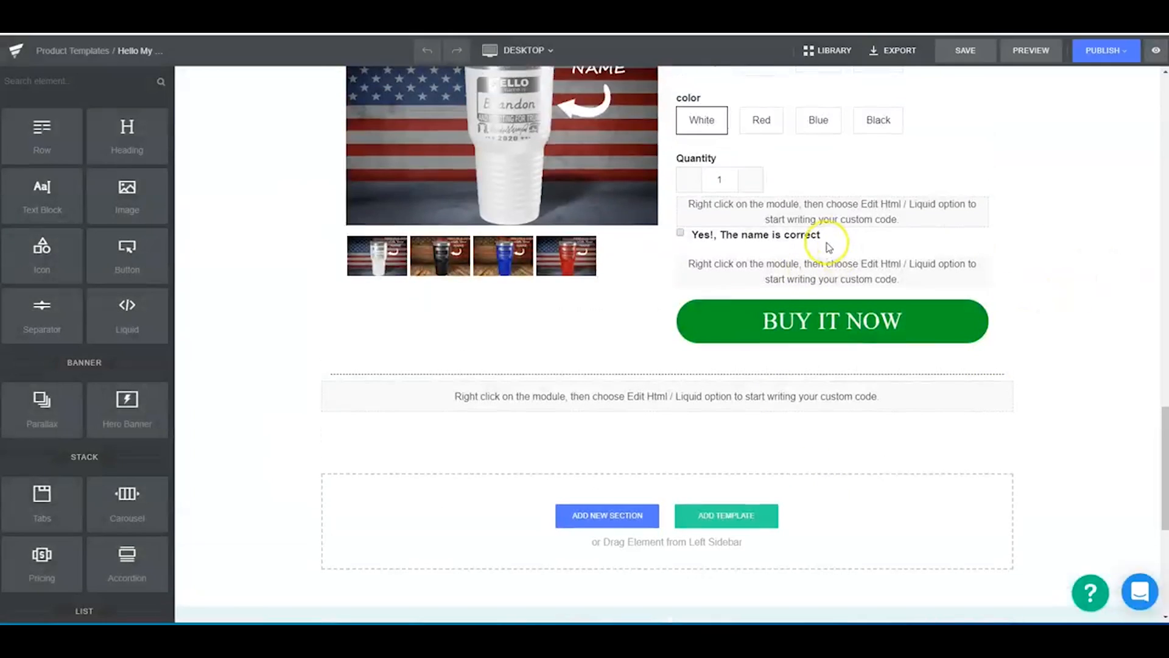
click(730, 225)
click(681, 232)
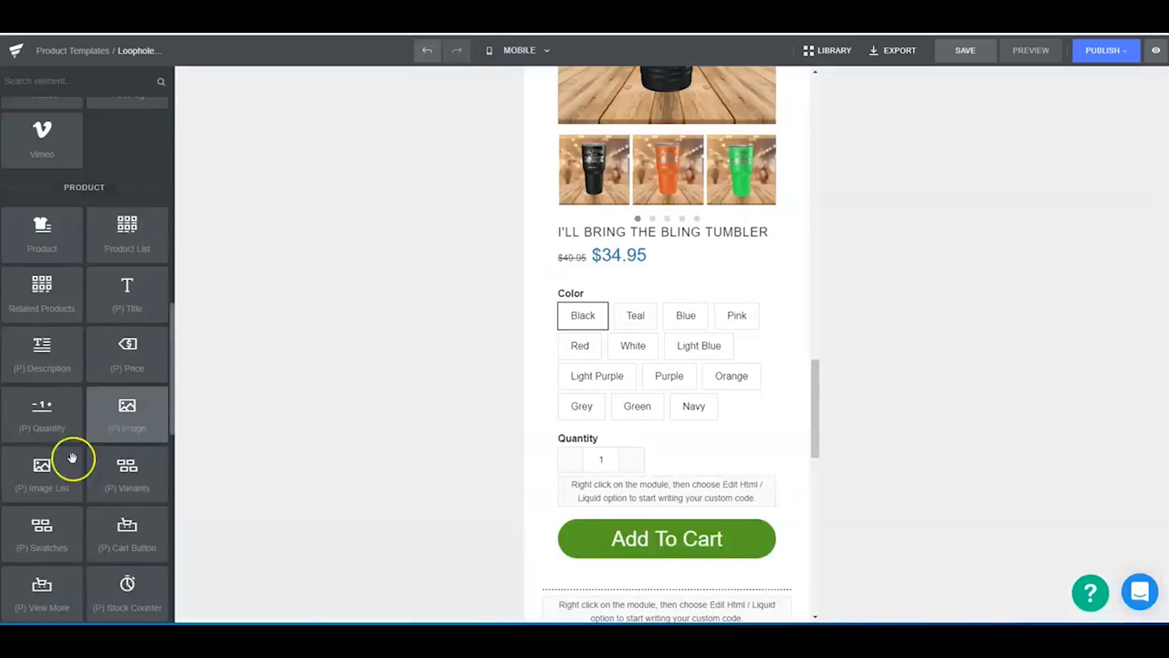
- Examine the available product, booster, form field, collection and article elements in the element library
scroll(67, 491, down, 4)
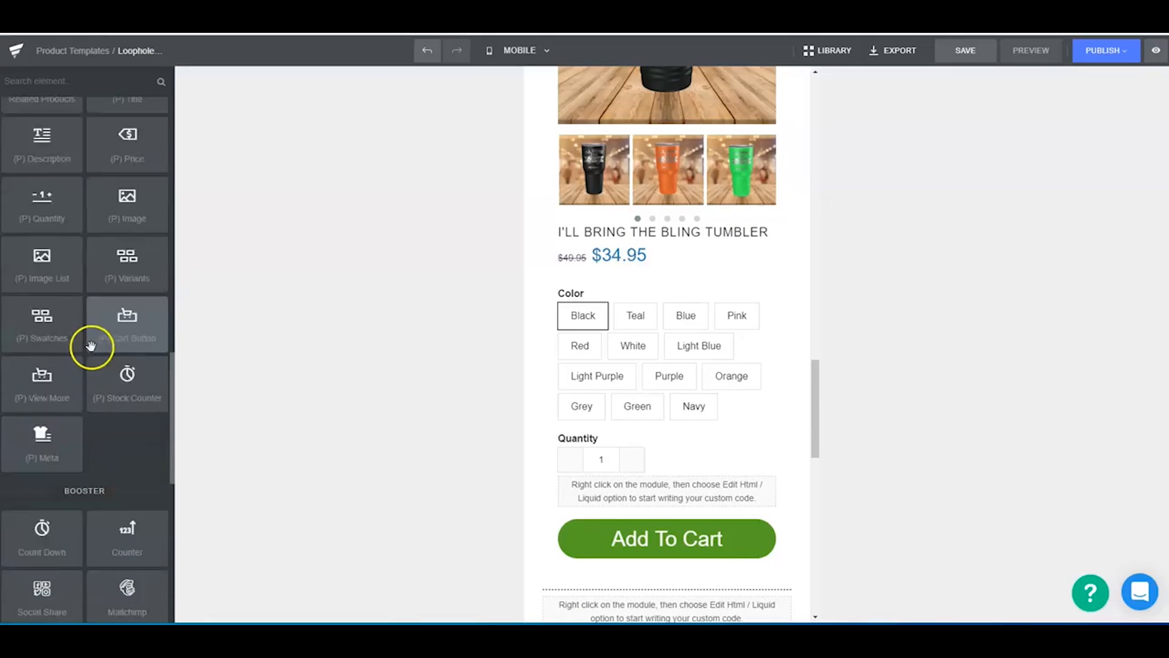
scroll(90, 345, down, 7)
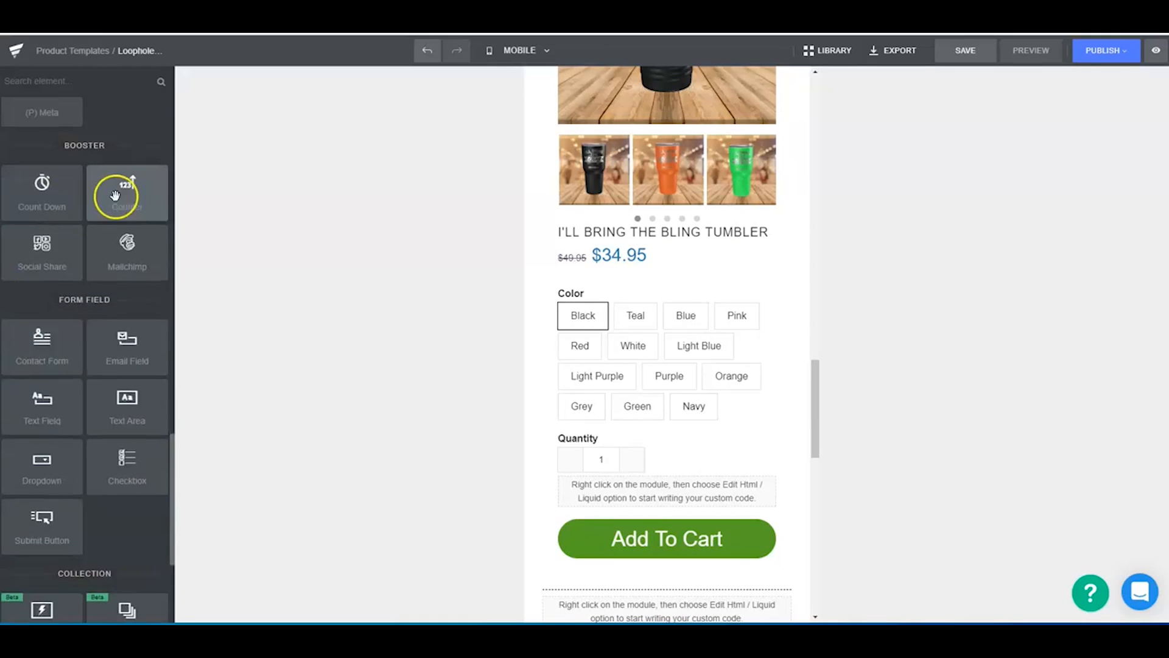
scroll(21, 443, down, 2)
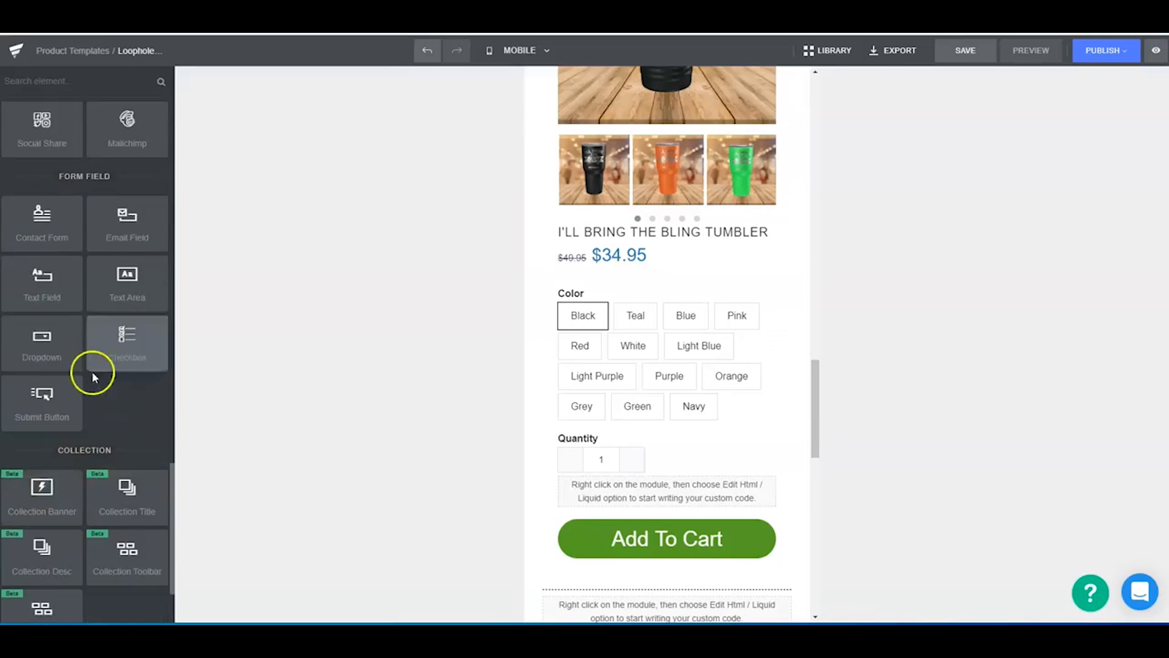
scroll(95, 424, down, 4)
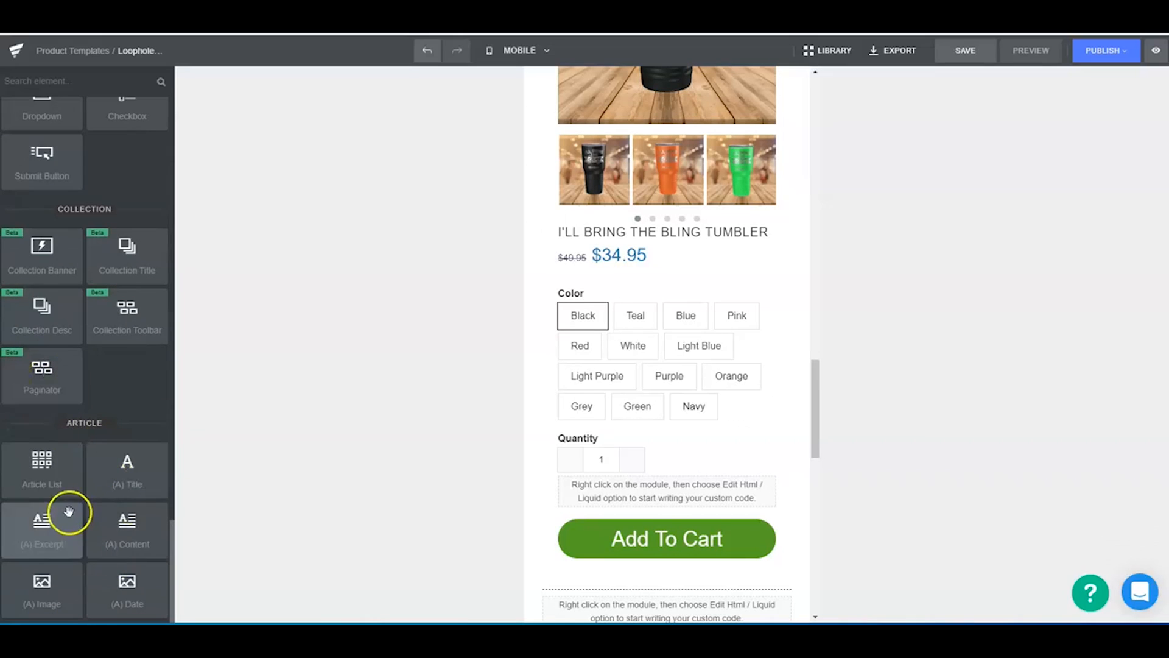
scroll(71, 507, up, 4)
scroll(71, 507, up, 8)
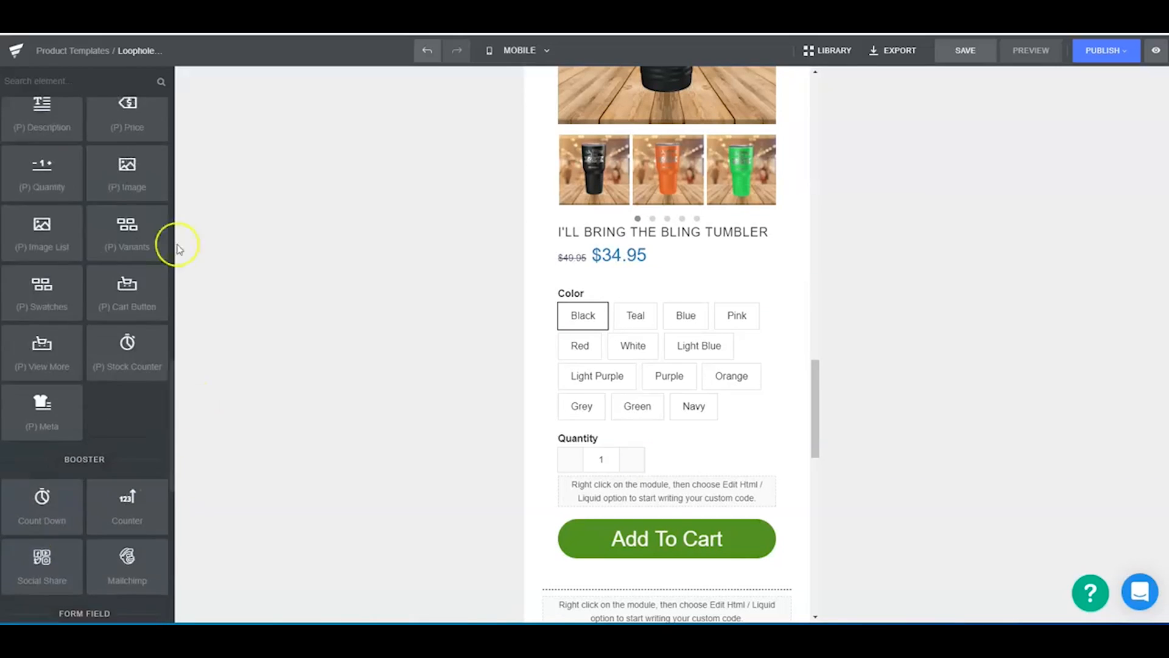
scroll(53, 362, up, 6)
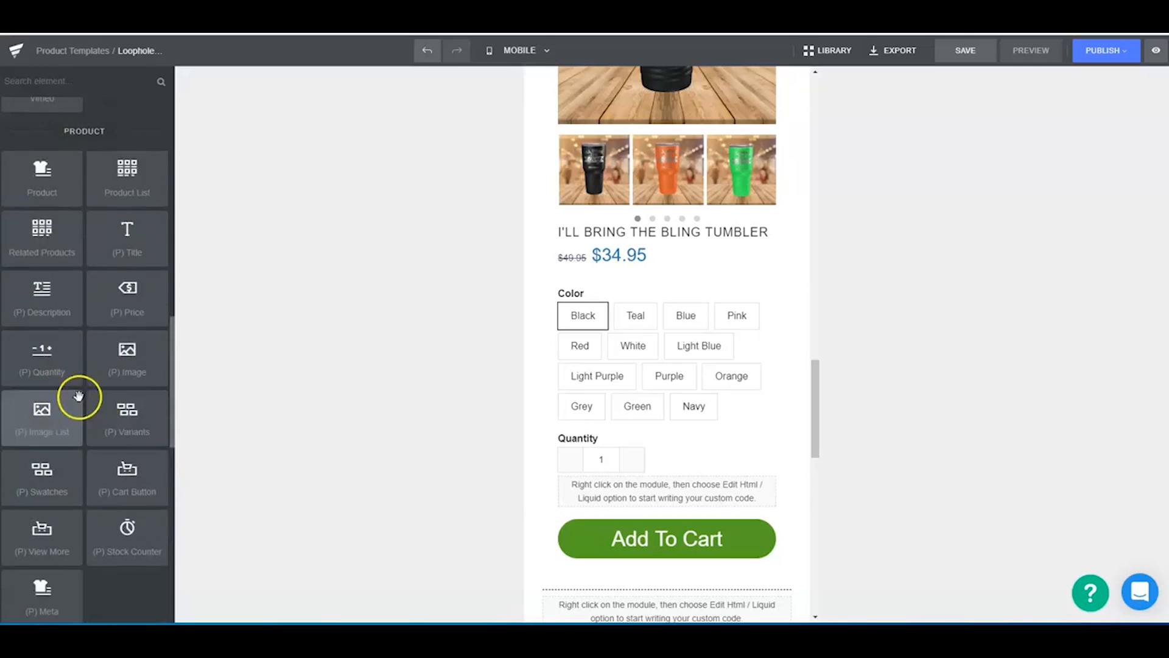
scroll(75, 407, up, 8)
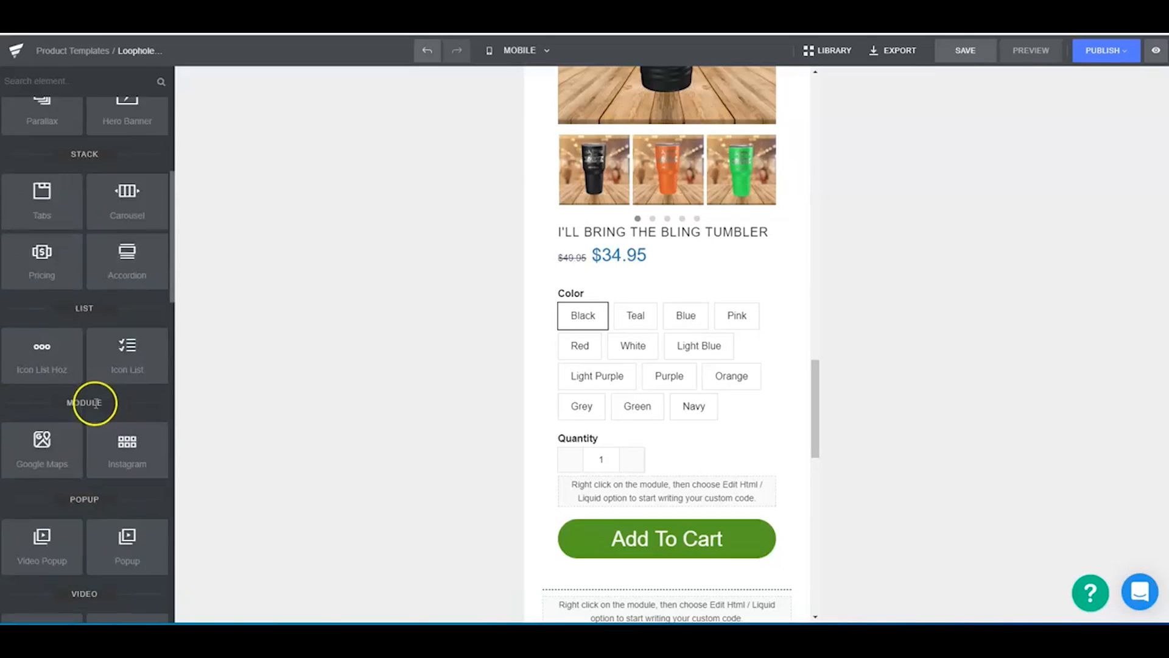
scroll(104, 368, up, 5)
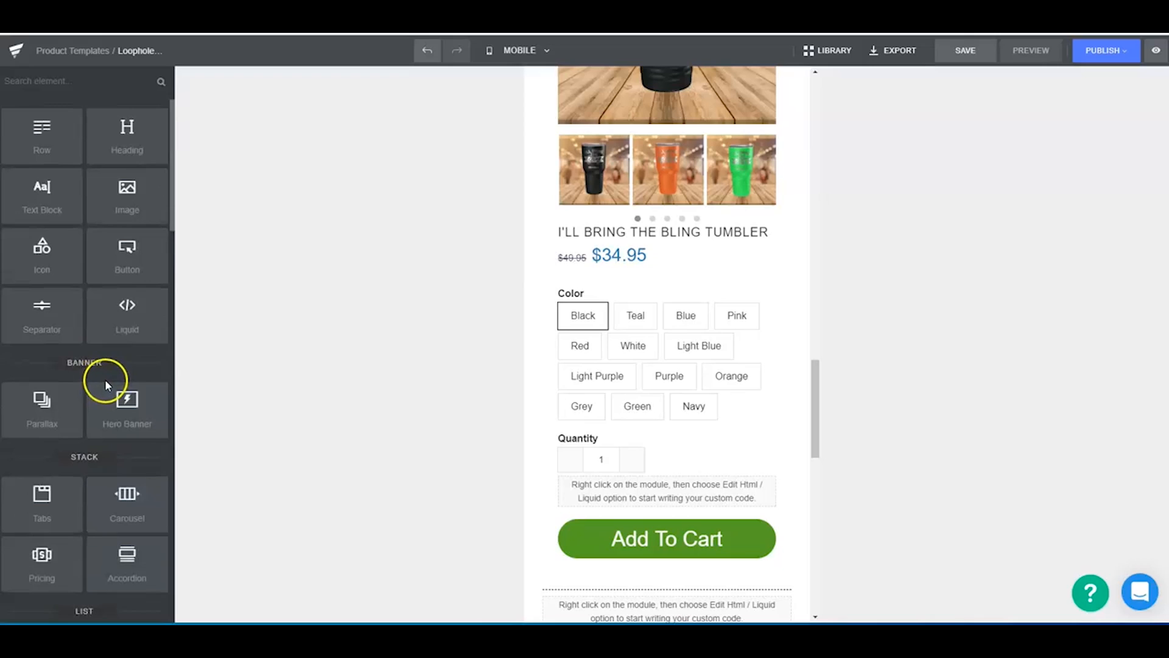
- Add a product stock counter directly below the Add To Cart button in the lower product block
scroll(104, 378, down, 7)
scroll(102, 377, down, 10)
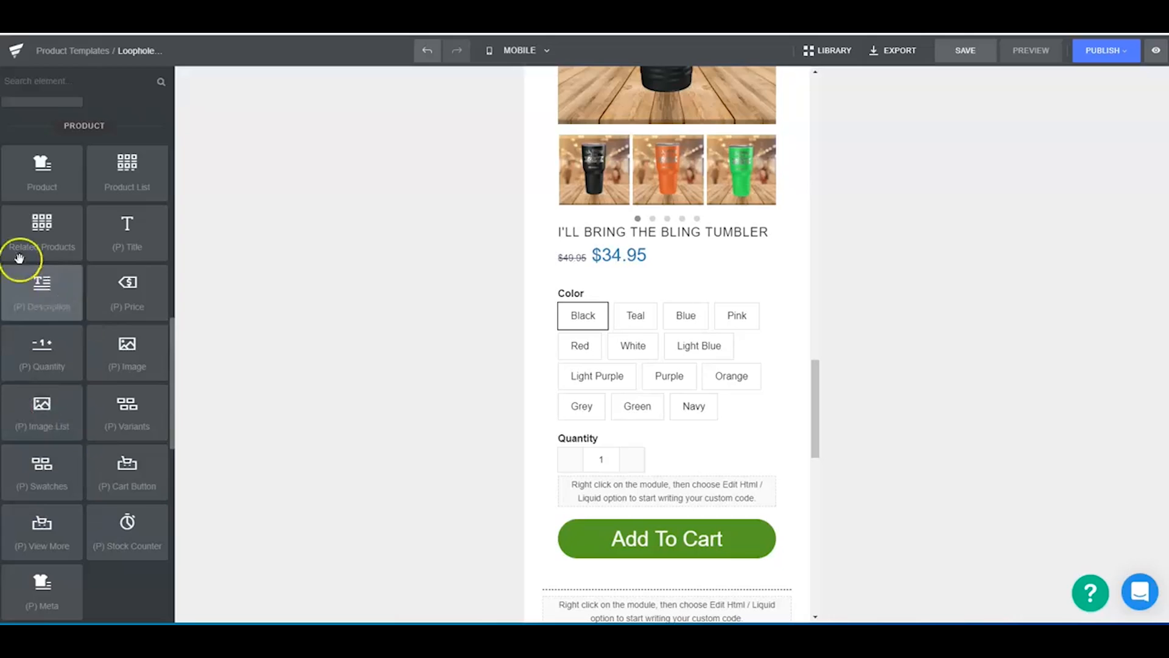
scroll(86, 316, down, 4)
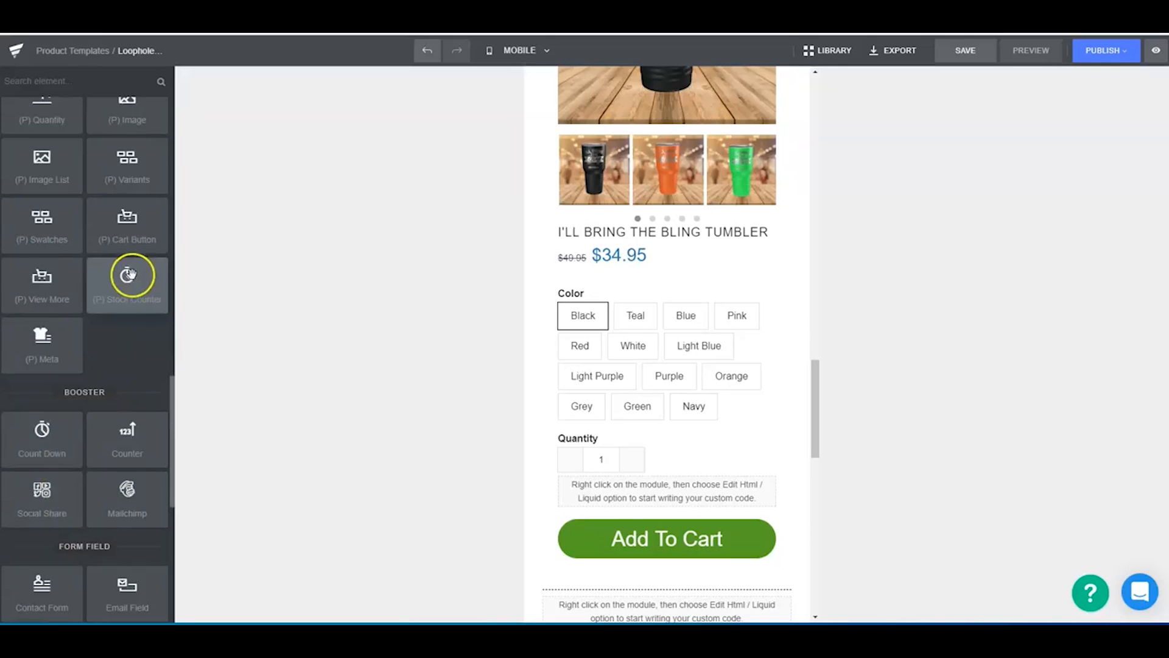
drag(186, 319, 619, 349)
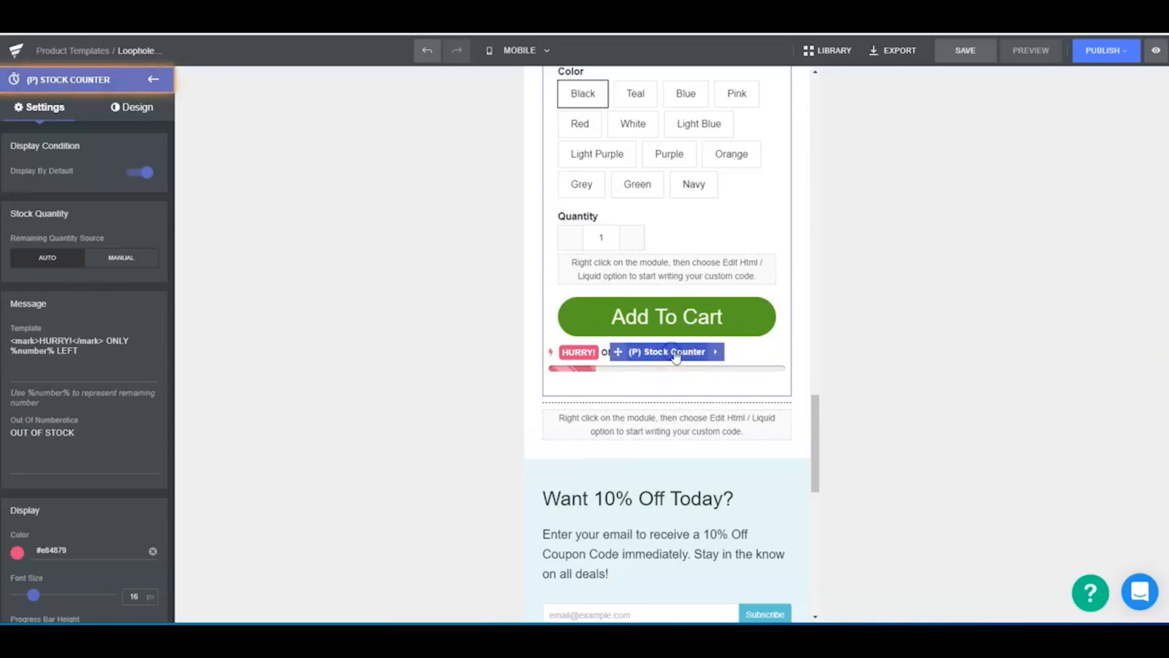
- Set the stock counter's display color to red, #dd3333
click(16, 554)
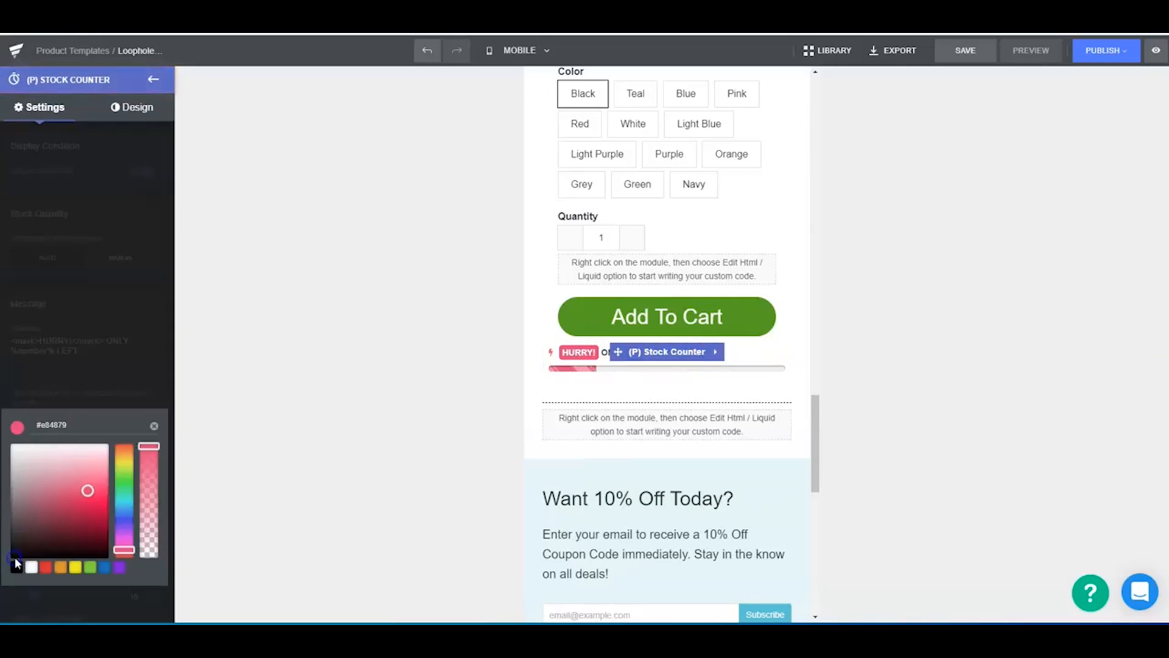
click(48, 570)
click(344, 374)
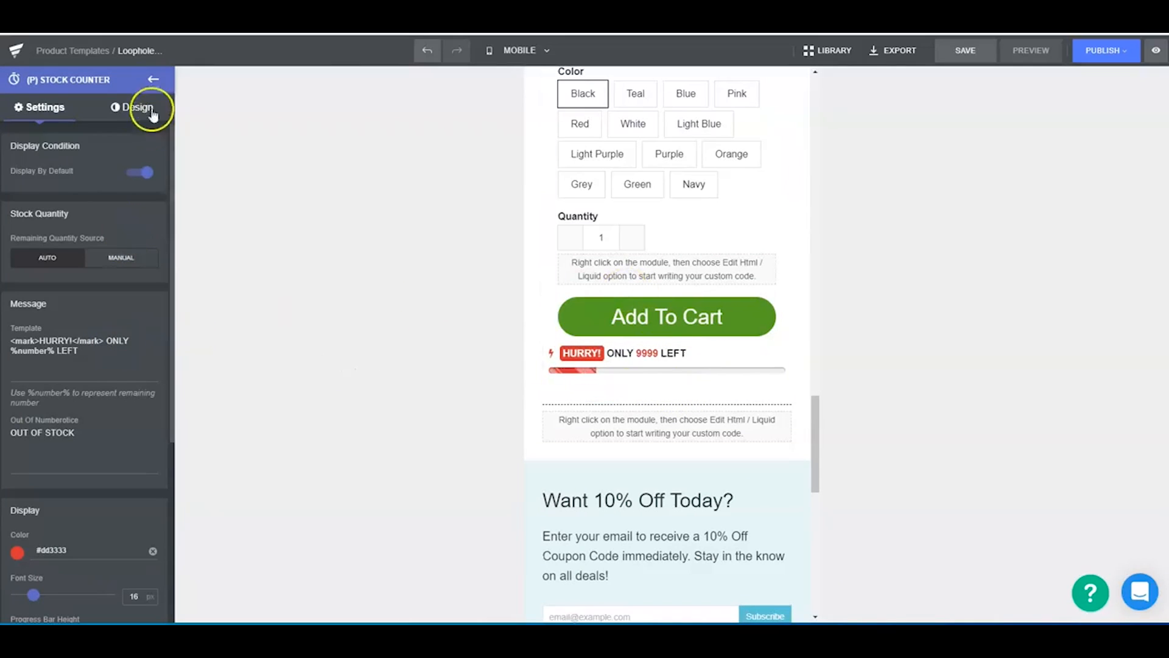
- Insert a checkbox form field between the custom code module and the Add To Cart button in the lower product block
click(153, 79)
scroll(96, 427, down, 5)
scroll(79, 256, up, 1)
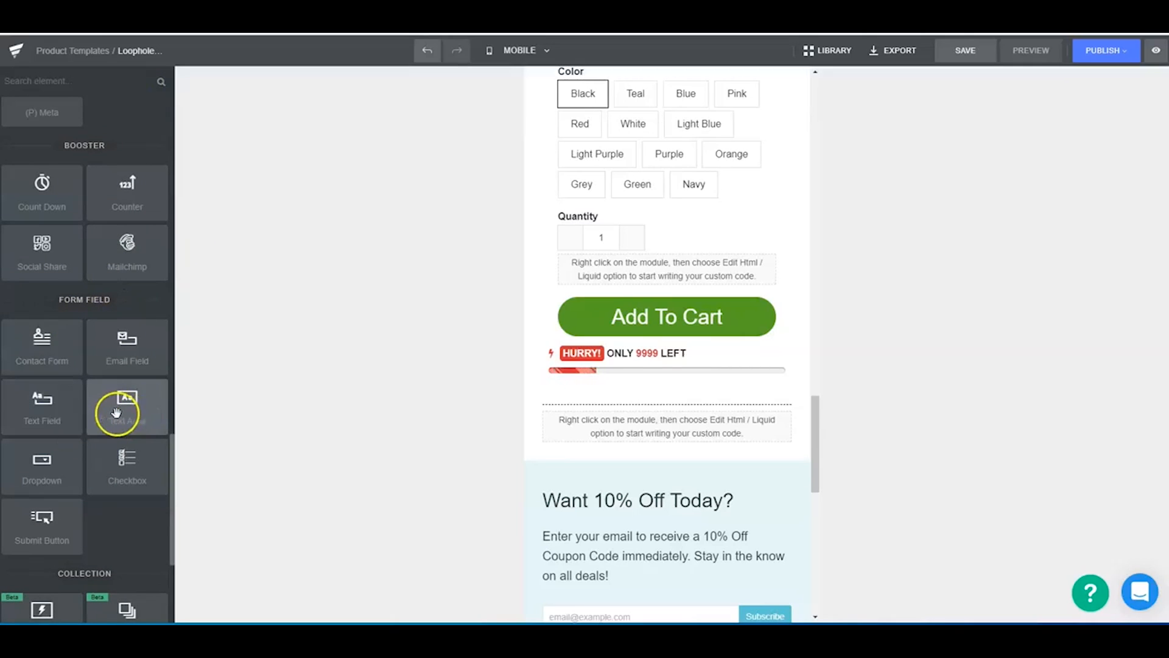
drag(121, 478, 582, 286)
click(670, 288)
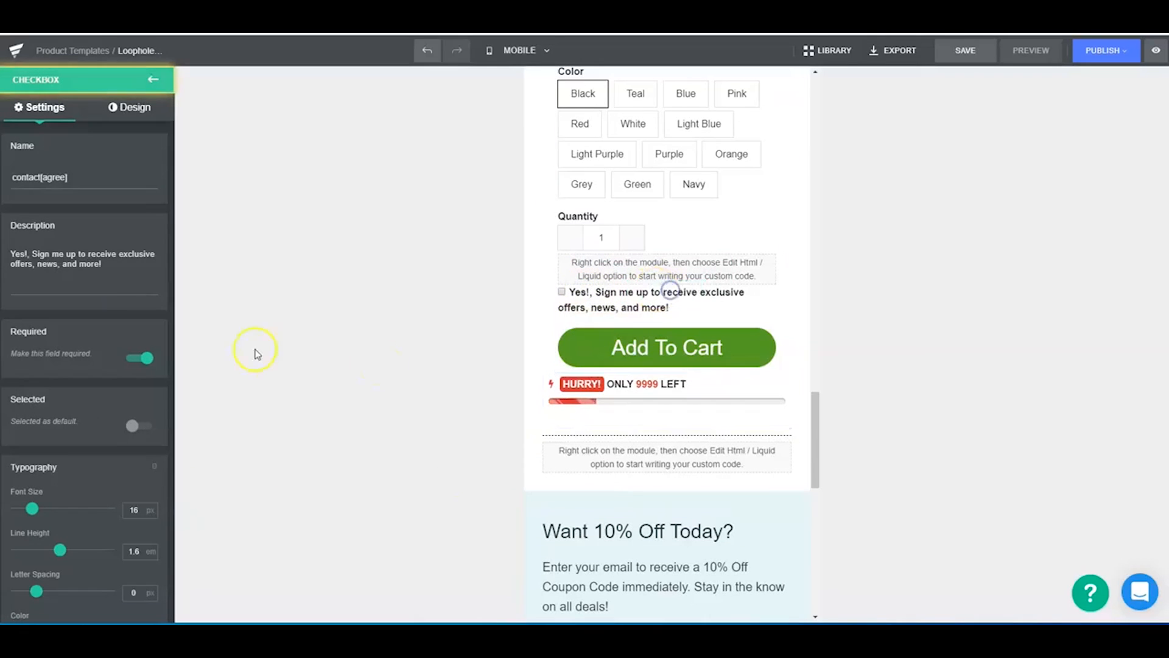
- Set the checkbox's text color to near-black, #0a0a0a
scroll(43, 413, down, 4)
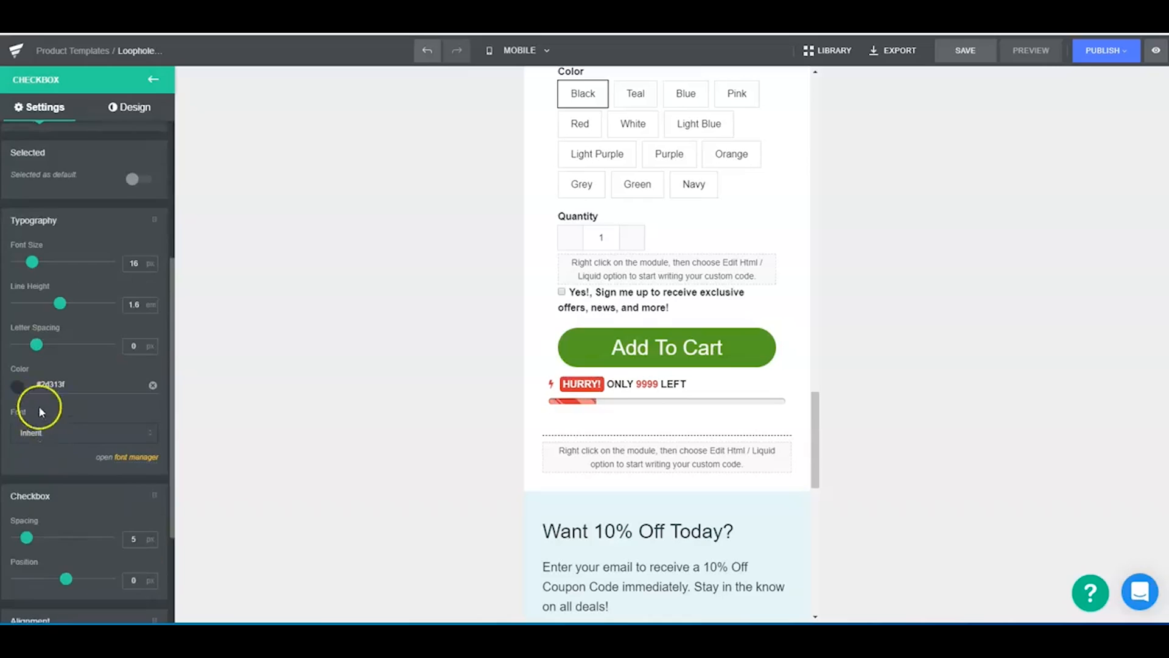
click(39, 407)
drag(32, 476, 11, 497)
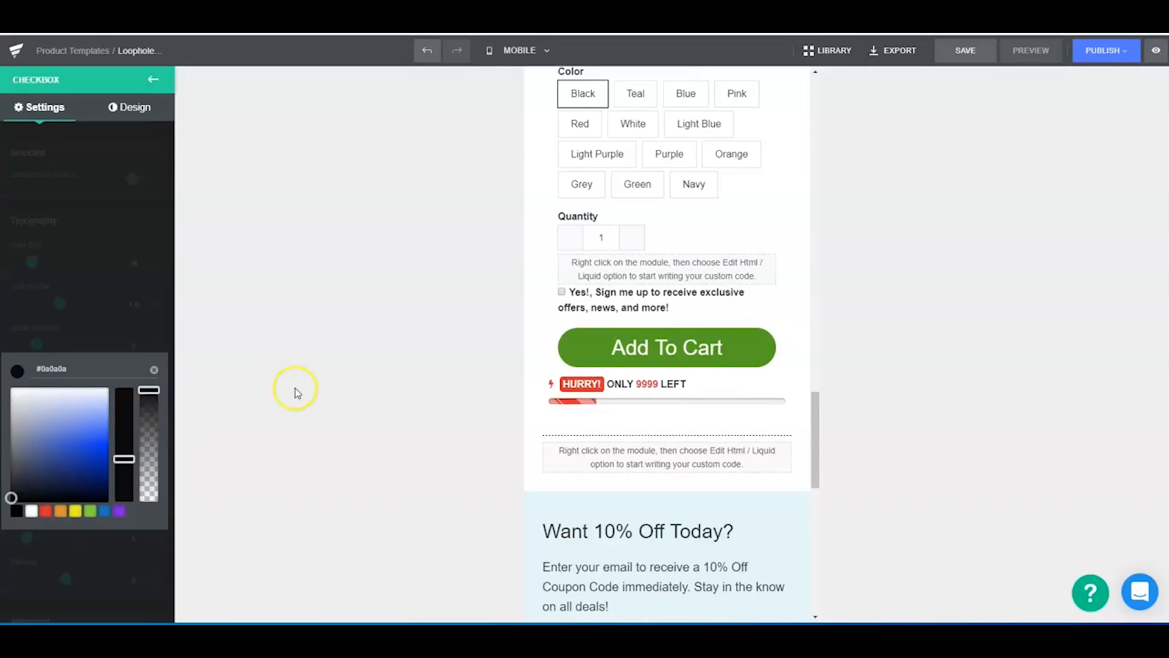
click(295, 388)
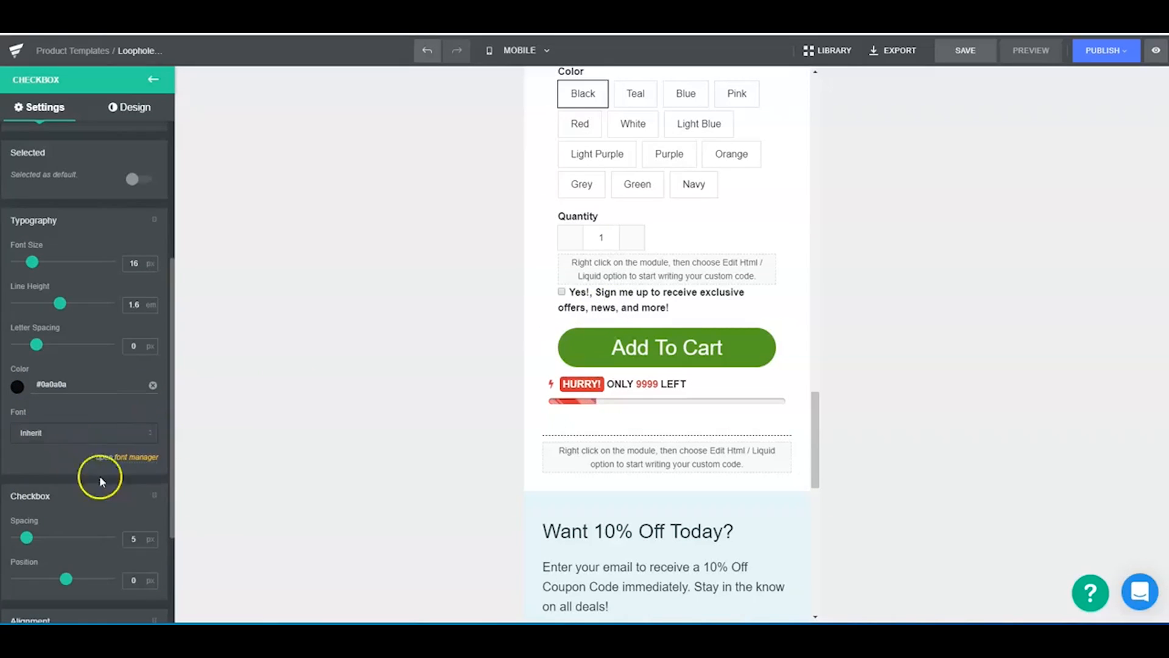
- Increase the spacing between the checkbox and its description text
scroll(100, 476, down, 2)
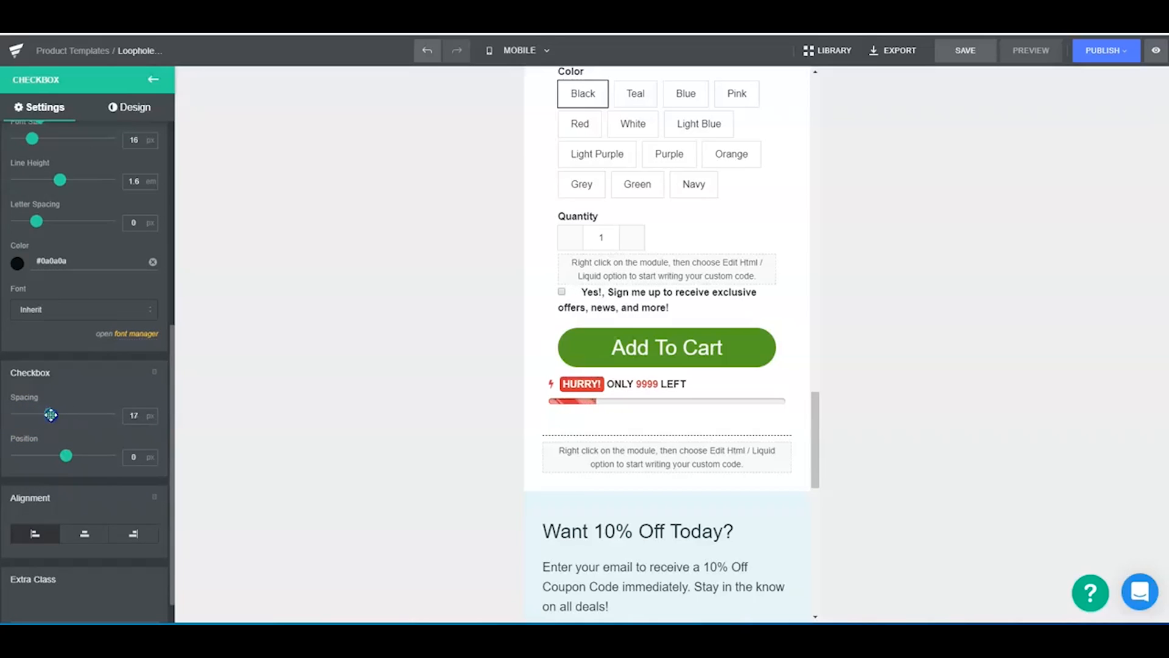
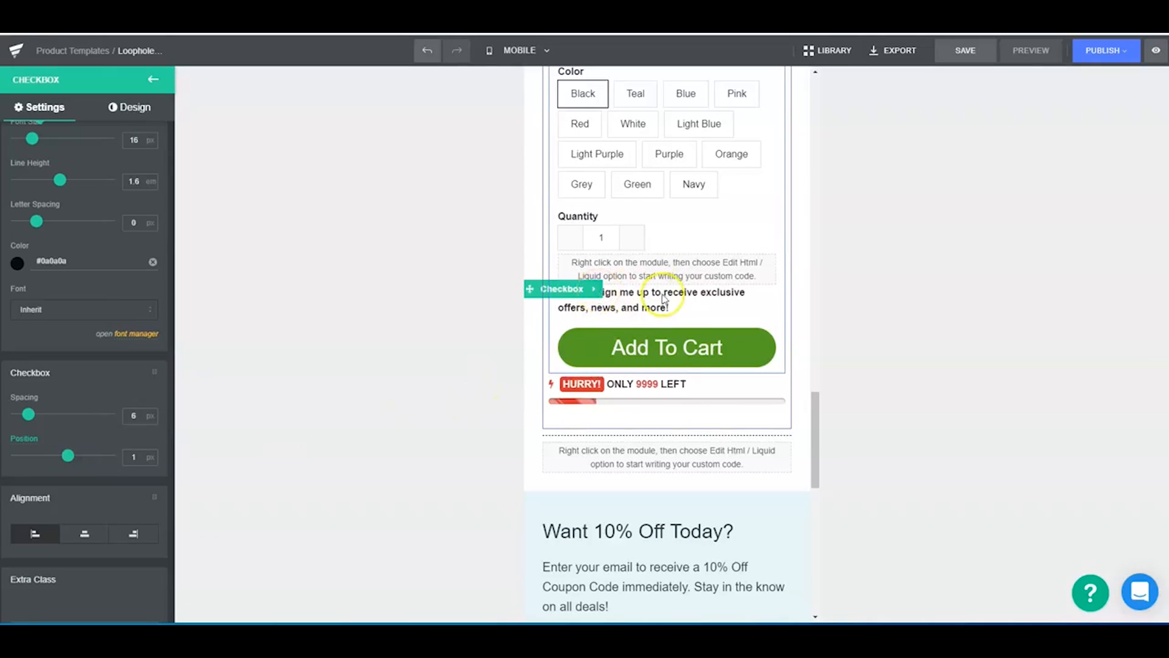
- Set the checkbox text's font size to 18 px, line height to 1.5 em and letter spacing to 0.1 px
click(629, 297)
click(861, 311)
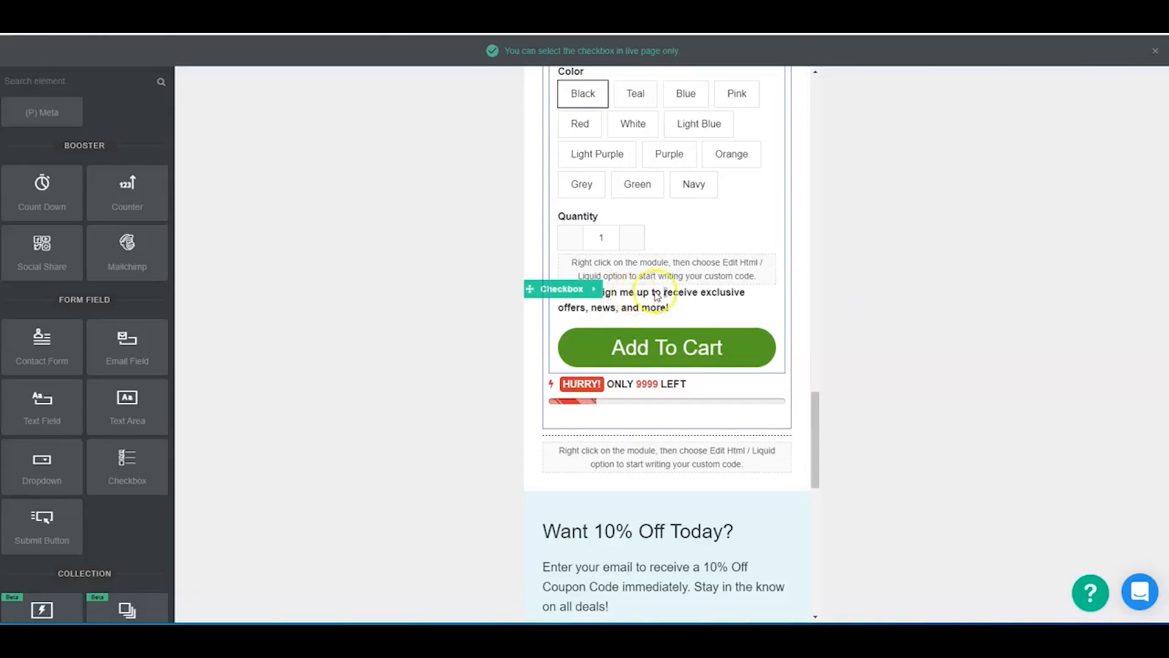
click(576, 294)
scroll(32, 499, down, 3)
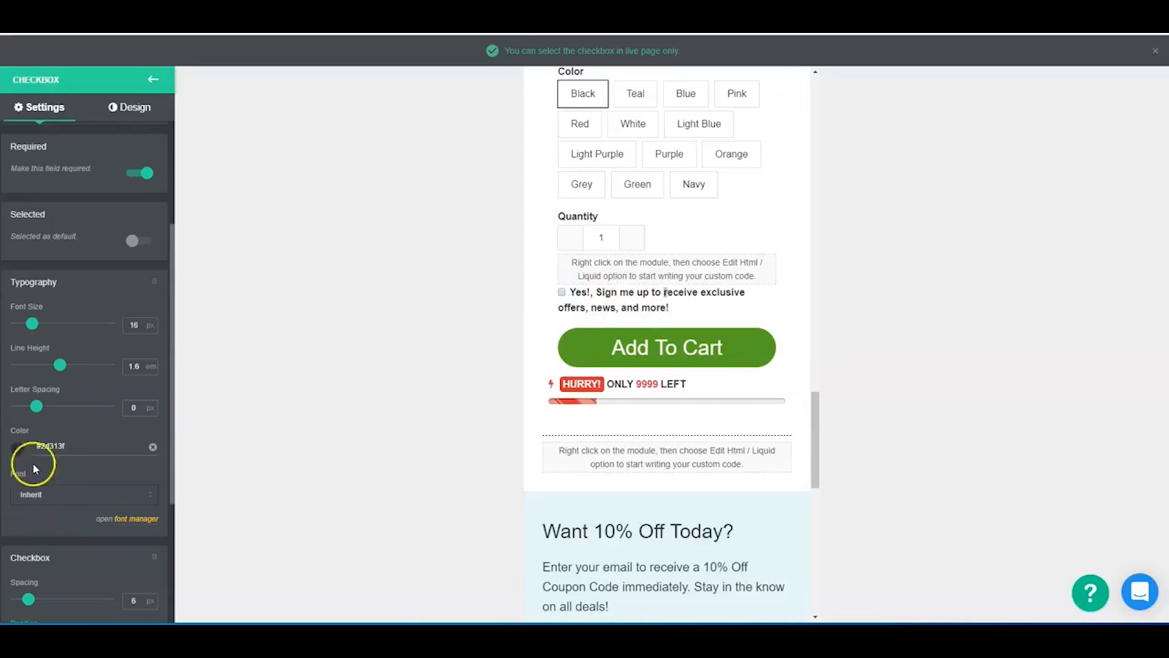
drag(27, 323, 31, 323)
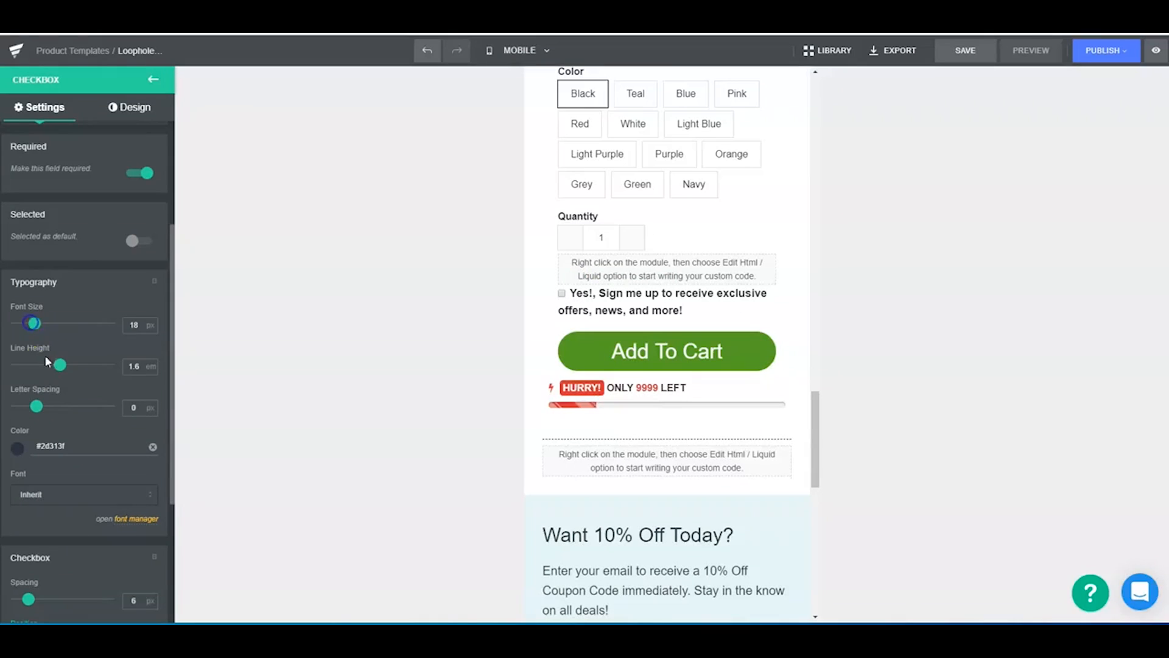
drag(35, 405, 36, 406)
drag(59, 366, 58, 364)
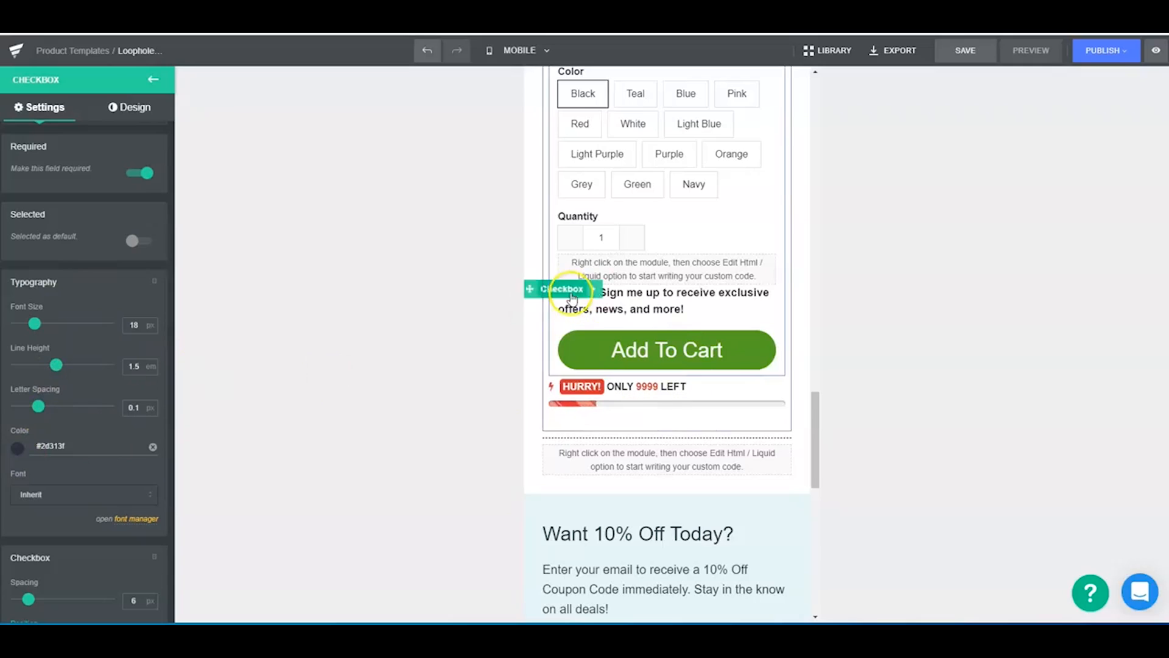
- Try 10px of left padding and left margin on the checkbox
scroll(96, 243, up, 3)
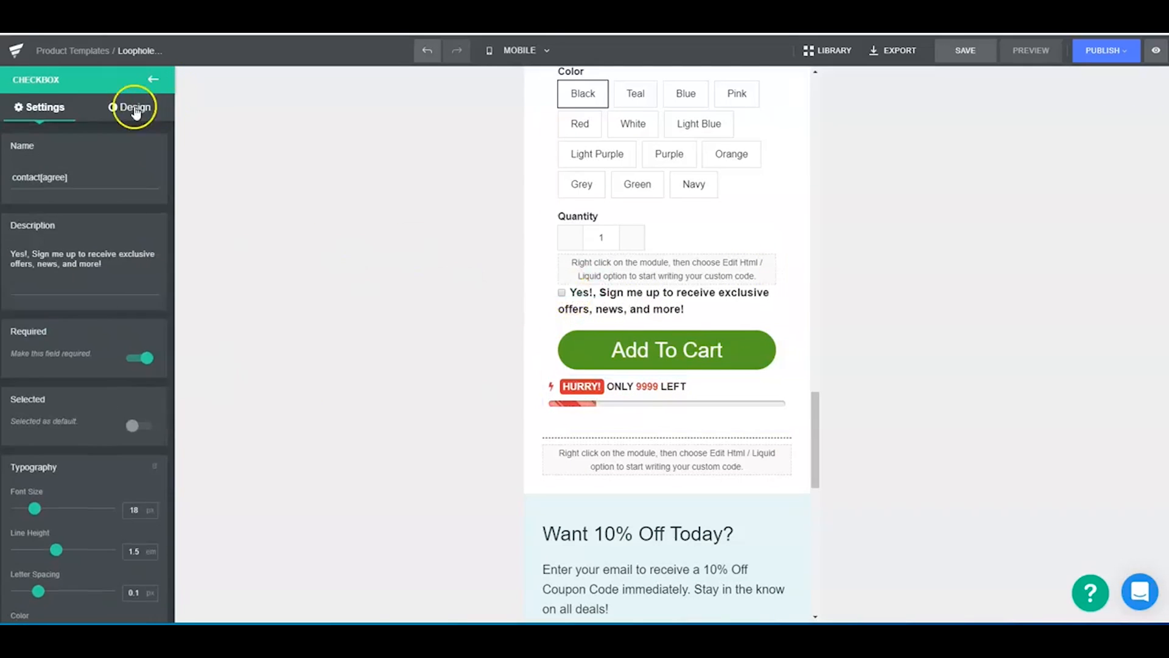
click(129, 107)
click(82, 182)
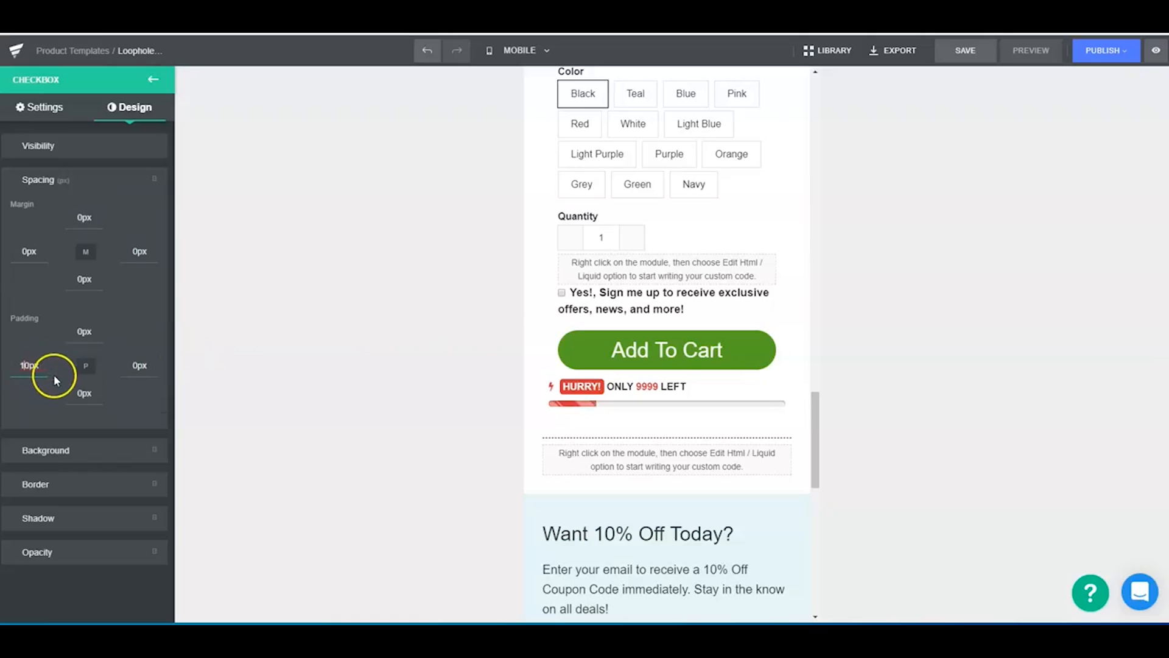
click(82, 333)
text(1)
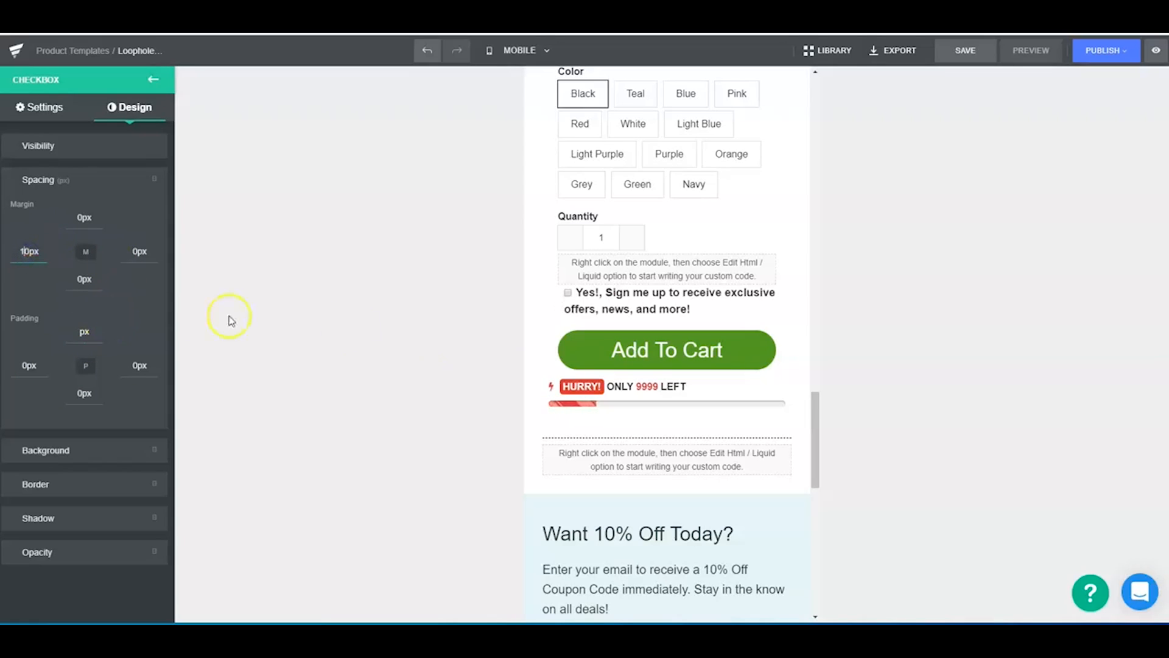
key(BackSpace)
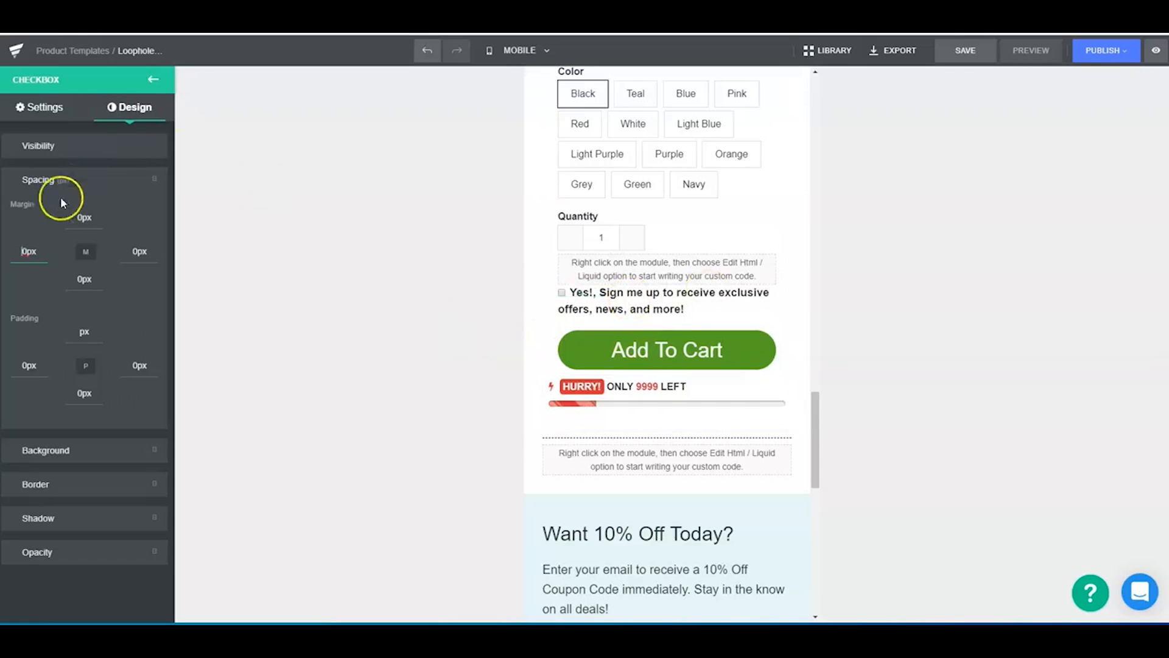
- Try the solid, dashed and dotted border styles on the checkbox and reset the style to none
click(78, 484)
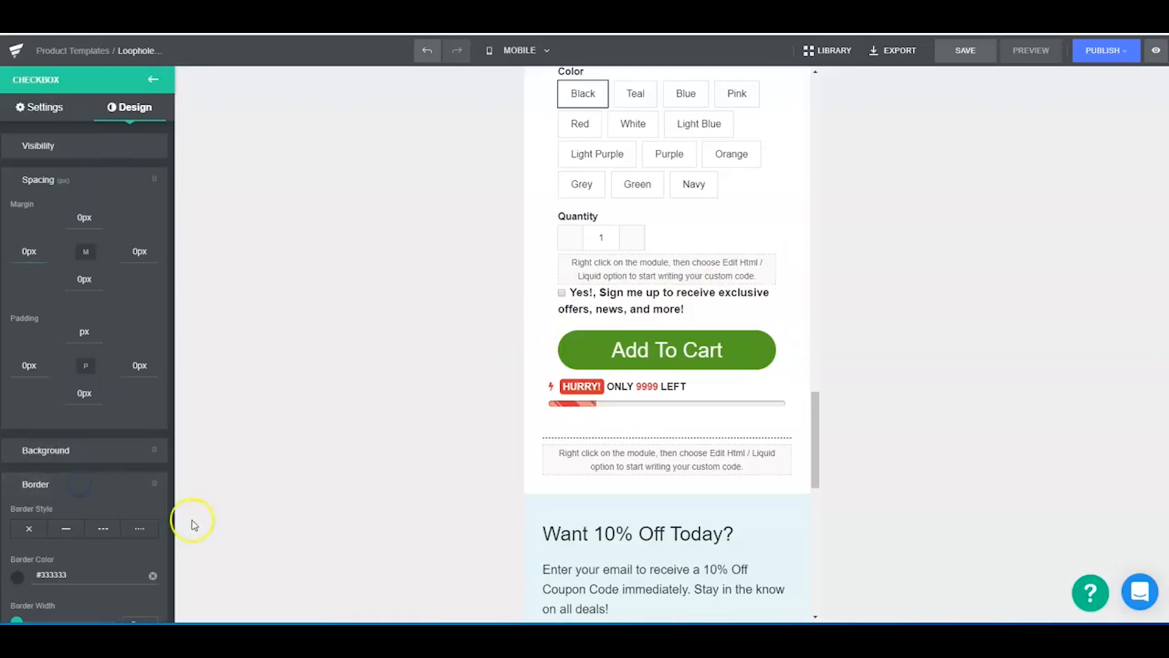
click(67, 528)
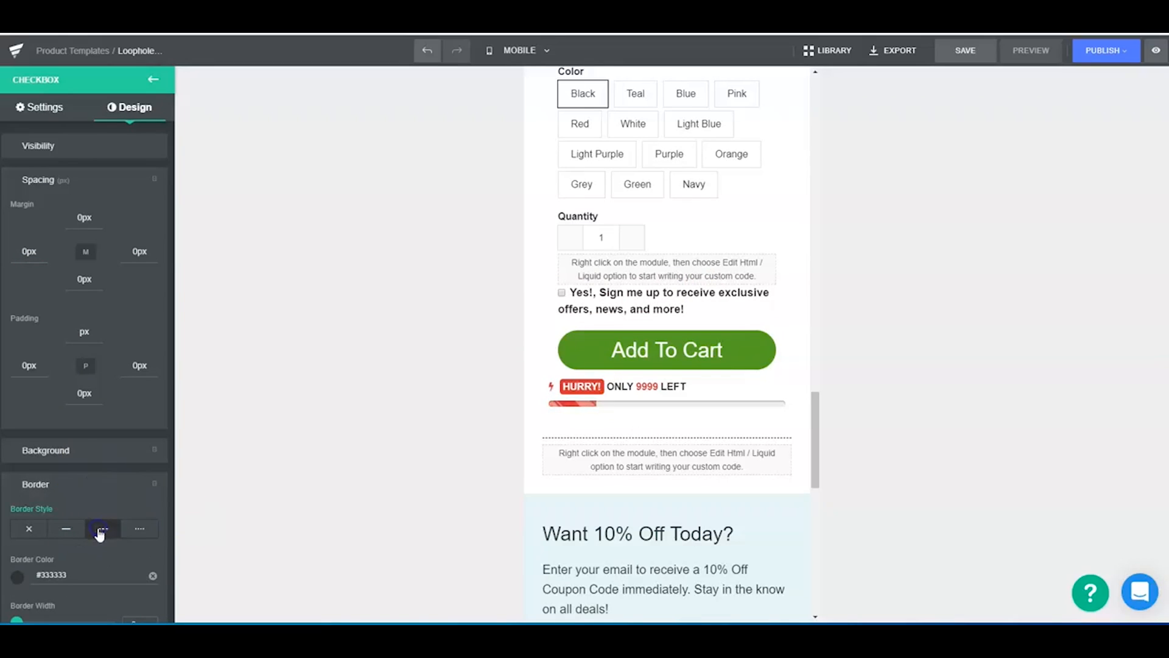
click(99, 529)
click(143, 527)
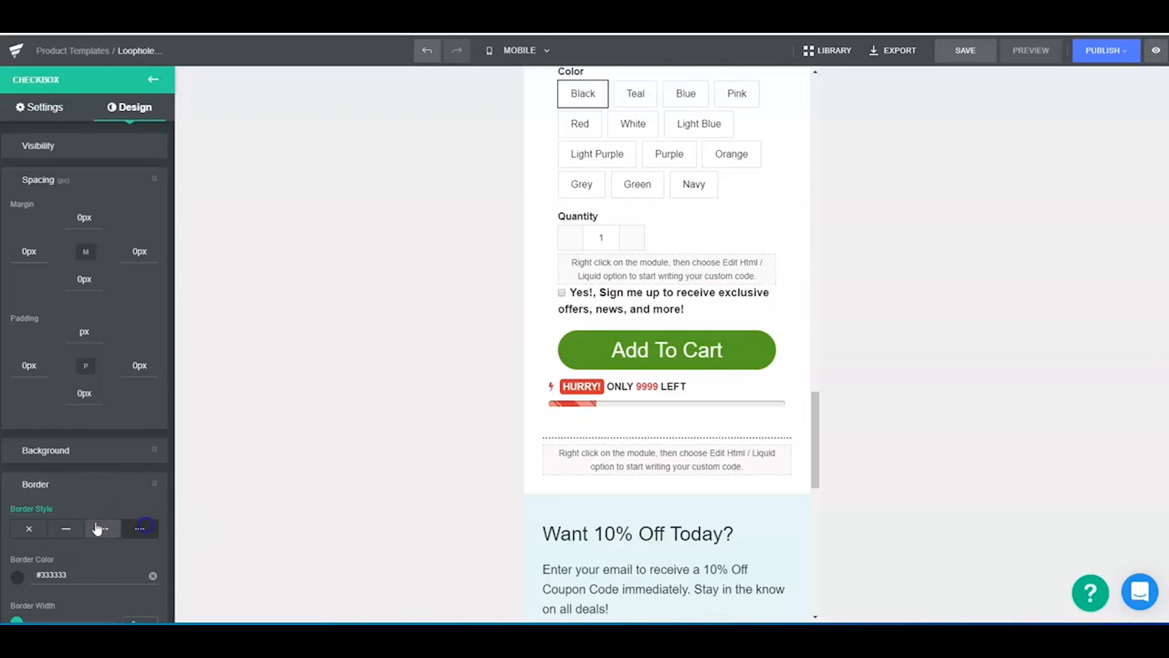
click(30, 529)
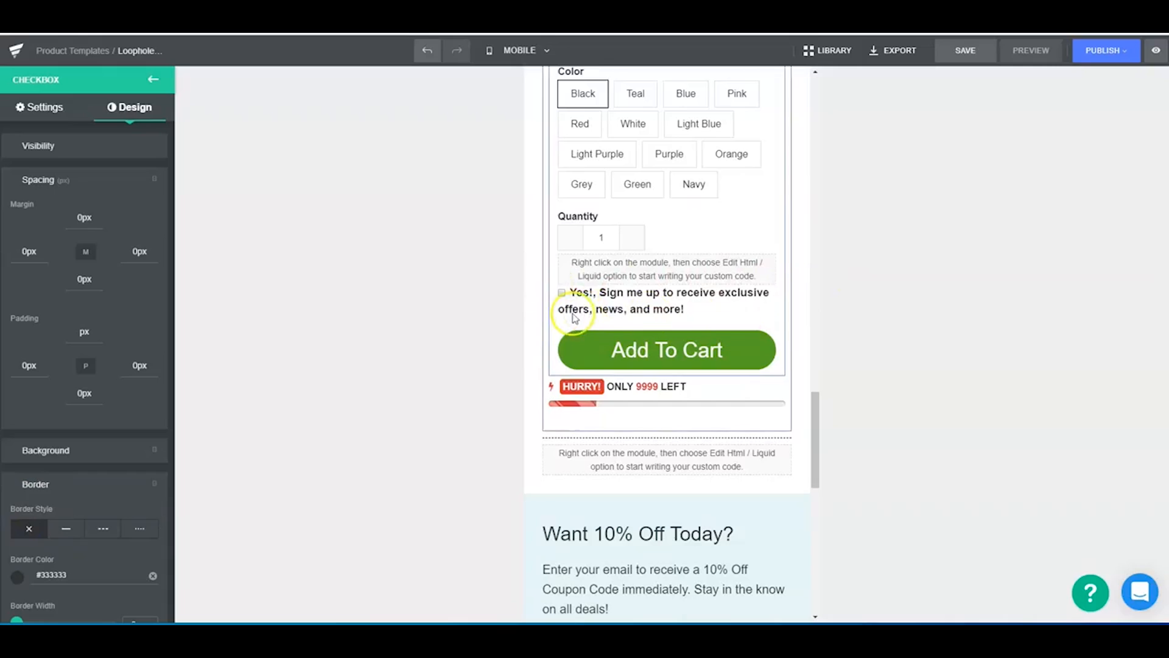
- Give the checkbox a solid border style with 0 px width and 0 px radius, and close its settings
scroll(84, 410, down, 3)
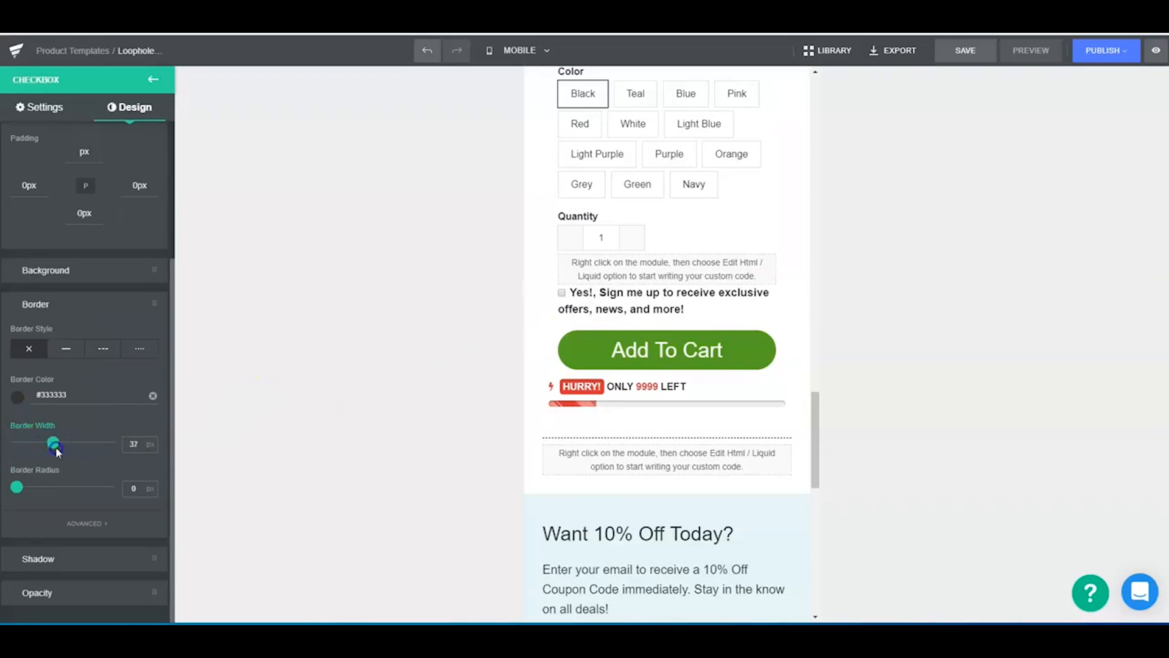
click(66, 351)
drag(82, 440, 17, 443)
click(16, 485)
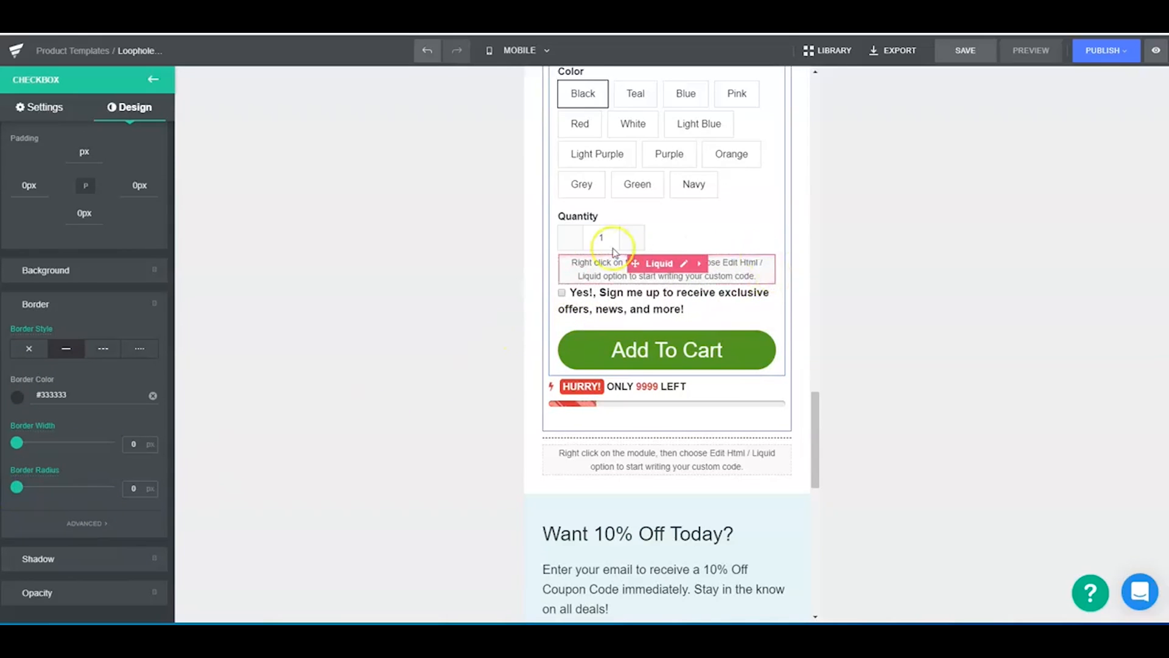
scroll(24, 170, up, 3)
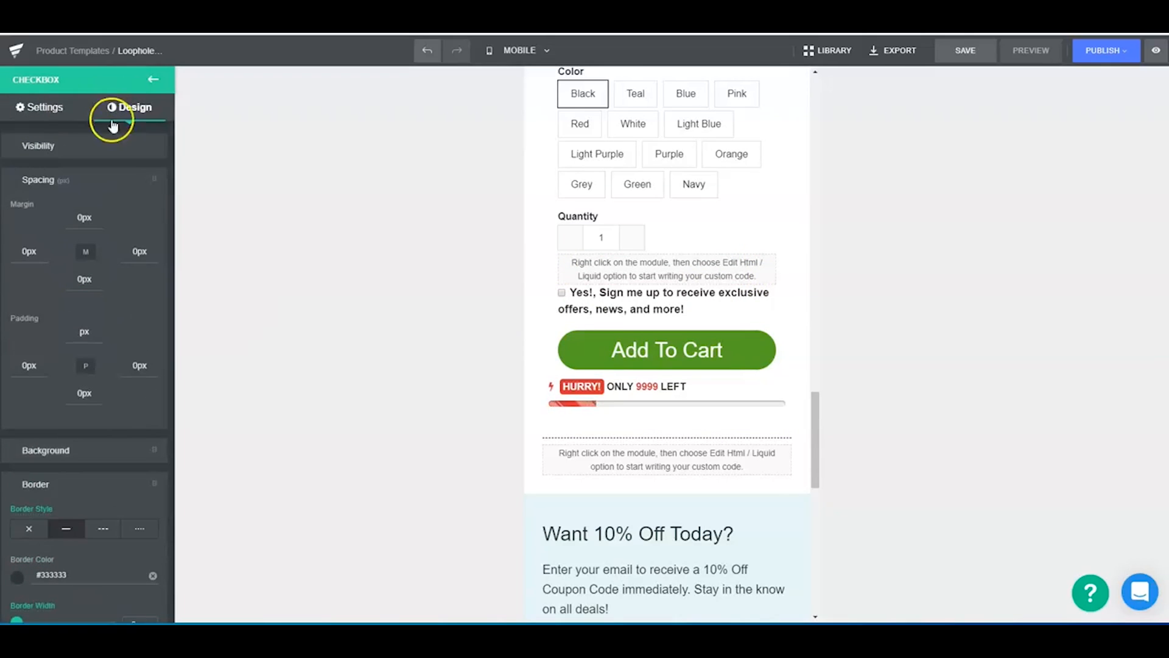
click(40, 107)
click(153, 79)
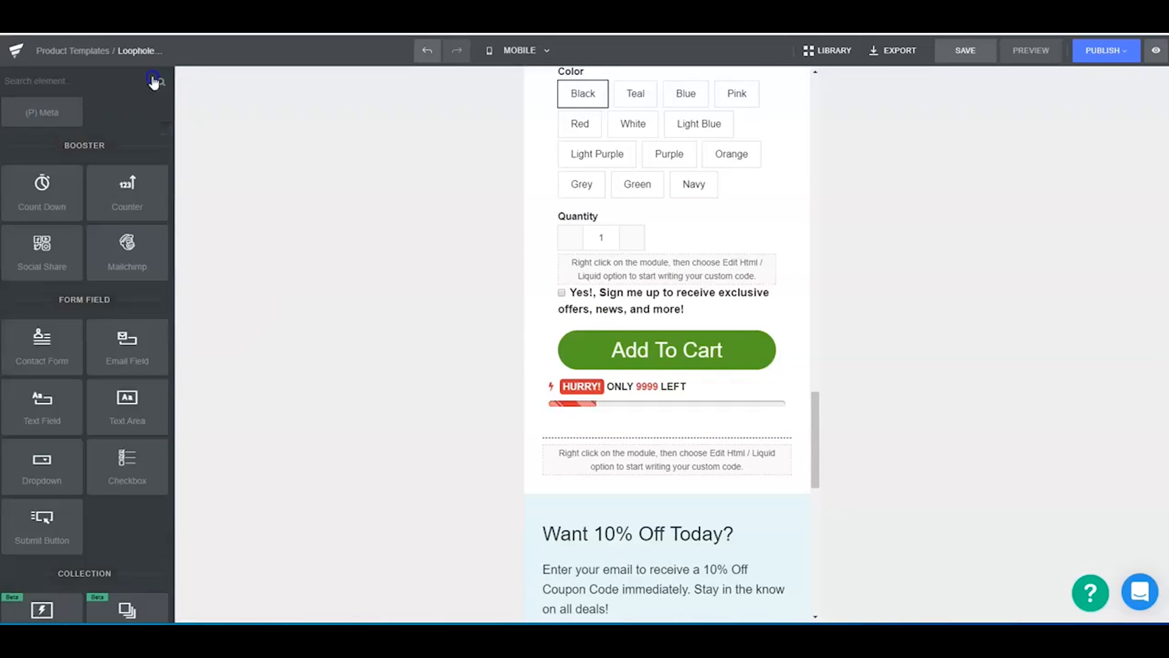
- Examine the available elements and the mobile page layout from the header down to the lower product block
scroll(96, 477, up, 3)
scroll(718, 451, down, 4)
scroll(719, 468, up, 4)
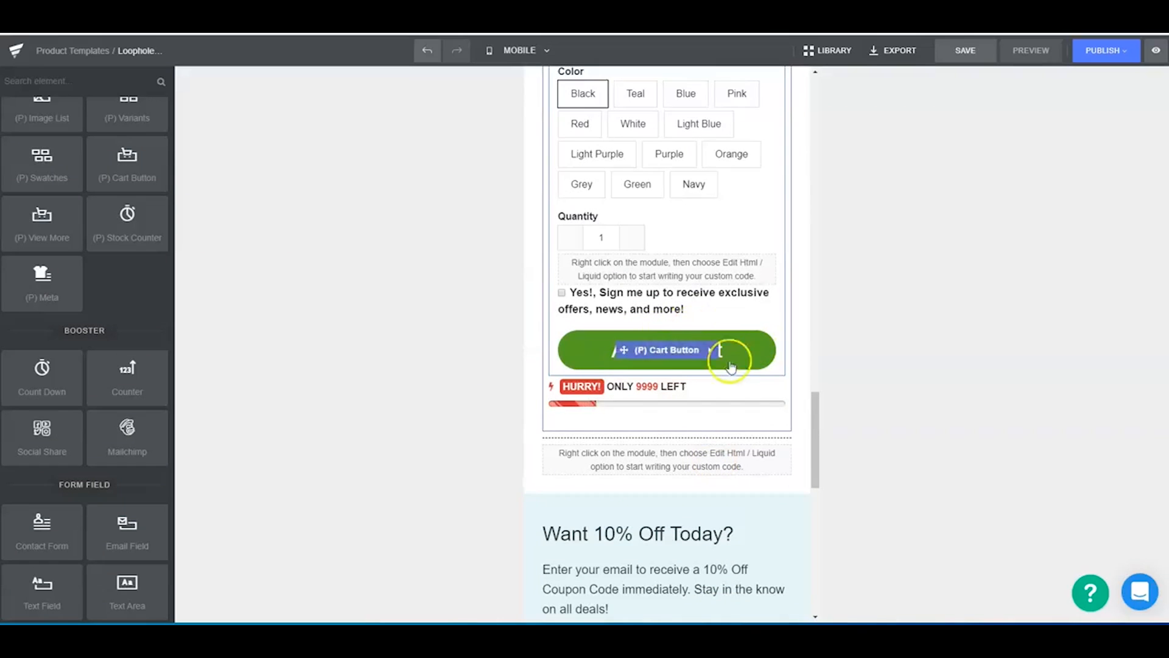
scroll(711, 452, up, 15)
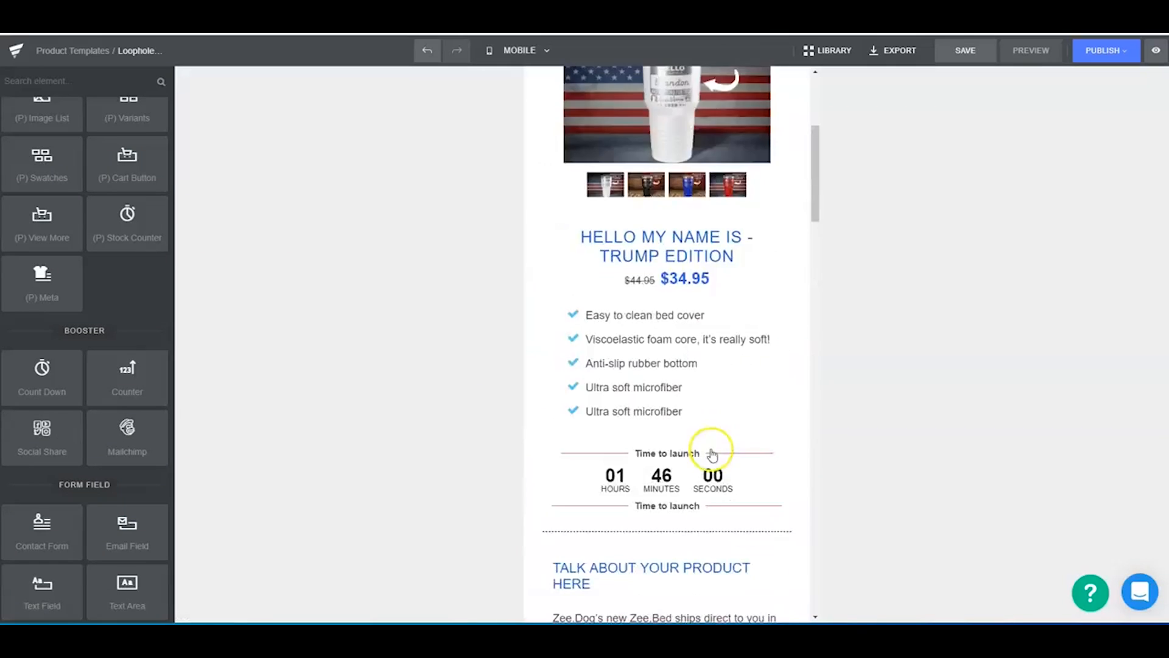
scroll(713, 453, up, 5)
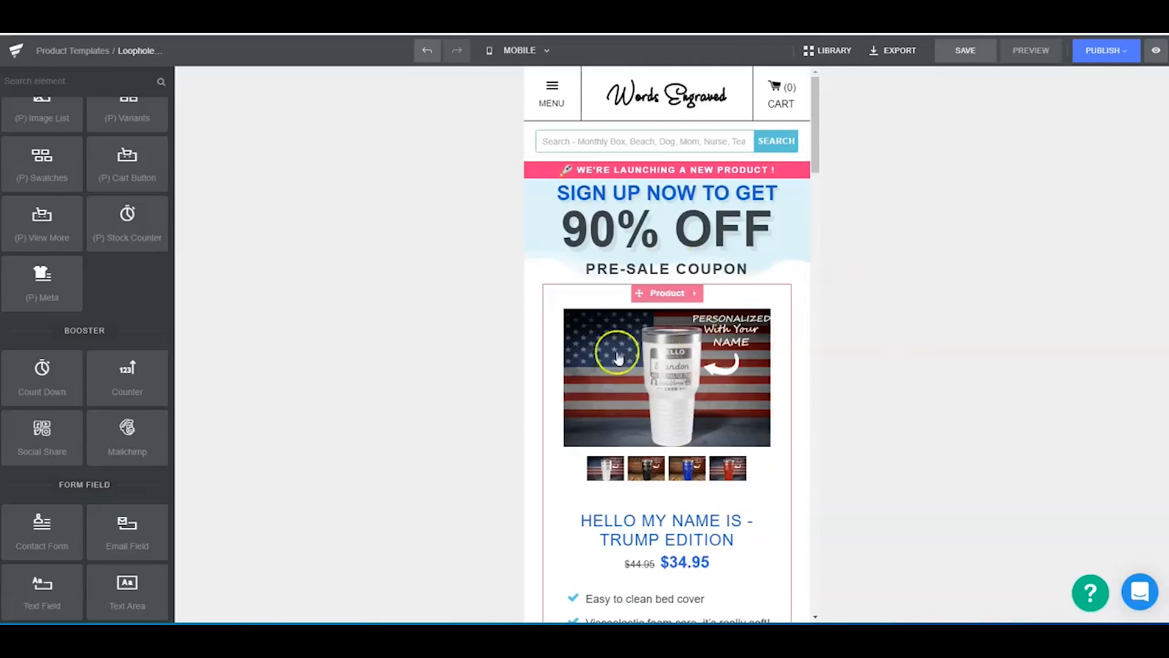
scroll(615, 416, down, 10)
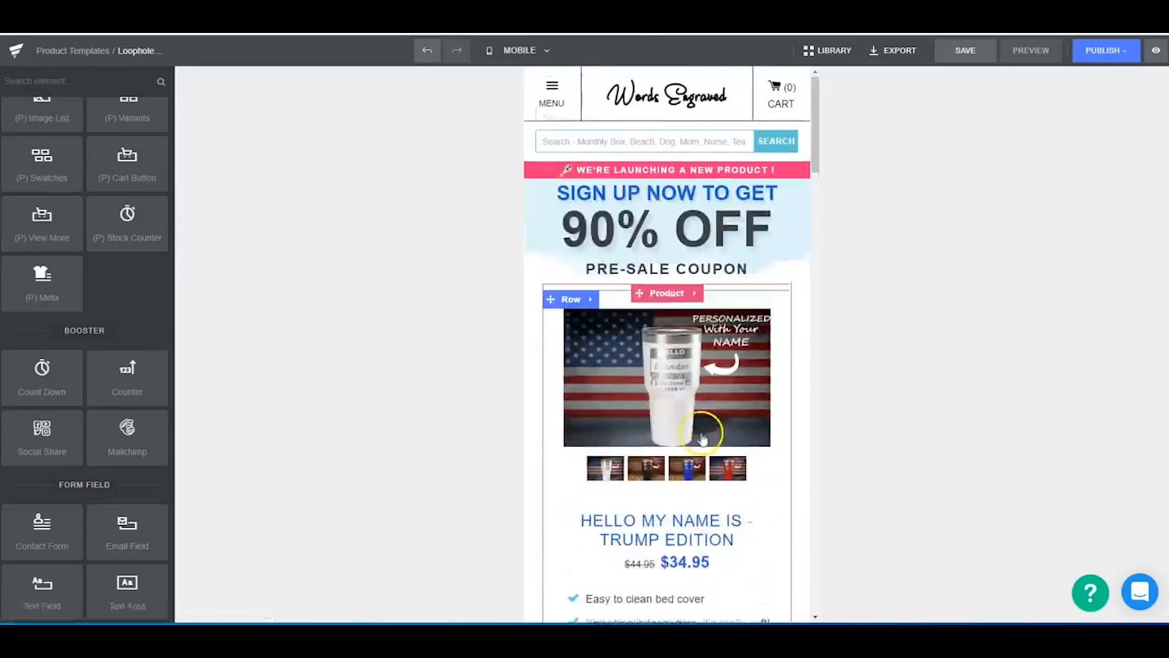
scroll(676, 420, down, 10)
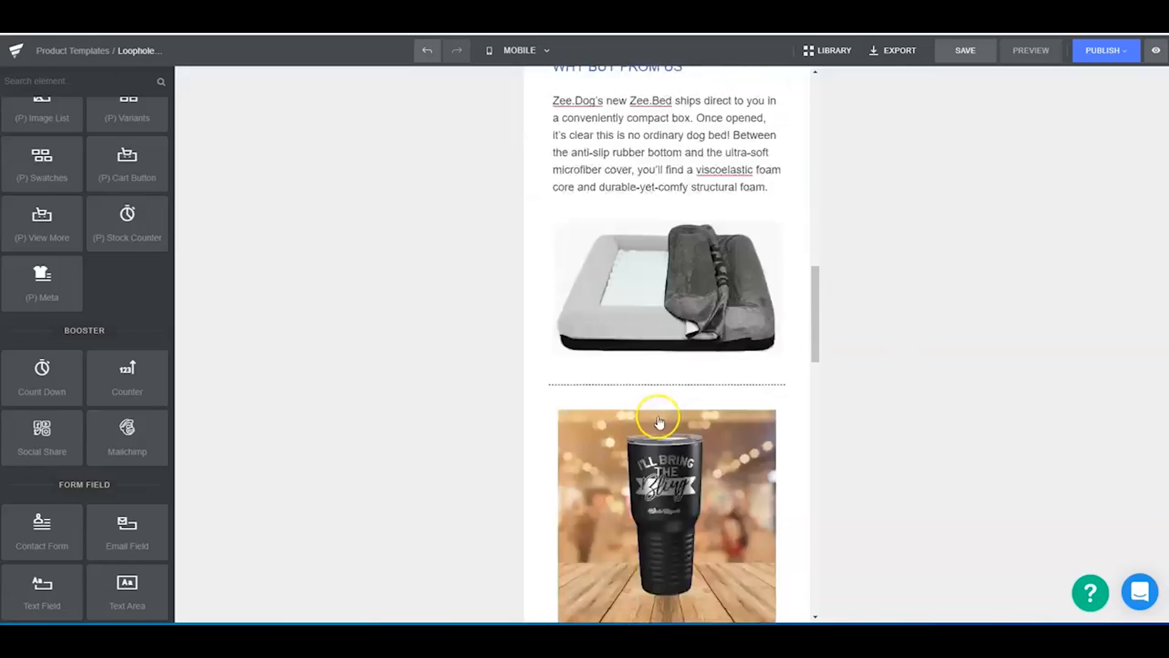
scroll(666, 420, down, 3)
- Link the upper product block below the pre-sale coupon banner to the I'll Bring The Voice Of Reason Tumbler
scroll(670, 420, up, 20)
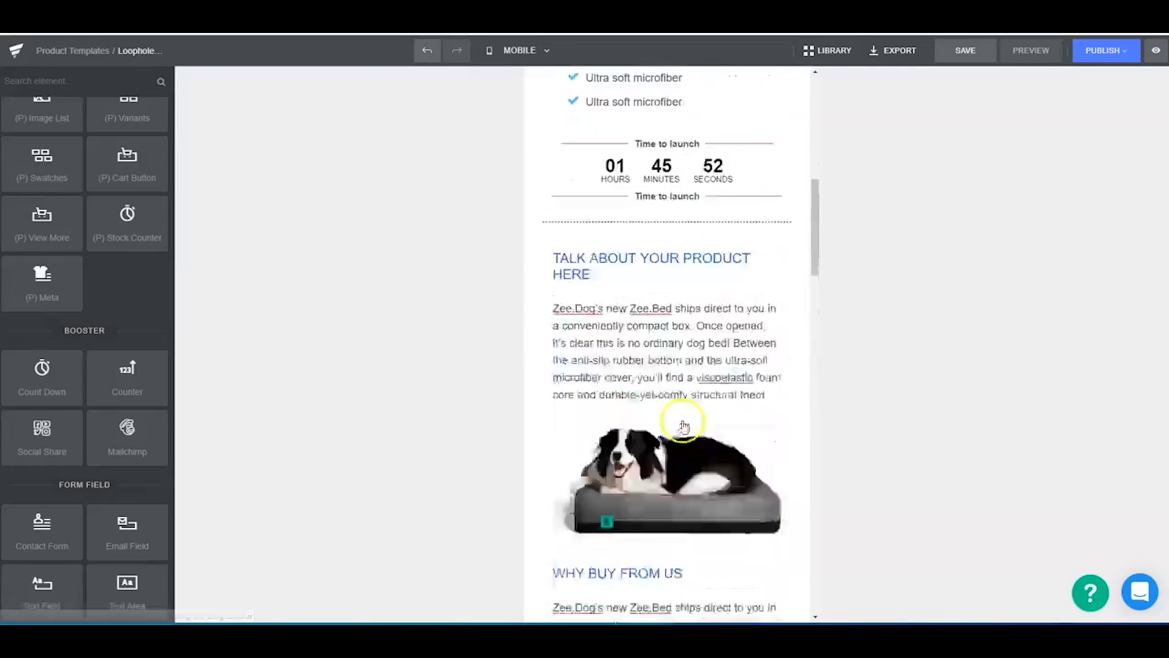
click(719, 302)
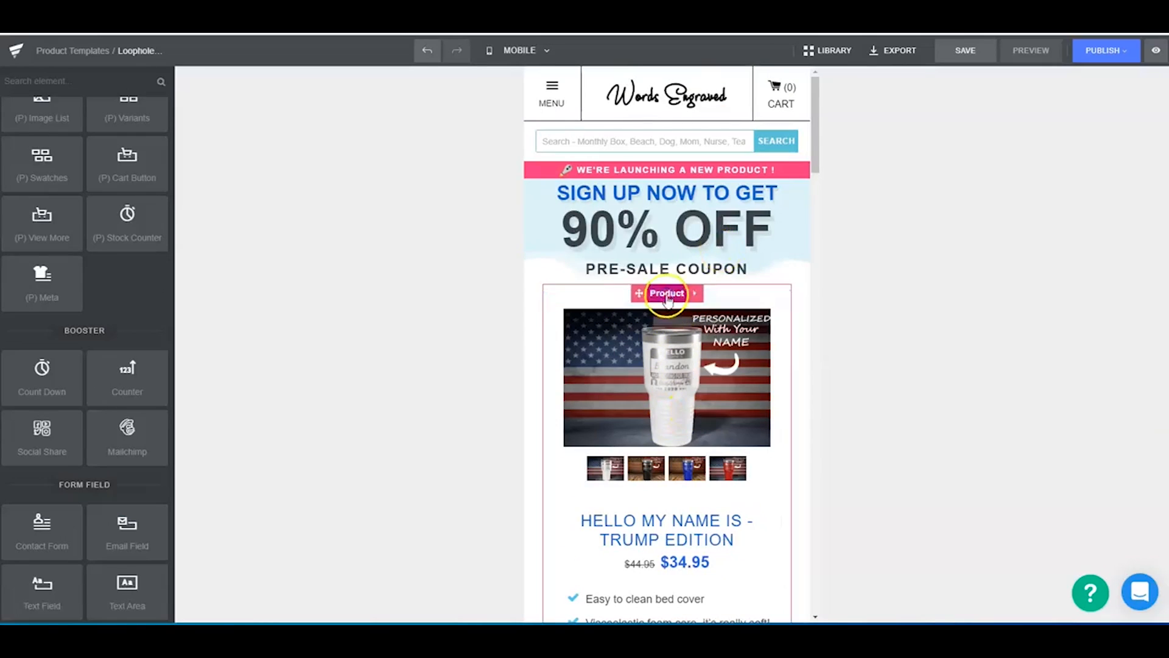
click(55, 215)
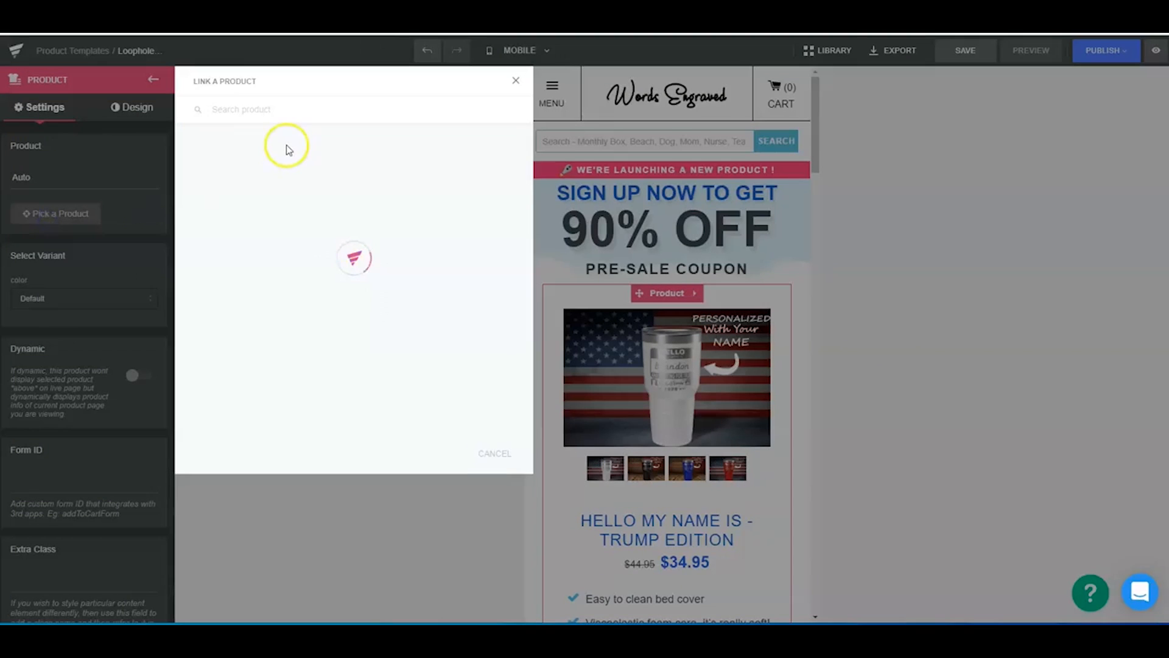
click(286, 193)
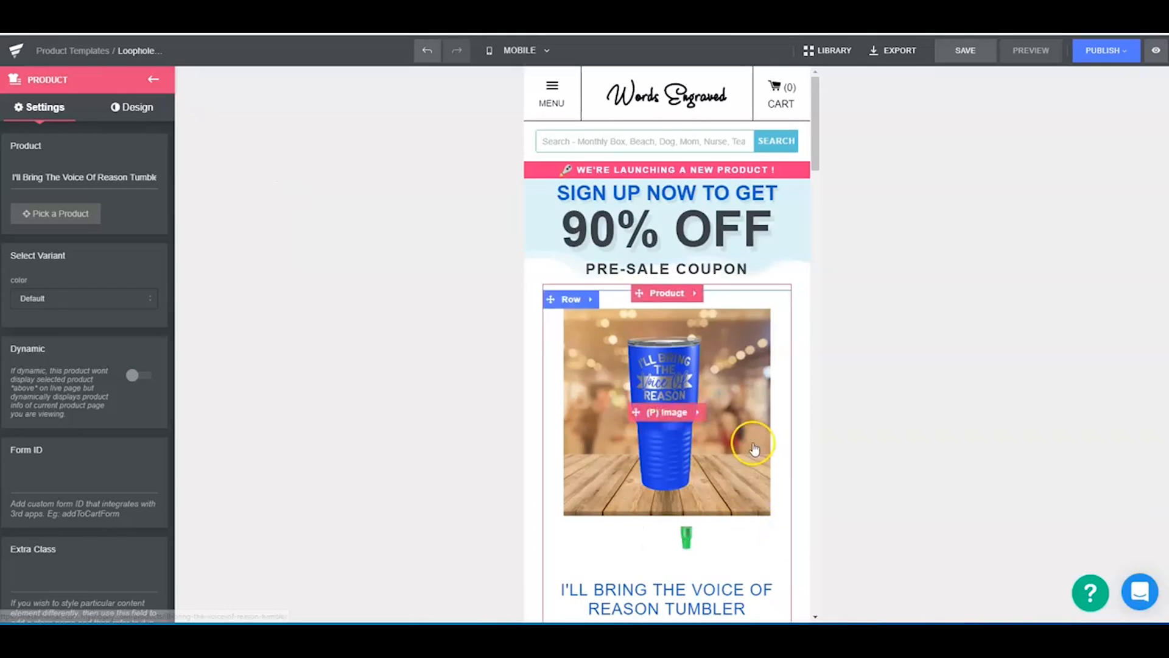
- Link the lower dynamic product block to the I'll Bring The Voice Of Reason Tumbler
scroll(711, 395, down, 20)
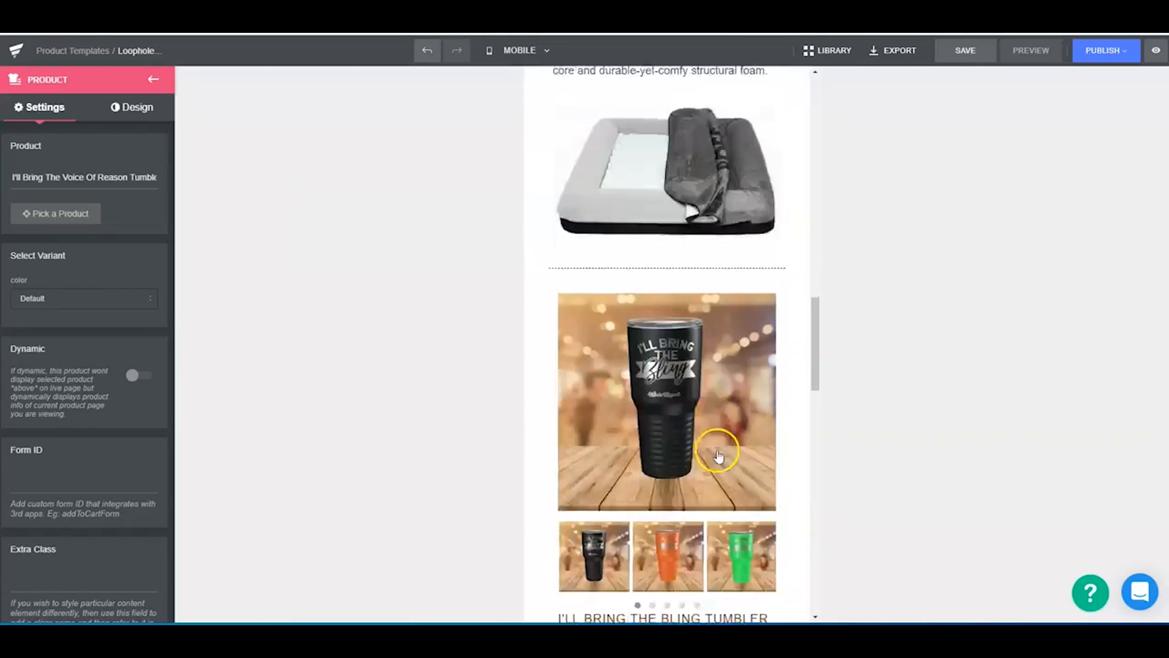
click(672, 320)
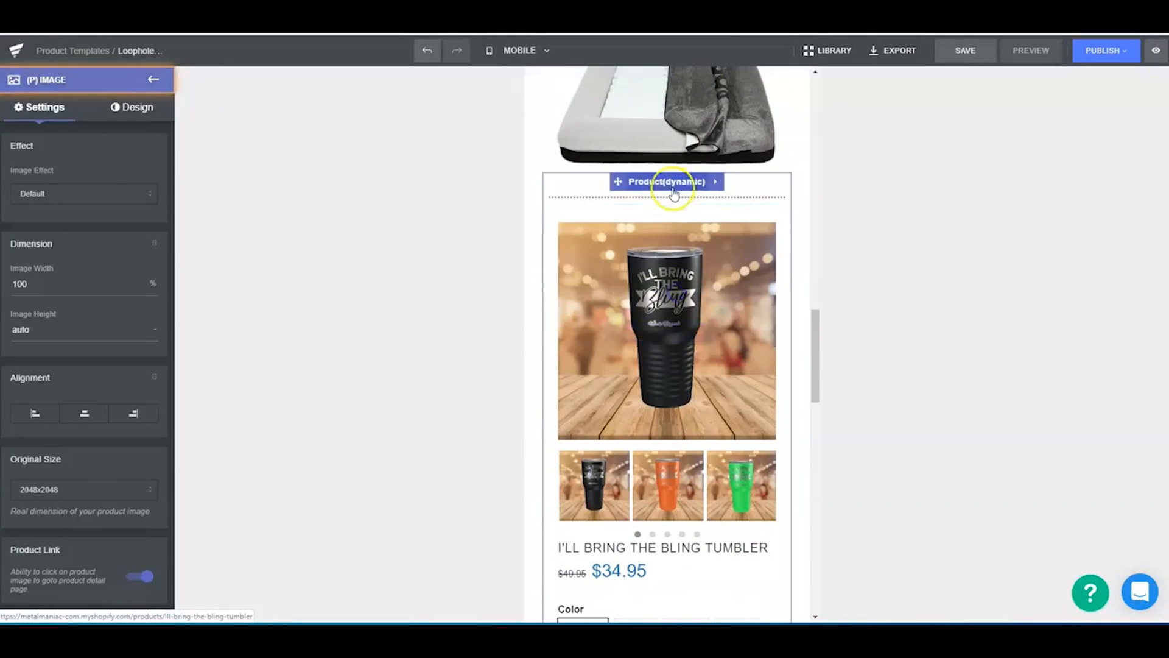
click(672, 188)
click(56, 215)
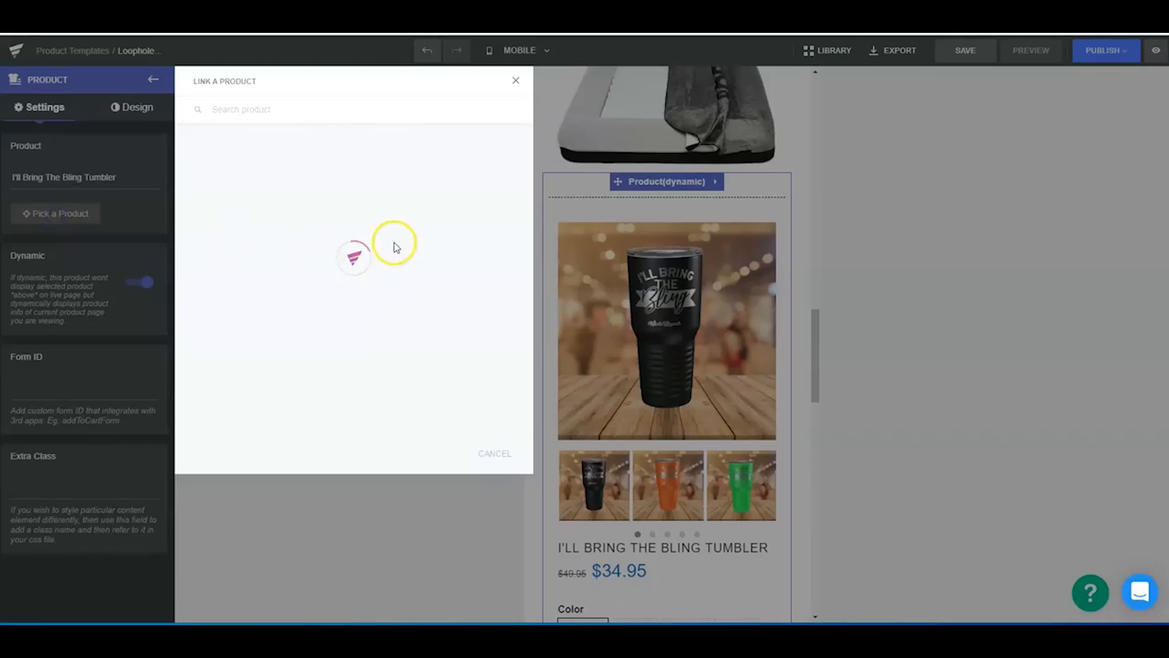
click(310, 190)
- Review the mobile page from the upper product block down to the lower block's color options, checkbox and stock counter
scroll(697, 387, up, 15)
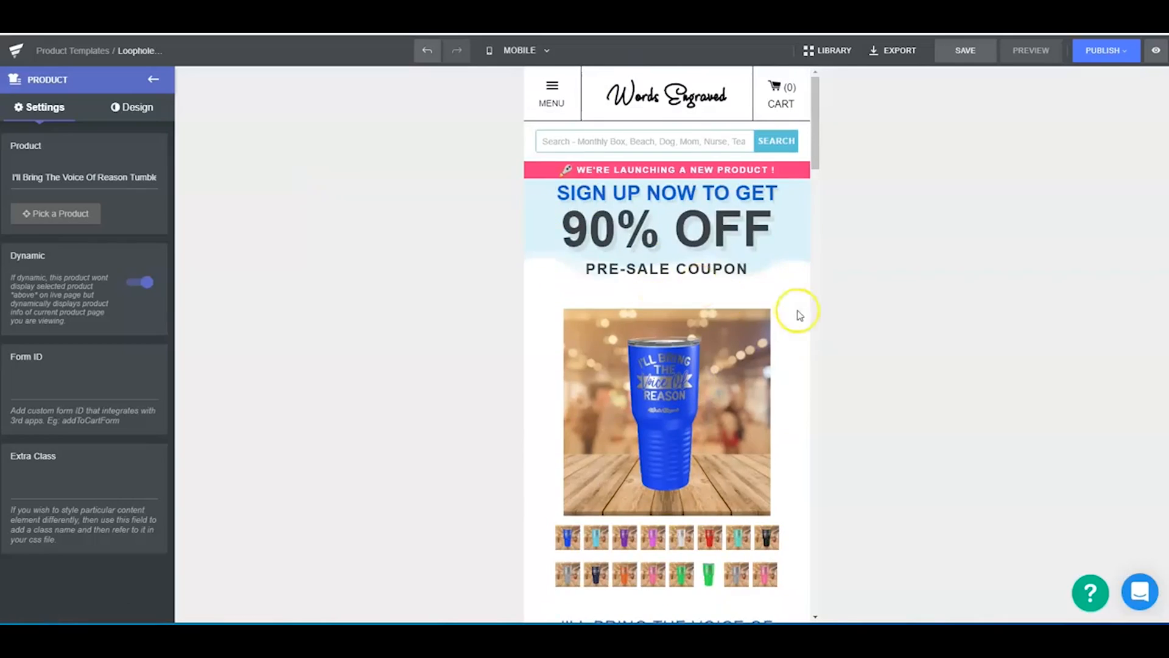
scroll(800, 315, down, 4)
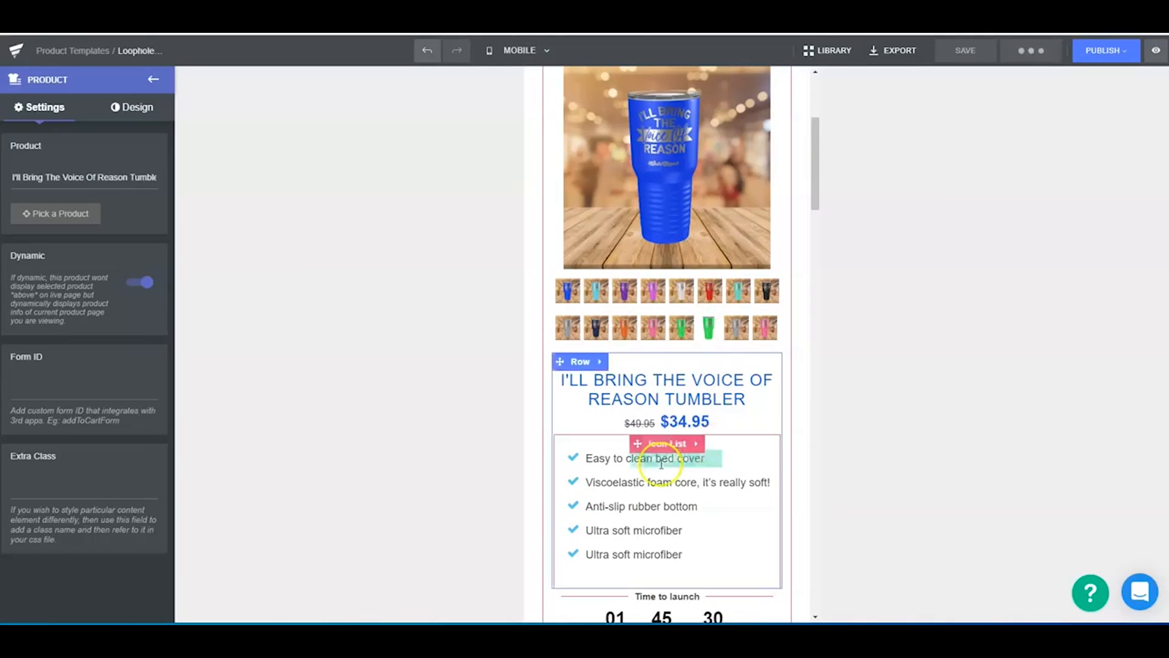
scroll(711, 462, up, 4)
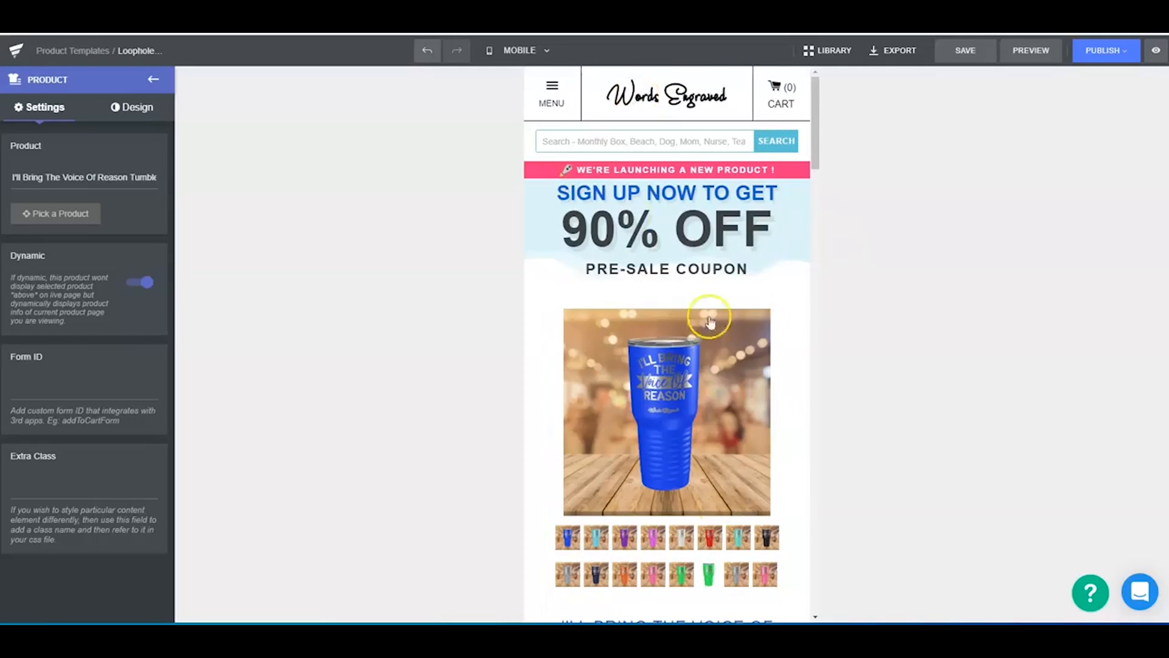
scroll(761, 327, down, 15)
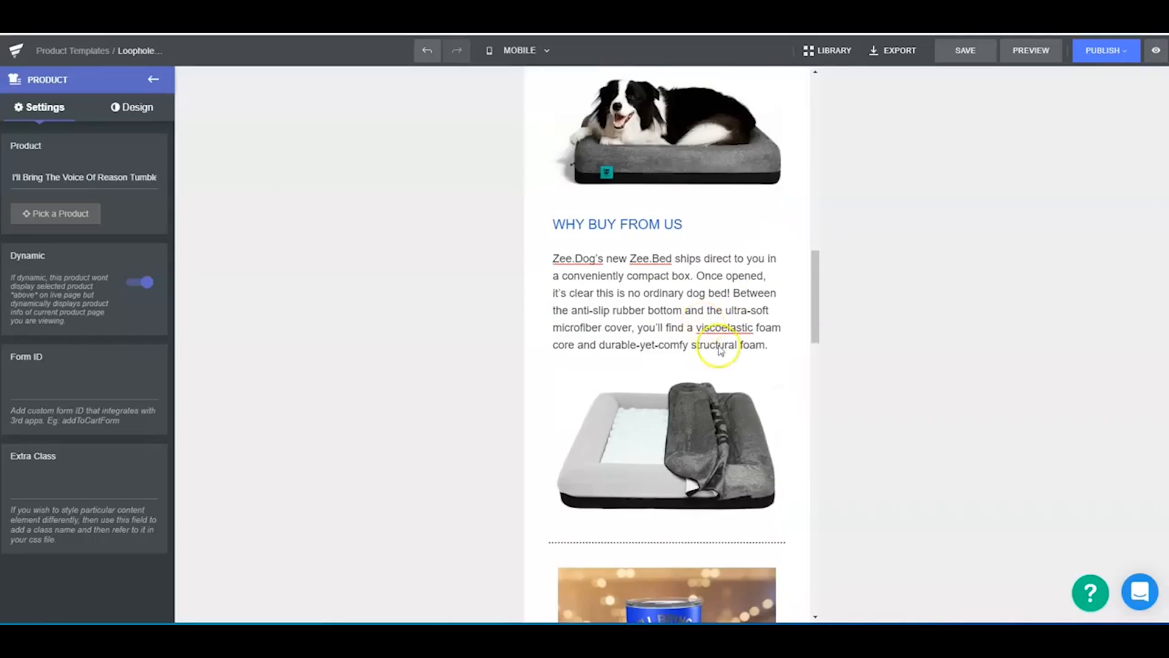
scroll(699, 342, down, 5)
scroll(651, 379, down, 4)
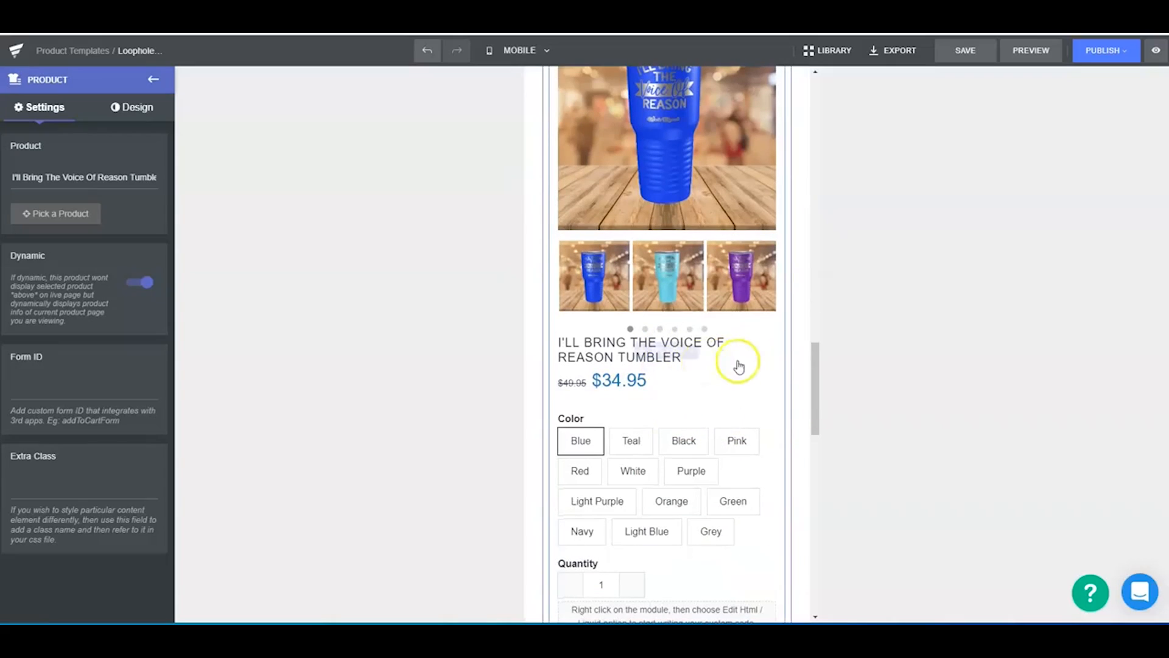
scroll(715, 265, down, 3)
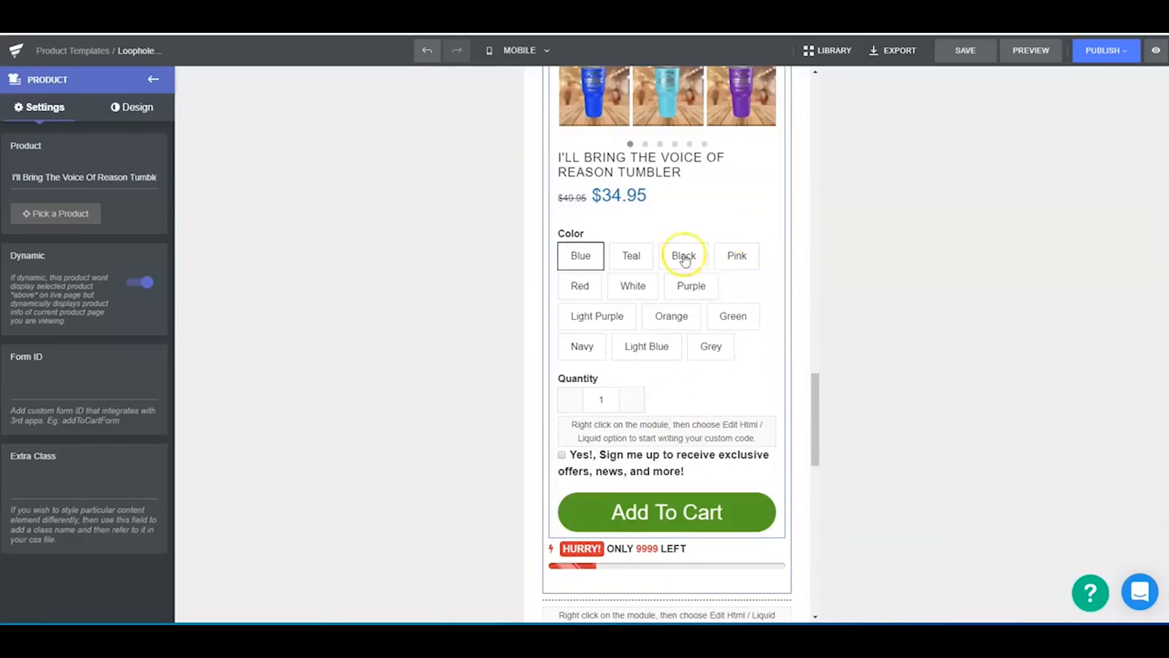
scroll(639, 579, down, 4)
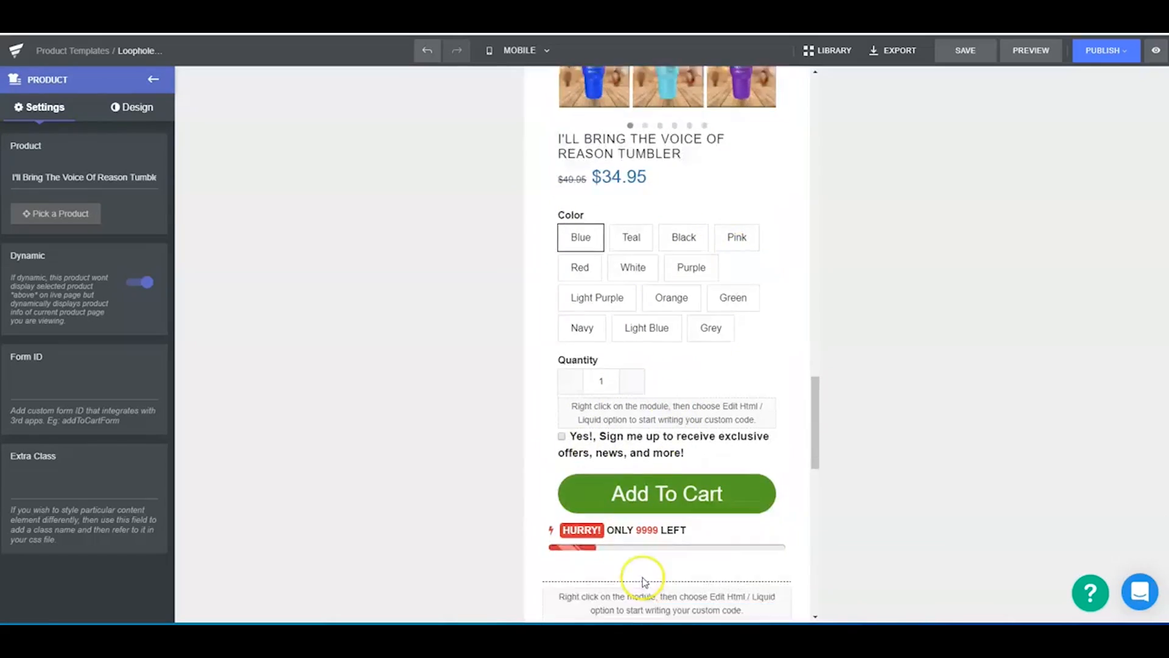
- Review the mobile page from the lower product block's stock counter down to the subscription sections
scroll(668, 402, down, 3)
scroll(672, 437, down, 2)
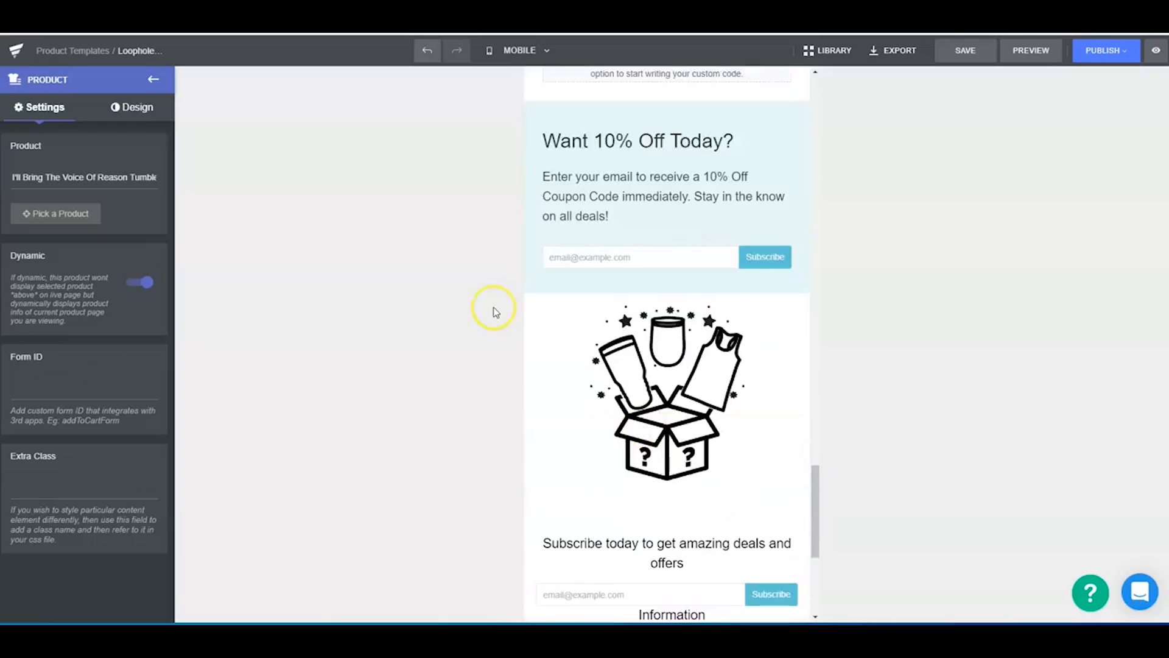
scroll(712, 464, down, 5)
scroll(712, 453, up, 20)
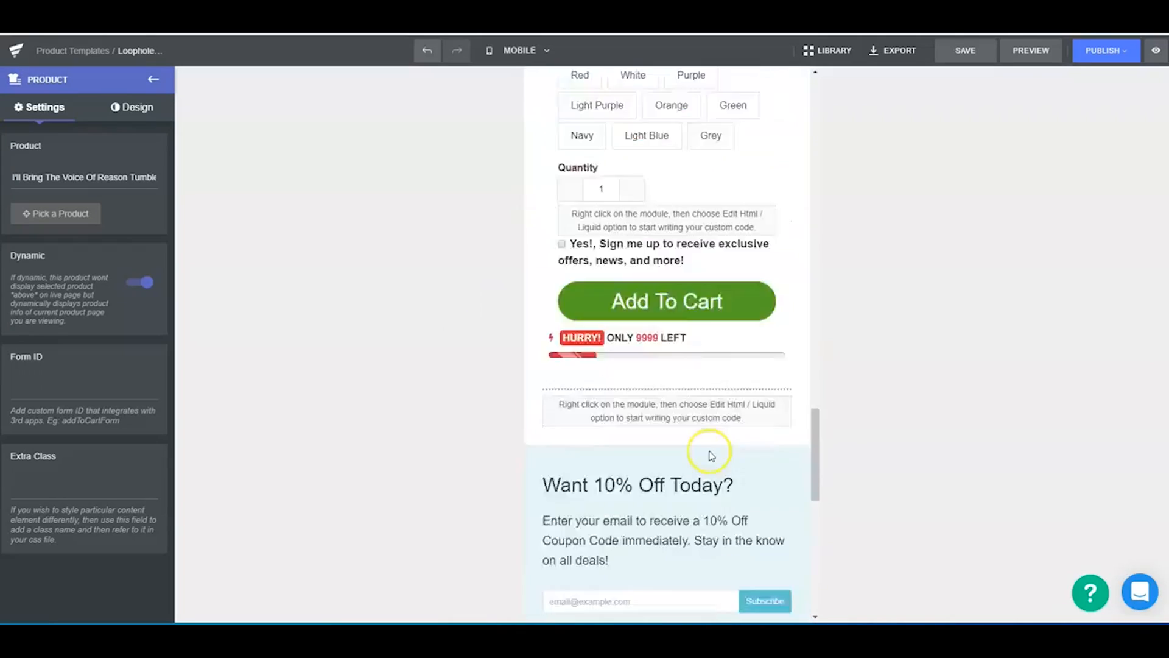
- Switch to the desktop layout and review the whole page from the pre-sale coupon banner down to the 10% off section
click(518, 48)
click(533, 77)
scroll(761, 305, down, 5)
scroll(810, 207, up, 4)
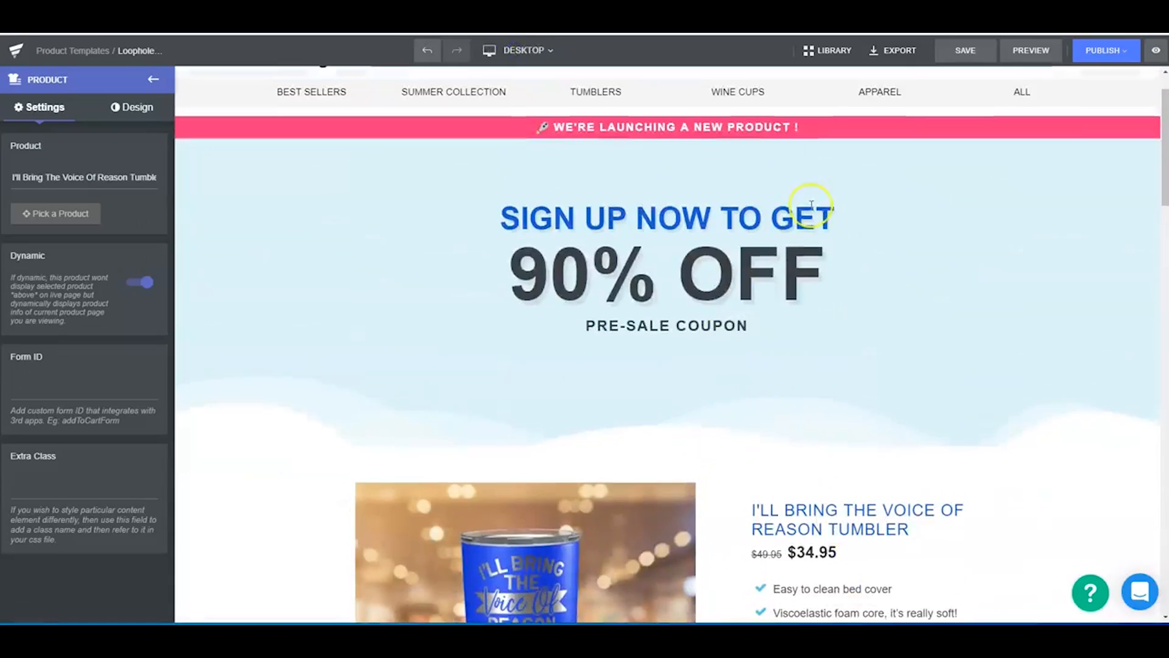
scroll(802, 360, down, 5)
scroll(773, 426, down, 14)
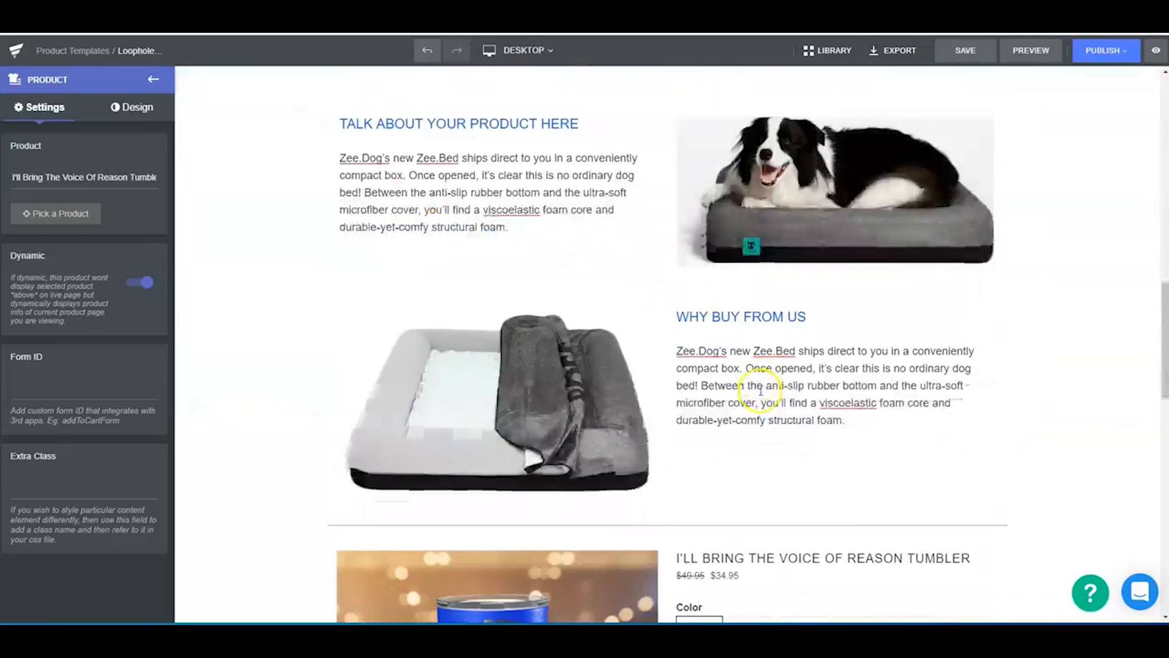
scroll(748, 390, down, 4)
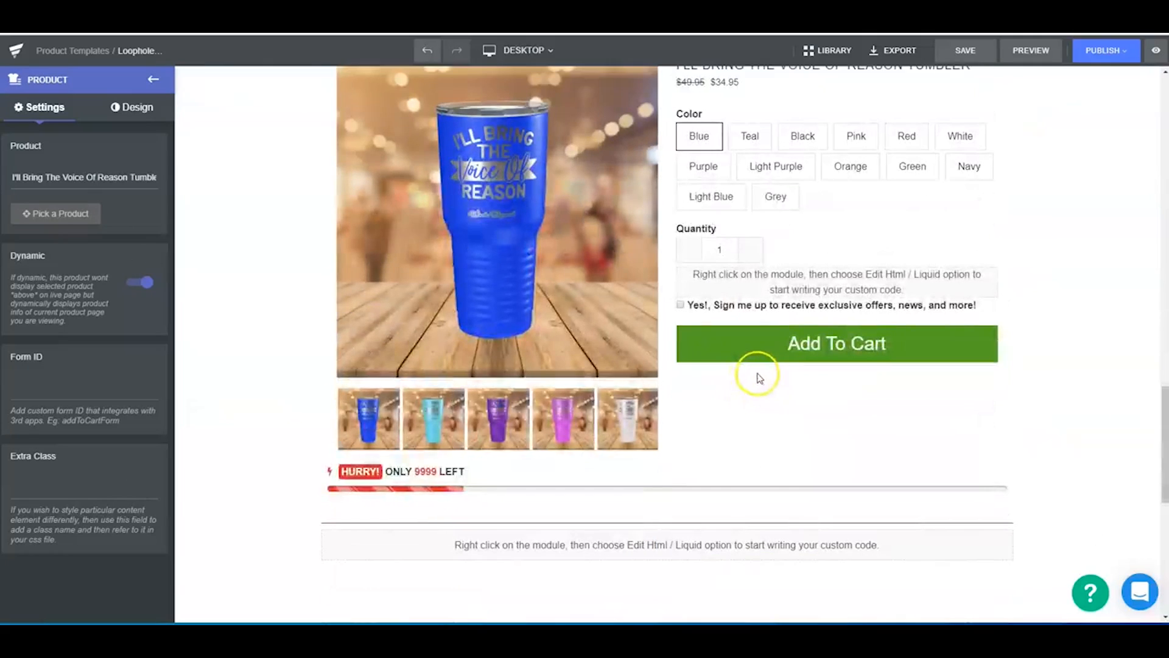
scroll(694, 335, down, 5)
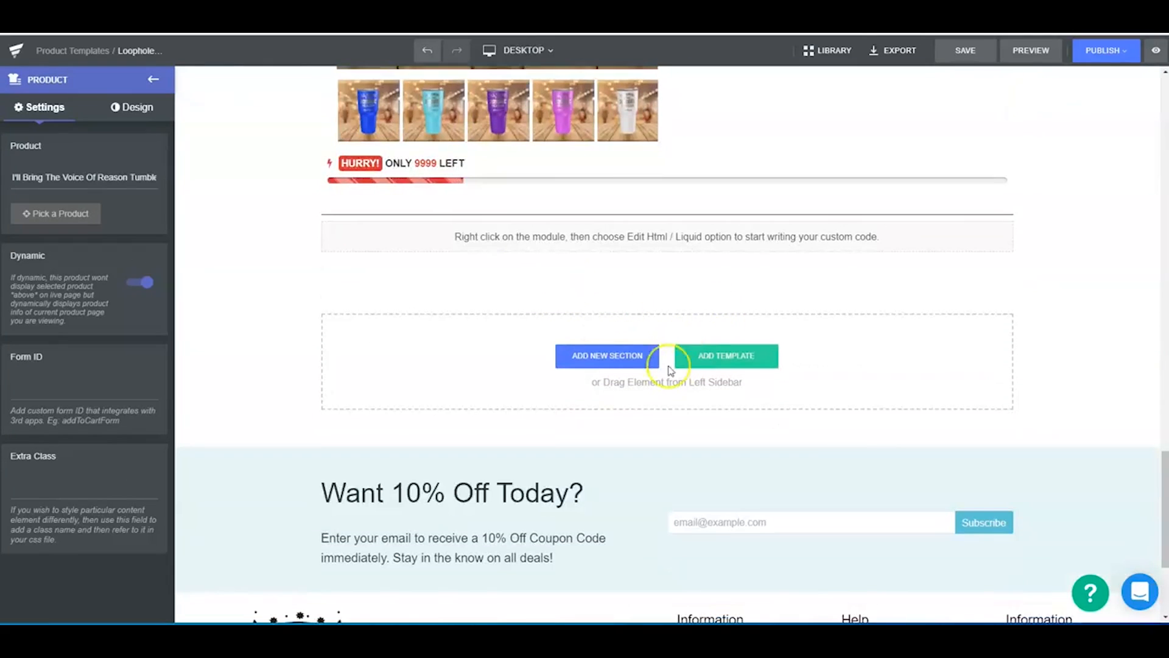
scroll(669, 317, up, 5)
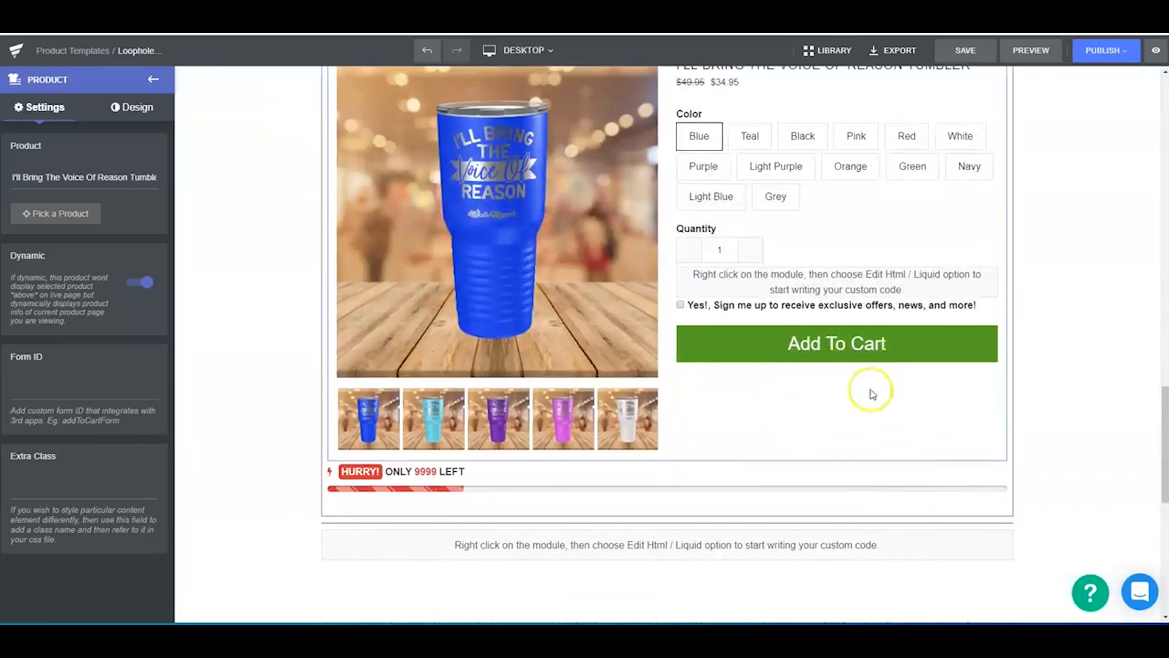
scroll(822, 380, up, 1)
scroll(779, 372, up, 2)
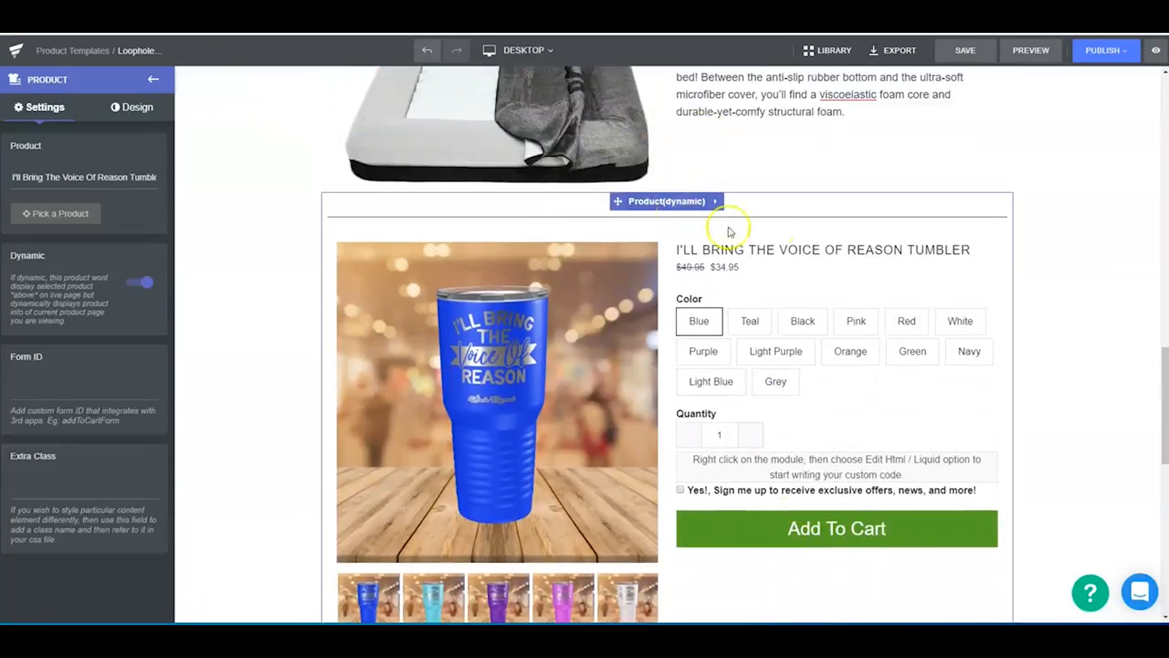
scroll(792, 286, up, 15)
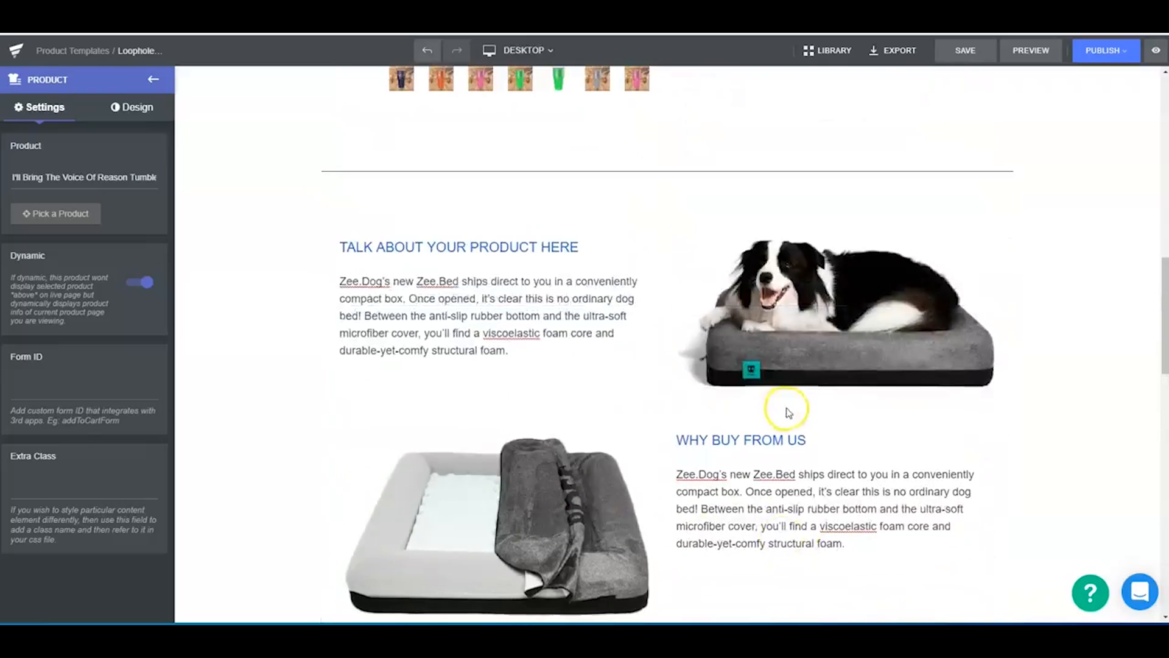
scroll(787, 412, up, 5)
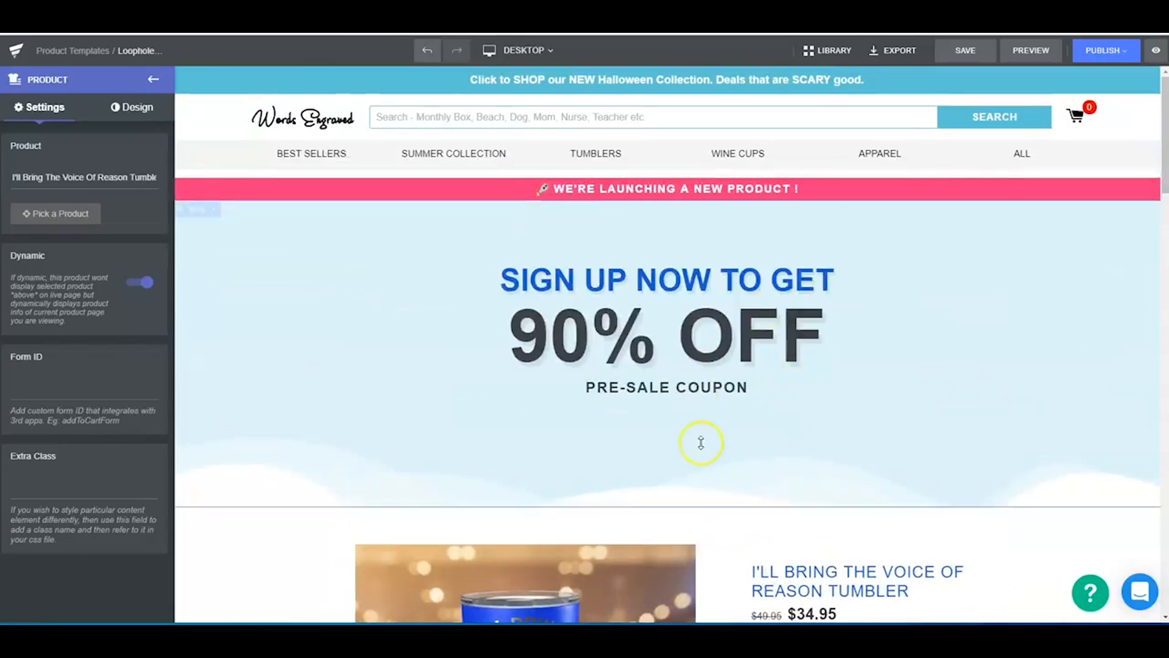
- Reduce the pre-sale coupon banner row's top and bottom padding to 0 px in the desktop layout
click(694, 387)
drag(694, 387, 694, 331)
drag(681, 228, 675, 158)
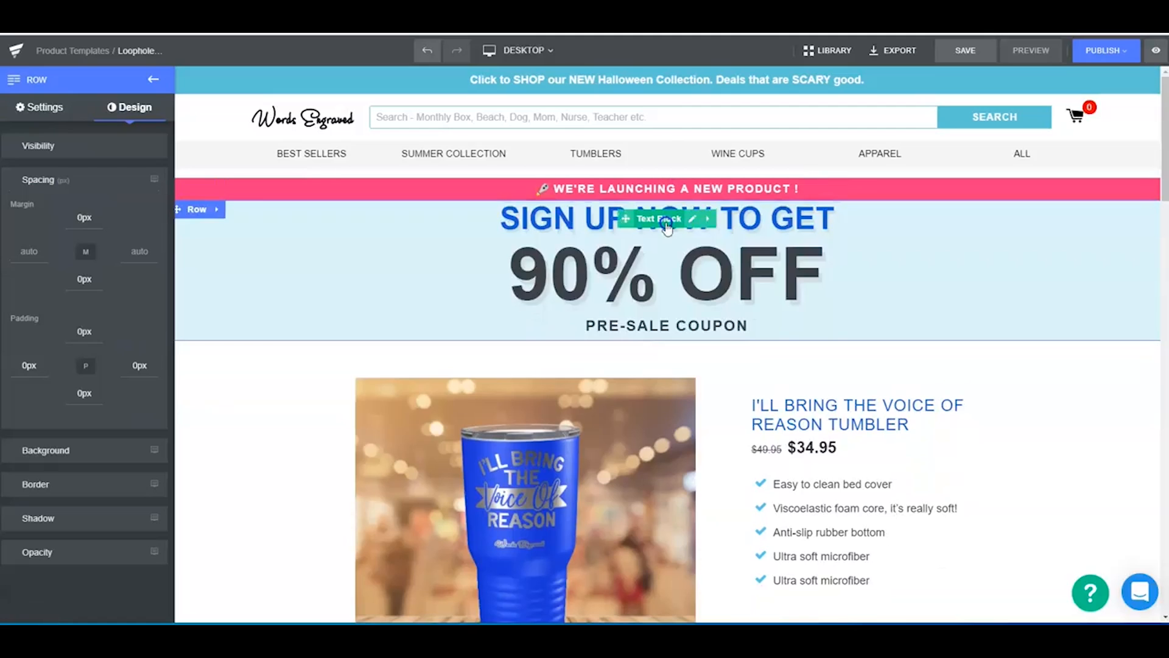
- Switch back to the mobile layout and check the coupon banner and upper product block down to the launch countdown
scroll(998, 286, down, 5)
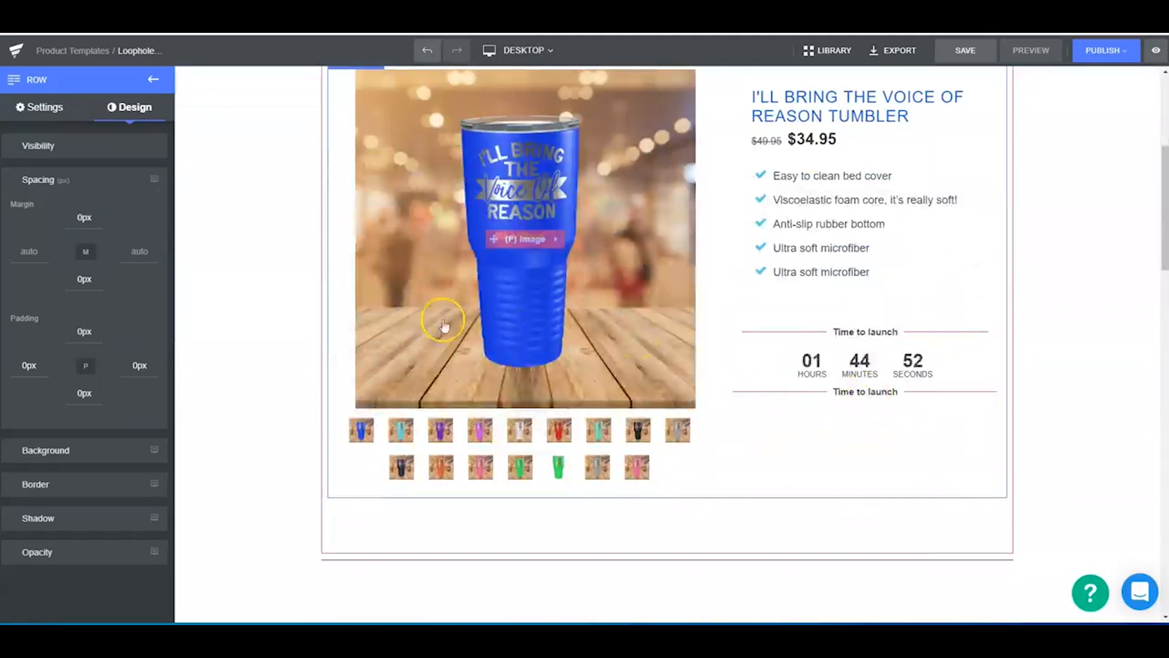
click(523, 50)
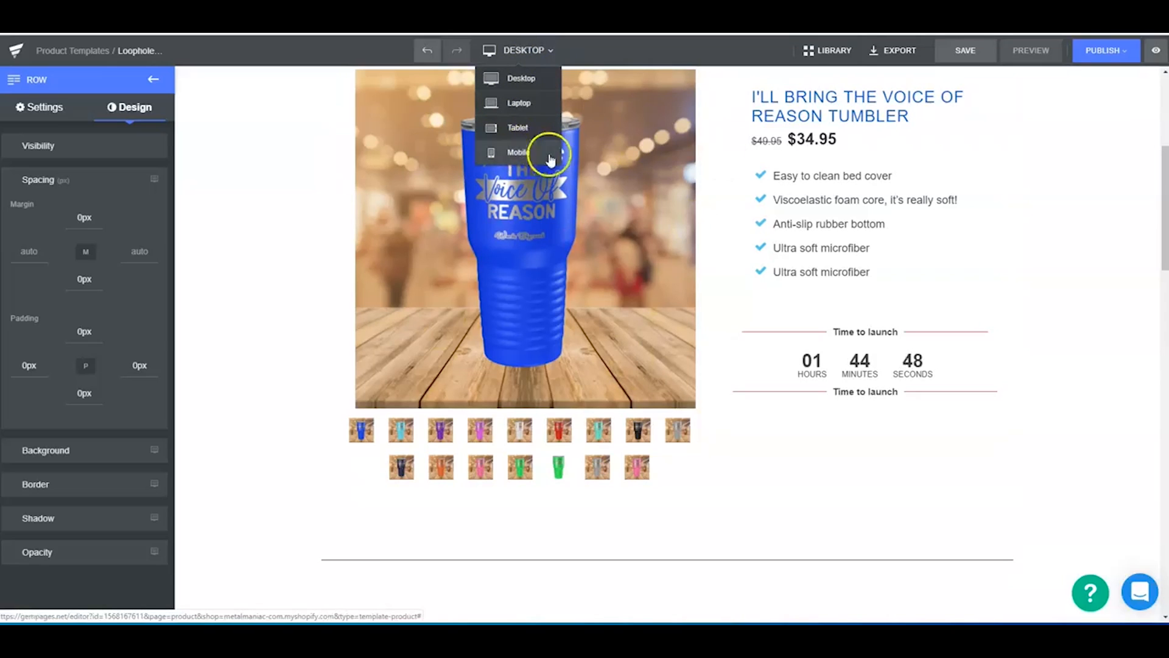
click(528, 152)
scroll(743, 396, down, 6)
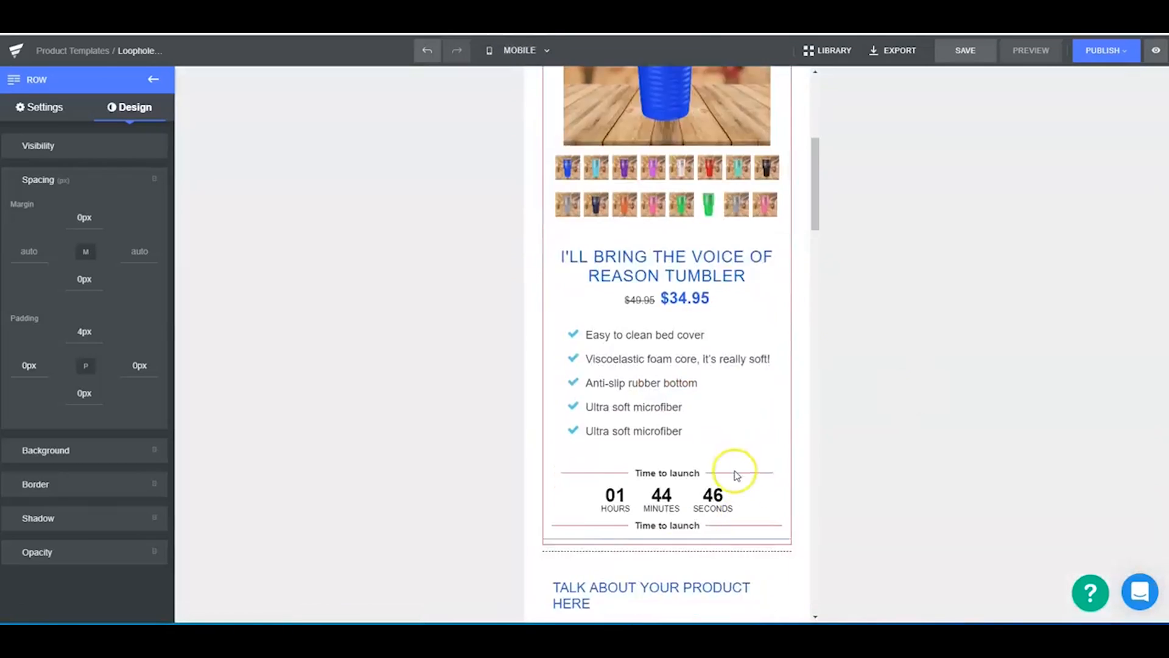
scroll(742, 396, up, 6)
- Save and publish the Loophole Millionaire Course Video product page
click(958, 58)
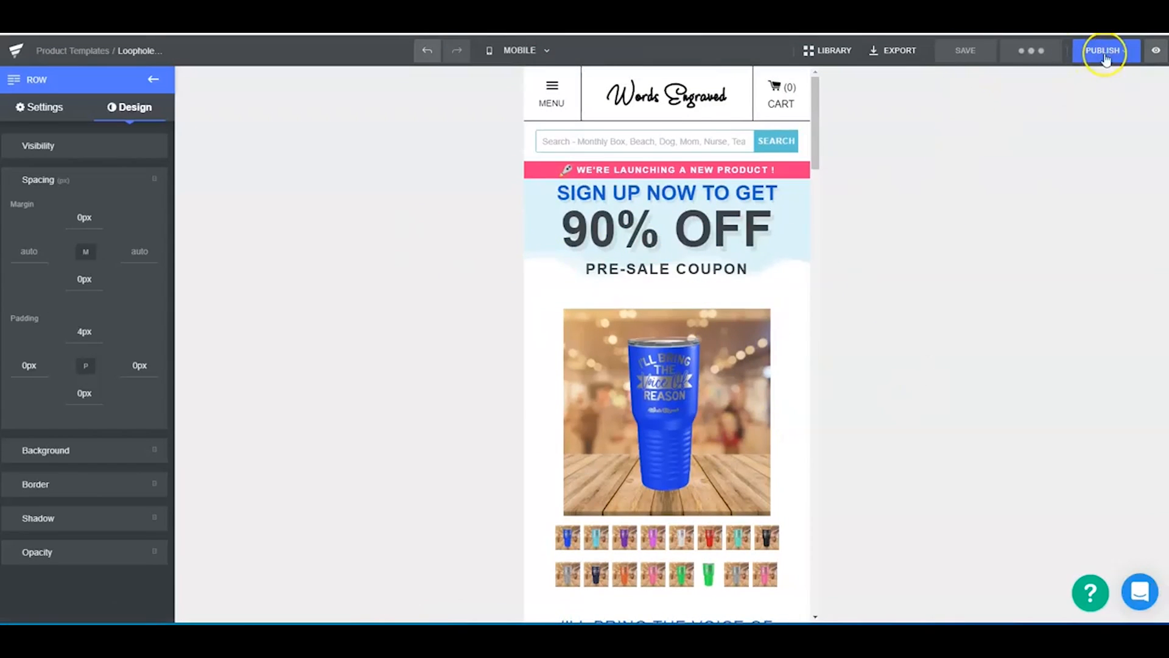
click(1105, 54)
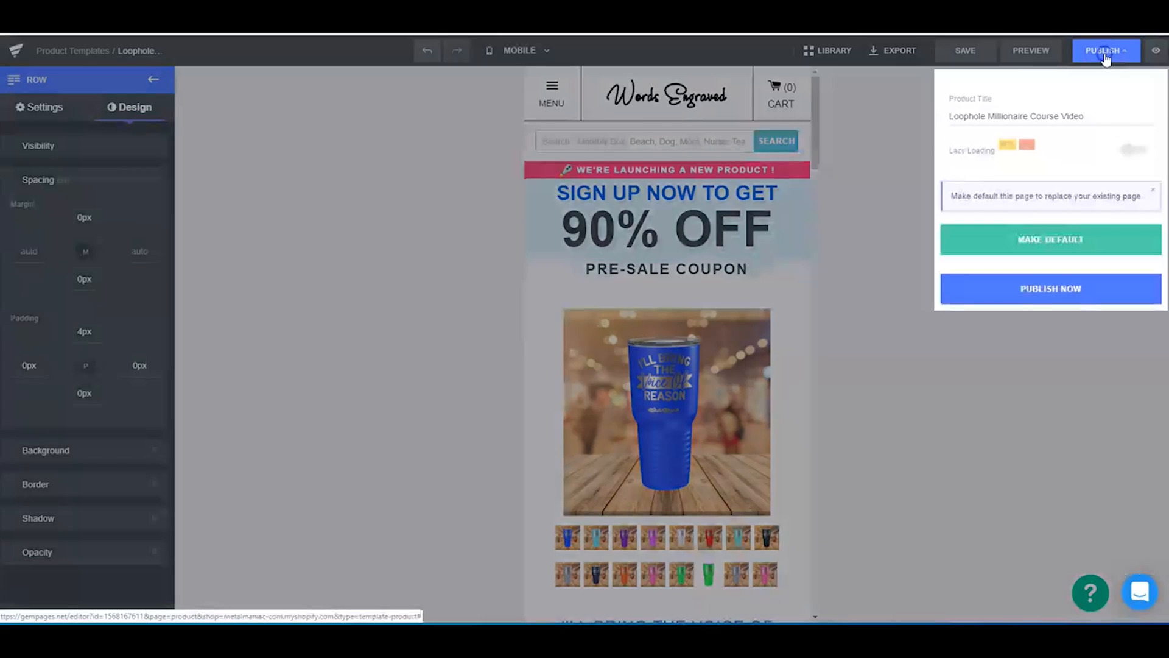
click(1074, 296)
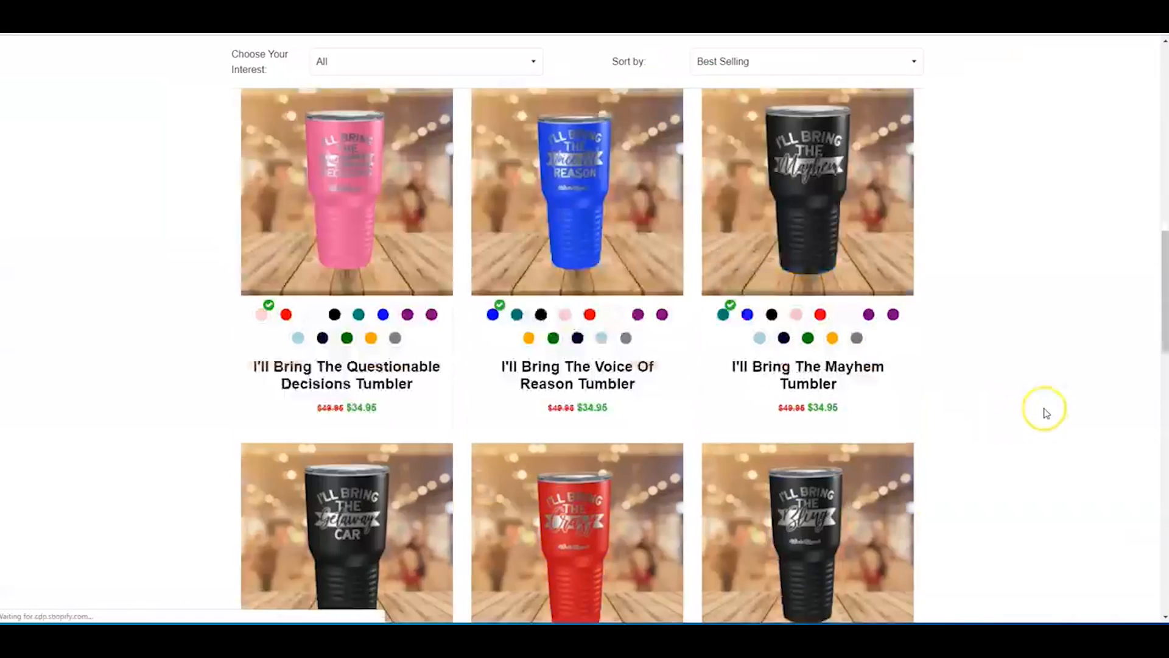
- Examine the tumbler's live store page from the color swatches and product description down to the customer reviews
scroll(1041, 409, down, 1)
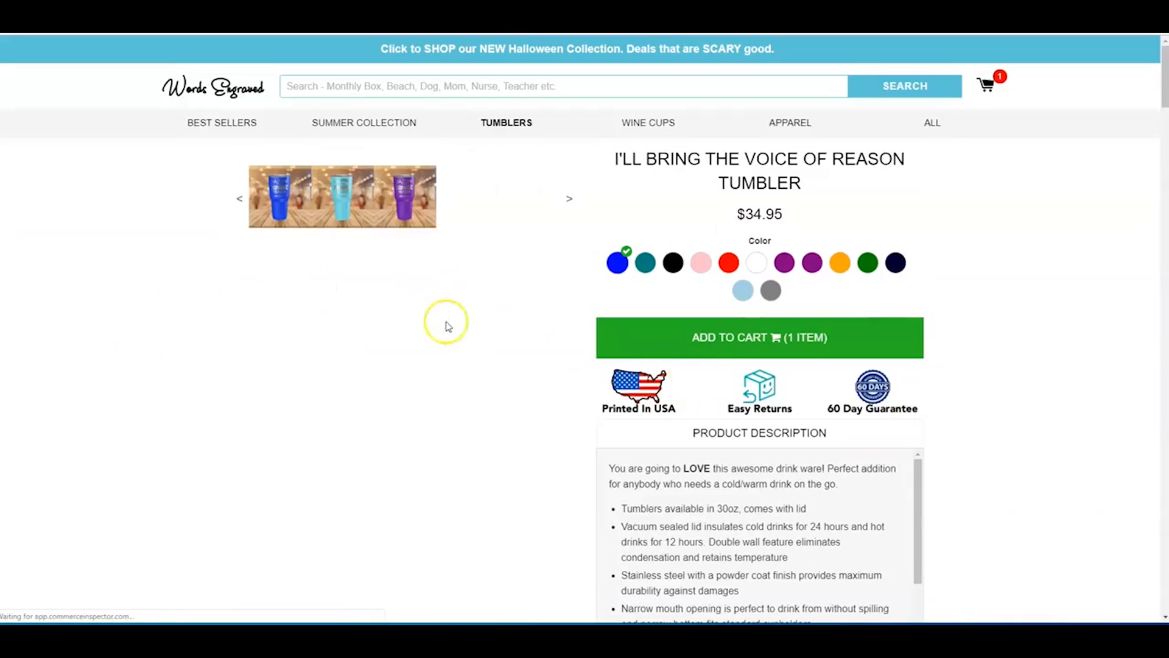
mouse_move(1166, 91)
mouse_down()
mouse_move(1164, 157)
mouse_move(1166, 91)
mouse_up()
scroll(1075, 282, down, 10)
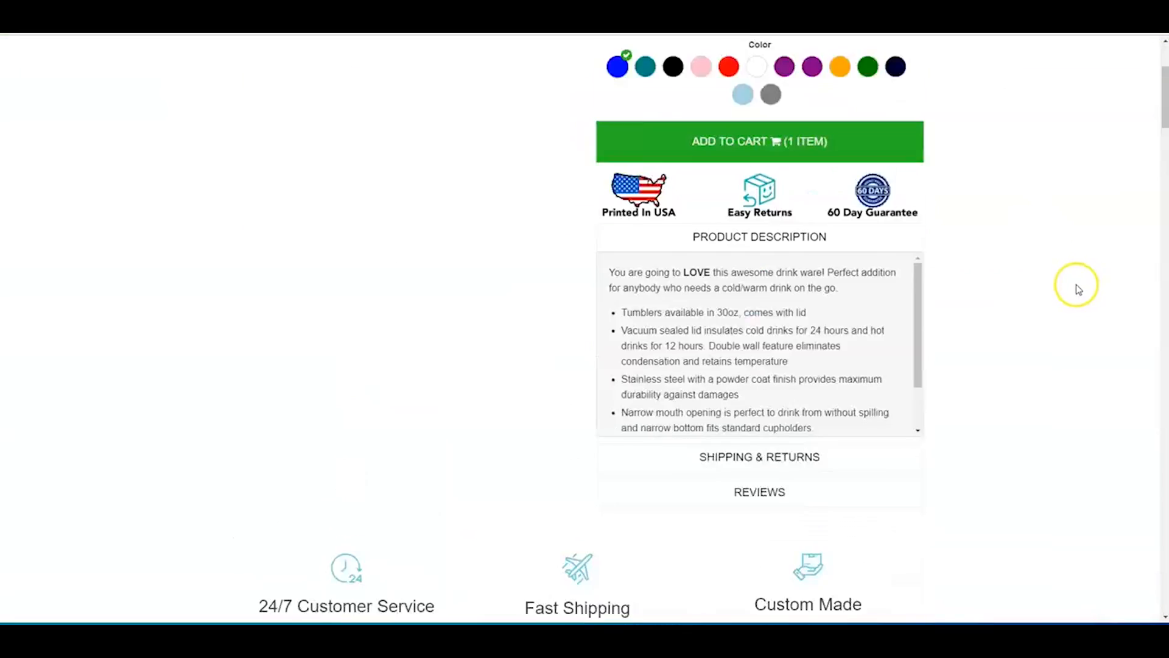
scroll(545, 409, down, 15)
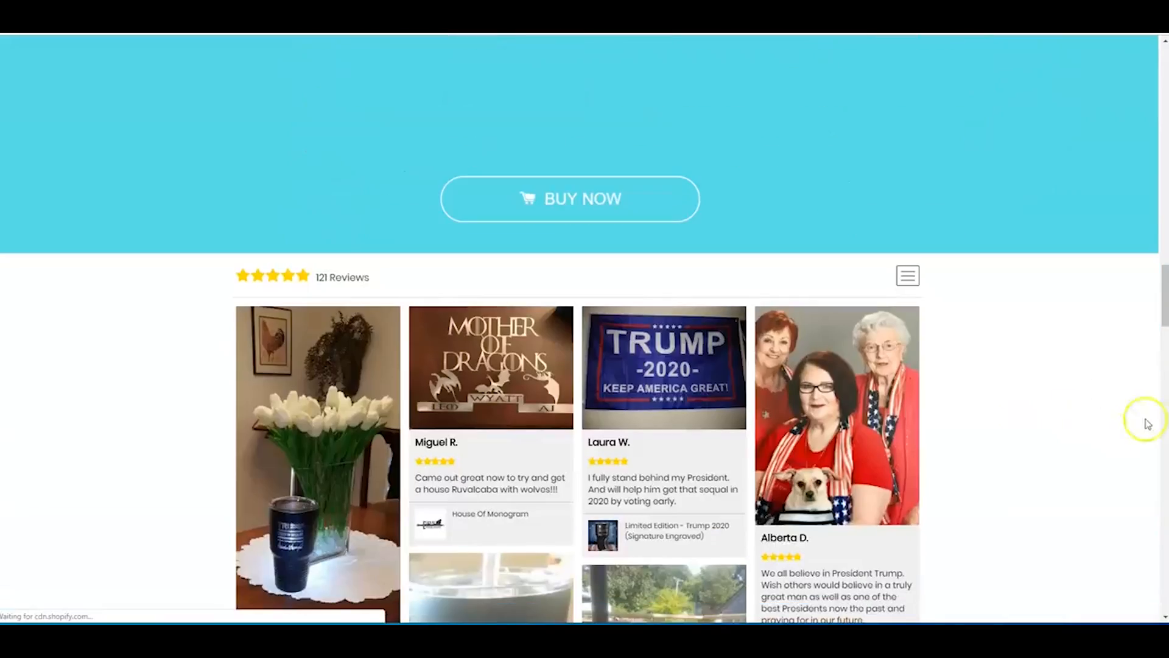
drag(1161, 279, 1164, 85)
scroll(1004, 341, down, 4)
scroll(1044, 390, up, 4)
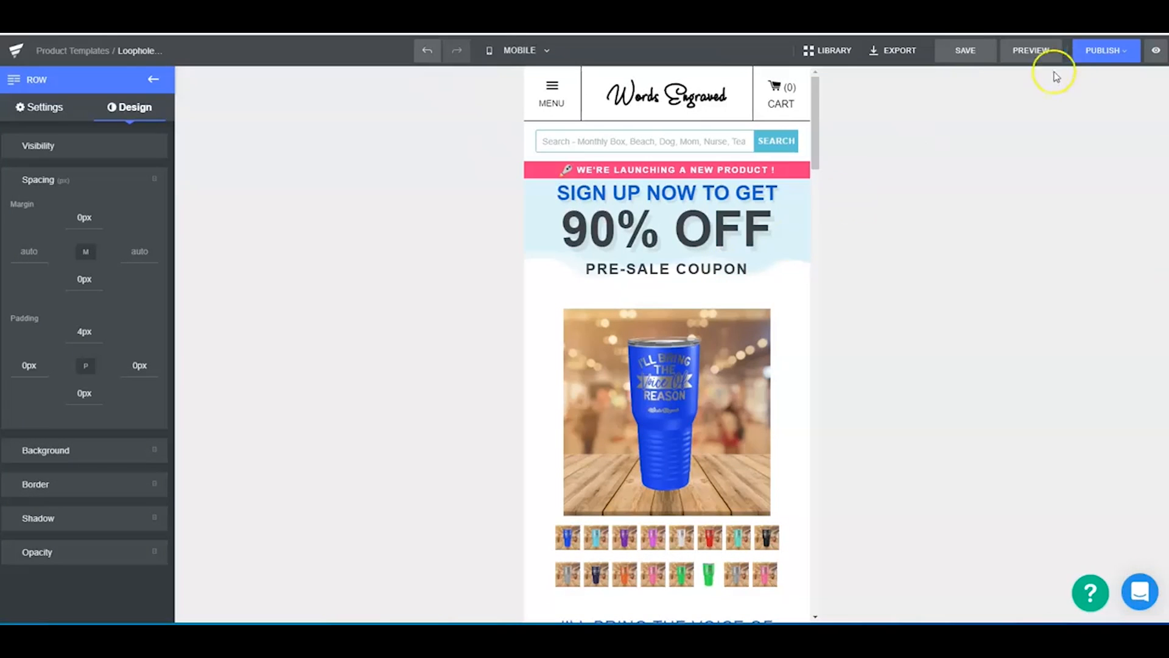
- Save the GemPages page and open the template assignments of the product pages
click(965, 50)
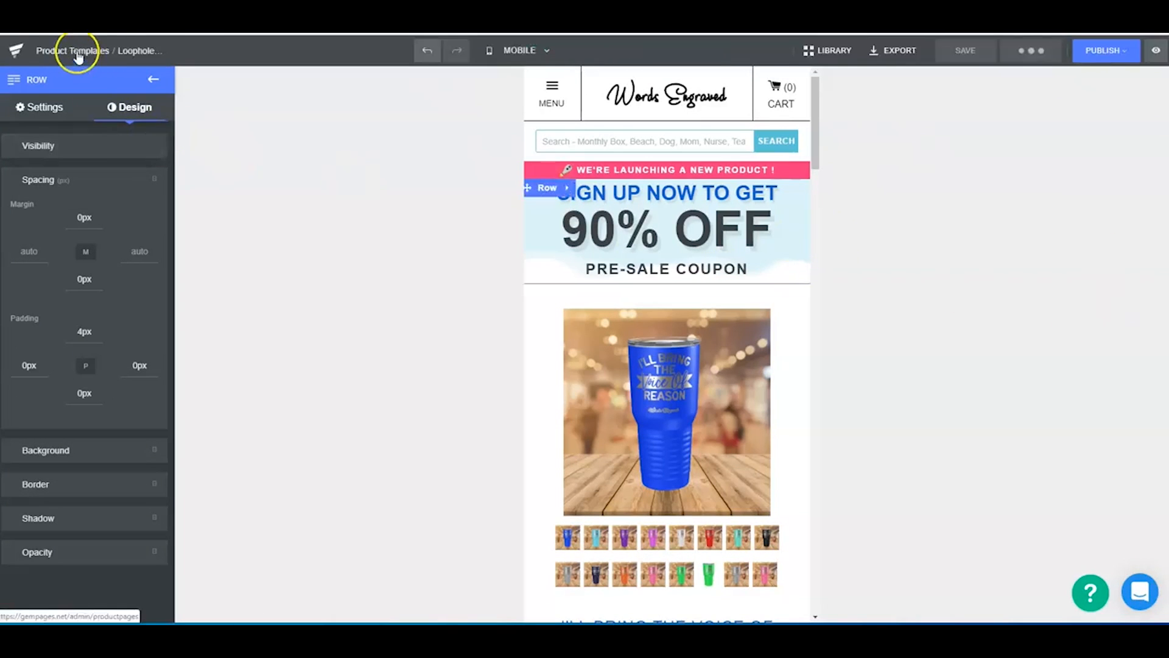
click(98, 50)
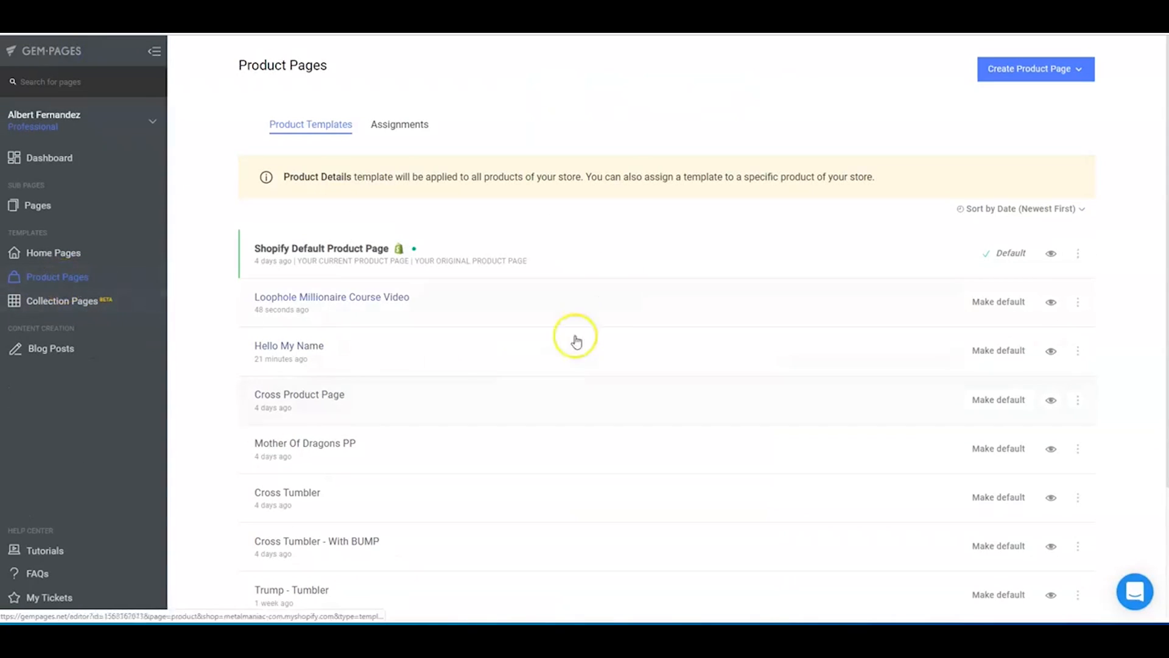
click(394, 131)
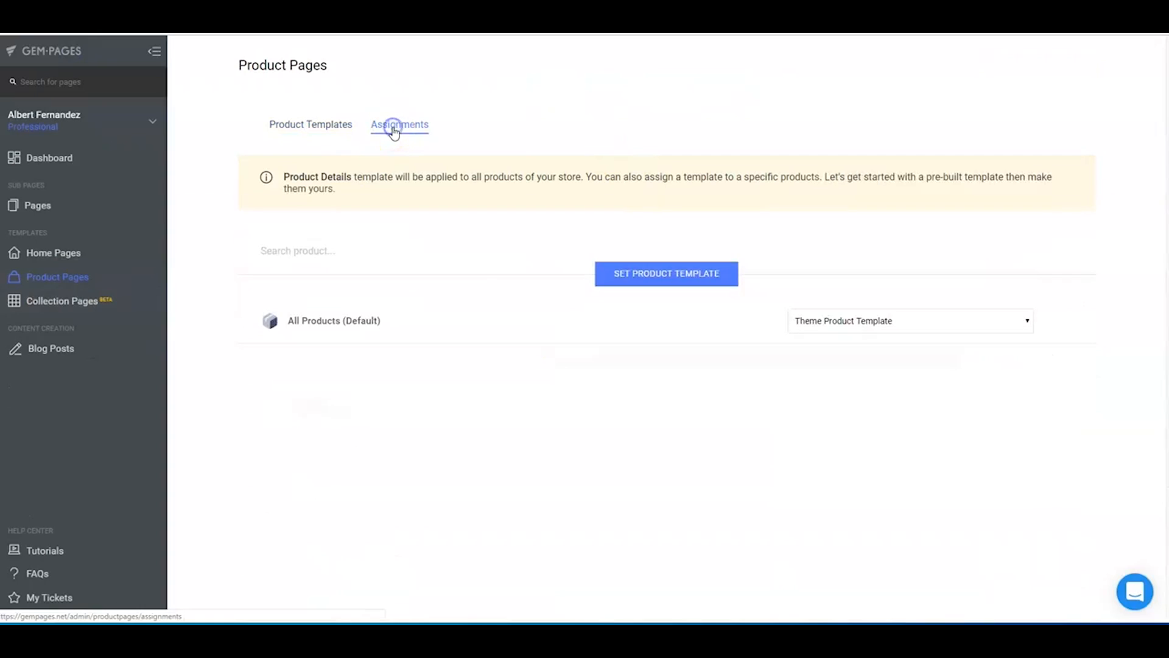
- Assign the Loophole Millionaire Course Video template to the I'll Bring The Voice Of Reason Tumbler
click(672, 278)
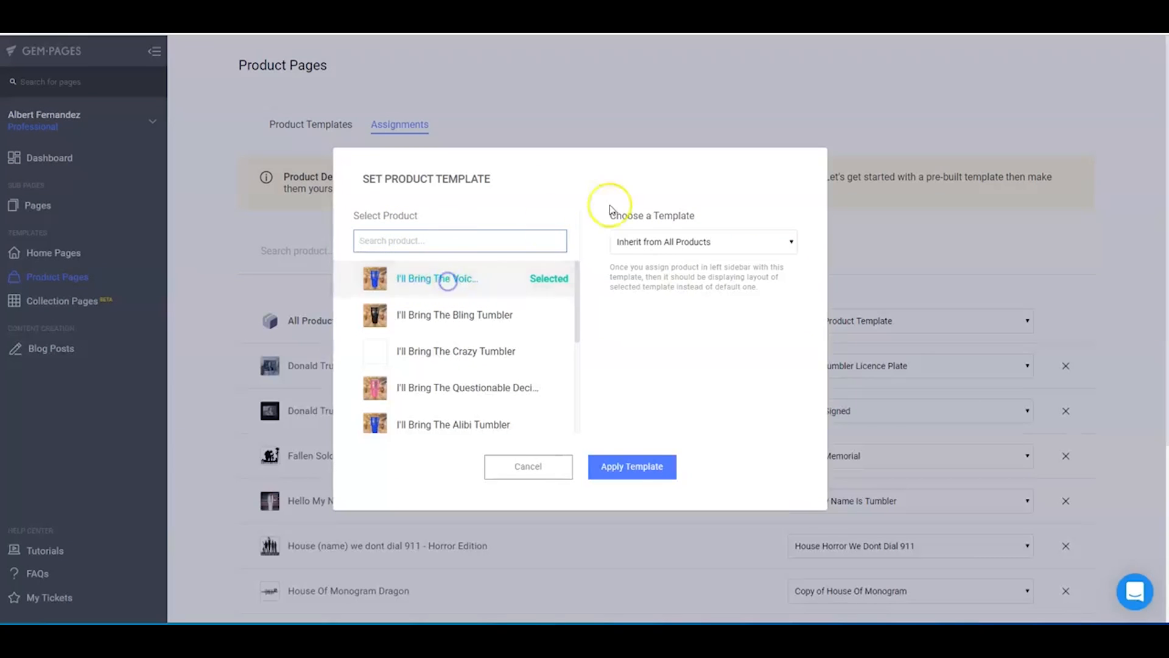
click(760, 242)
click(708, 271)
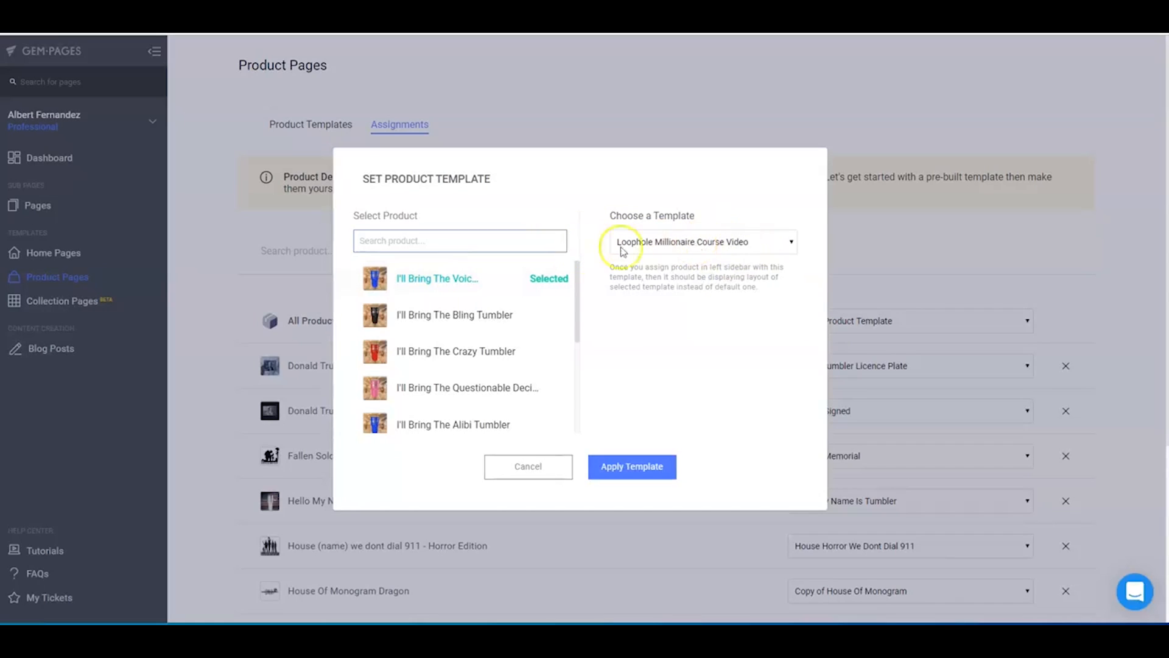
click(643, 468)
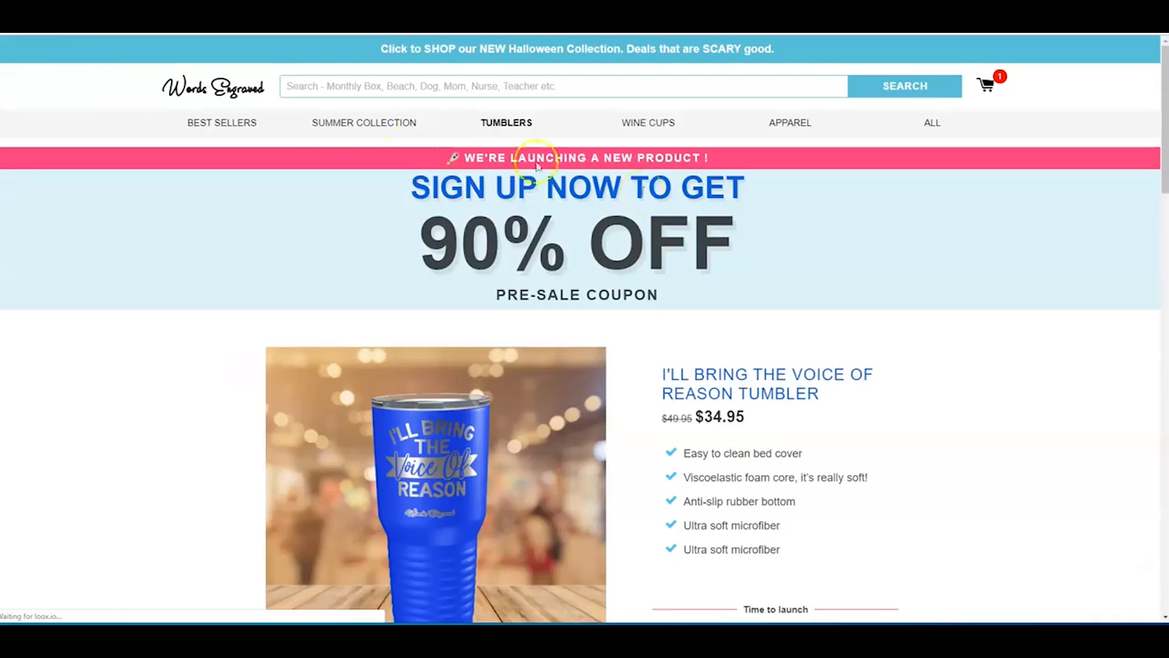
- Check the tumbler's live store page from the coupon banner down to the lower product block
scroll(924, 368, down, 15)
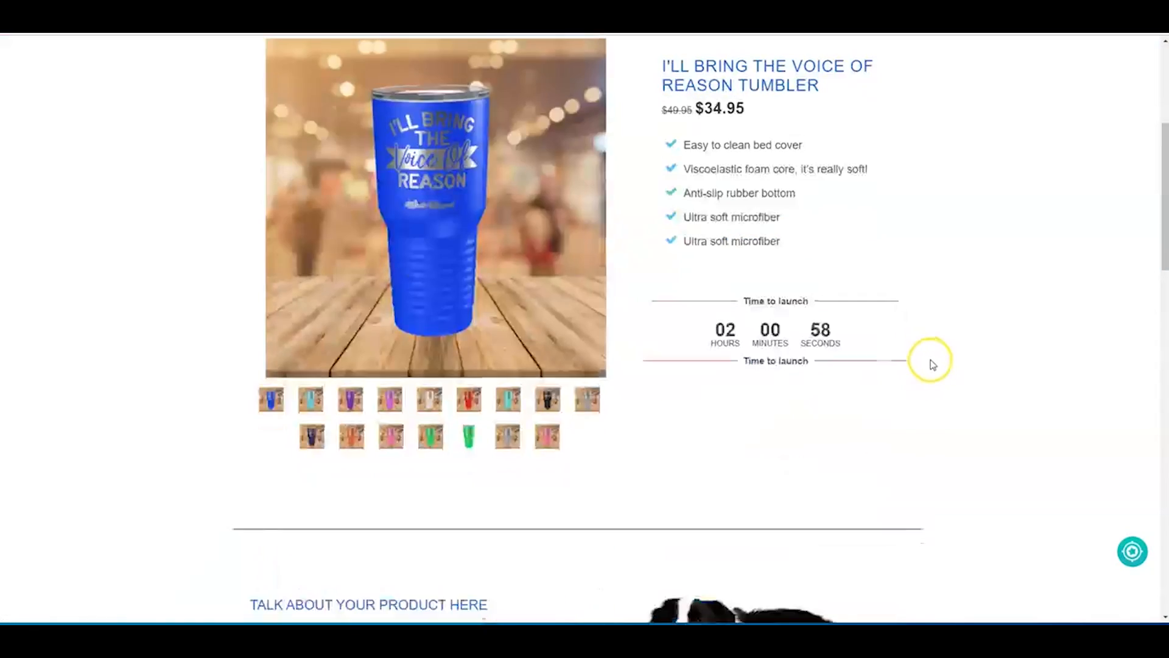
scroll(949, 353, down, 6)
scroll(947, 347, up, 1)
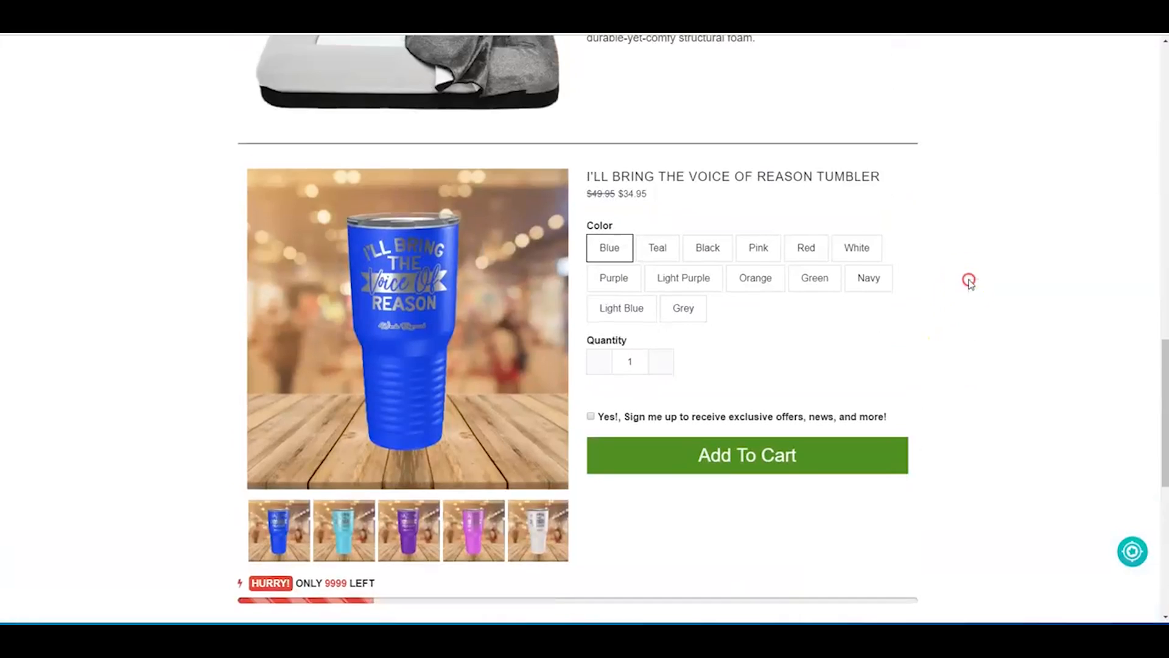
- Inspect the live page in the browser's responsive mobile view and examine the lower product block, sign-up checkbox, stock counter and review section
right_click(967, 279)
click(998, 467)
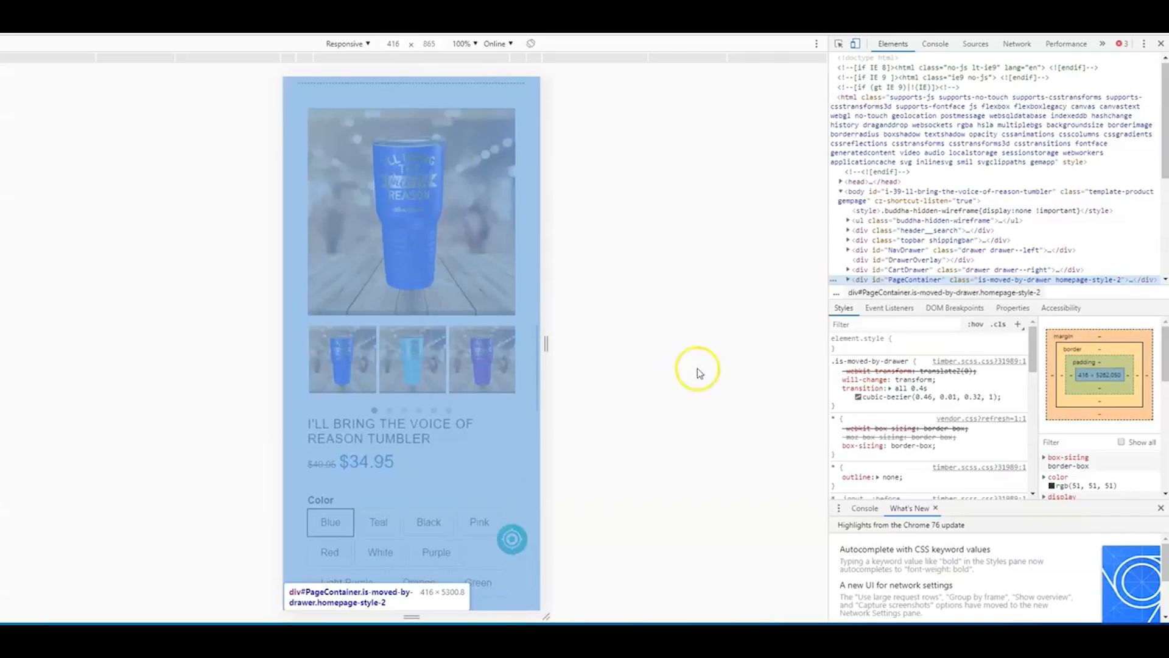
scroll(433, 253, down, 7)
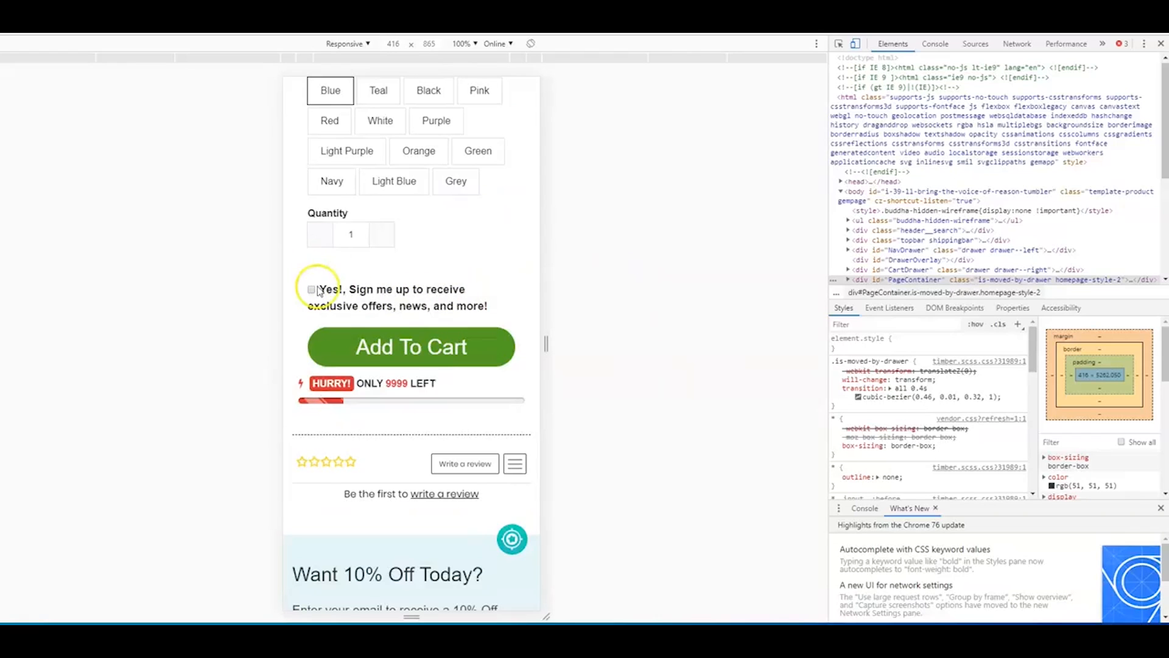
scroll(378, 274, up, 9)
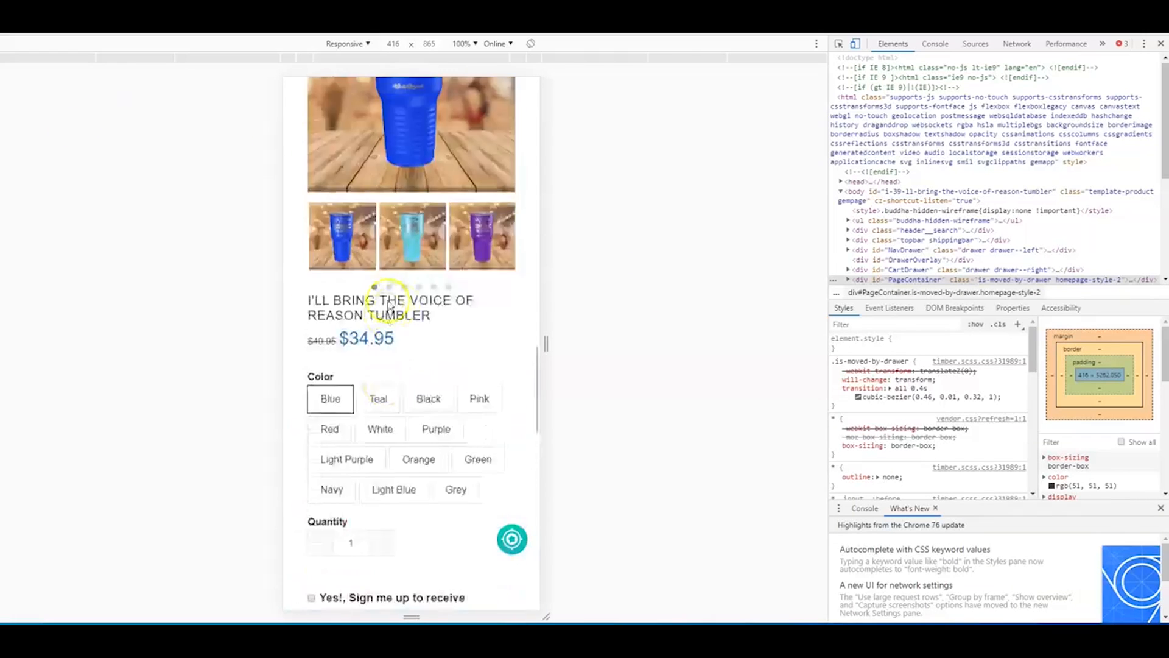
scroll(391, 386, down, 9)
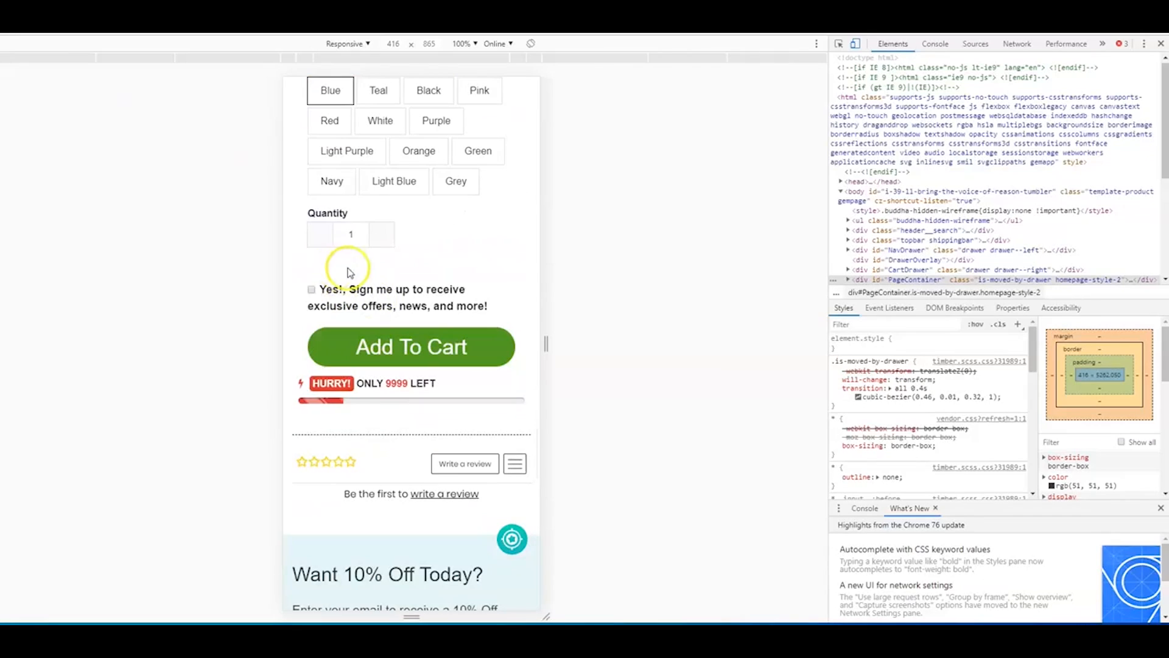
scroll(365, 272, down, 12)
scroll(426, 353, up, 2)
scroll(440, 369, up, 11)
scroll(450, 368, down, 3)
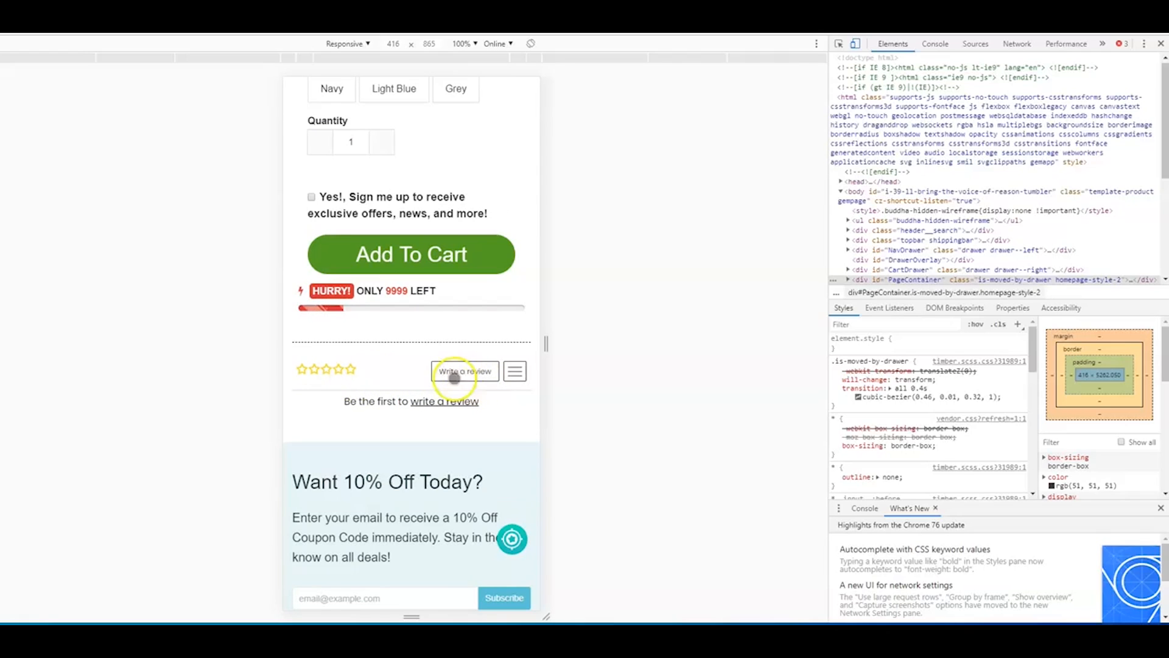
scroll(470, 376, up, 10)
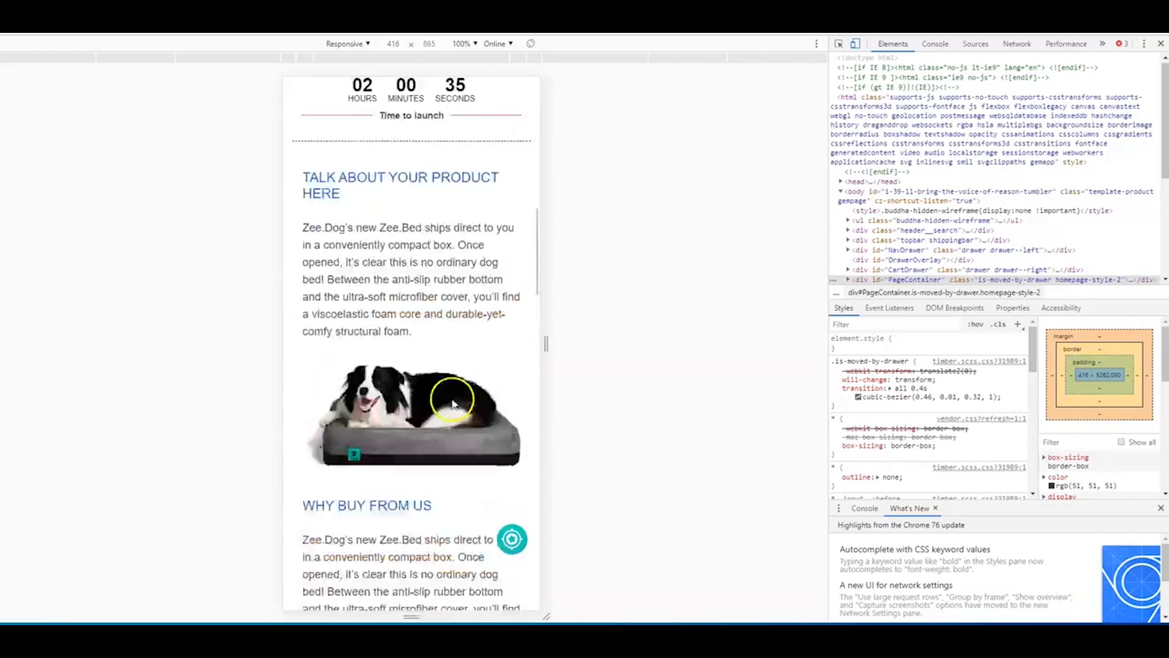
- Review the mobile page up to the coupon banner, narrow the responsive view to 406 px and recheck the description sections
scroll(457, 396, up, 8)
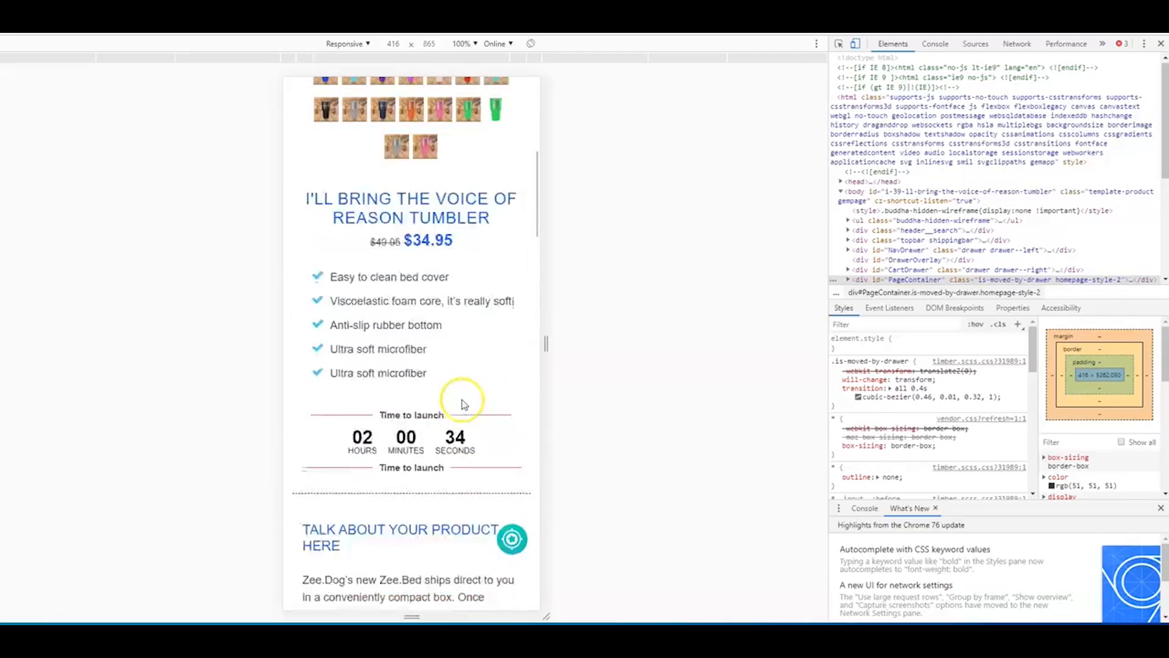
scroll(439, 313, up, 3)
scroll(438, 255, down, 3)
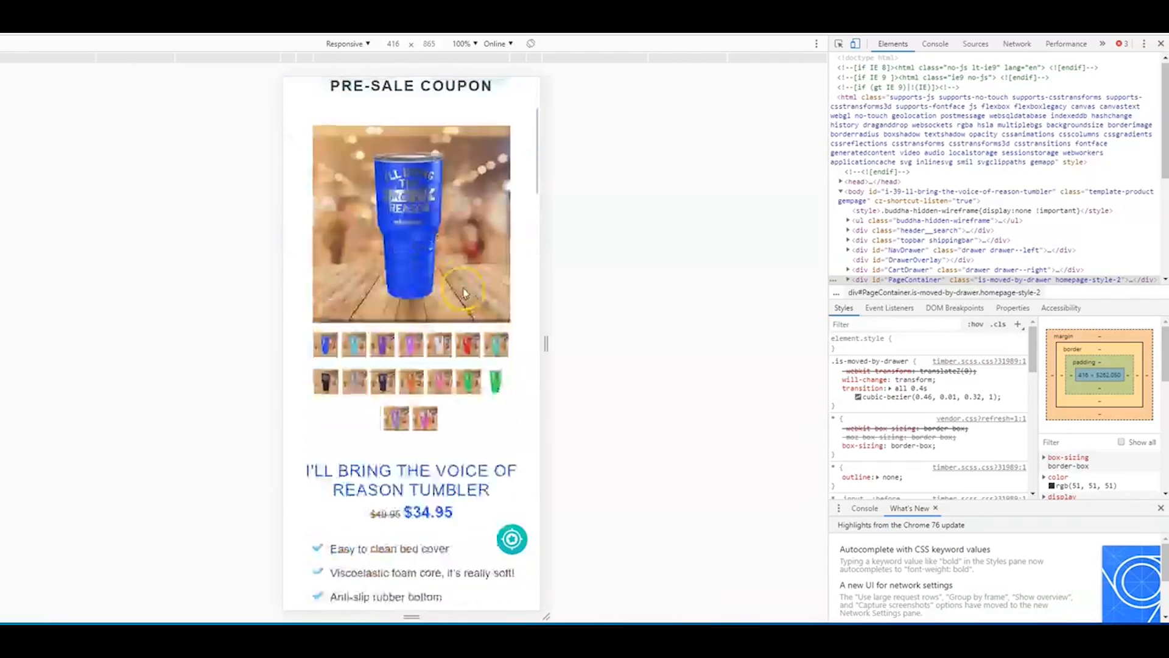
scroll(465, 292, up, 3)
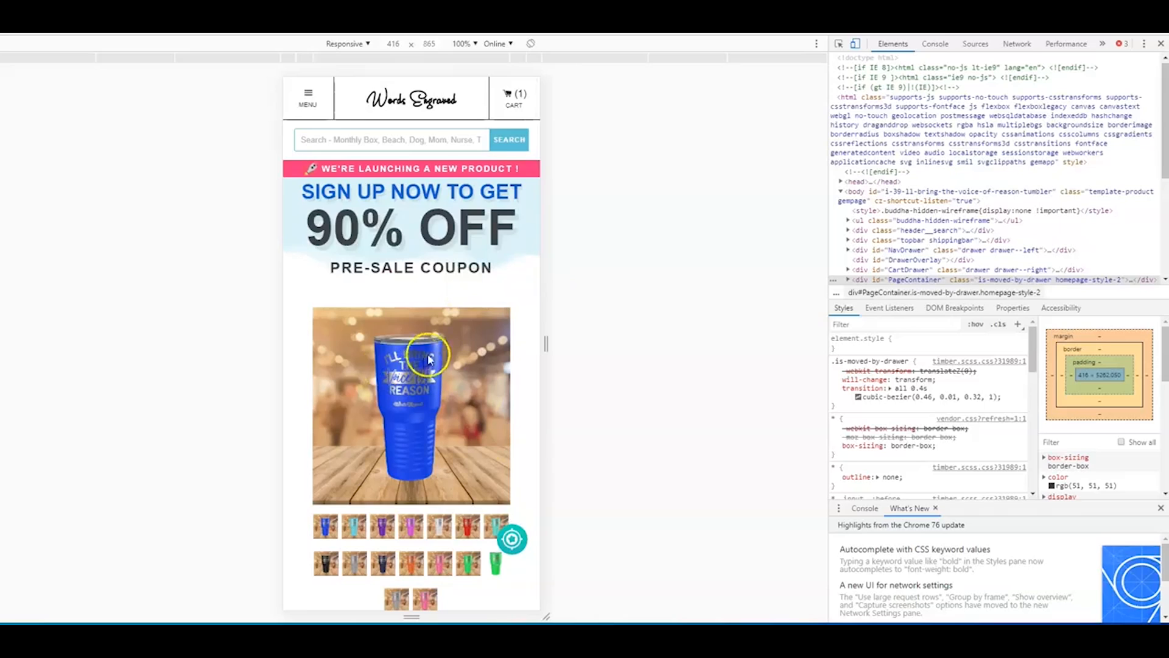
mouse_move(547, 345)
mouse_down()
mouse_move(566, 341)
mouse_move(544, 351)
mouse_up()
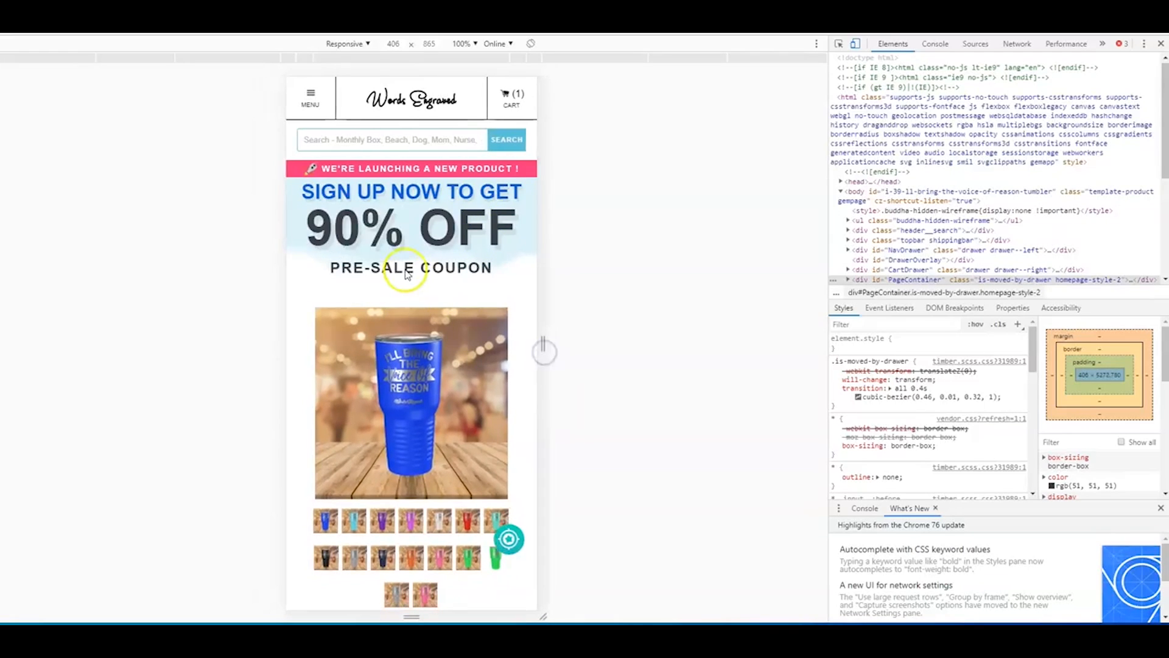
scroll(372, 330, down, 20)
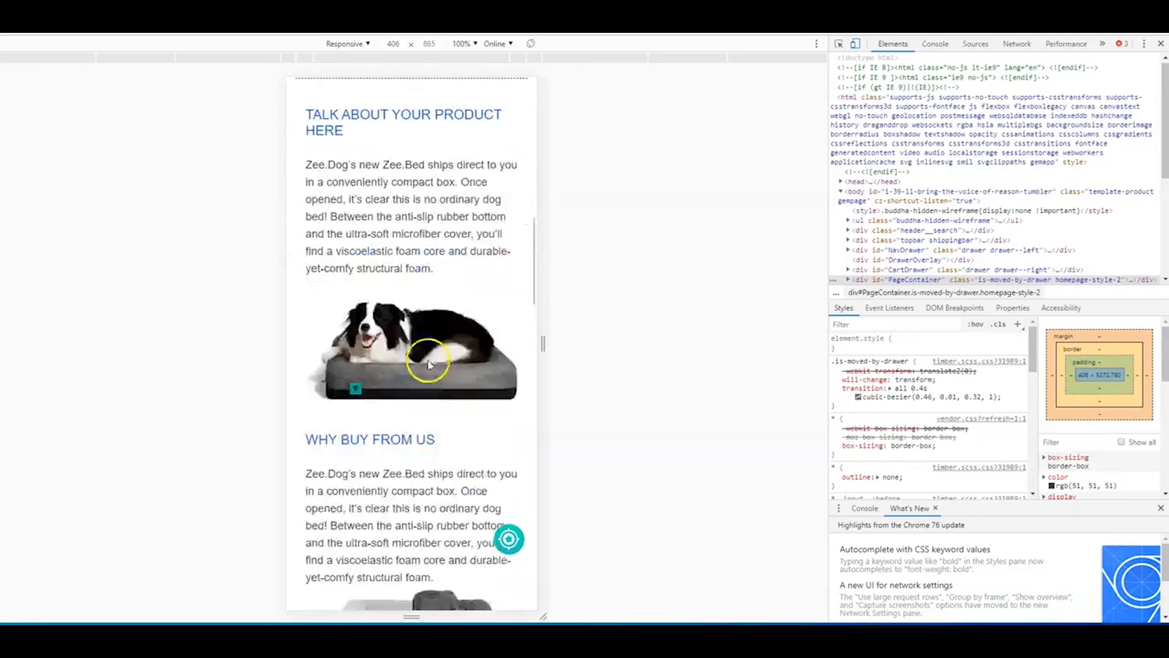
scroll(441, 399, up, 7)
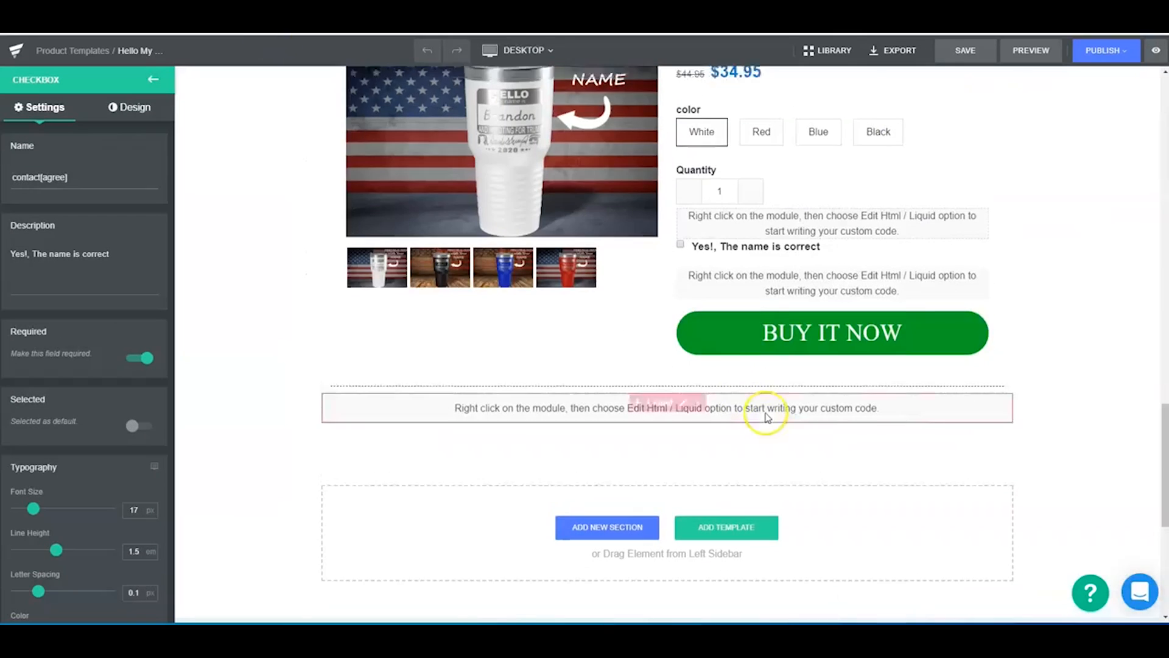
scroll(764, 413, down, 10)
scroll(671, 303, up, 6)
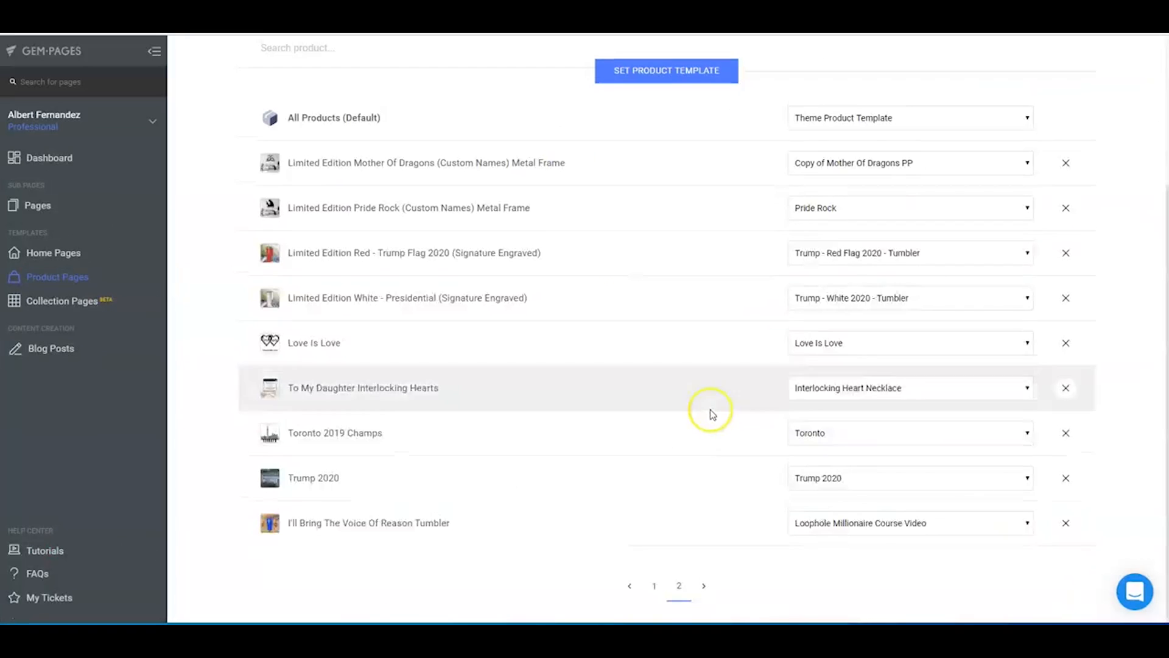
- Return to the Loophole template editor, open the custom code module below the quantity, select its infiniteoption-container div line and save the code
scroll(710, 409, up, 4)
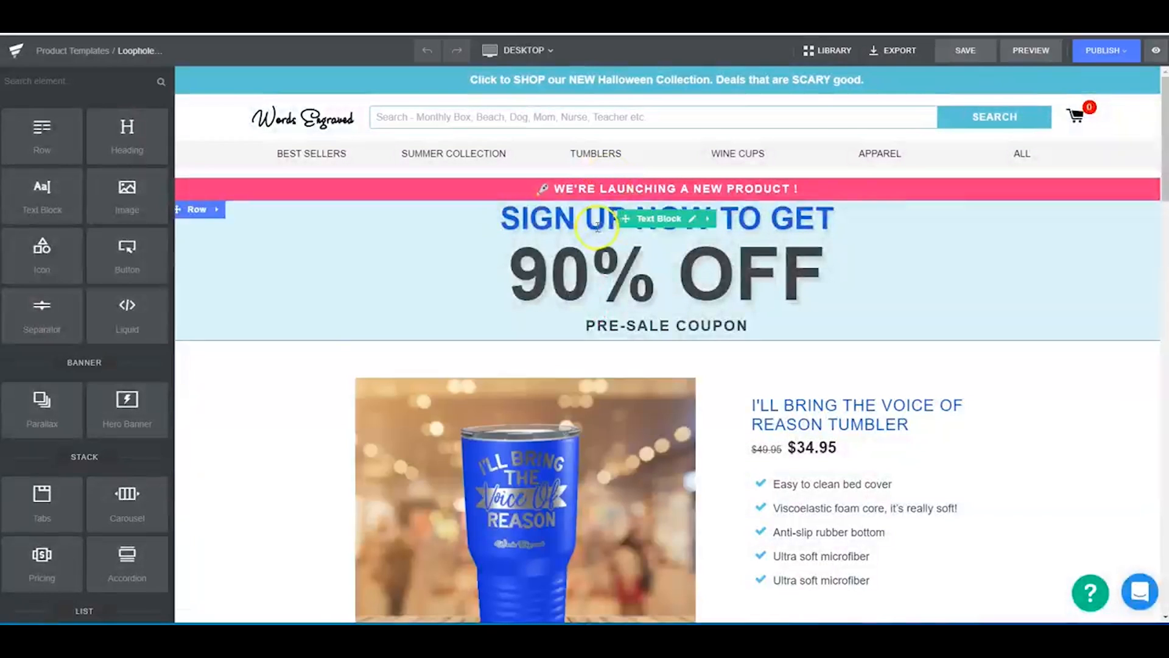
scroll(653, 472, down, 20)
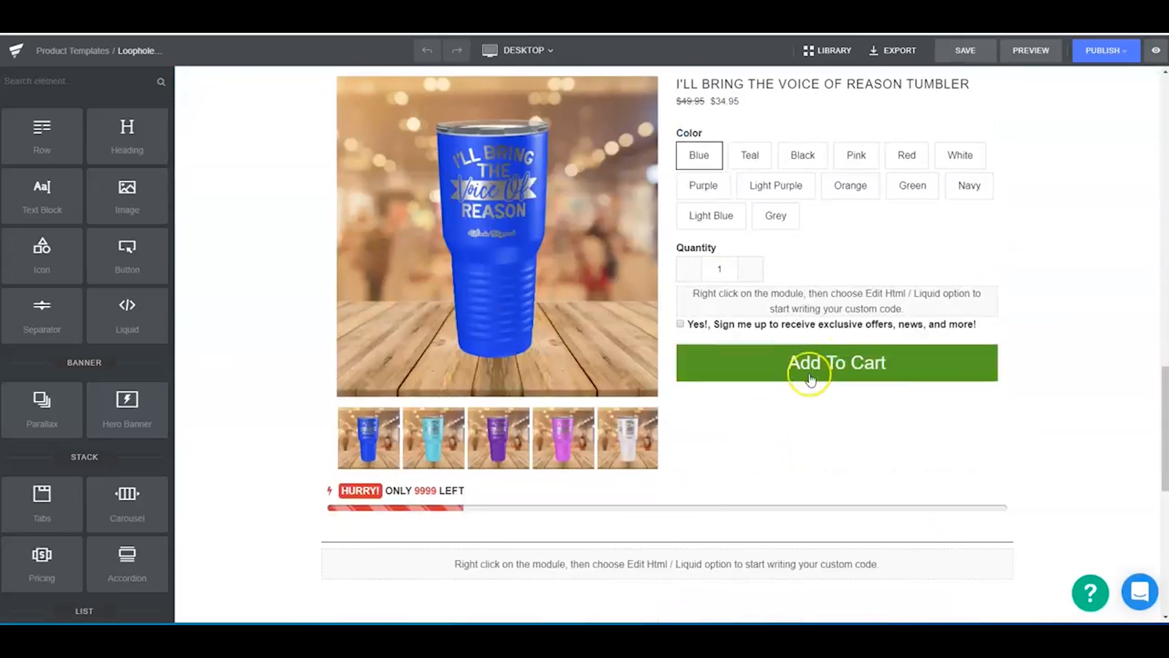
click(847, 298)
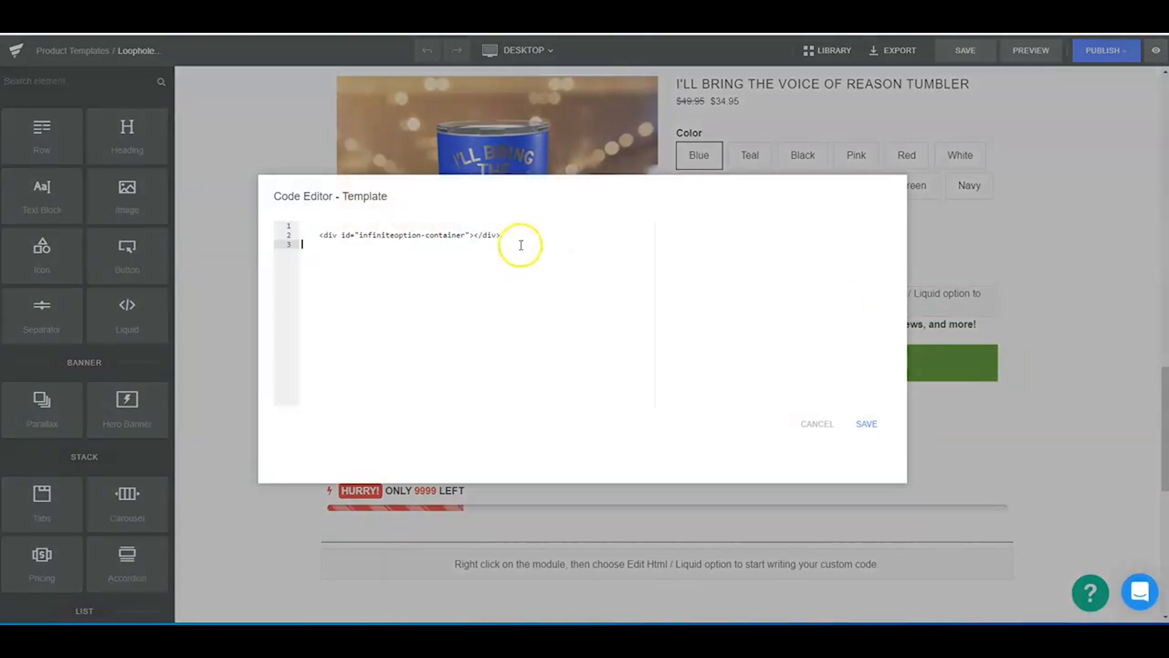
drag(520, 245, 330, 238)
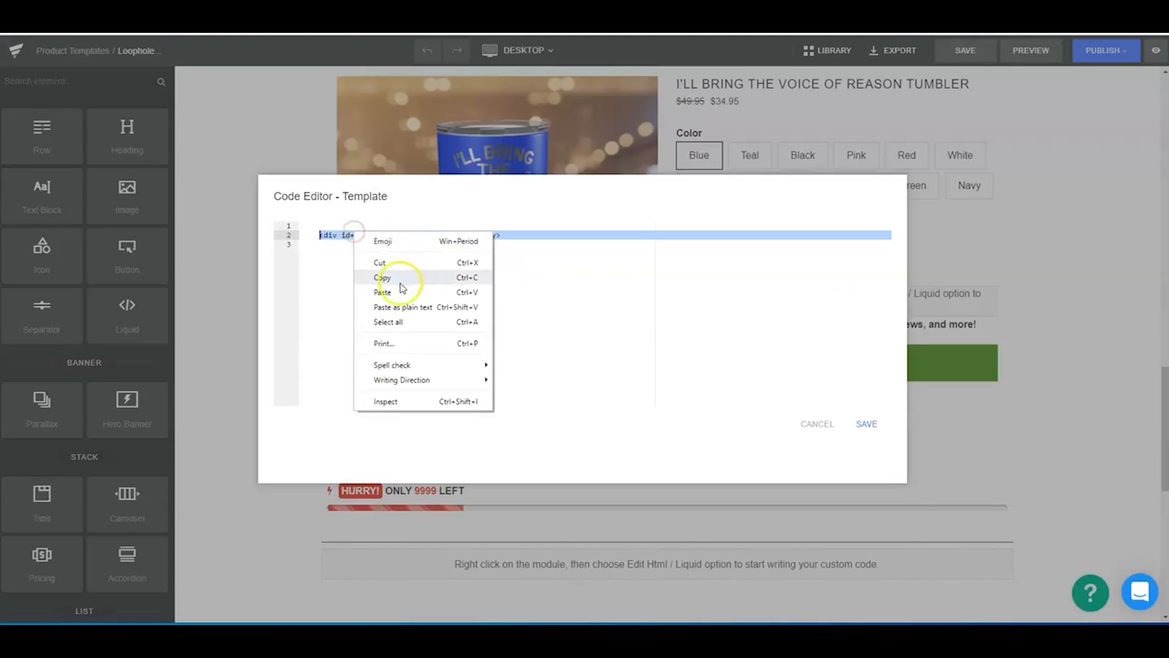
click(503, 243)
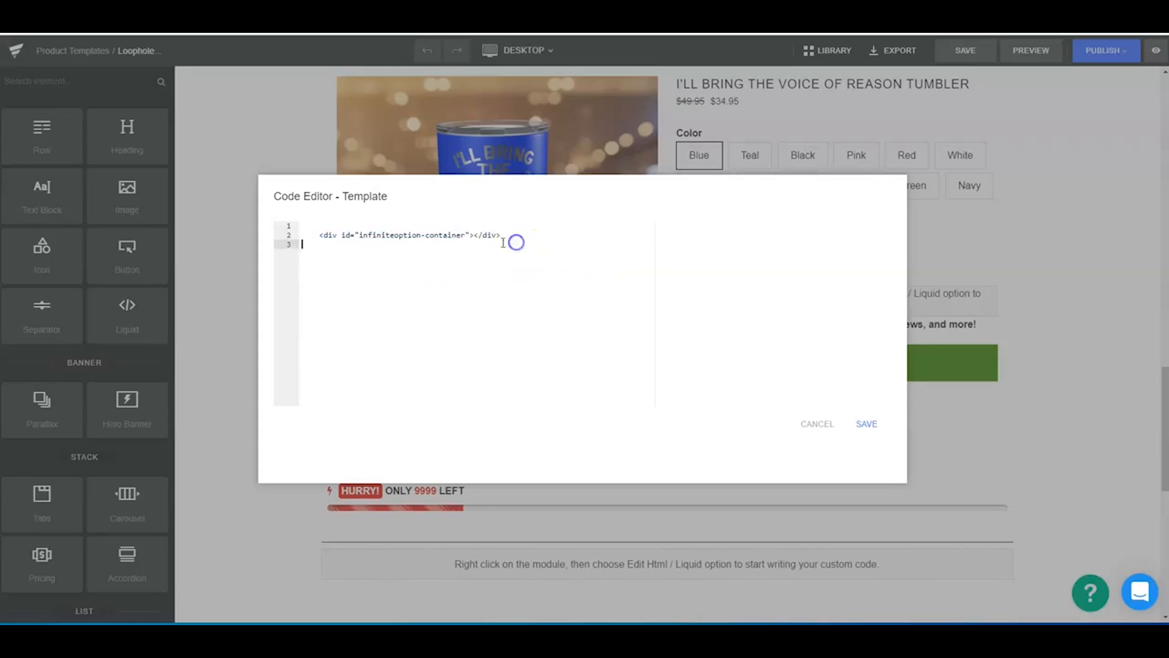
click(873, 433)
click(692, 517)
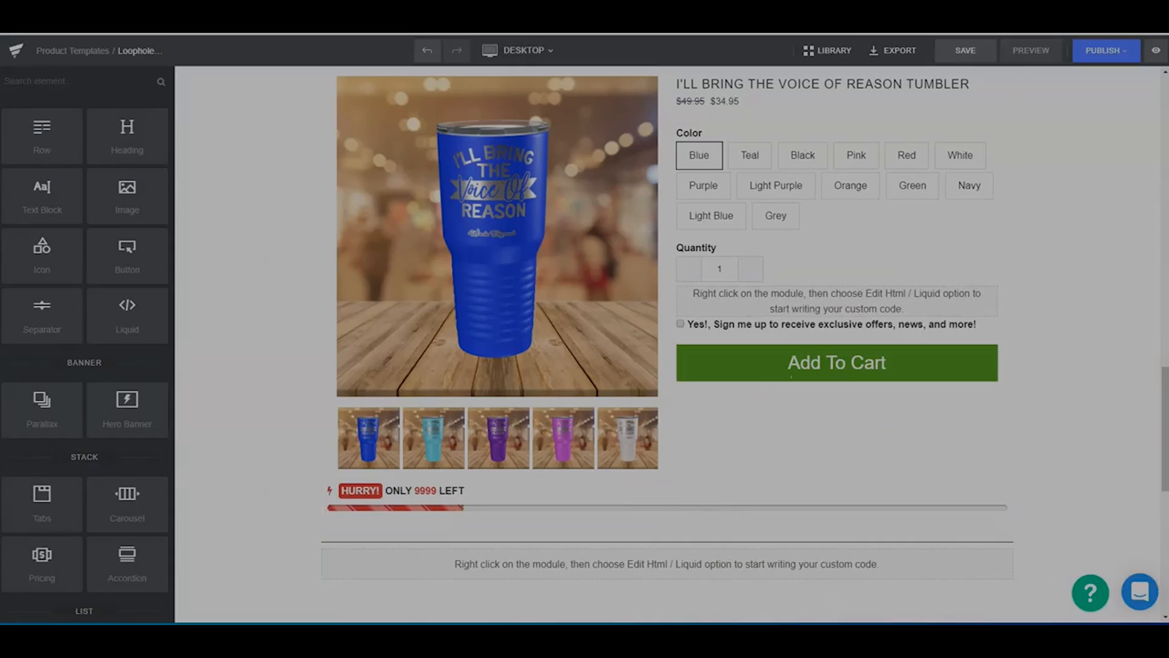